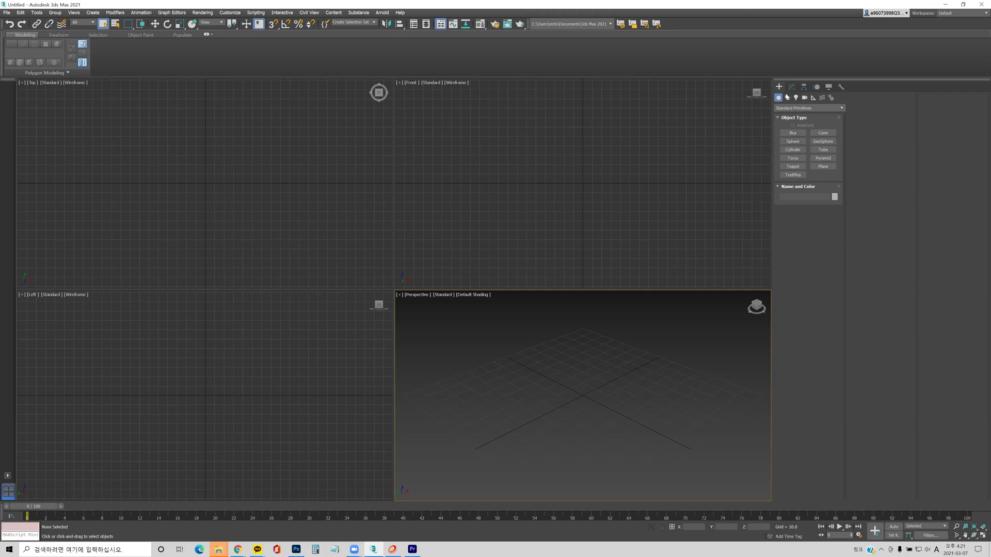
Step: Start the Line spline tool and view the gear reference photos on the Wish product page in the browser
click(787, 97)
click(792, 138)
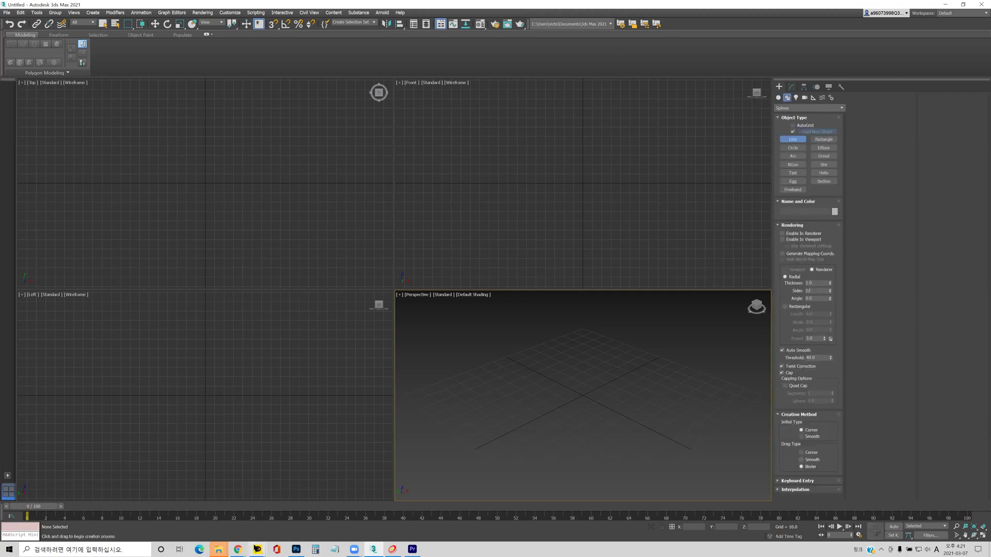
mouse_move(238, 550)
click(206, 511)
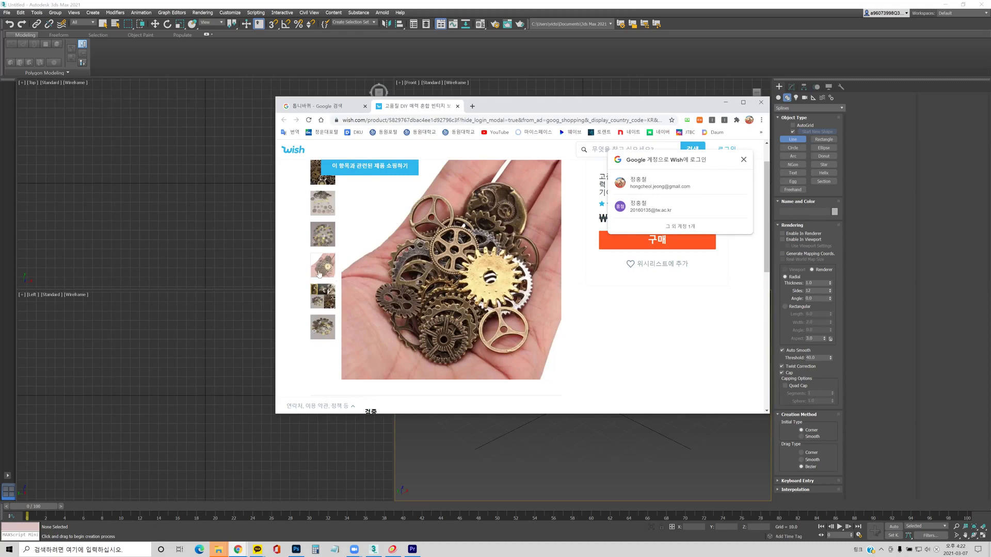
click(323, 234)
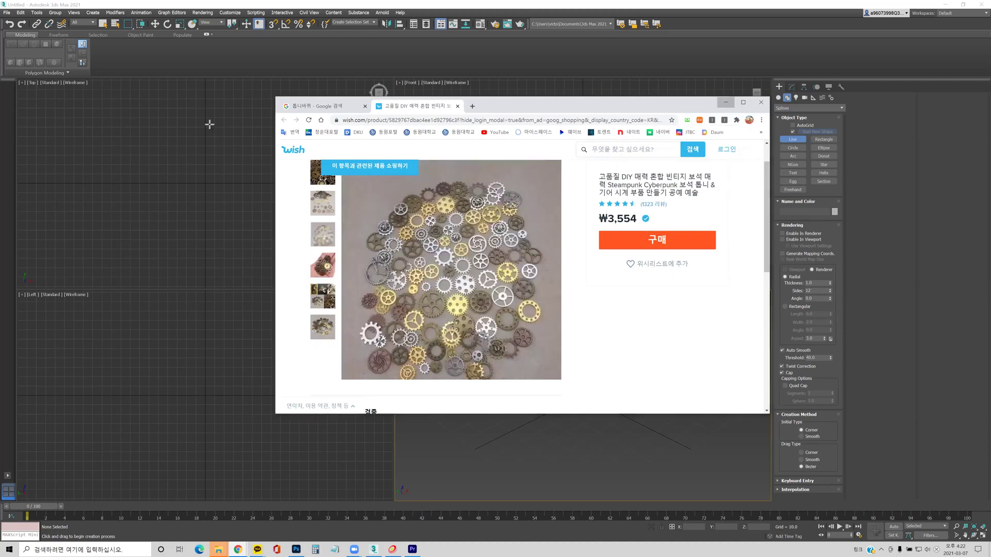
click(209, 124)
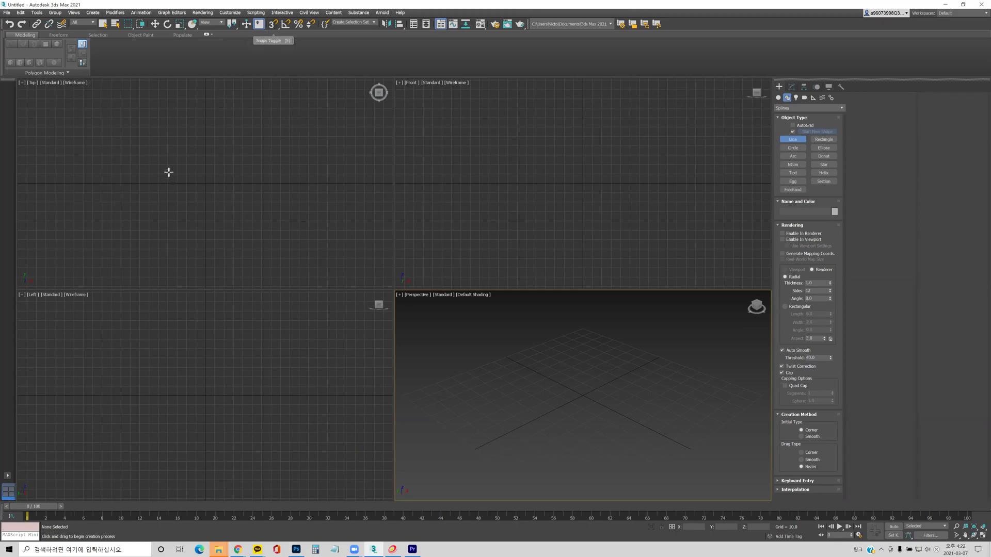
Step: With snapping on, draw the tooth profile's 80-unit base and stepped right side up to 40 units high in the Top view
click(273, 26)
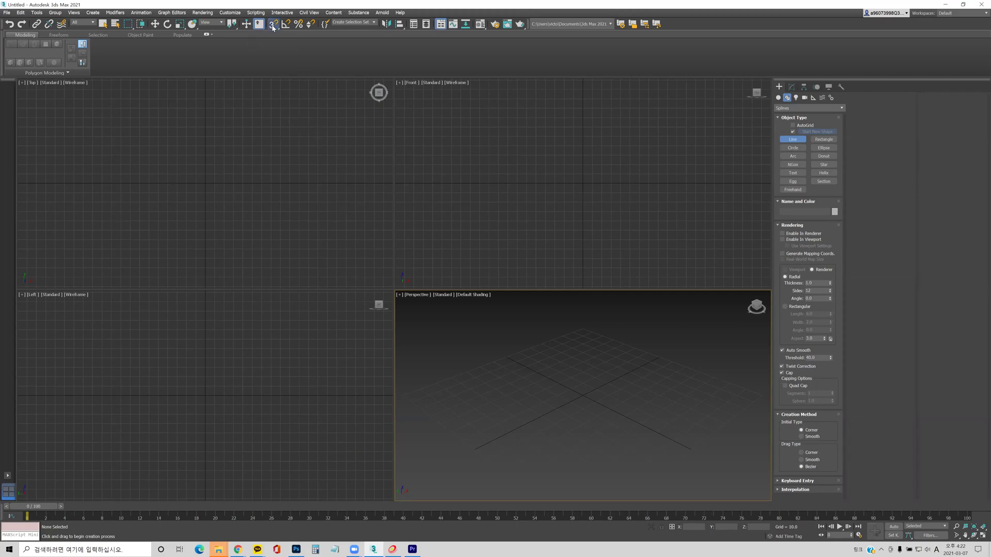
click(169, 183)
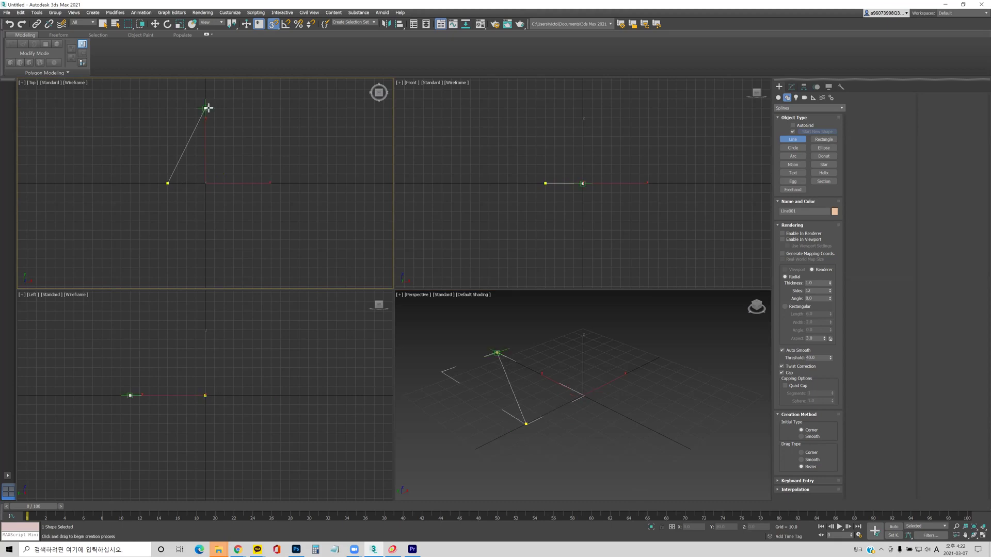
click(206, 183)
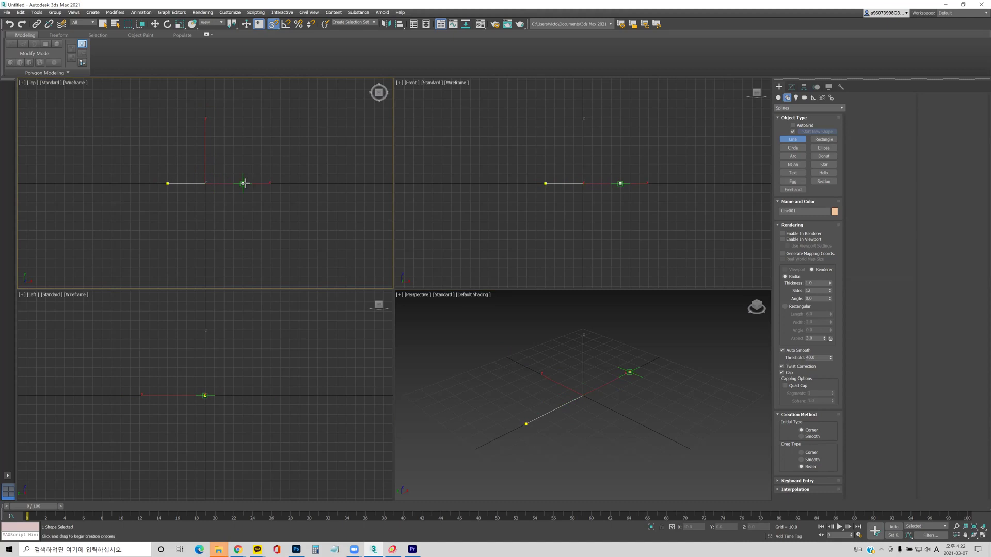
click(243, 183)
click(242, 165)
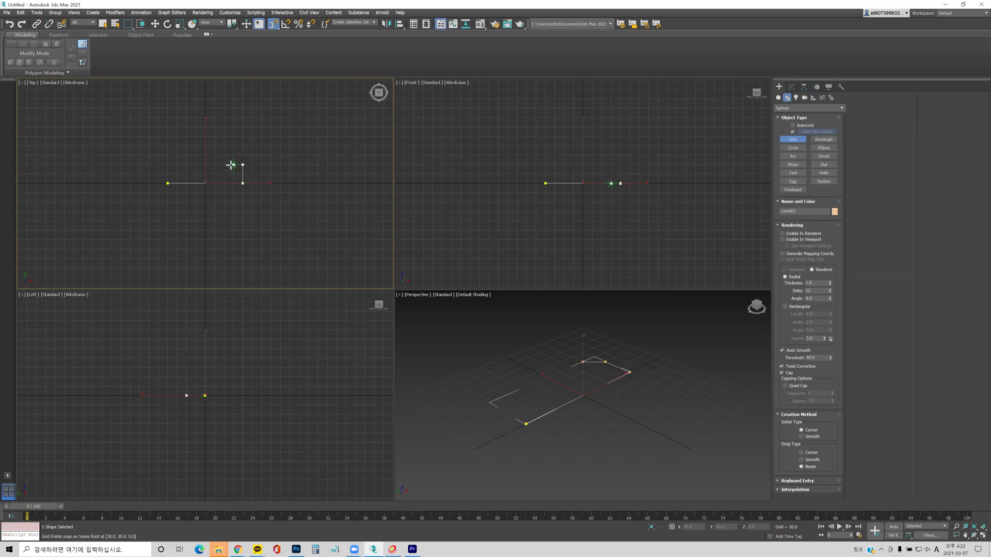
click(224, 164)
click(223, 147)
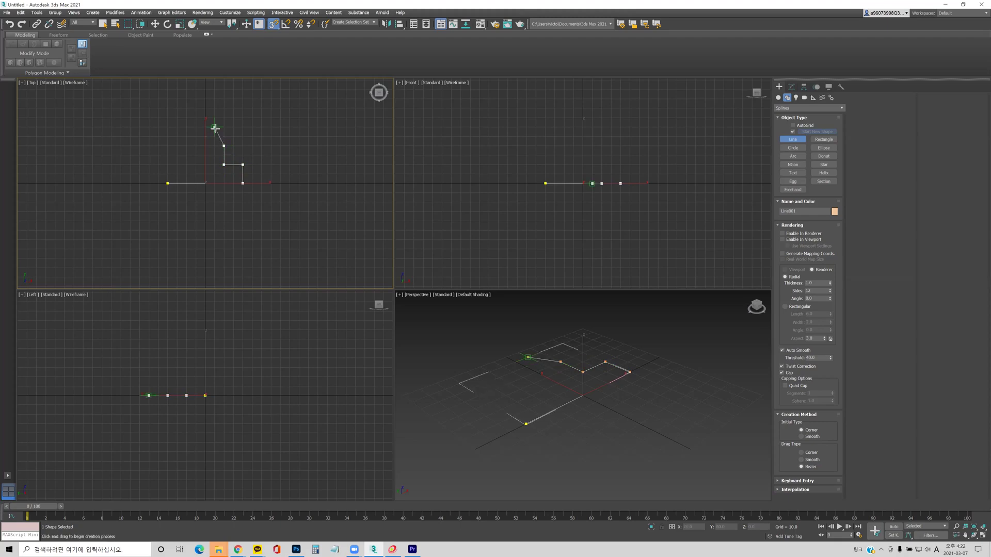
Step: Complete the tooth profile with a tapered 20-unit-wide tip at 60 units high and a mirrored left side, and close the spline
click(215, 127)
click(195, 127)
click(186, 146)
click(186, 164)
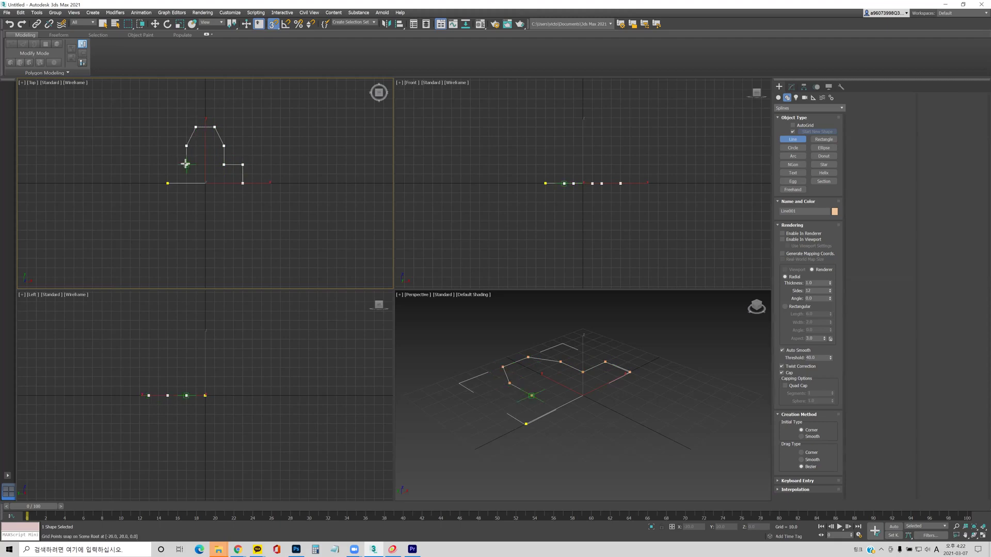
click(168, 164)
click(168, 183)
click(168, 183)
click(477, 282)
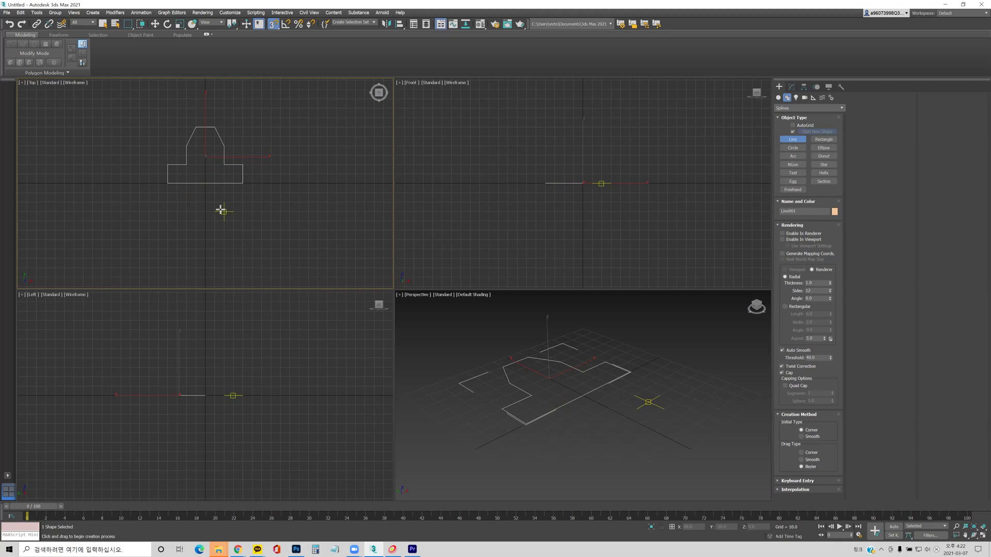
right_click(186, 182)
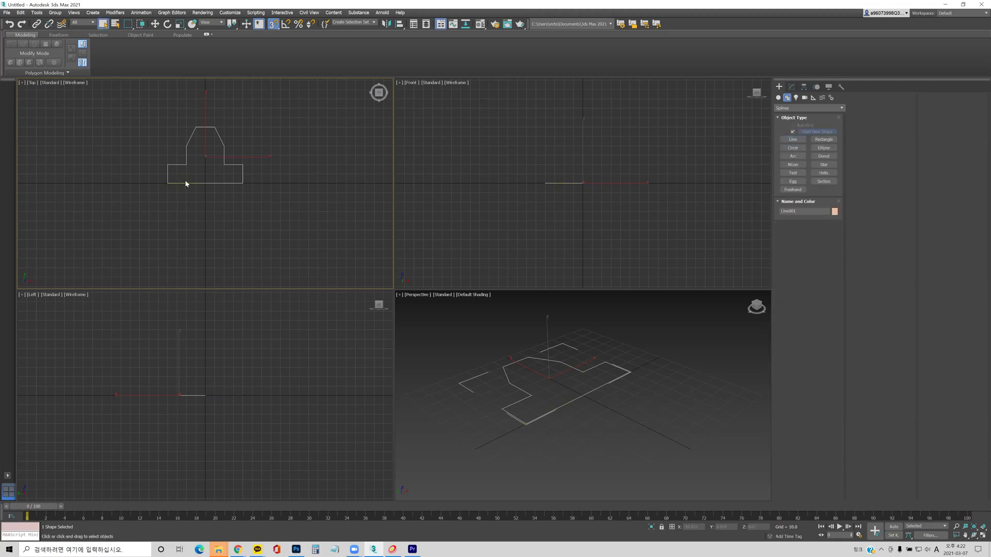
Step: With snapping off, try to copy the tooth profile along X against the original's right edge
click(276, 28)
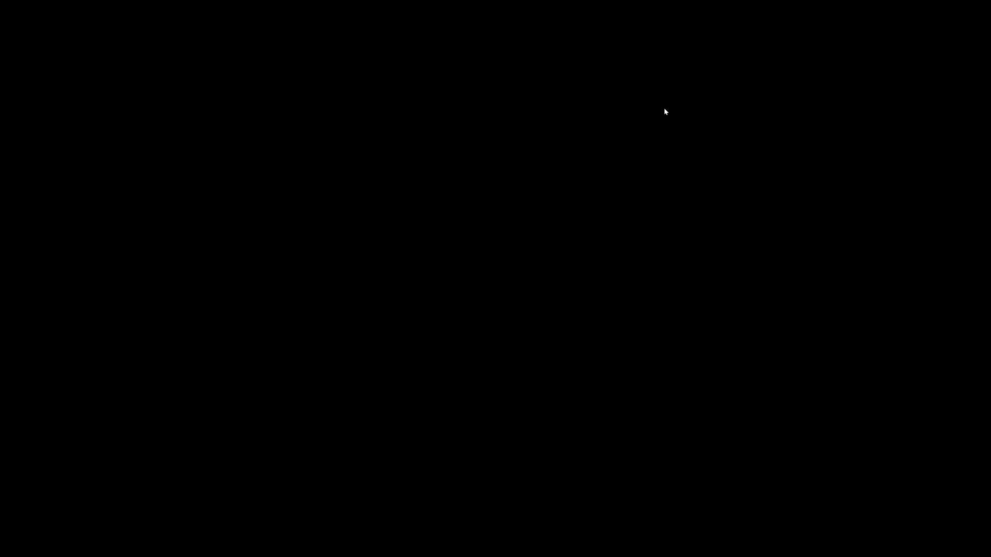
key(w)
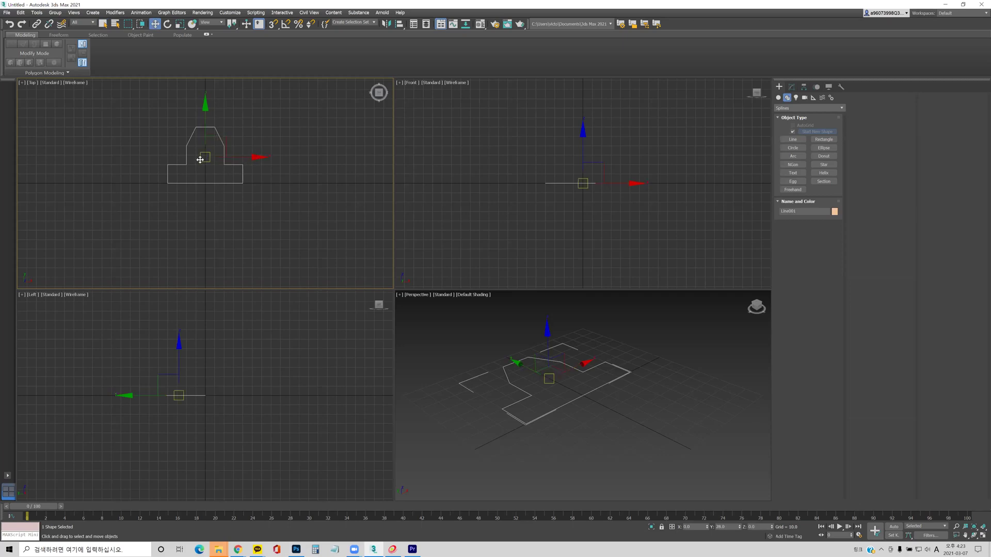
mouse_move(248, 158)
shift+mouse_down()
mouse_move(331, 159)
mouse_move(271, 184)
shift+mouse_up()
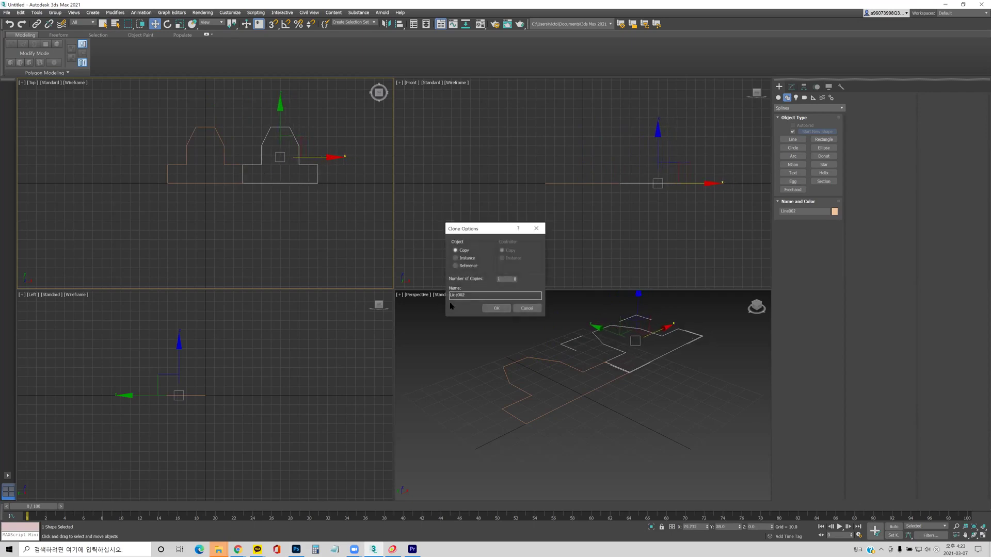
click(496, 308)
scroll(244, 164, up, 4)
scroll(244, 165, up, 4)
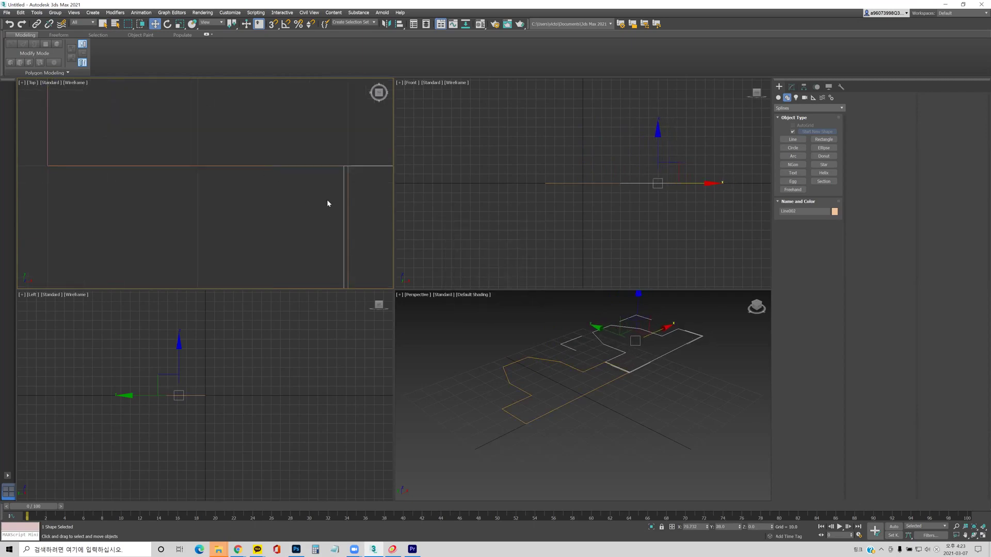
key(ctrl+z)
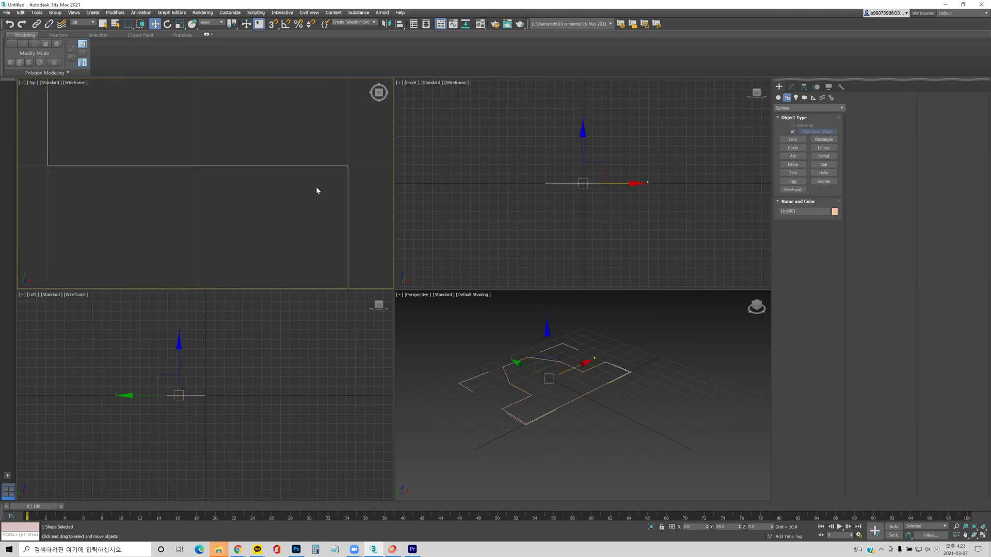
scroll(215, 166, down, 8)
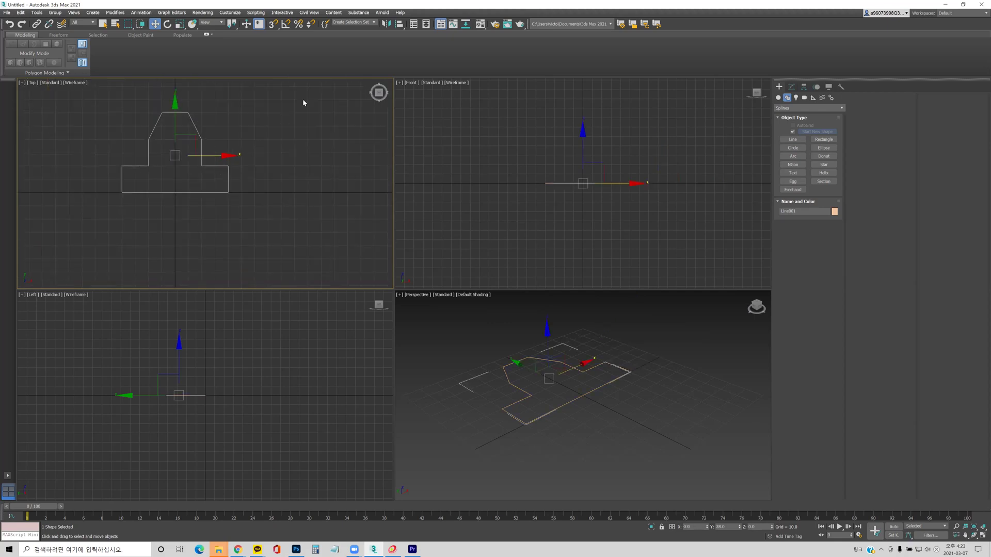
Step: Review the active snap types in the grid and snap settings
right_click(287, 25)
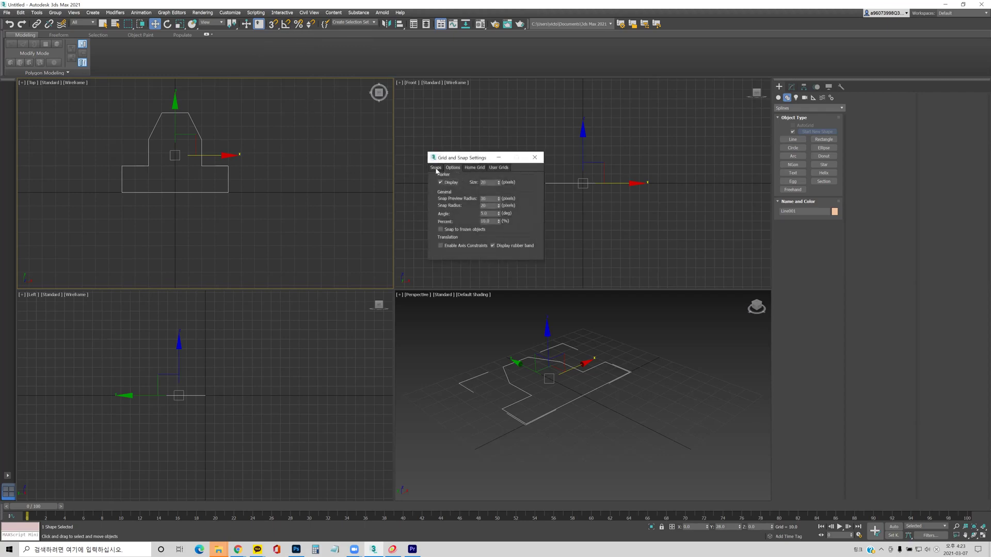
click(435, 168)
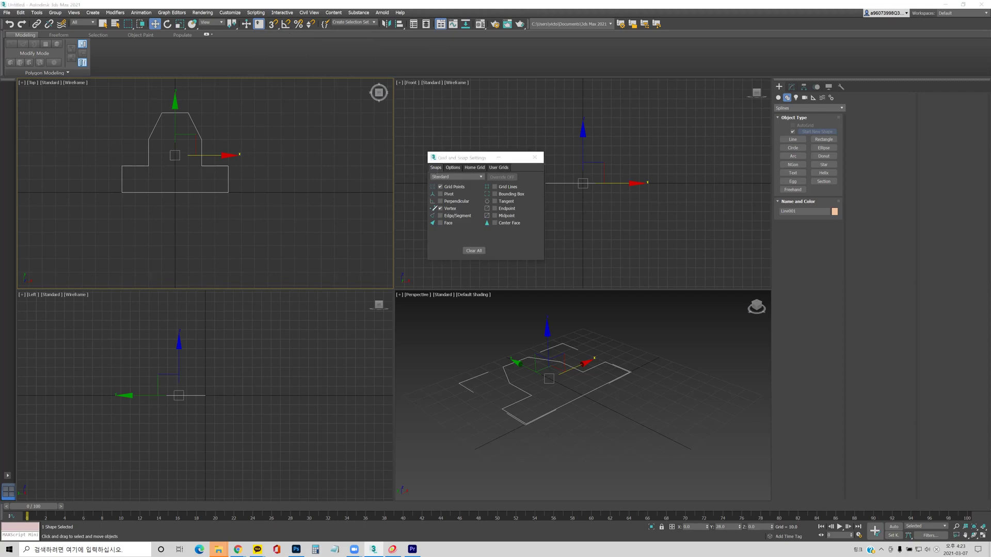
mouse_move(447, 199)
mouse_down()
mouse_move(437, 217)
mouse_move(449, 200)
mouse_up()
click(534, 158)
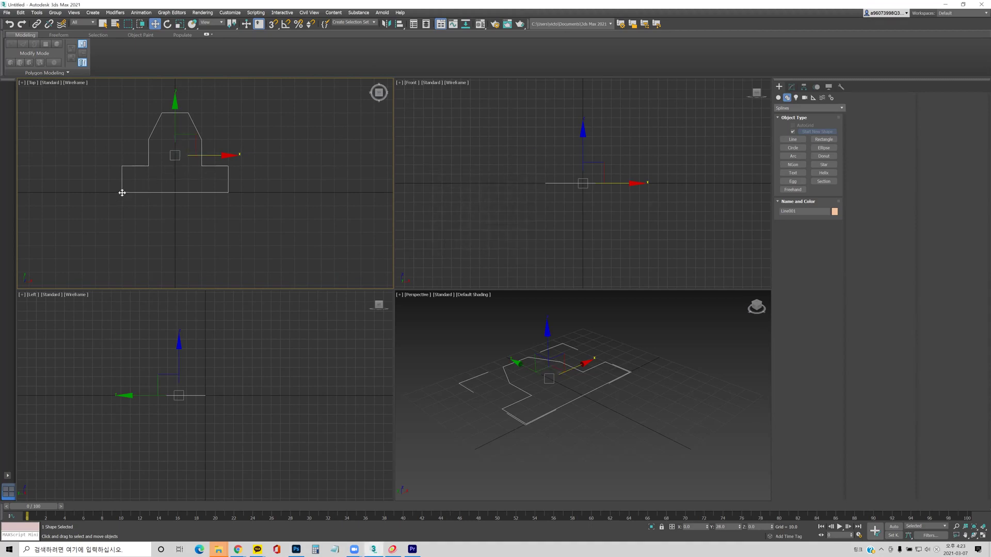
Step: Try an unsnapped copy of the tooth by moving its lower-left corner to the original's lower-right corner
shift+drag(122, 193, 228, 195)
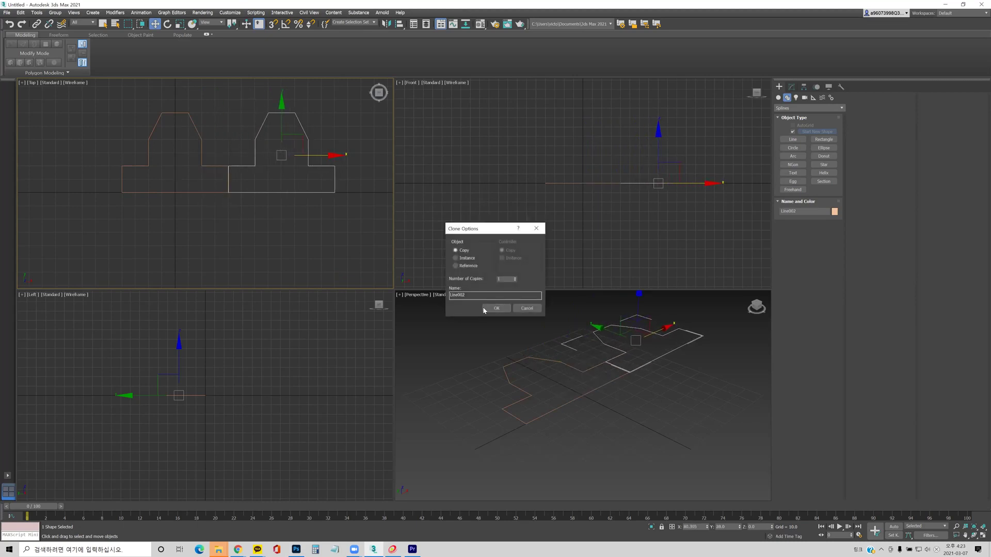
click(494, 308)
key(ctrl+z)
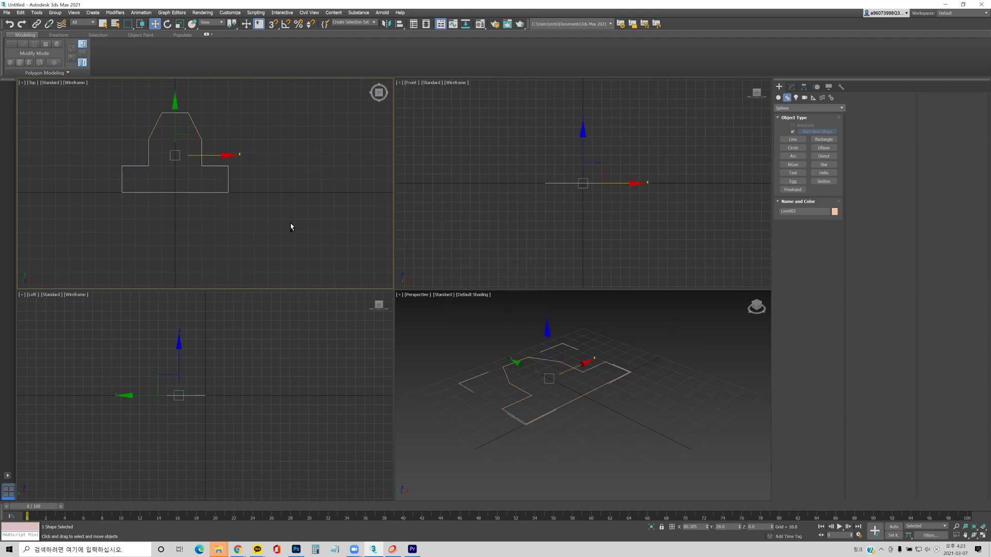
click(207, 191)
Step: Recheck the Grid Points and Vertex snap types and try another copy of the tooth with snapping still off
right_click(286, 27)
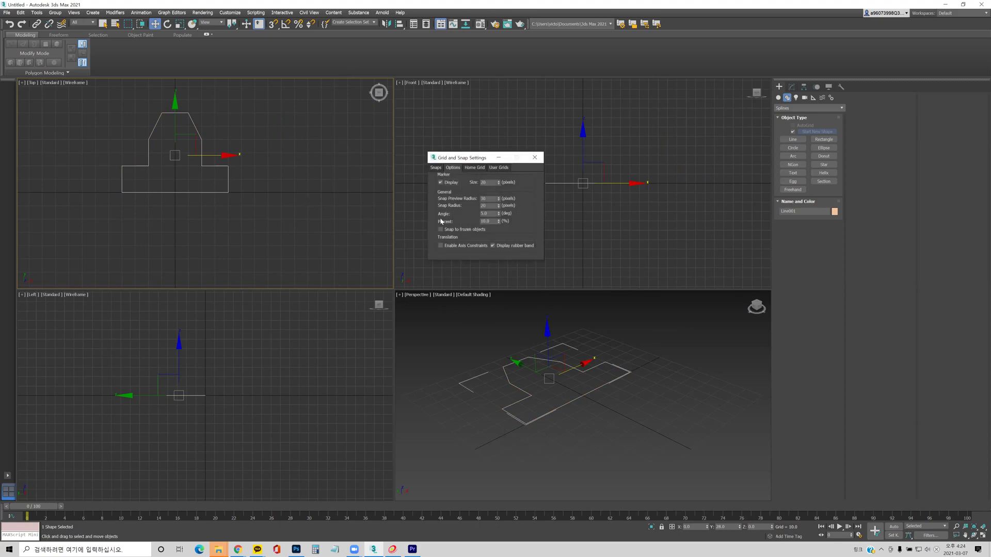
click(436, 168)
click(441, 208)
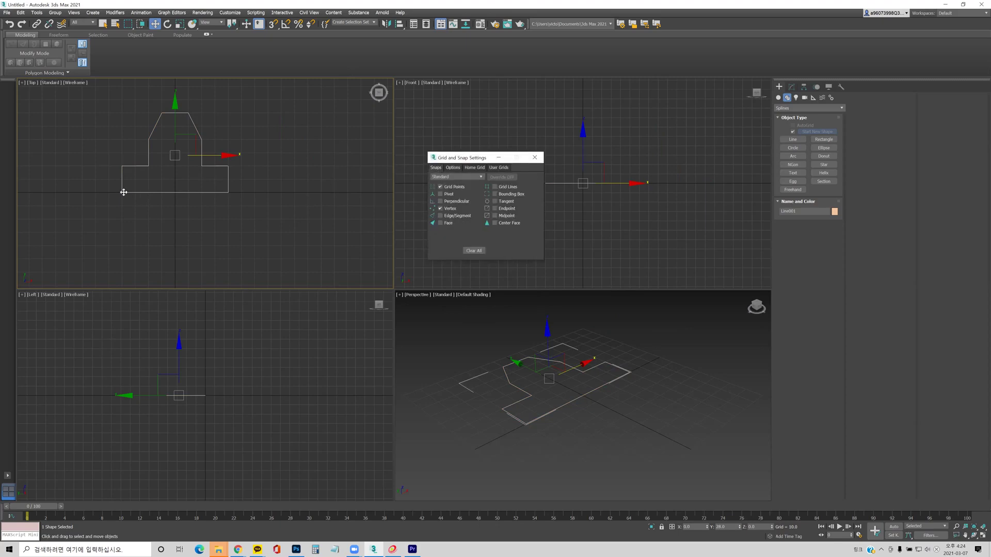
shift+drag(120, 195, 229, 199)
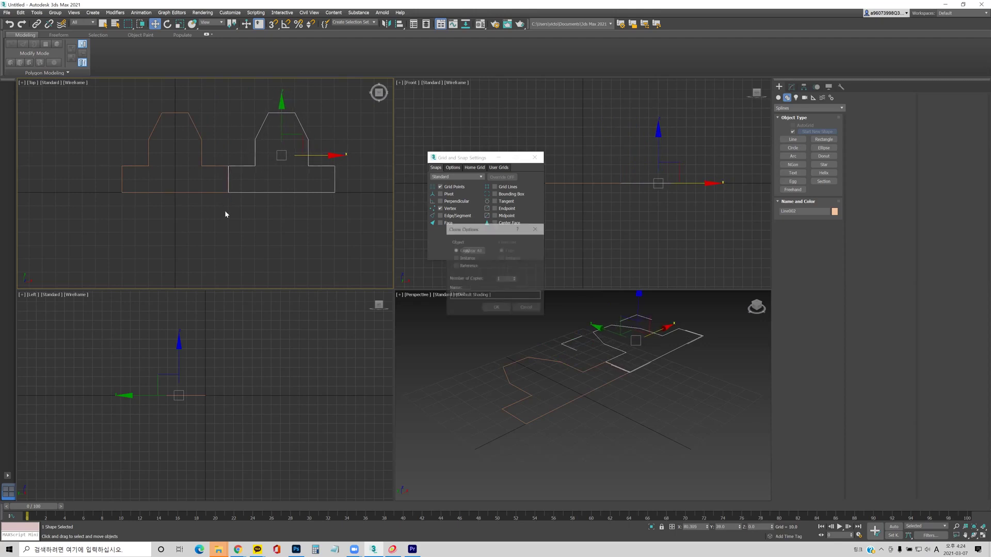
click(527, 309)
Step: Turn snapping on and try copying the tooth by its lower-left vertex and by its X axis handle
click(273, 24)
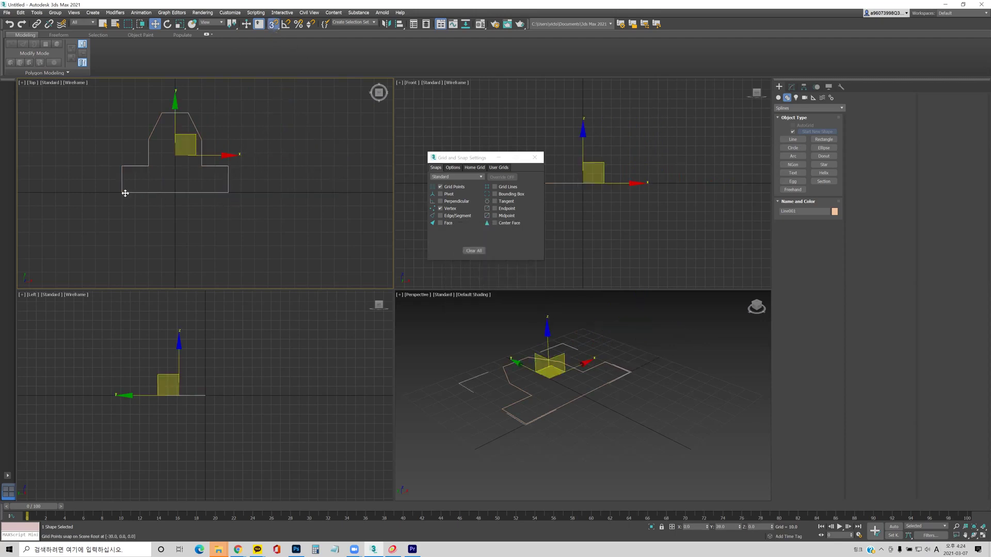
shift+drag(122, 193, 230, 191)
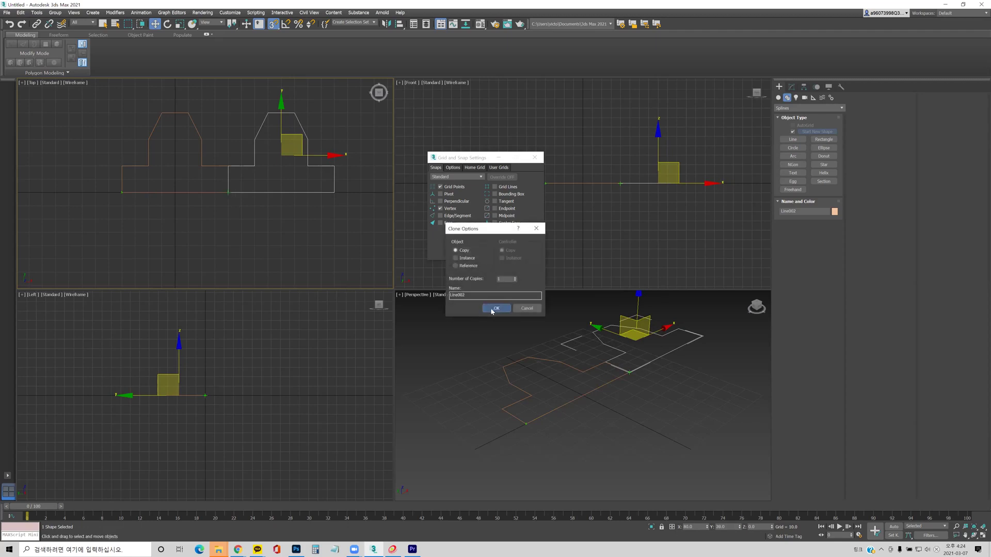
click(496, 308)
click(534, 158)
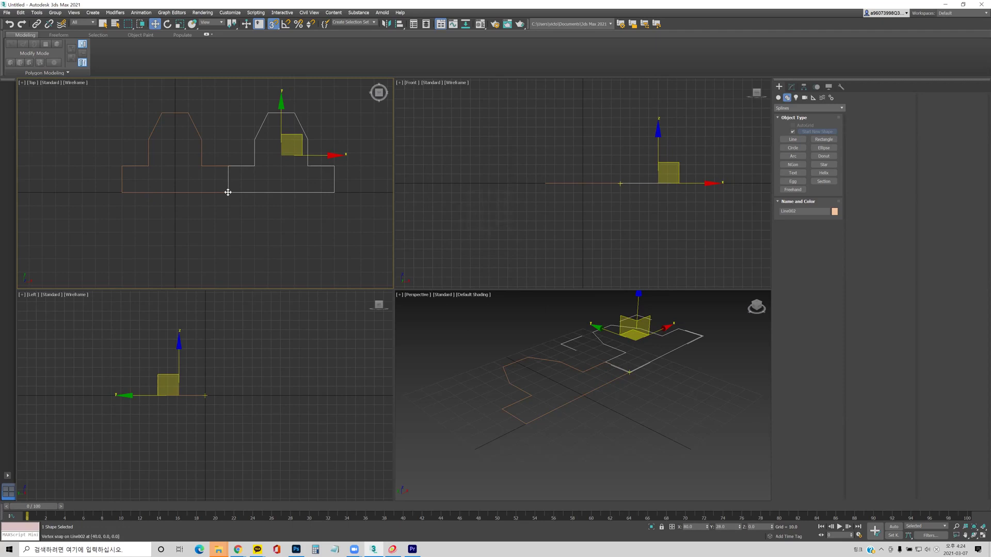
key(ctrl+z)
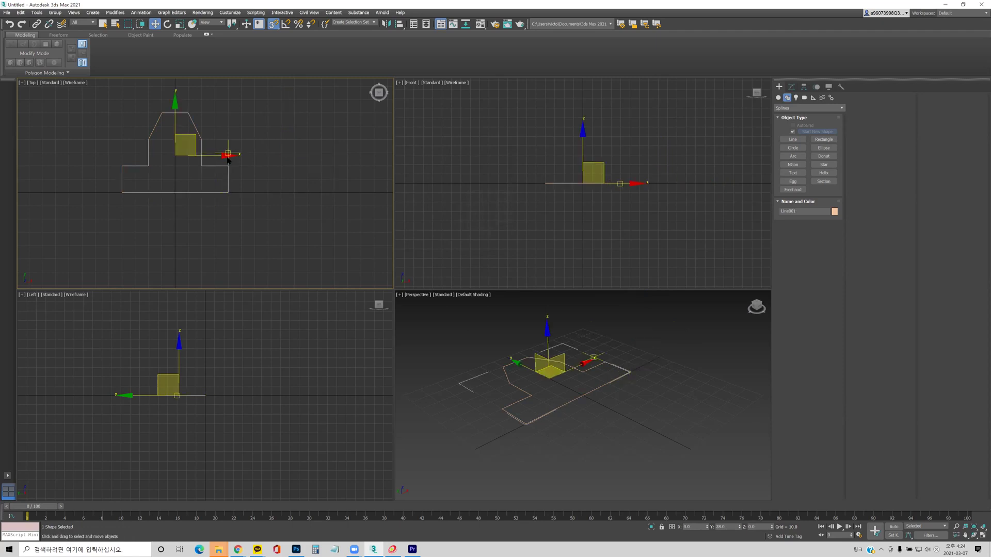
shift+drag(230, 158, 267, 160)
click(527, 308)
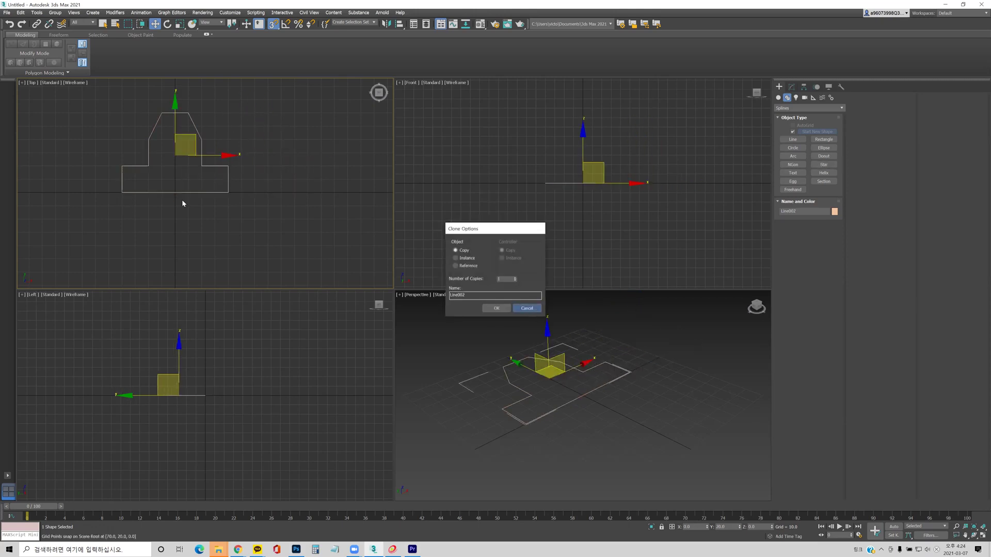
Step: Clone the tooth as 60 copies in a row along X, snapping its lower-left vertex to the original's lower-right vertex
shift+drag(122, 193, 230, 194)
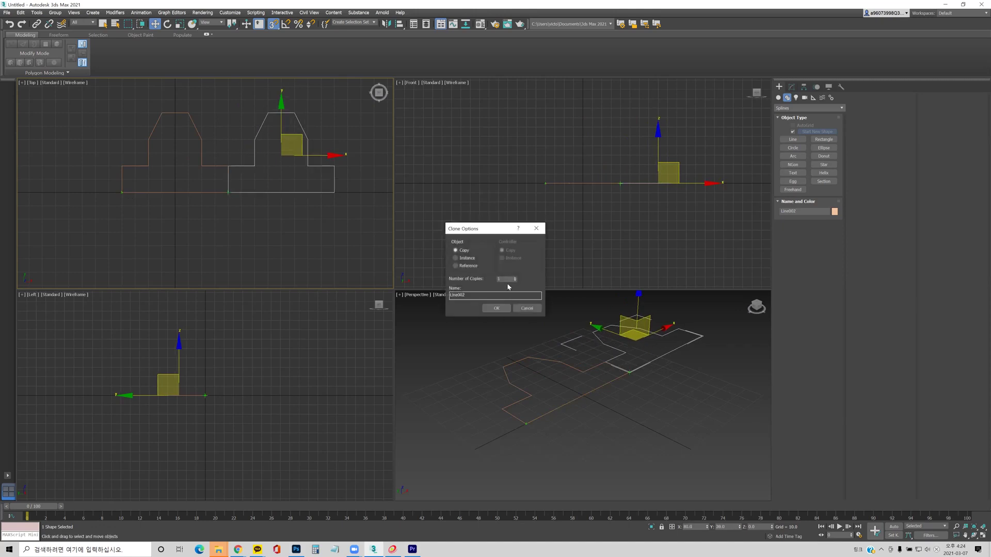
click(501, 279)
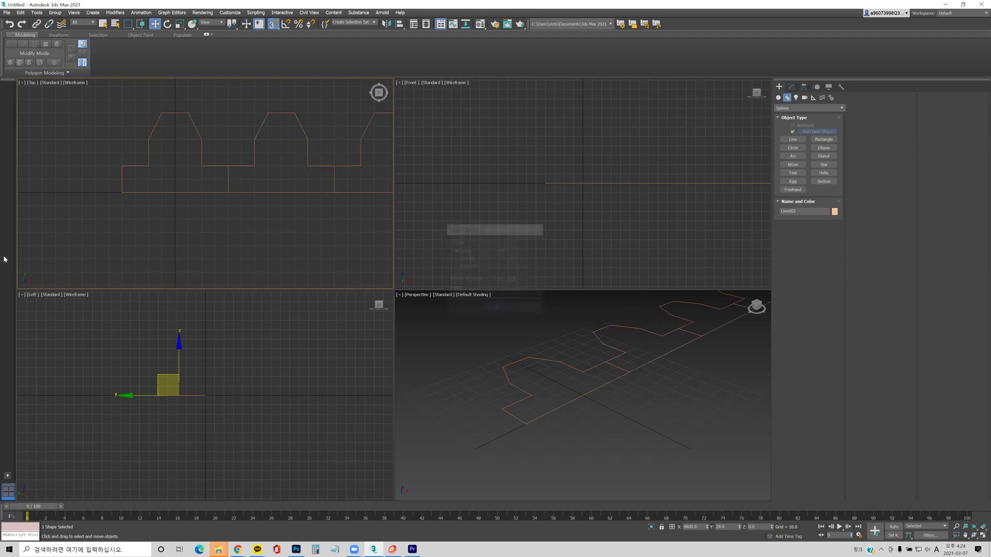
click(496, 308)
scroll(301, 208, down, 6)
middle_drag(336, 217, 126, 185)
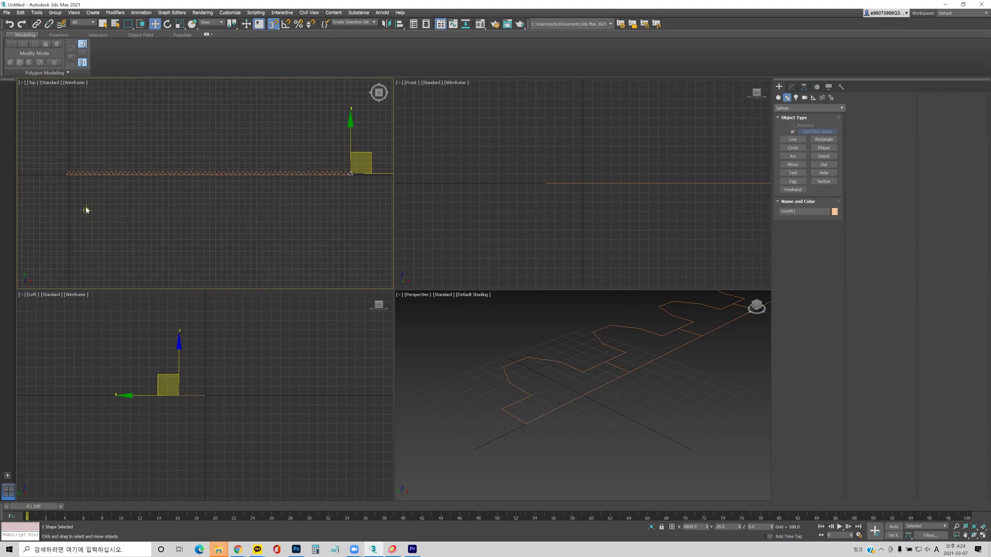
right_click(69, 197)
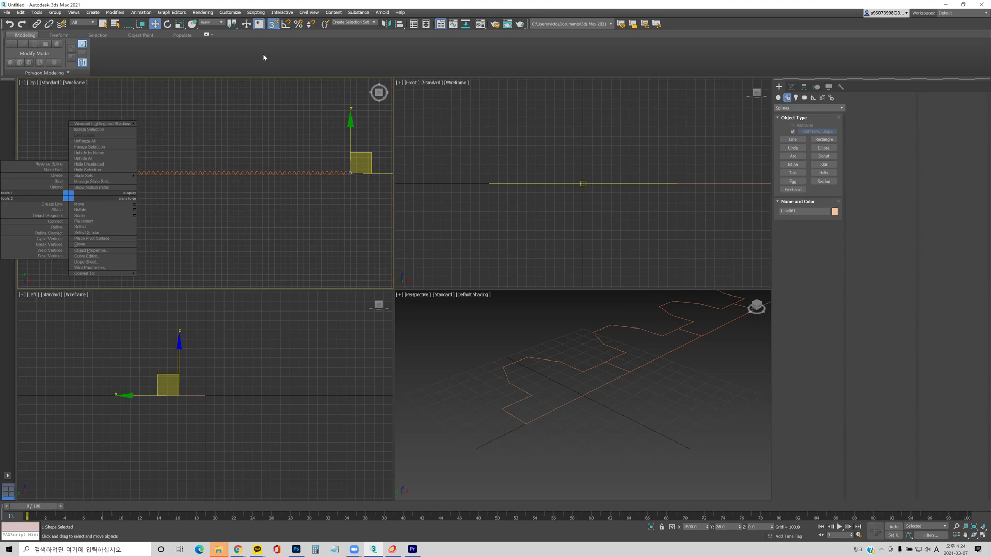
Step: Turn snapping off and move the row's last tooth to a spot above the first tooth as a spare
click(280, 77)
click(273, 24)
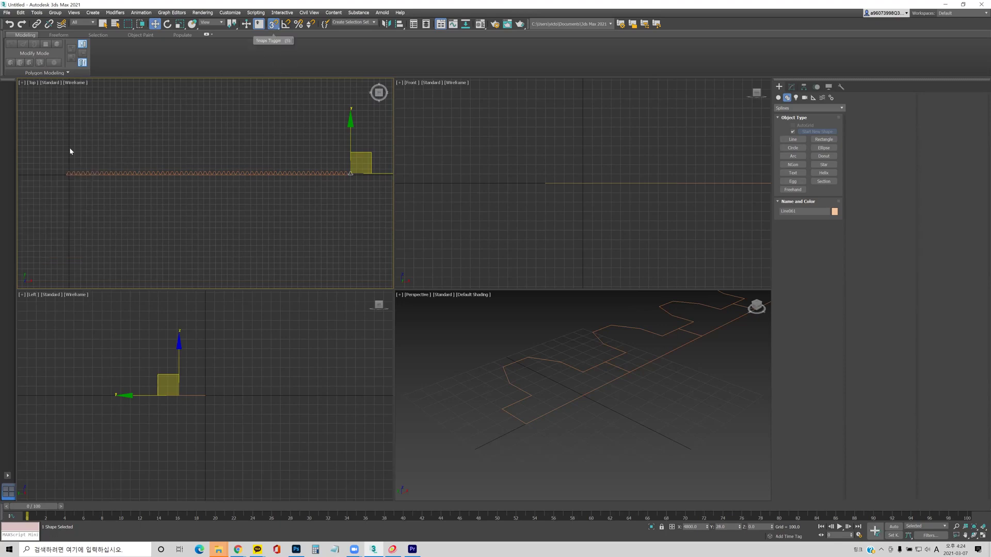
right_click(69, 158)
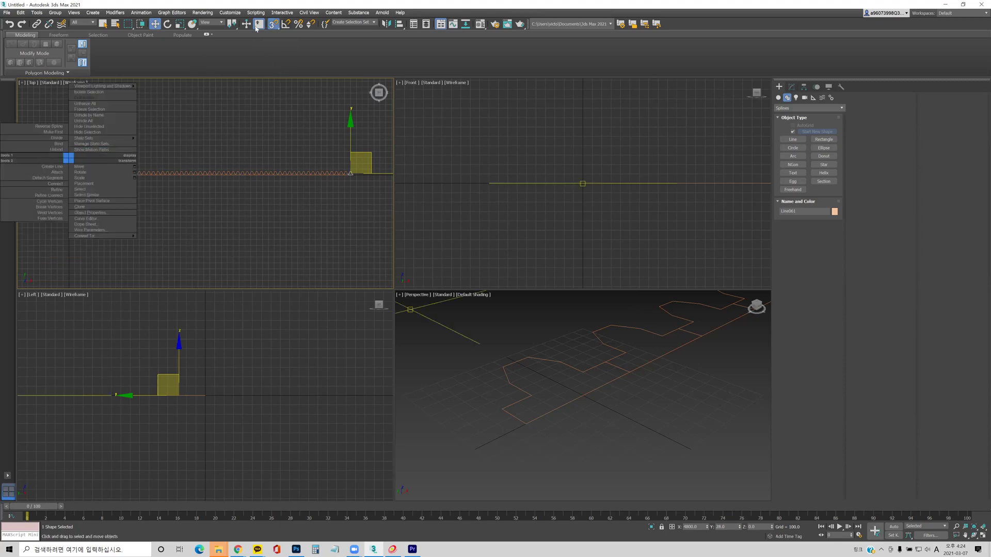
click(145, 139)
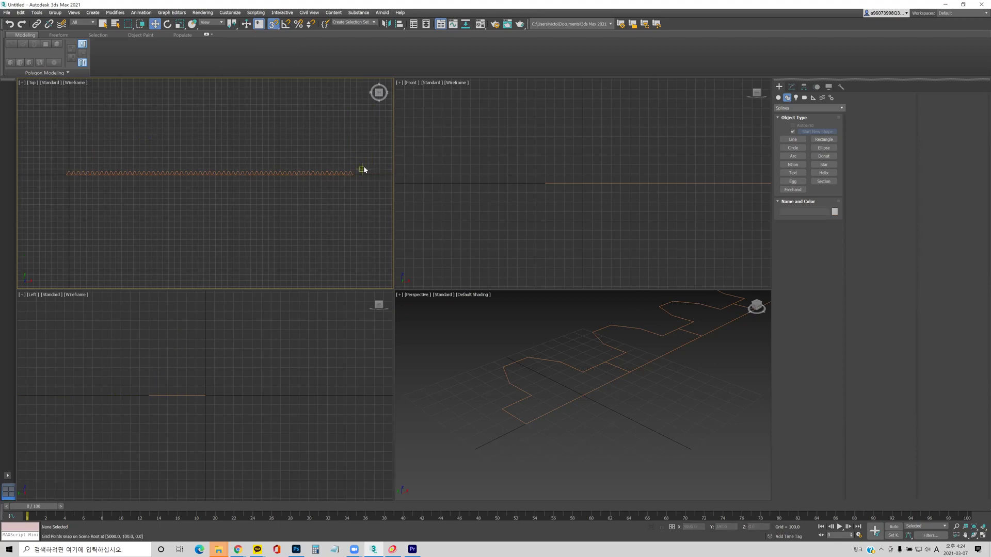
click(276, 24)
click(352, 174)
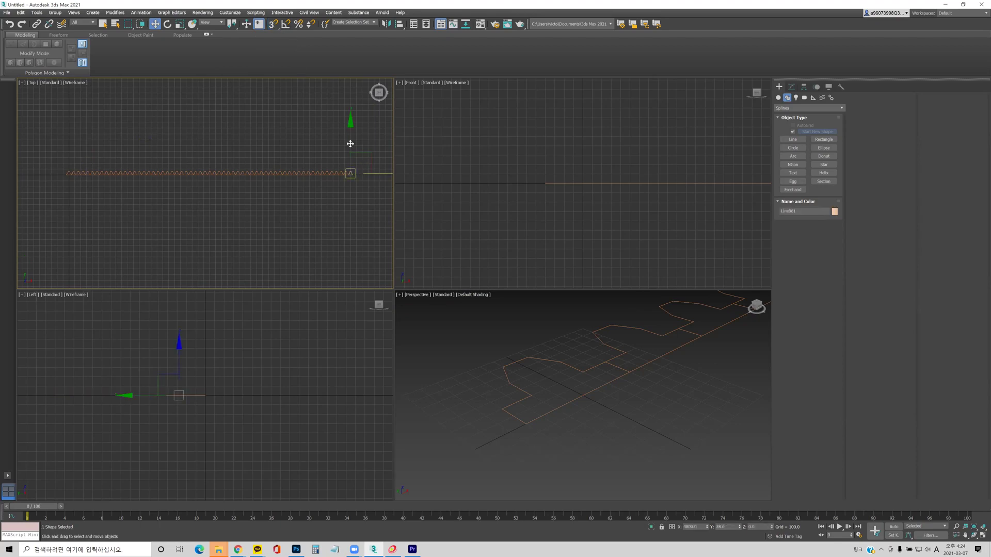
drag(350, 143, 97, 147)
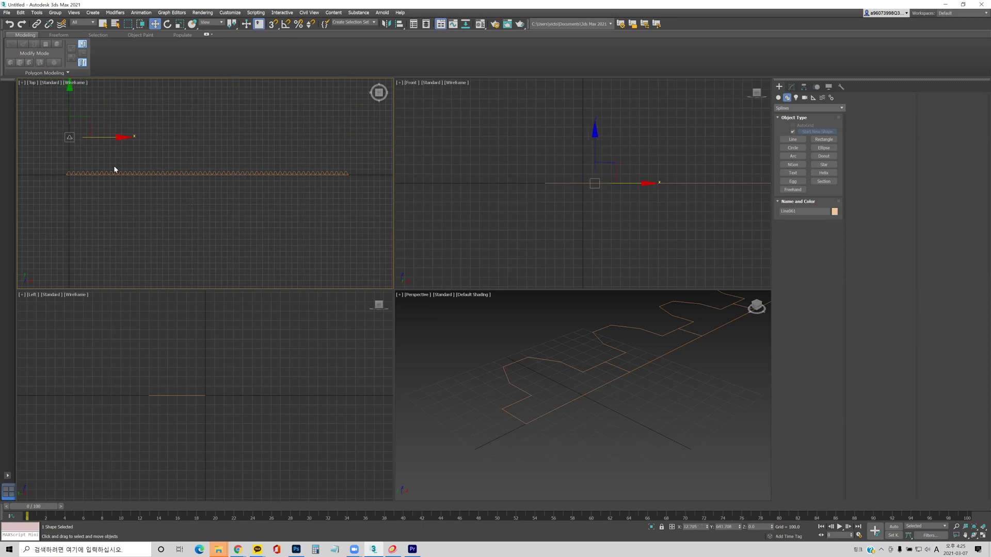
Step: Select the tooth now at the end of the row and attach its nearest neighbouring teeth to its spline
click(363, 178)
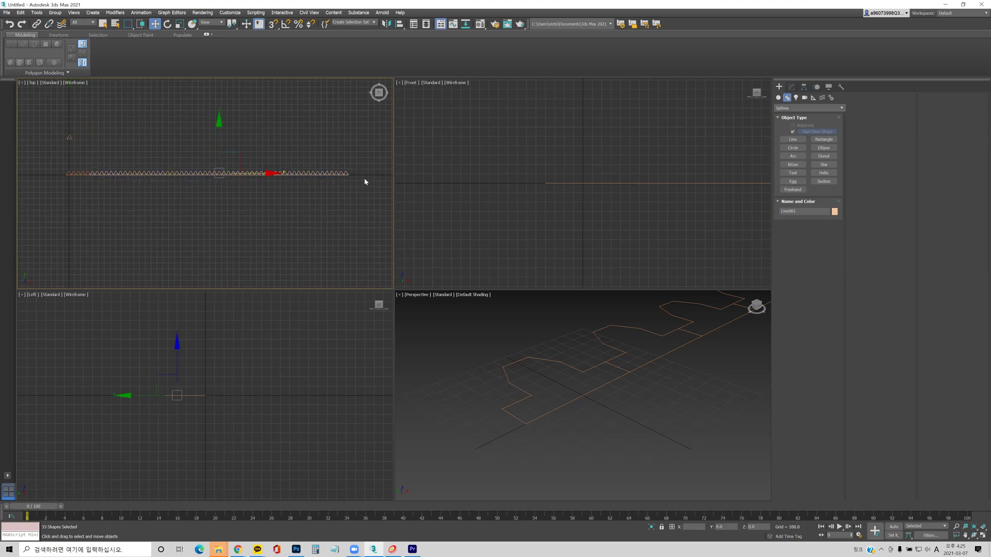
click(354, 191)
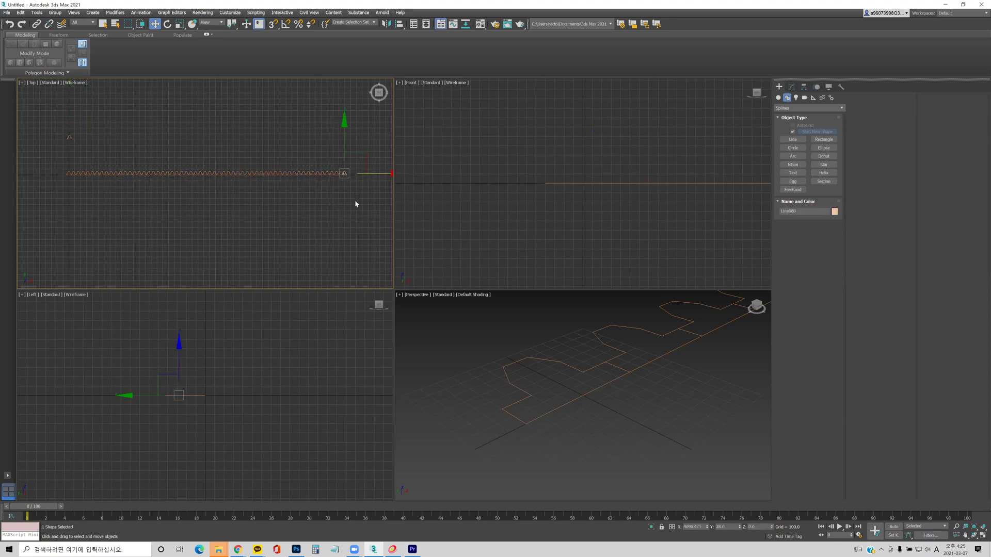
key(ctrl+z)
click(793, 88)
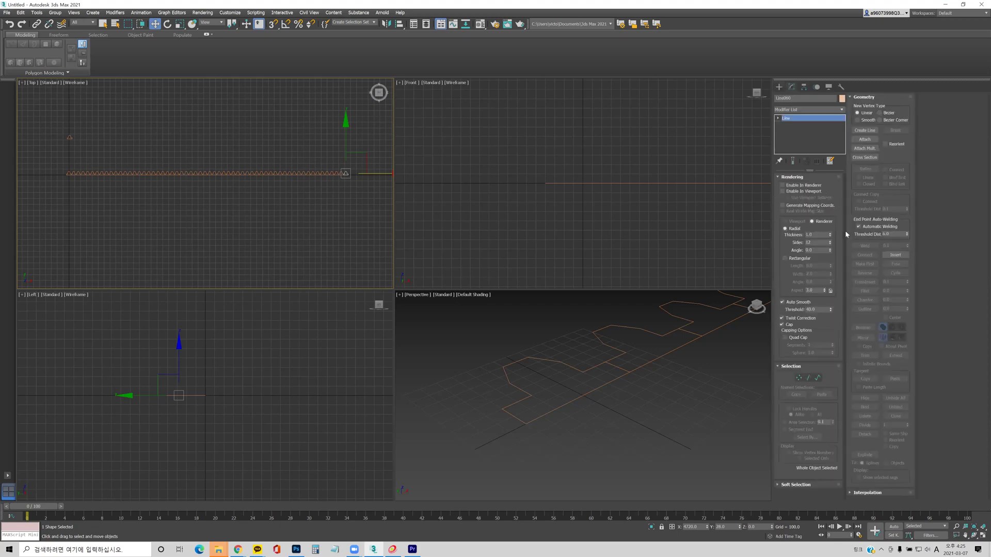
click(871, 141)
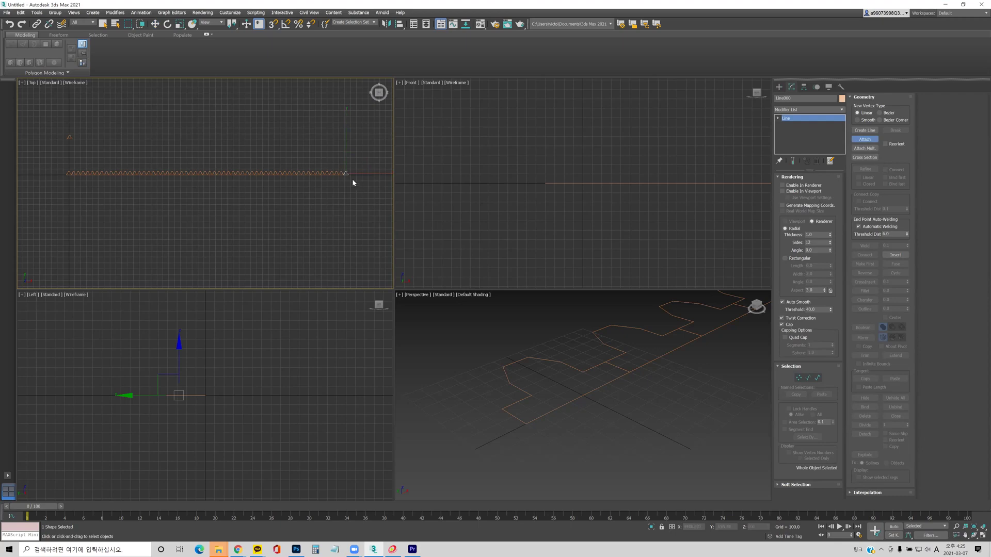
click(325, 174)
click(873, 140)
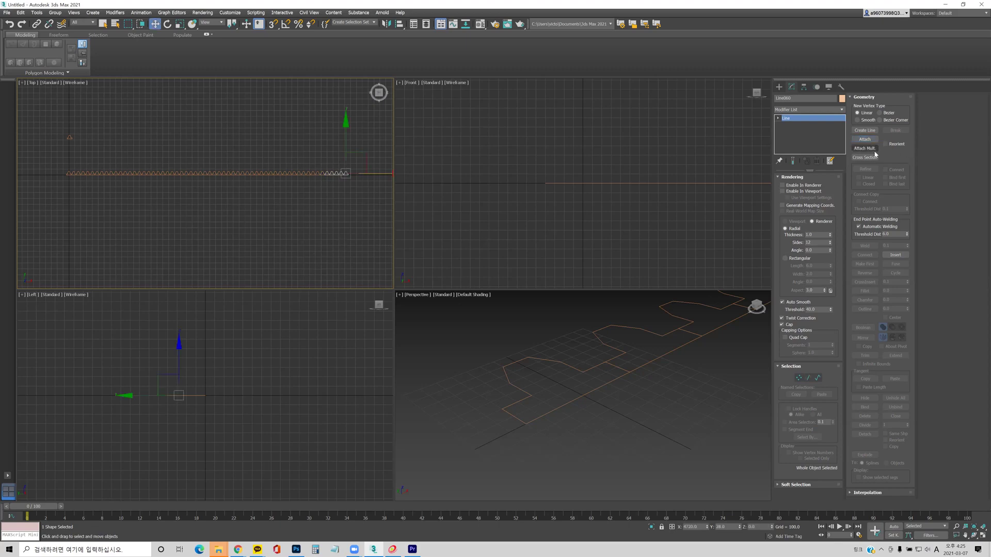
click(874, 151)
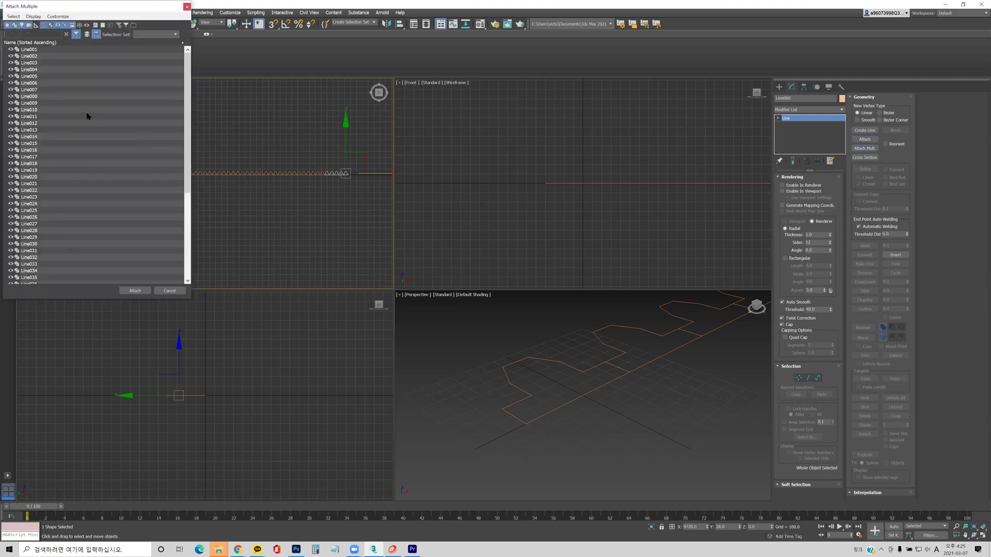
drag(95, 14, 103, 17)
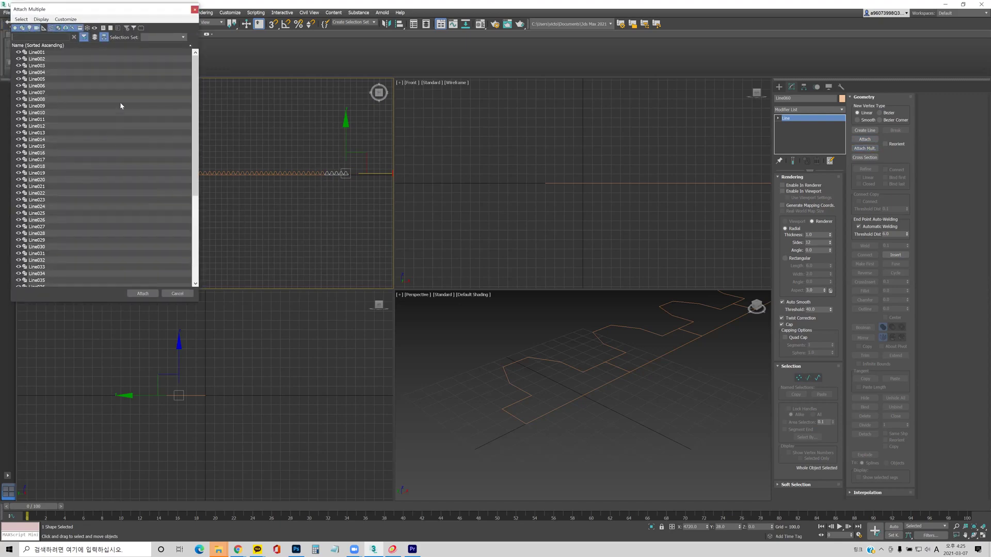
click(177, 294)
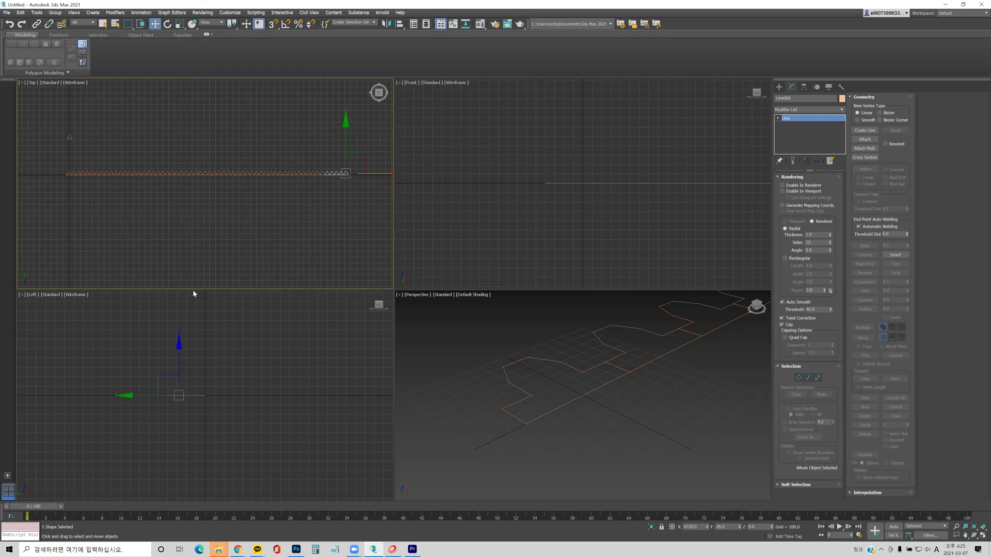
Step: Select the row's first tooth and attach all the other teeth in the row with Attach Multiple, leaving out the spare Line061
click(258, 262)
drag(85, 126, 60, 147)
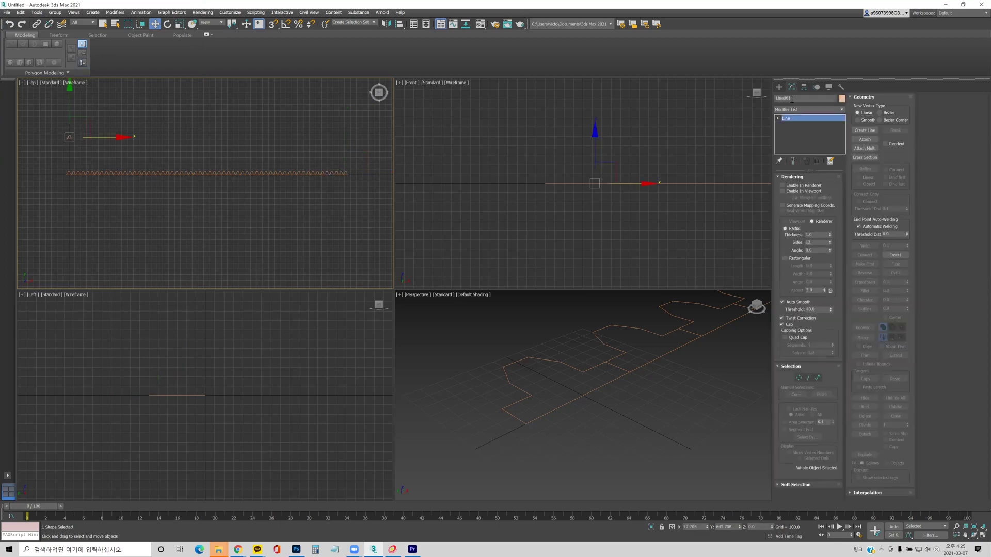
click(108, 204)
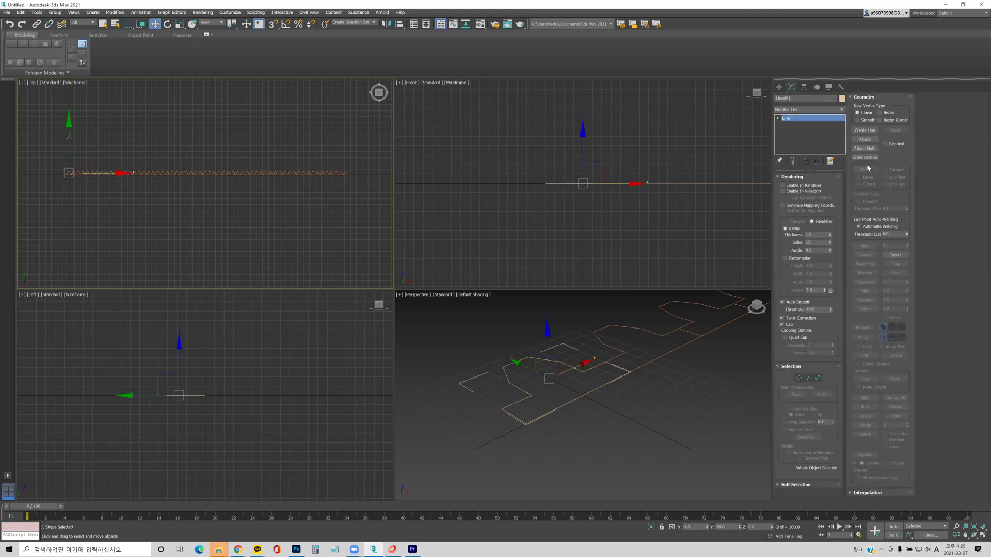
click(870, 151)
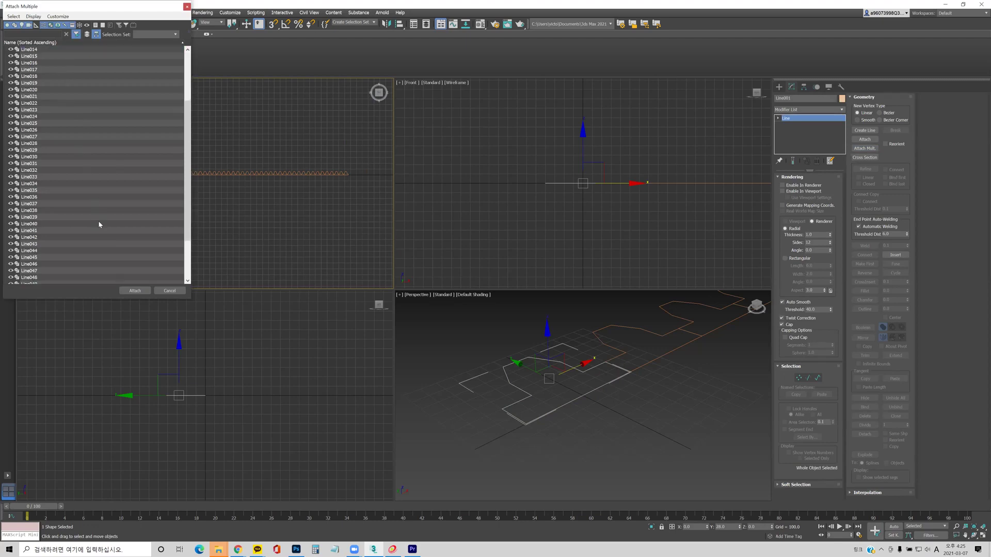
scroll(91, 266, down, 7)
key(ctrl+a)
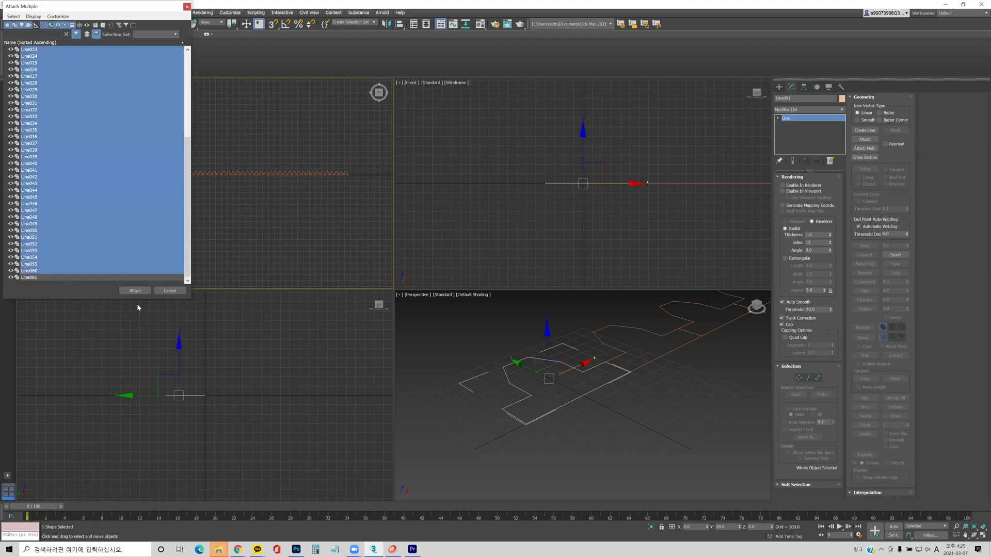
click(134, 290)
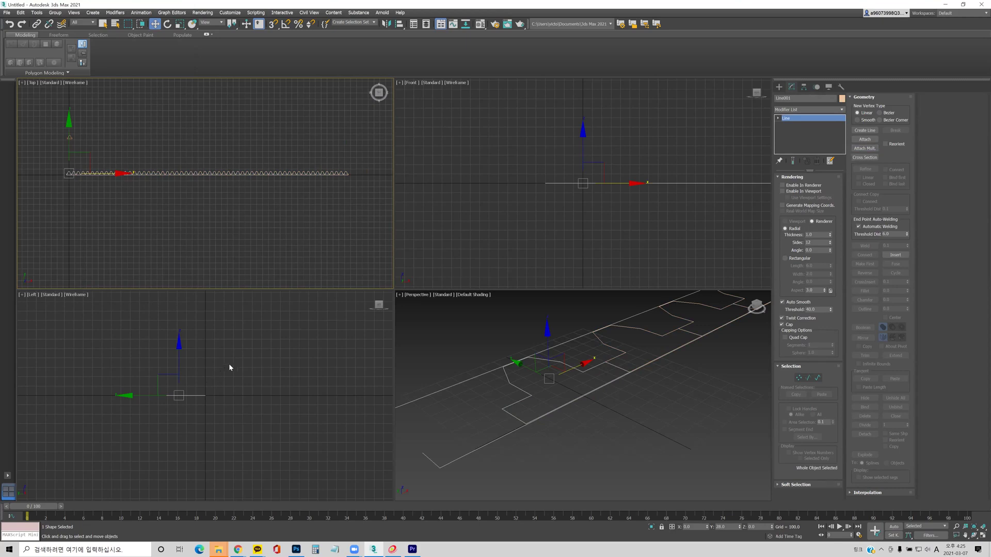
Step: Select the attached tooth row and apply a Bend modifier to it
click(199, 227)
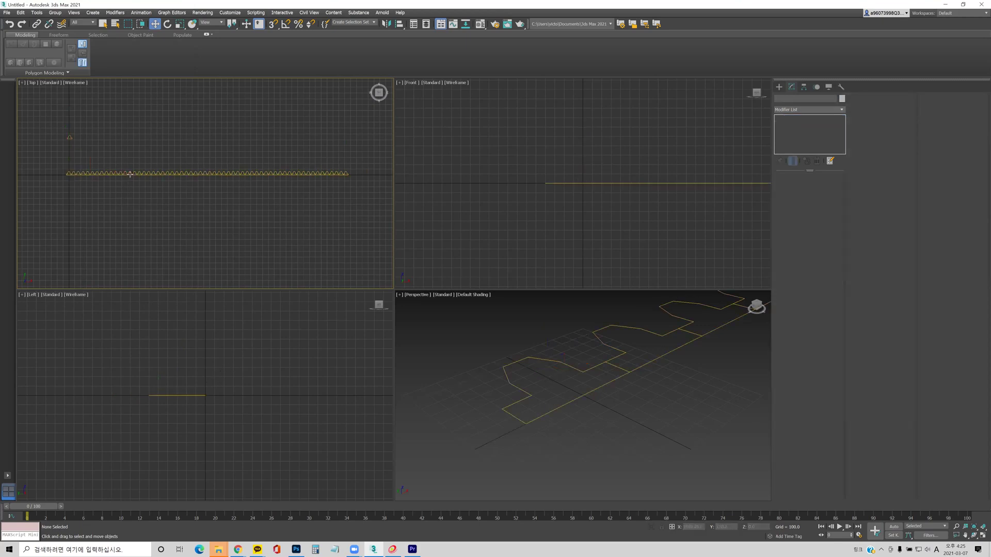
click(162, 175)
scroll(268, 194, up, 5)
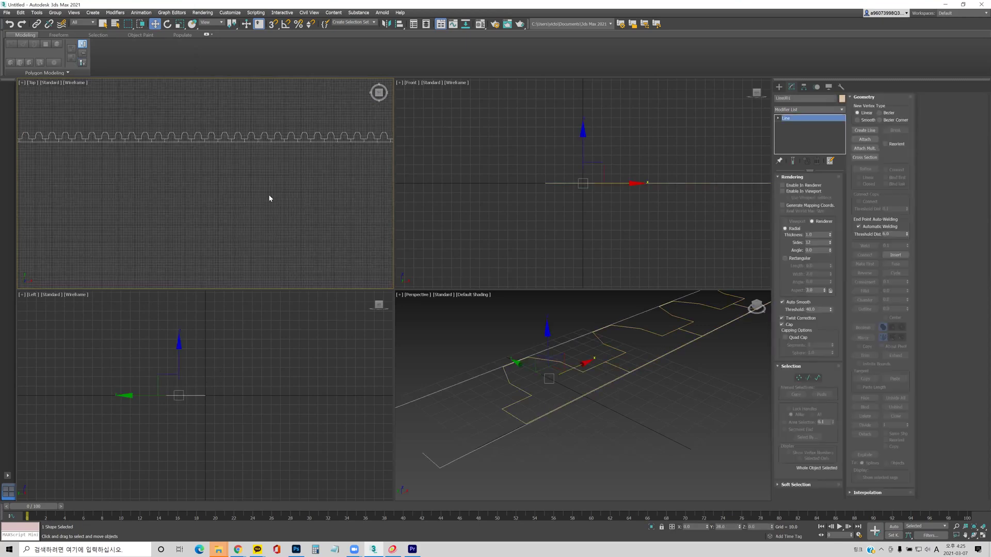
scroll(274, 197, down, 5)
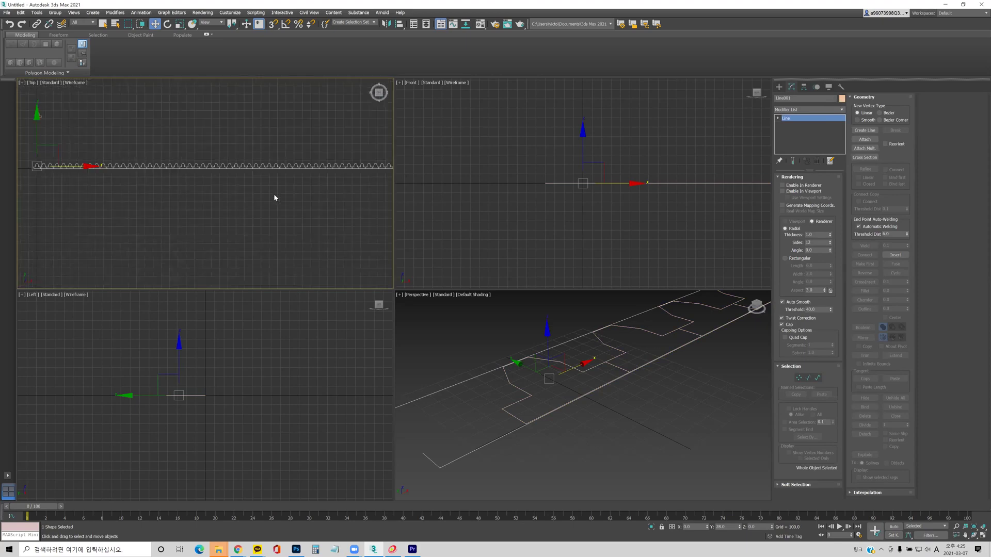
click(272, 196)
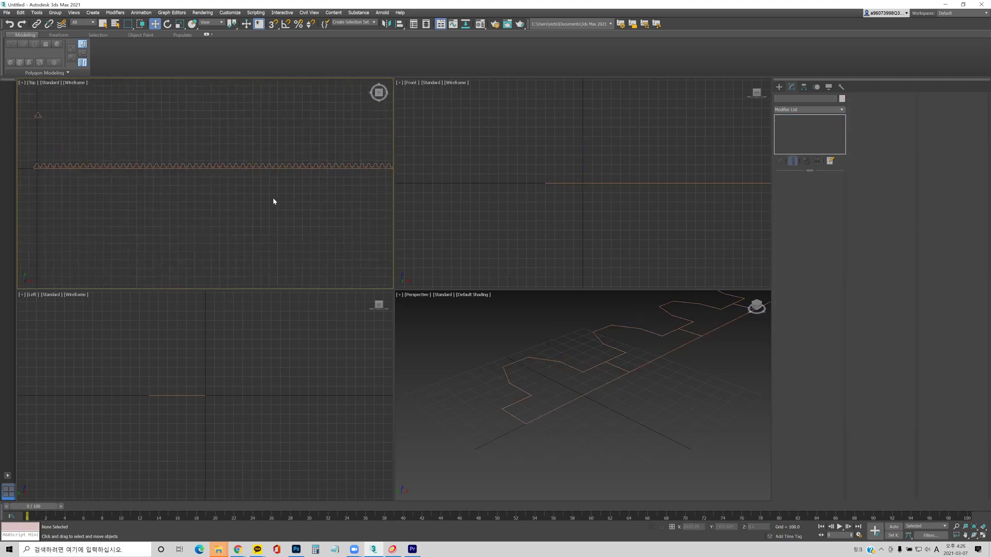
scroll(275, 202, down, 3)
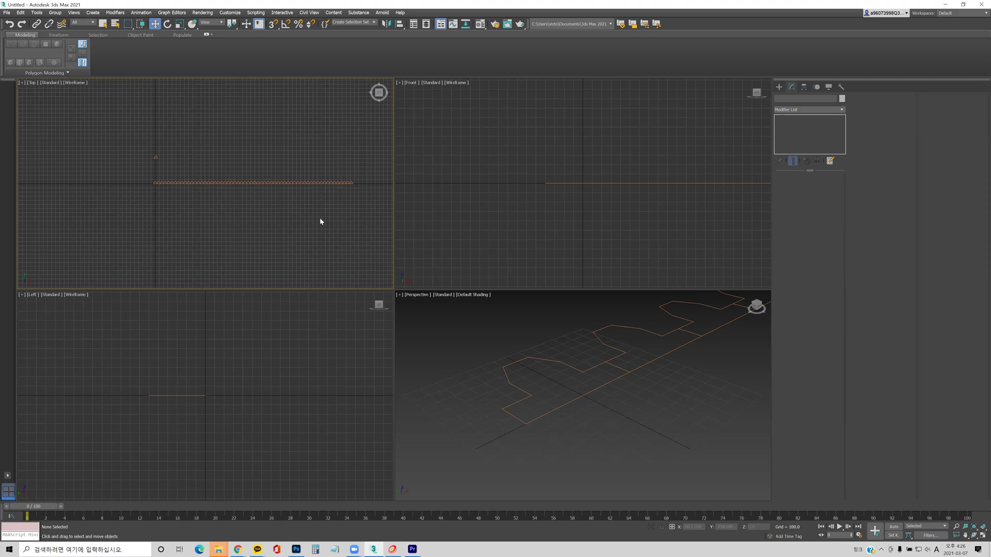
click(309, 182)
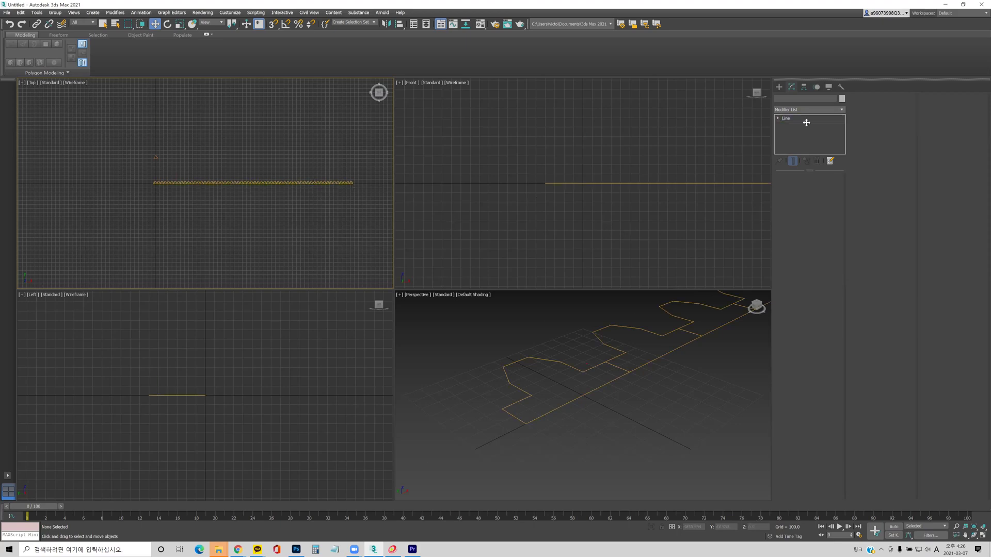
click(804, 118)
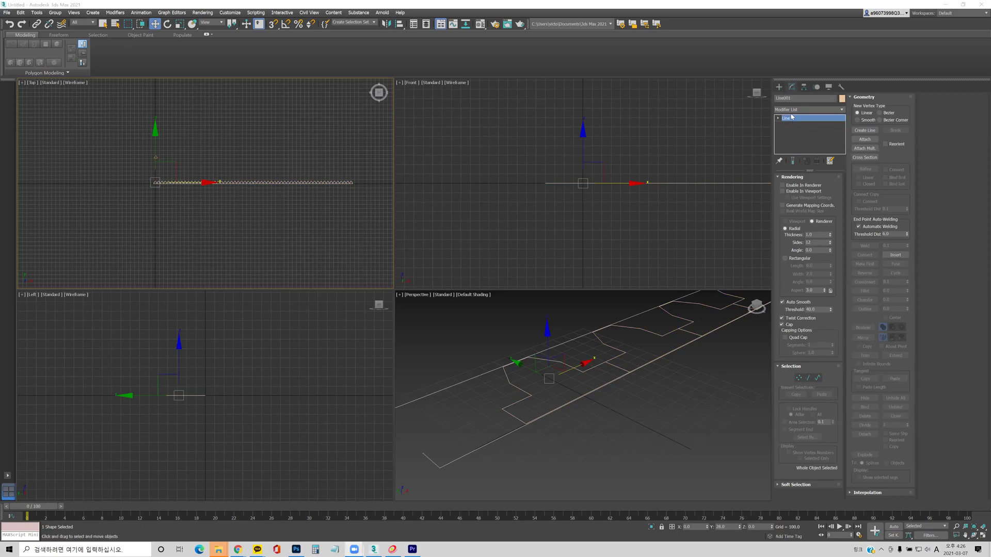
click(792, 109)
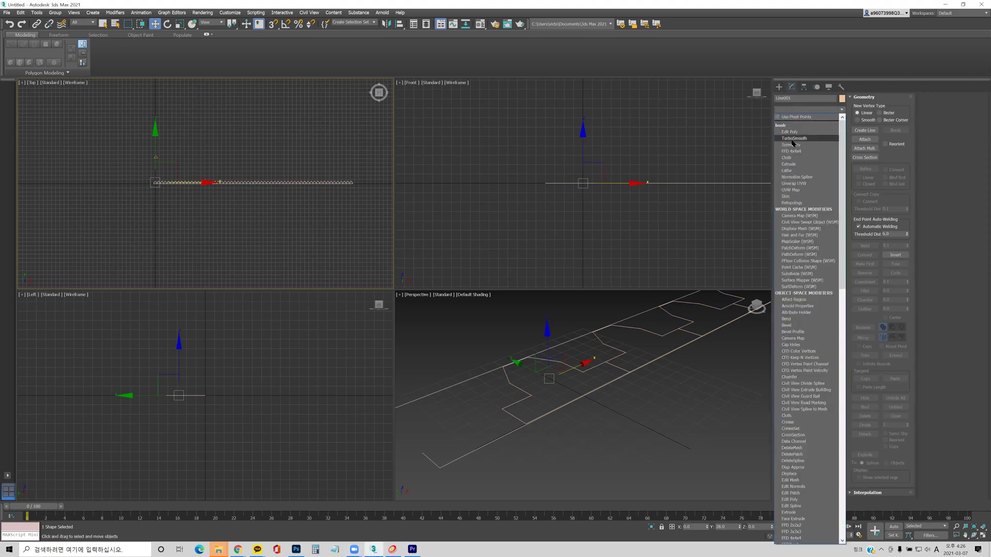
click(794, 320)
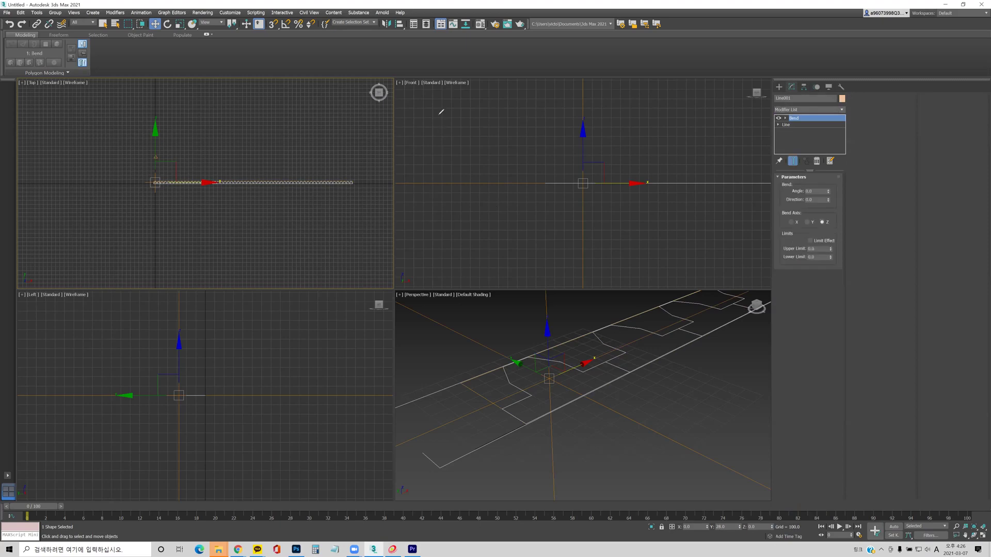
mouse_move(441, 111)
mouse_down()
mouse_move(444, 127)
mouse_move(470, 134)
mouse_move(489, 125)
mouse_move(494, 107)
mouse_move(491, 140)
mouse_up()
drag(827, 194, 840, 255)
drag(834, 31, 813, 128)
Step: Set the Bend angle to 360 and the bend axis to X
drag(829, 192, 823, 199)
double_click(822, 191)
text(360)
key(Return)
click(792, 223)
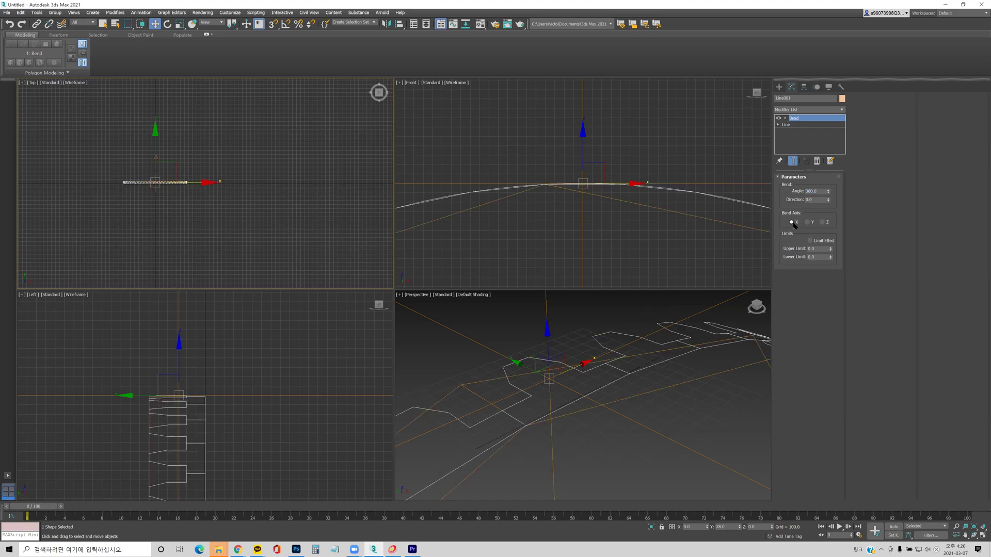
Step: Try the bend on the Y and Z axes and set it back to X, examining the resulting ring
scroll(628, 181, down, 4)
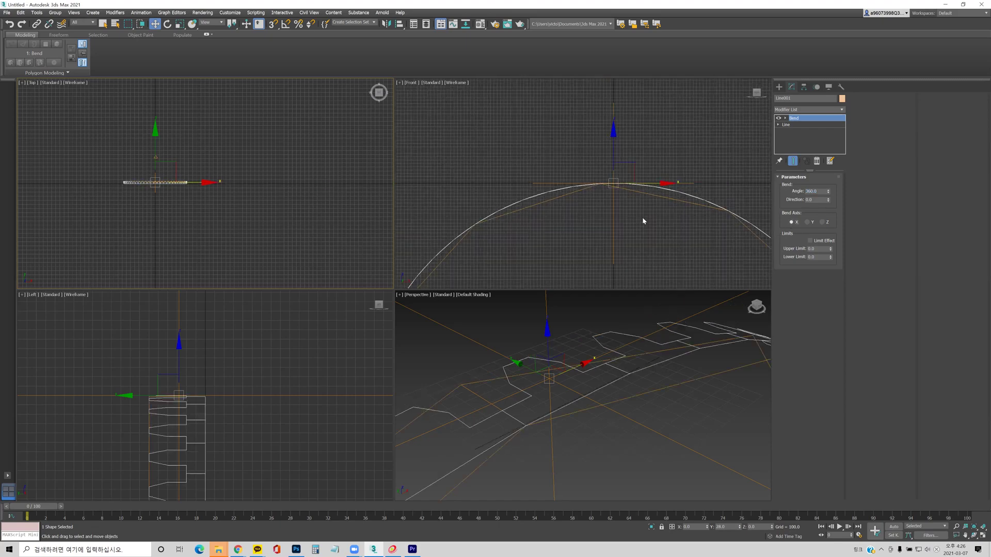
scroll(643, 220, down, 3)
scroll(643, 328, down, 3)
scroll(640, 341, down, 3)
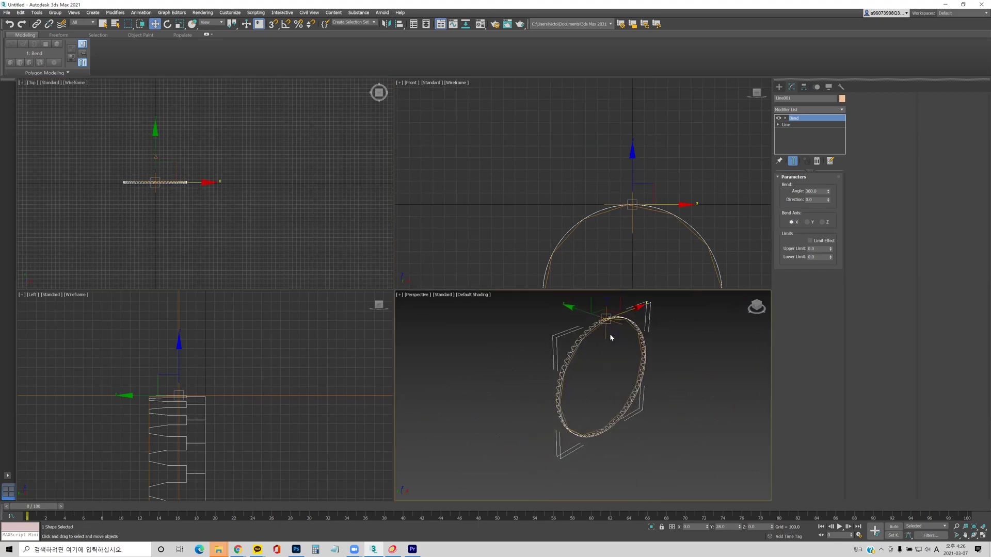
alt+middle_drag(661, 378, 644, 392)
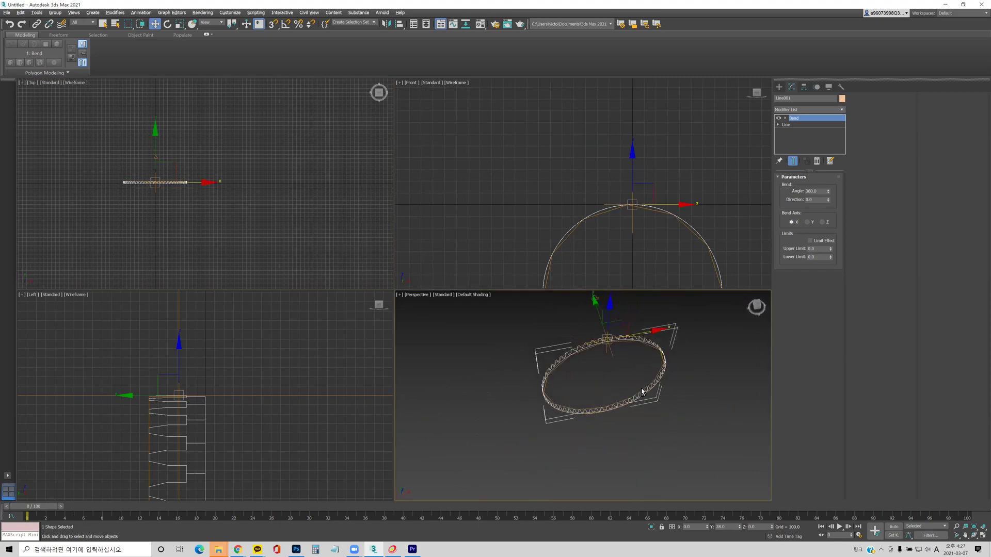
click(808, 222)
click(822, 223)
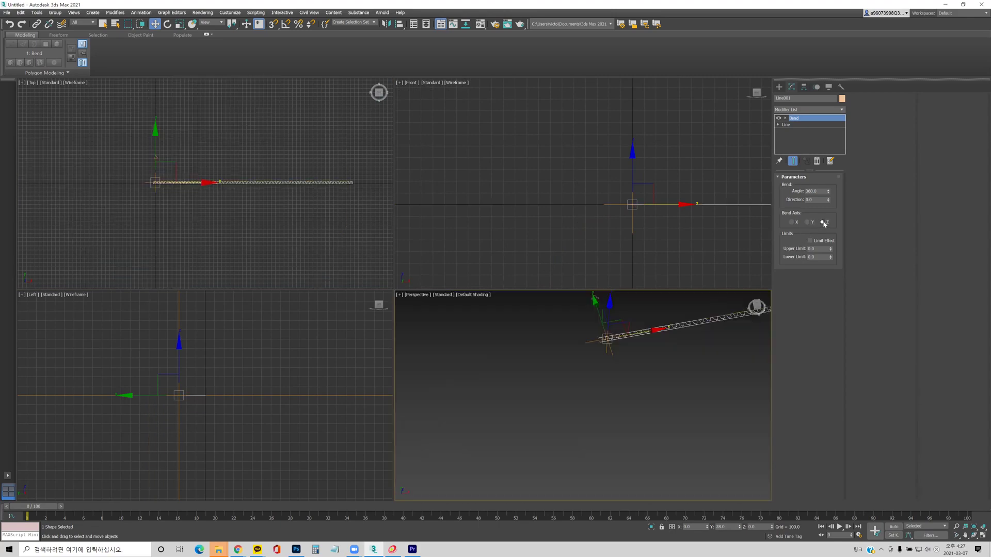
click(792, 223)
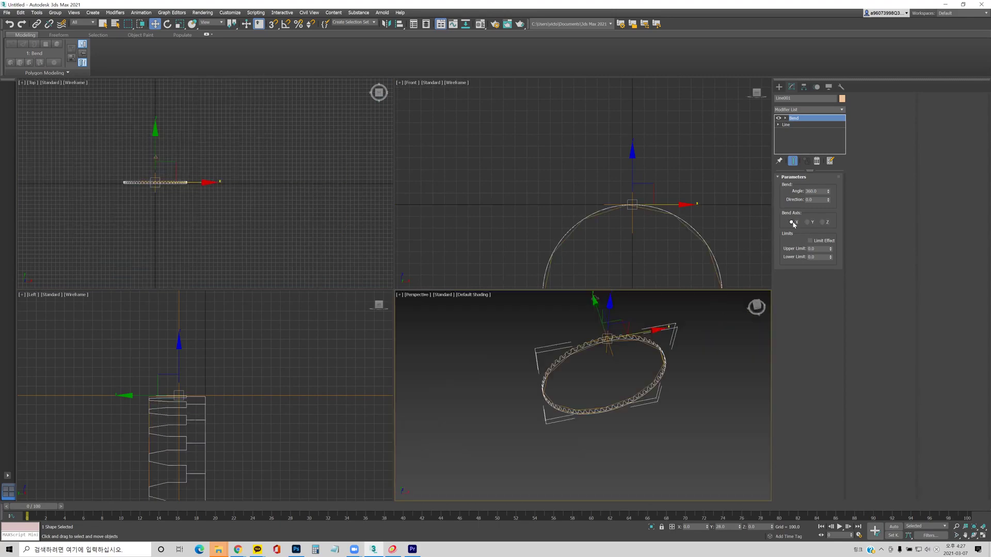
scroll(171, 196, up, 5)
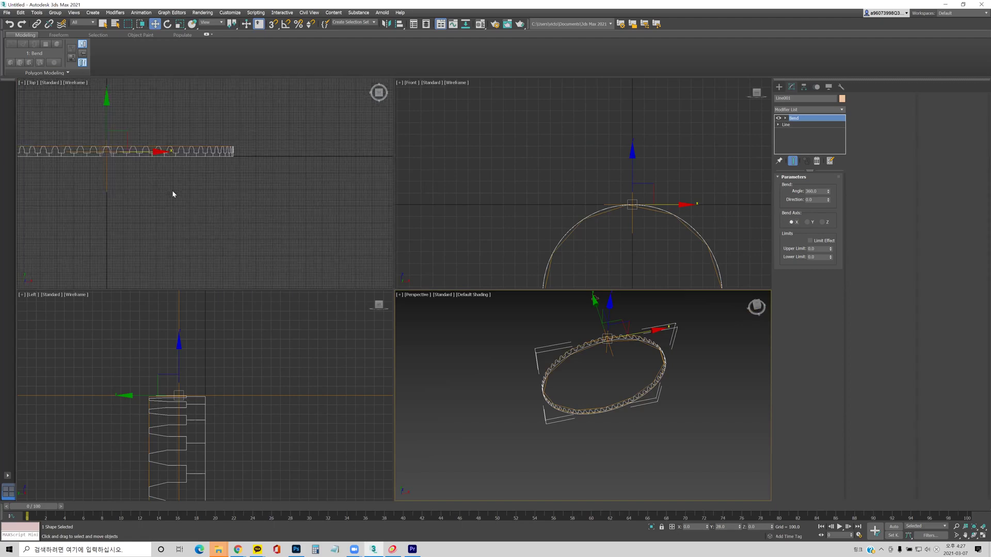
middle_drag(172, 192, 283, 190)
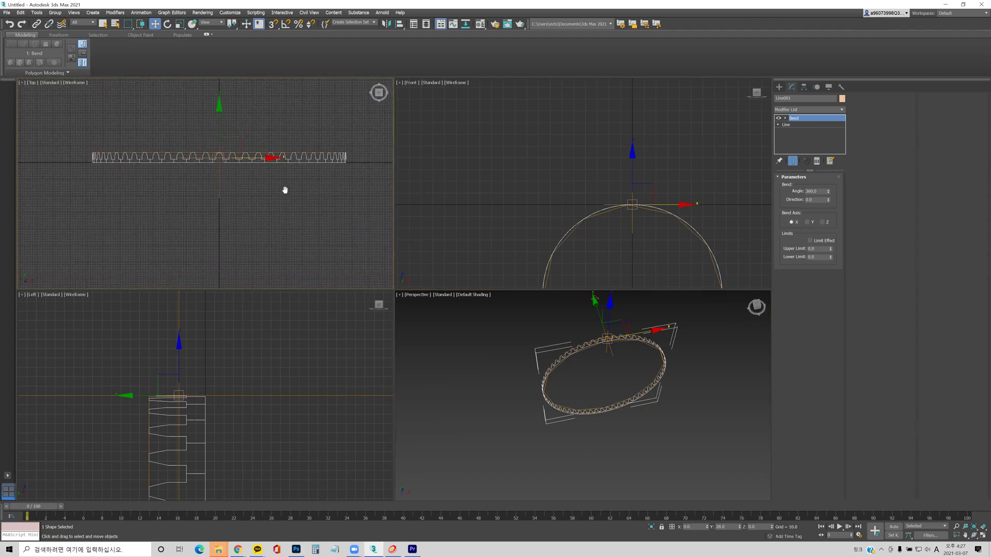
Step: Try a Bend angle of -360 on the tooth ring and vary the bend direction
double_click(818, 191)
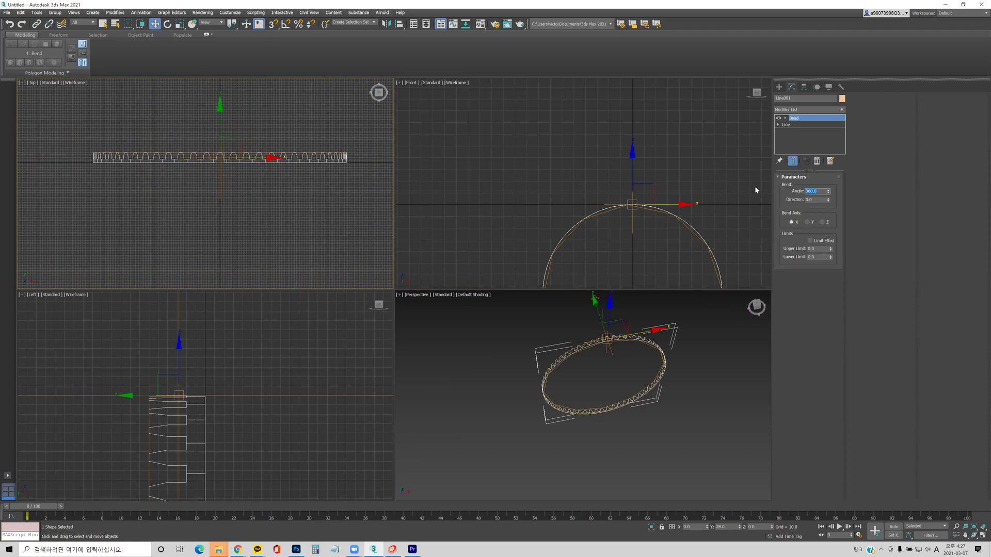
text(-360)
key(Return)
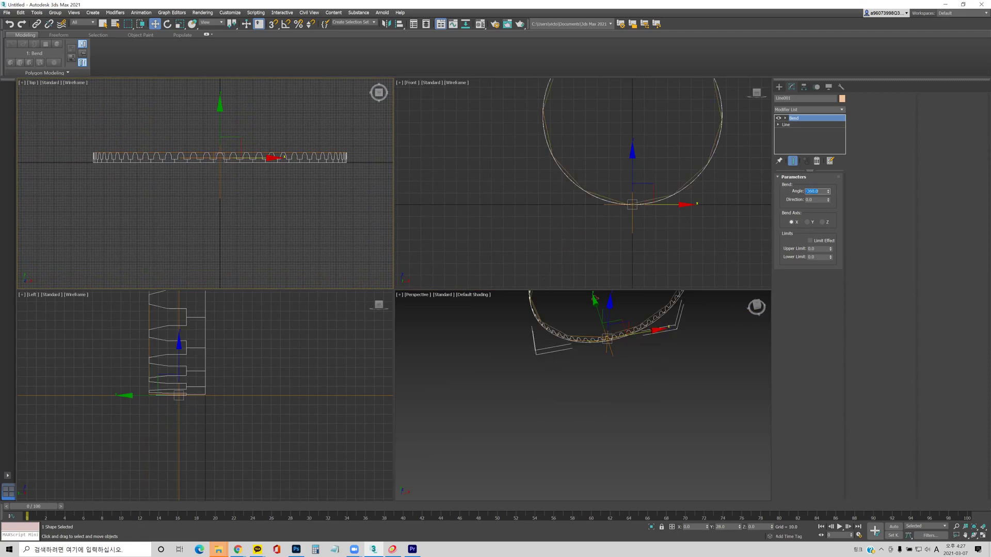
scroll(592, 339, down, 5)
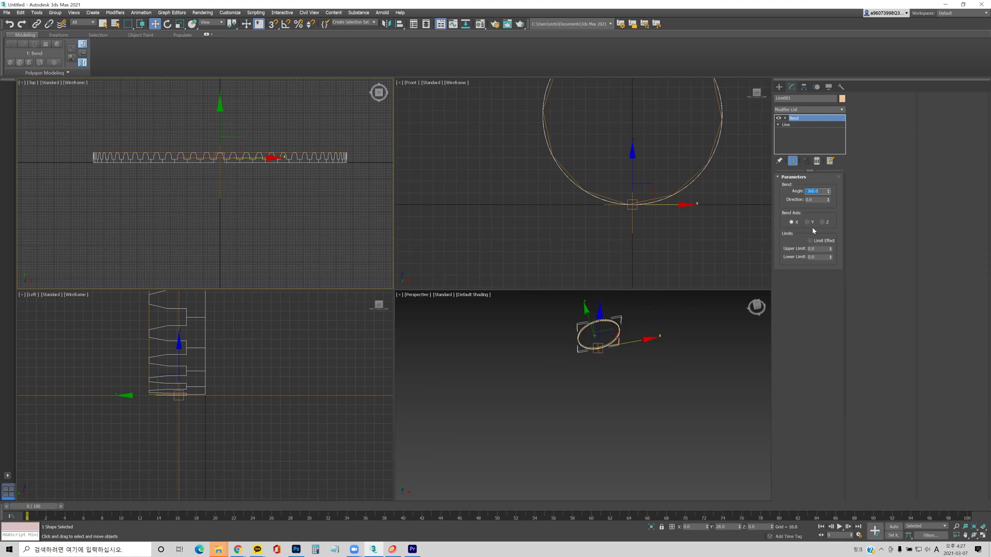
drag(830, 201, 823, 154)
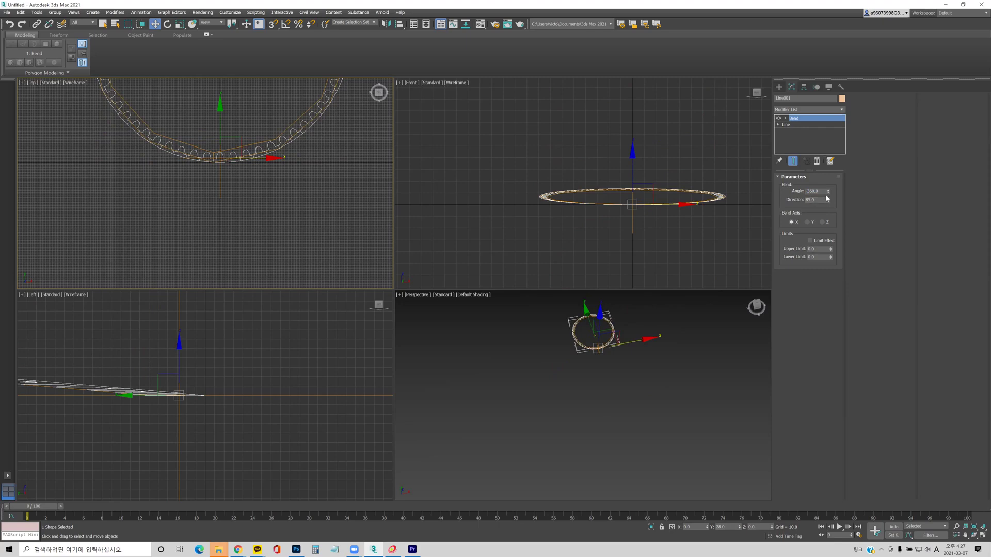
Step: Set the ring's Bend angle to 360 and its direction to 0
drag(821, 193, 784, 195)
text(360)
key(Return)
drag(826, 201, 769, 205)
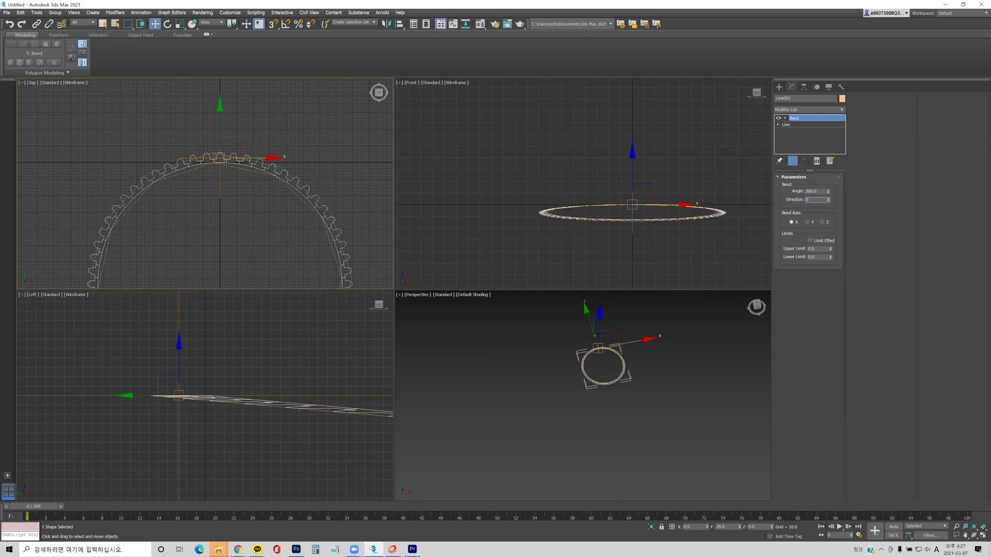
text(0)
key(Return)
scroll(602, 354, up, 5)
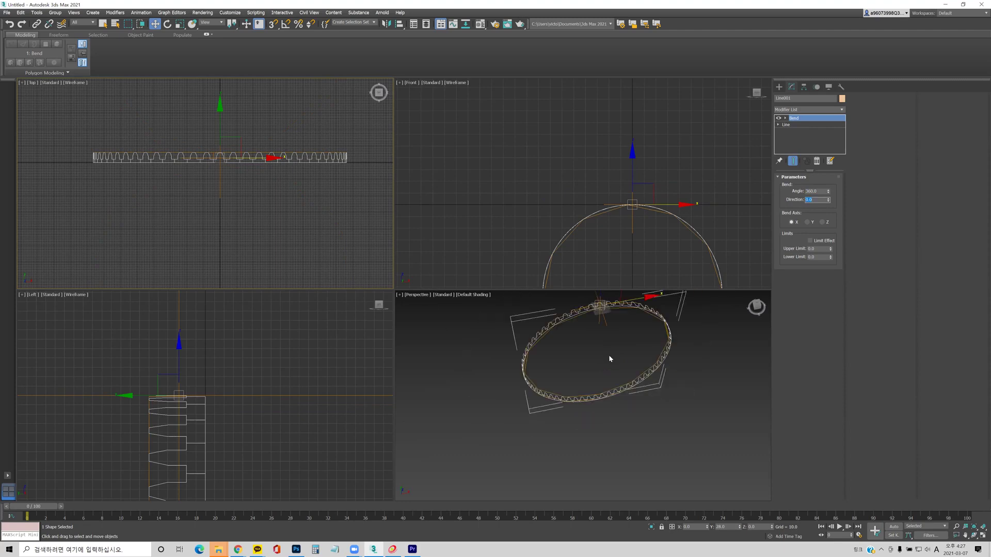
Step: Set the Bend direction to 90 so the teeth point outward, and inspect the ring in the maximized perspective view
right_click(563, 372)
key(alt+w)
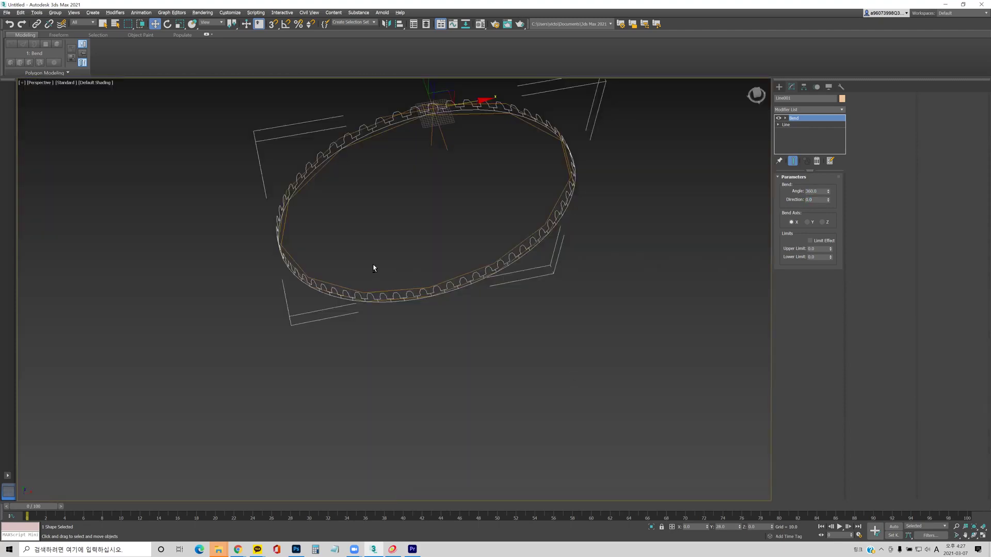
alt+middle_drag(374, 268, 463, 210)
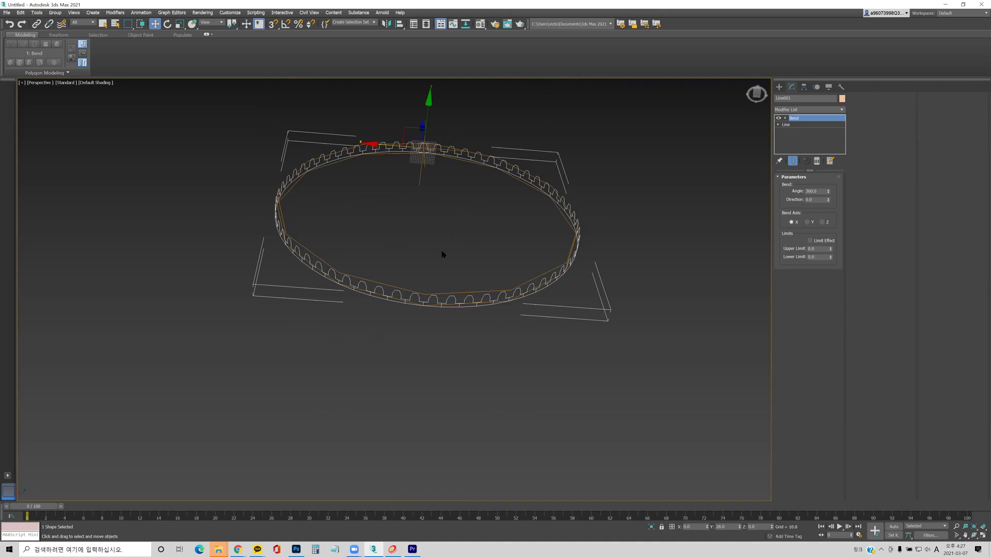
double_click(815, 200)
text(90)
key(Return)
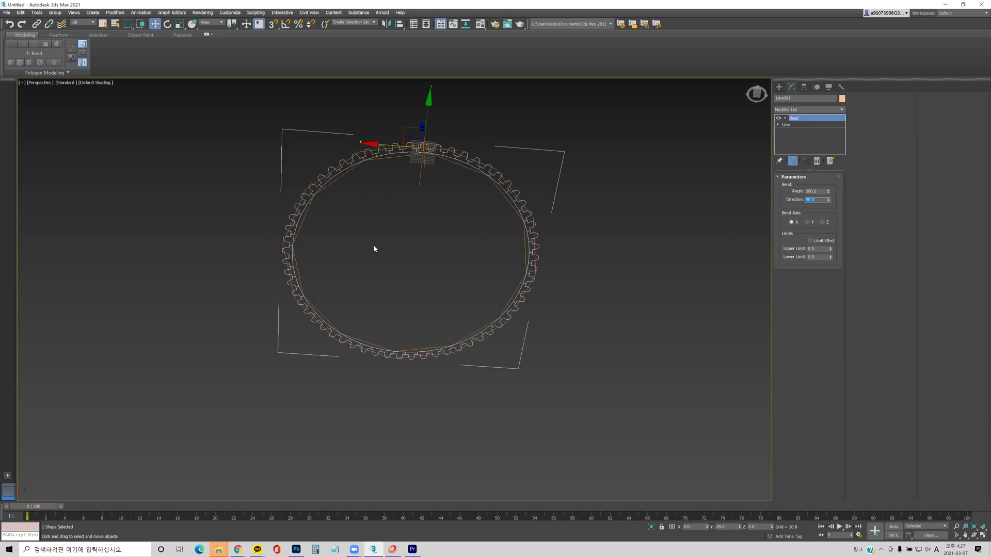
alt+middle_drag(351, 265, 534, 228)
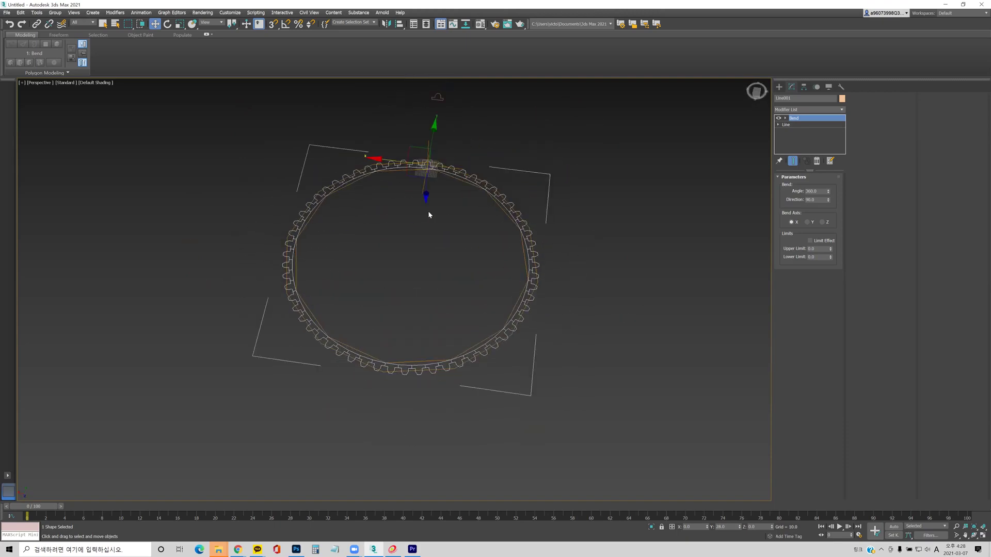
Step: Select the spare tooth spline above the ring in the top view
key(t)
scroll(434, 258, down, 4)
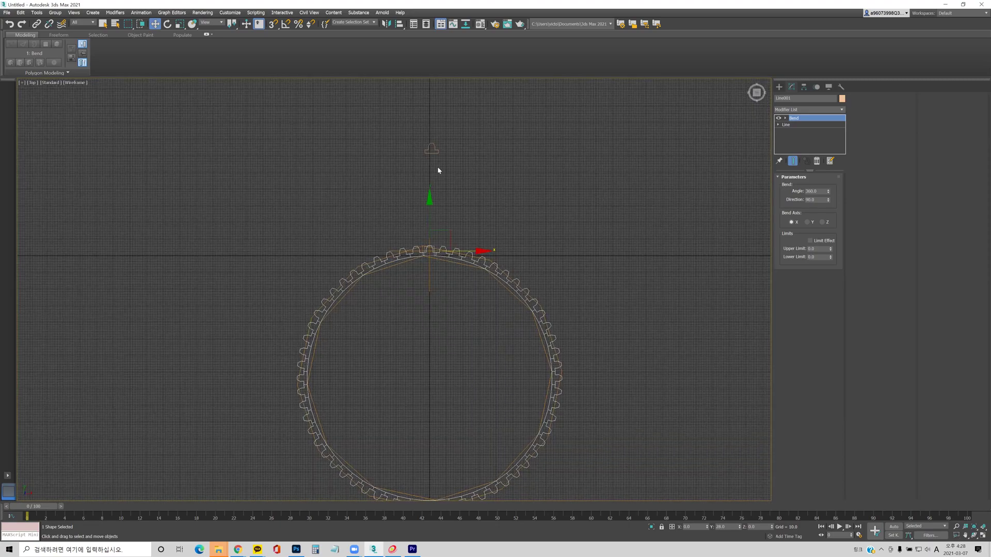
click(441, 145)
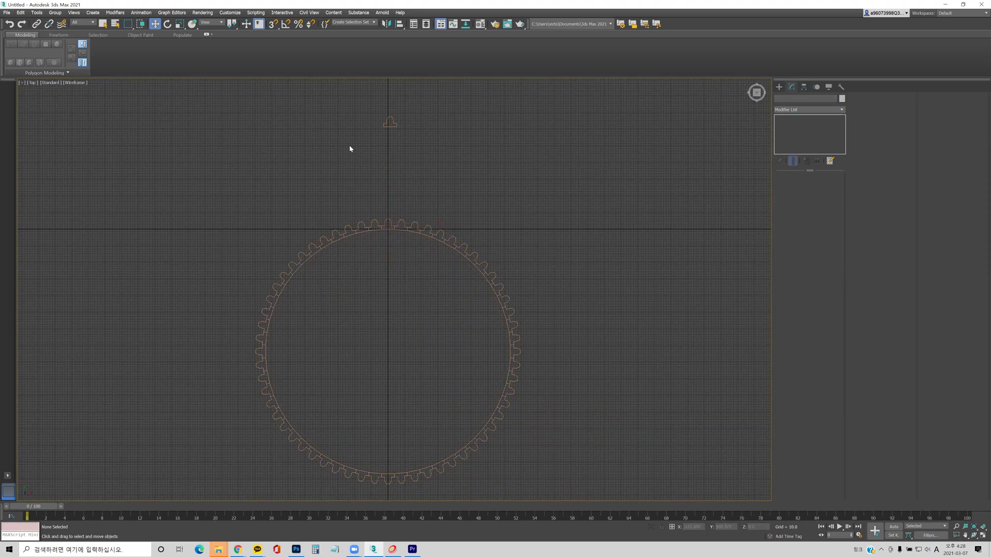
click(390, 123)
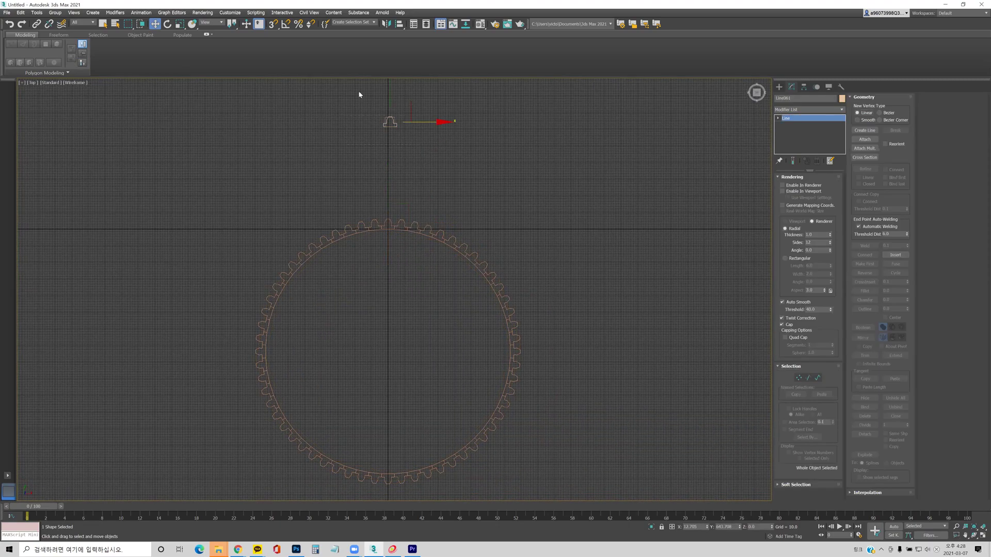
click(285, 24)
mouse_move(382, 124)
shift+mouse_down()
mouse_move(424, 122)
mouse_move(399, 123)
shift+mouse_up()
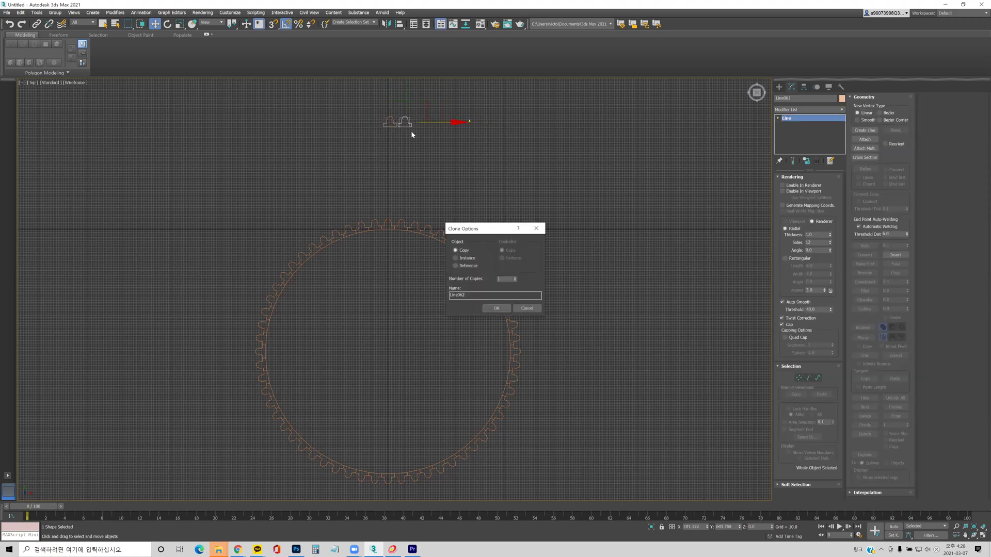
click(527, 308)
Step: With vertex snap on, clone the spare tooth from corner to corner along X as a row of 20 copies
key(z)
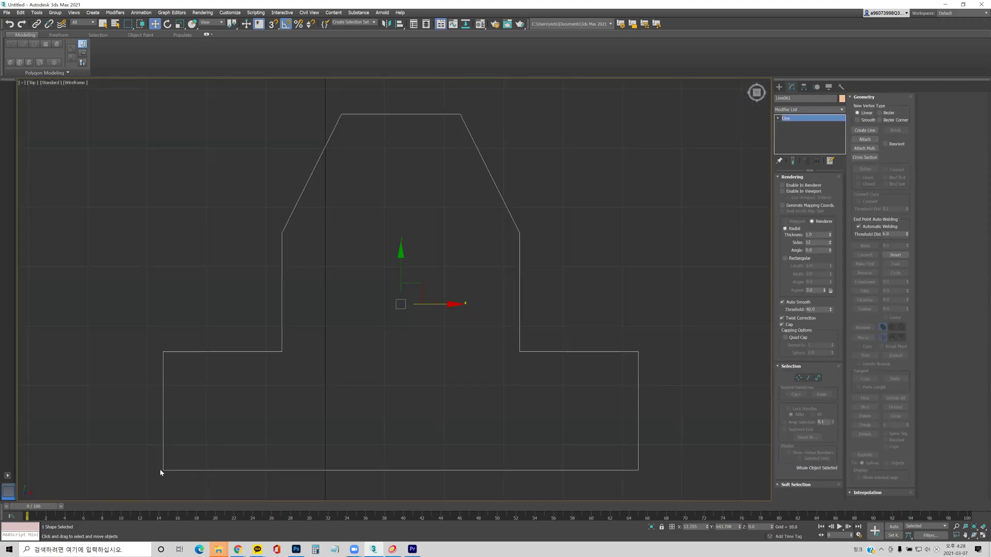
click(274, 27)
mouse_move(163, 470)
mouse_down()
mouse_move(374, 470)
mouse_move(497, 449)
mouse_move(643, 471)
mouse_up()
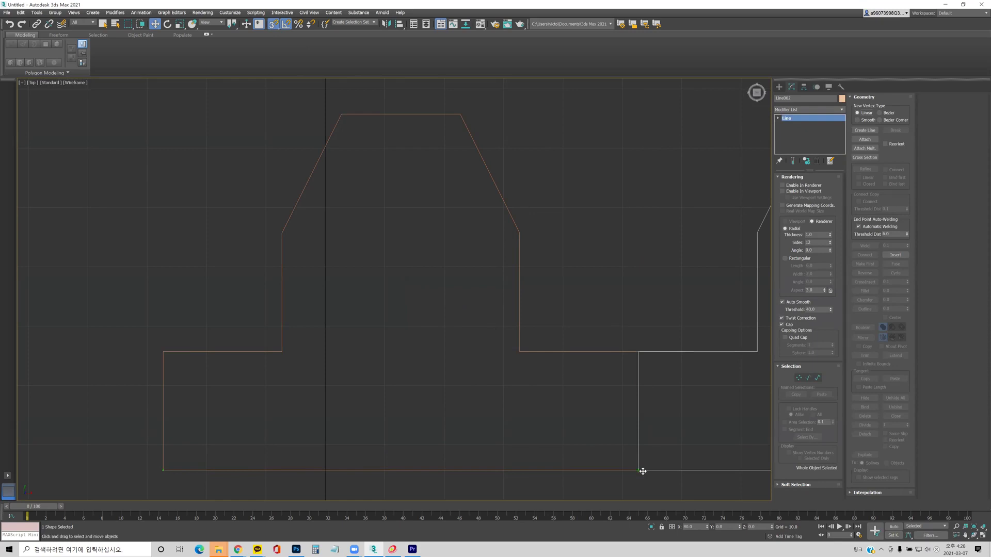
key(ctrl+v)
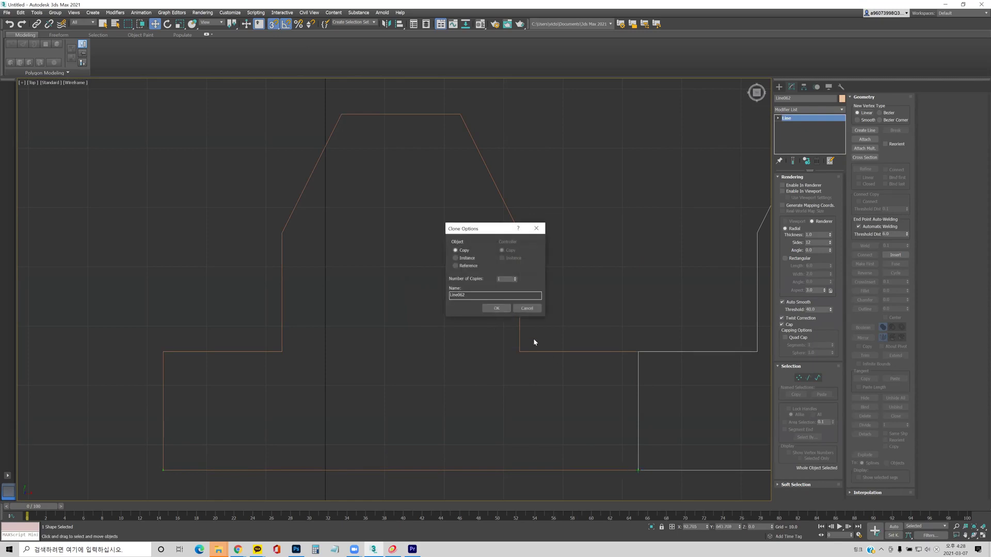
drag(510, 279, 480, 279)
click(494, 307)
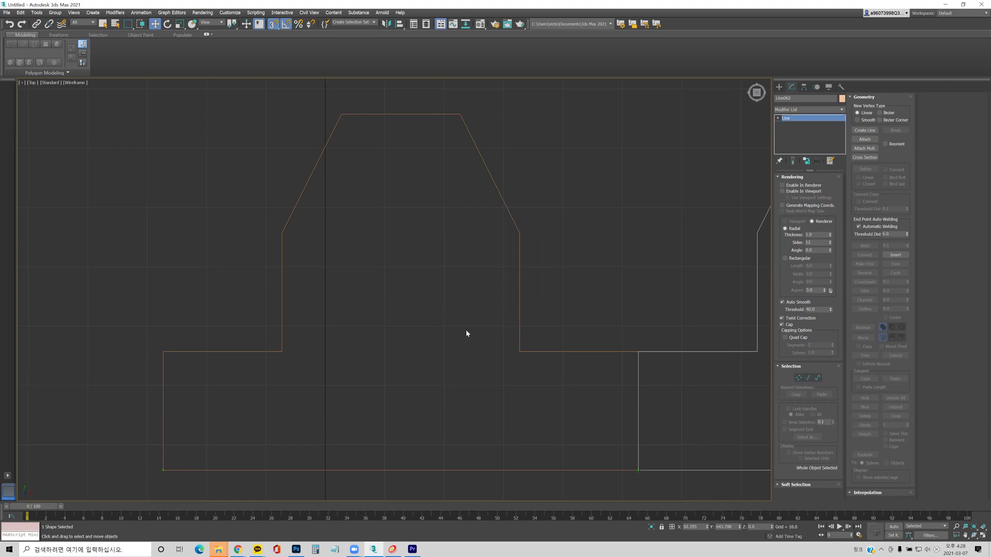
Step: Attach Line062 through Line080 to the row's last tooth with Attach Multiple, leaving out Line001 and Line061
scroll(565, 310, down, 10)
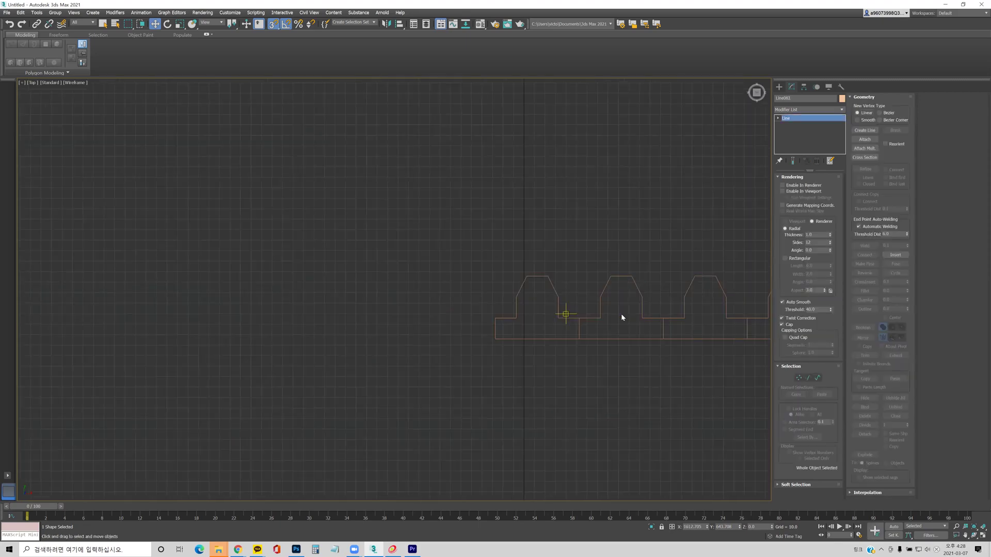
middle_drag(622, 317, 347, 293)
scroll(425, 296, down, 8)
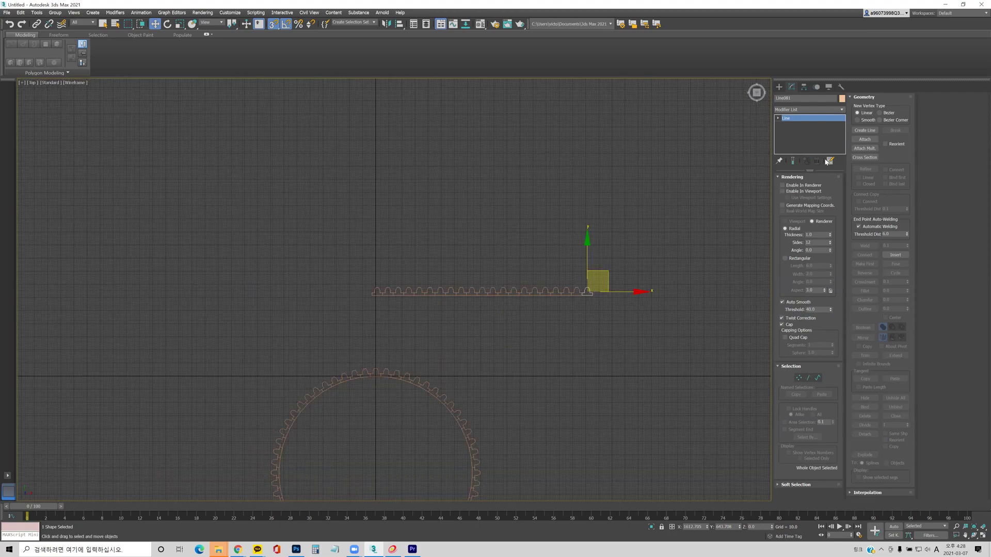
click(864, 149)
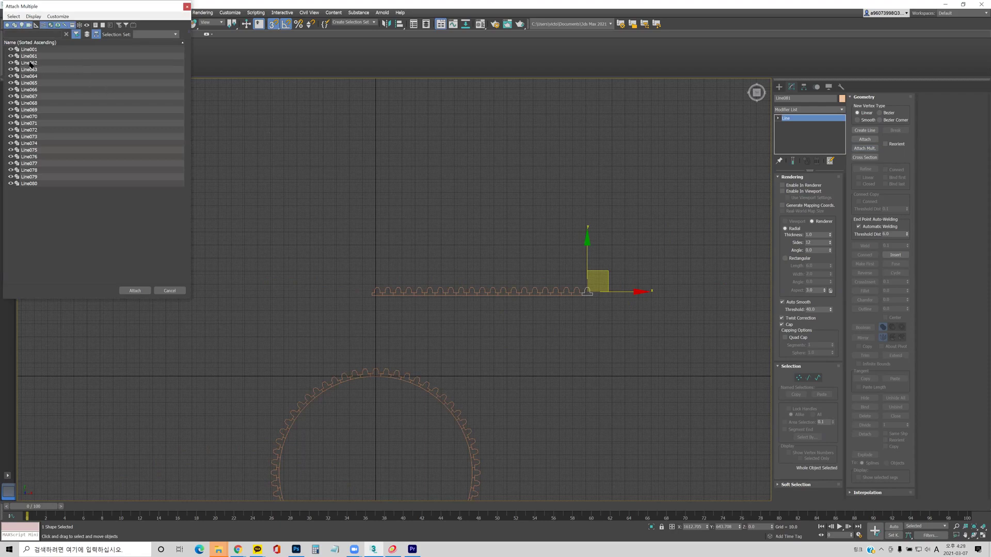
click(32, 62)
shift+click(51, 184)
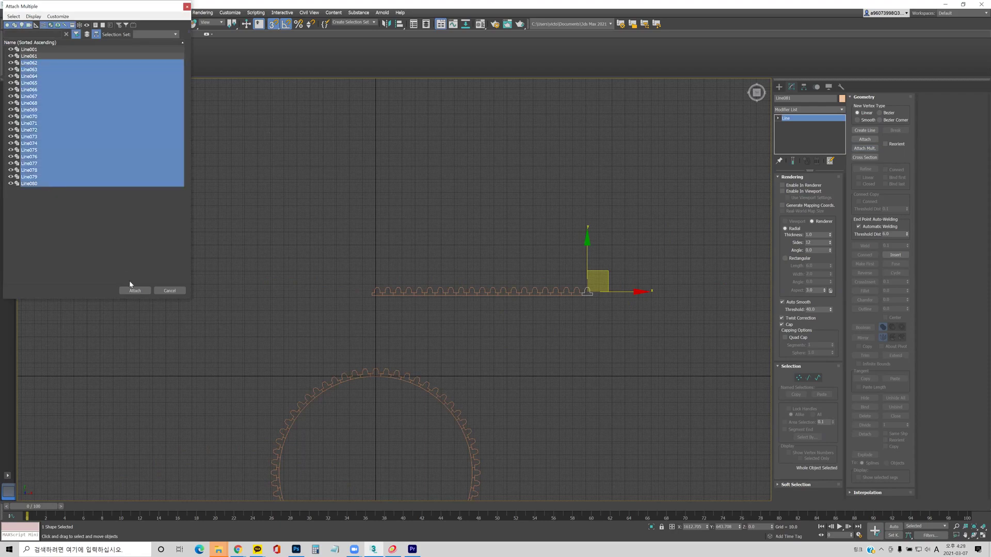
click(143, 291)
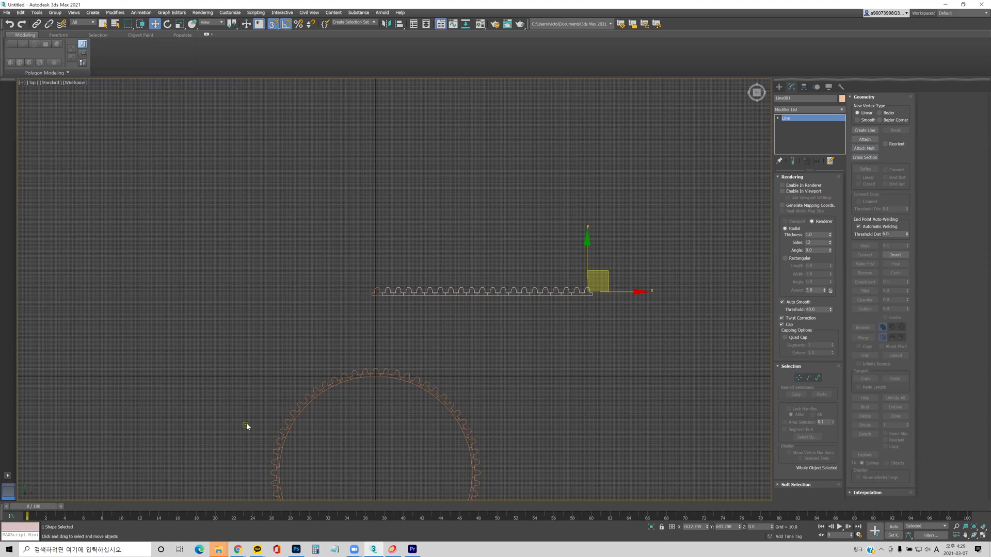
Step: Select the original tooth at the start of the new row and attach the rest of the row to it
click(346, 325)
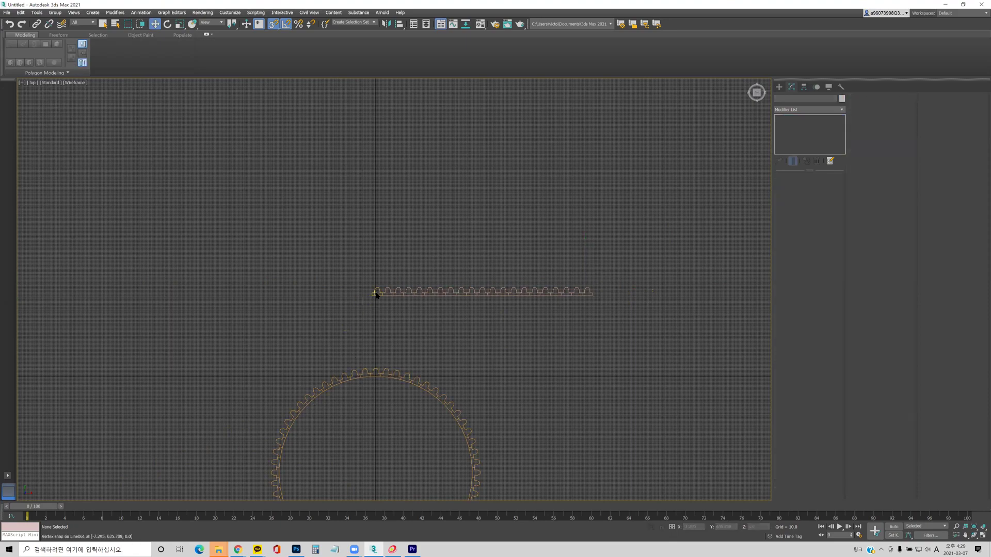
click(386, 293)
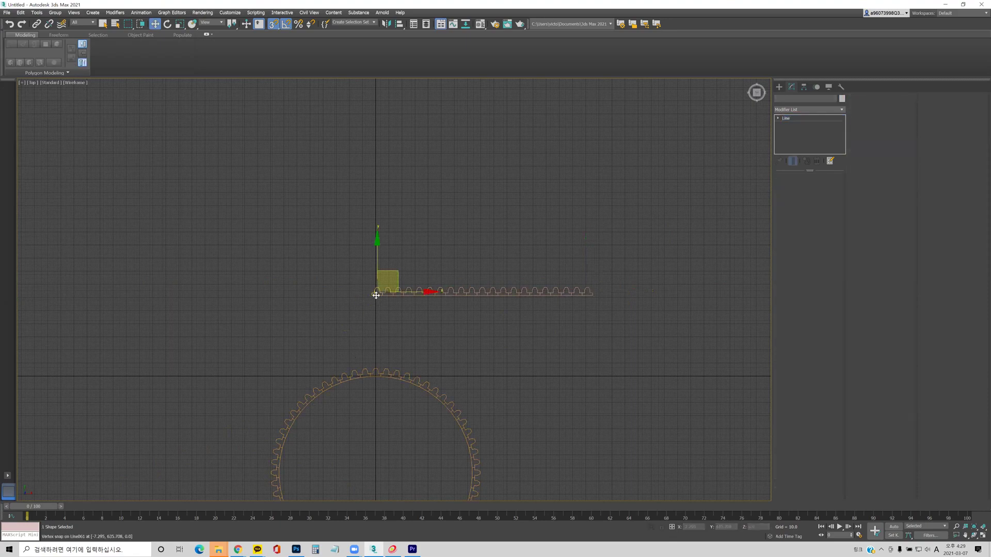
click(378, 295)
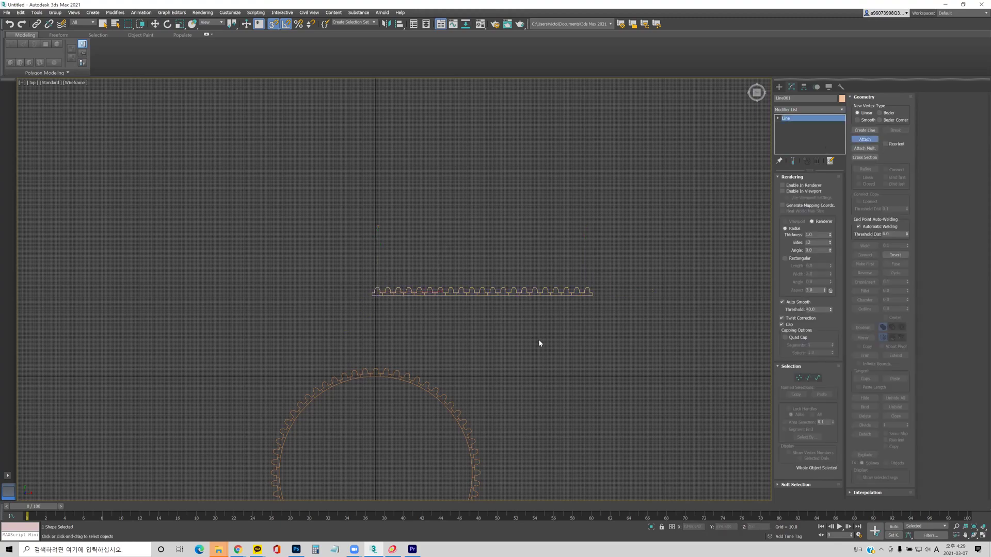
Step: Apply a Bend modifier to the new tooth row and set its angle to 360
click(800, 110)
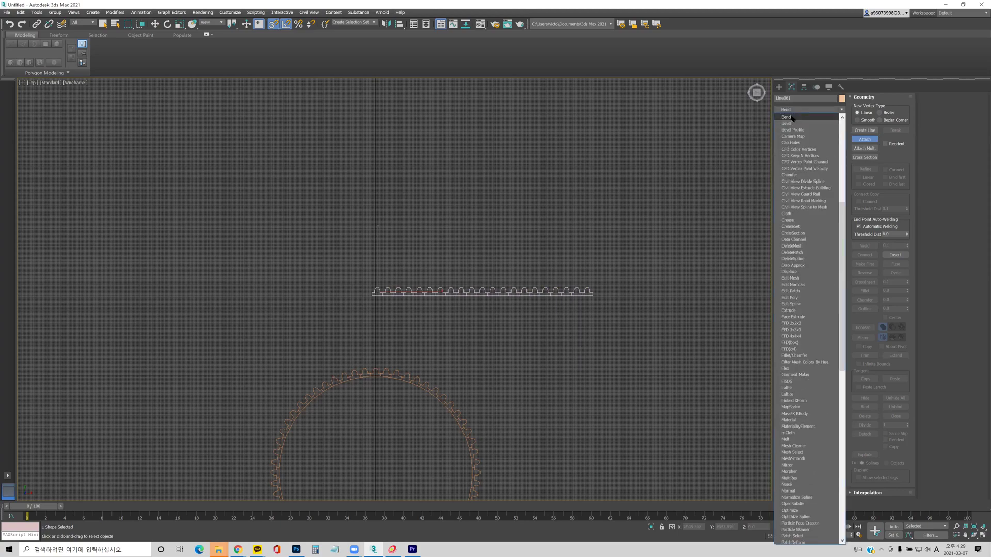
click(790, 117)
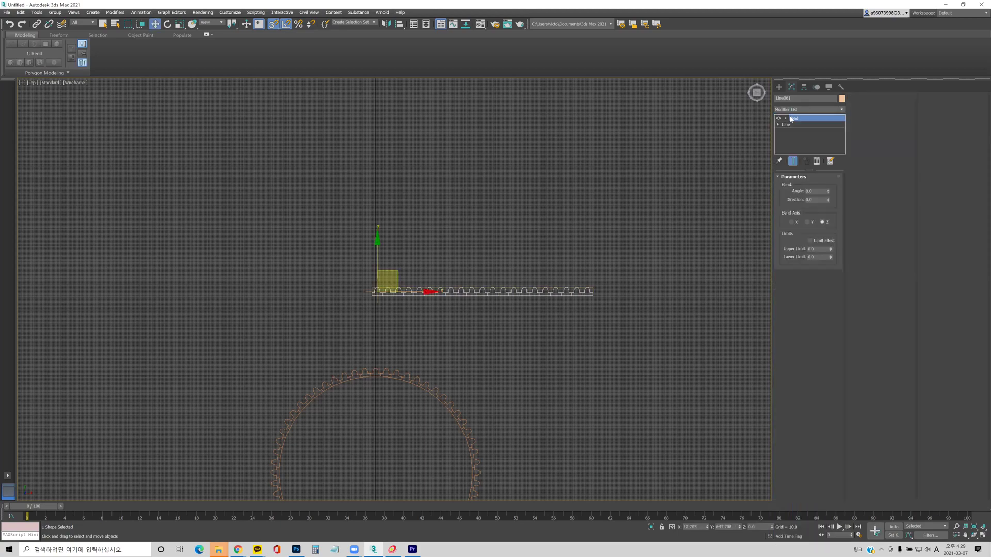
click(818, 192)
text(360)
key(Return)
Step: Set the new row's Bend direction to 90 and its bend axis to X in the perspective view
middle_drag(571, 299, 503, 223)
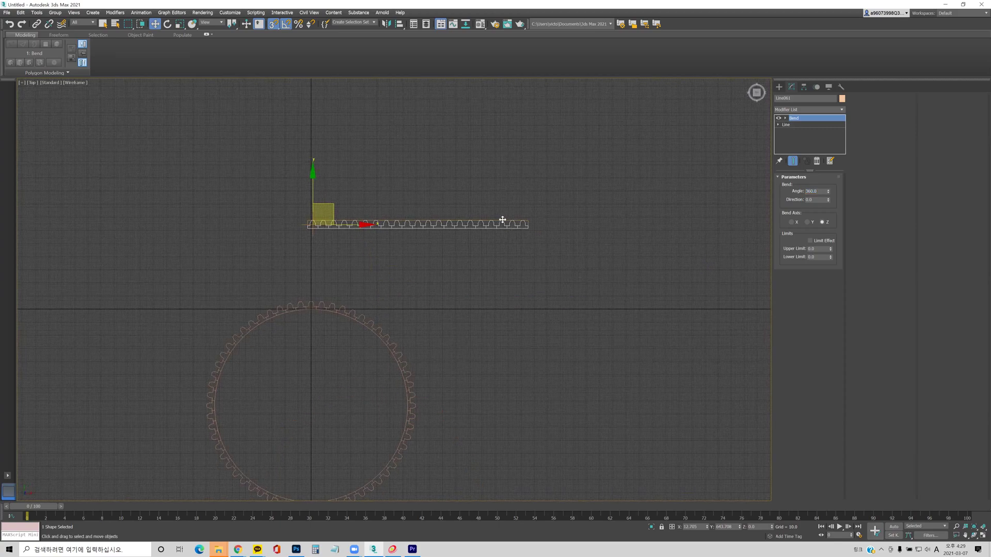
key(p)
alt+middle_drag(462, 272, 528, 252)
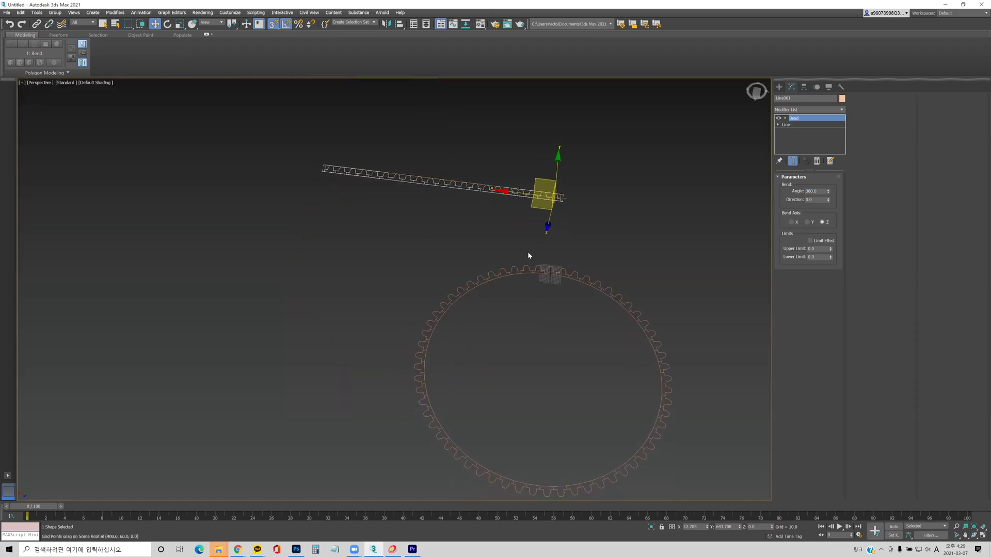
click(822, 200)
click(791, 222)
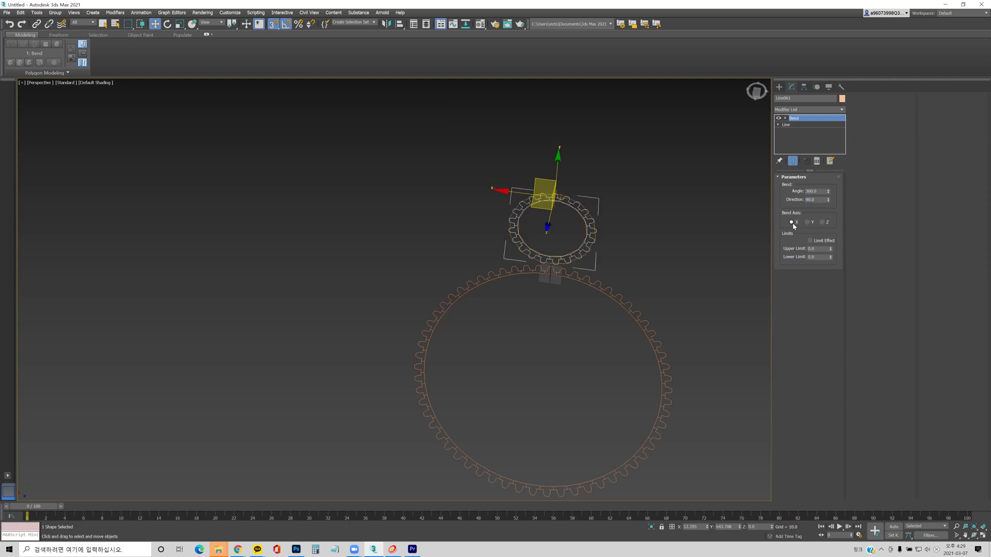
Step: Move the small cogwheel along Y towards the large one until their teeth mesh, and deselect it
middle_drag(564, 239, 405, 208)
scroll(405, 207, up, 8)
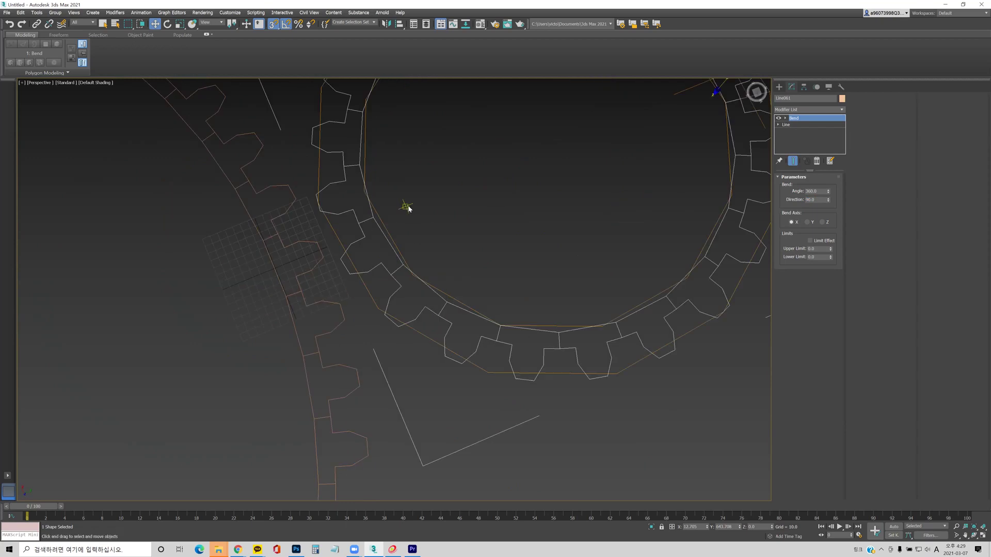
scroll(559, 195, down, 8)
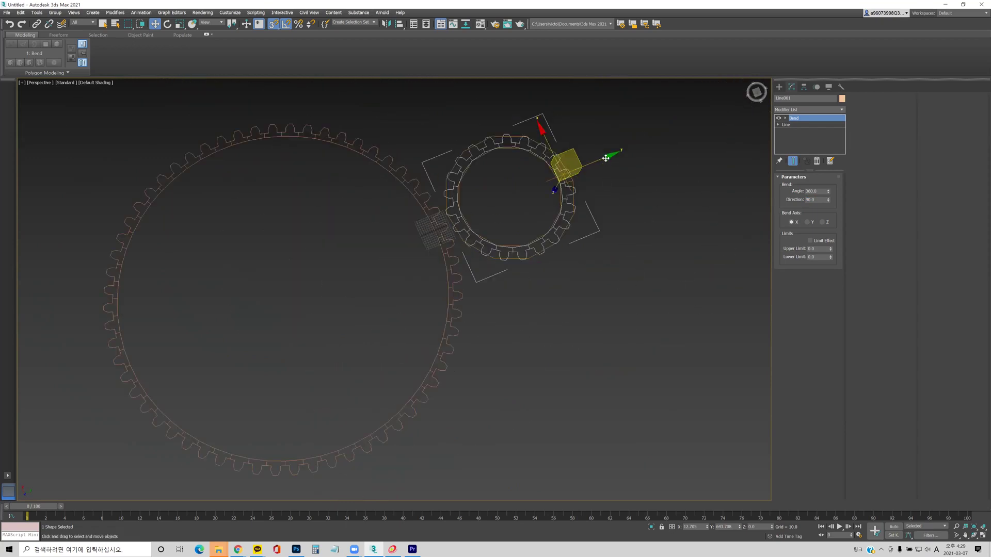
drag(604, 159, 553, 181)
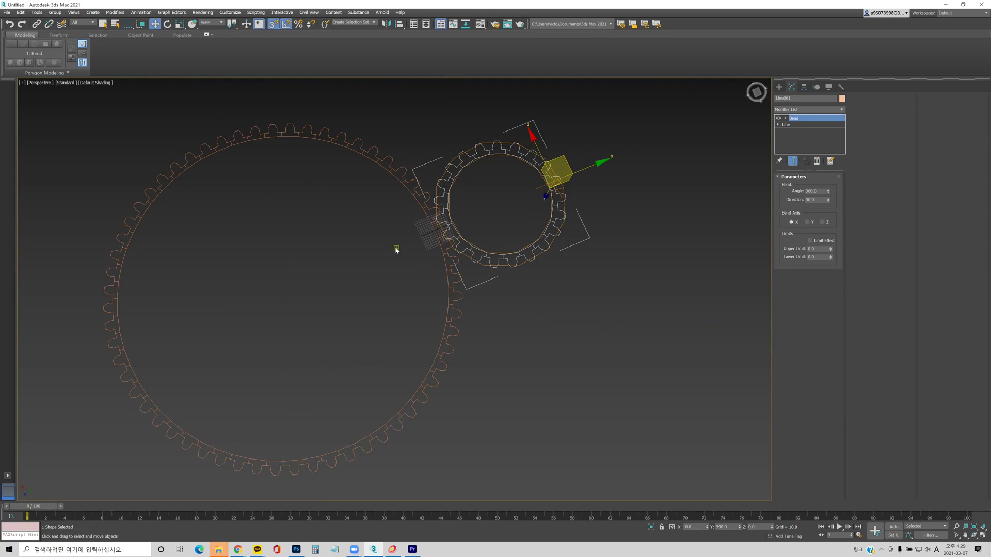
click(532, 317)
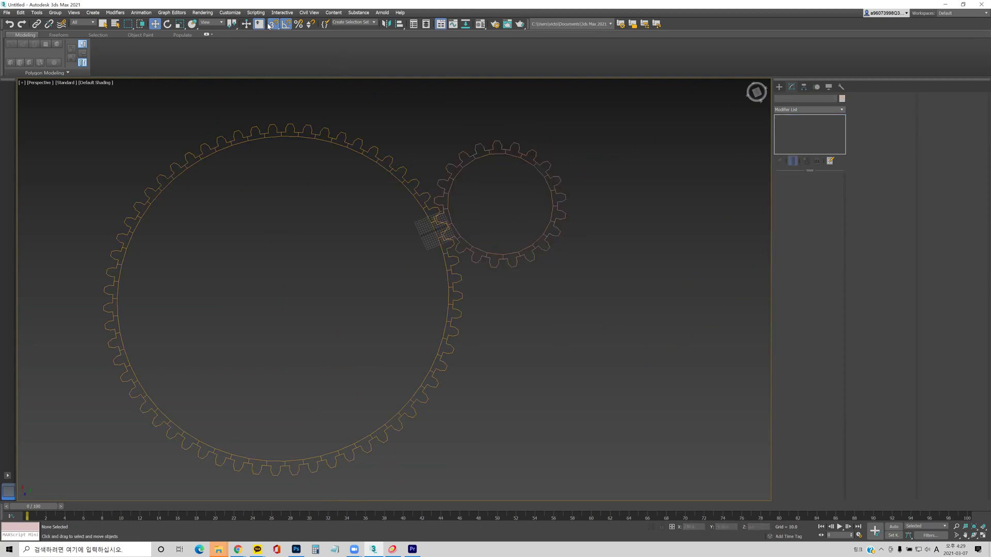
Step: Center the large cogwheel's pivot to the object using Affect Pivot Only, and reselect the wheel to check it
click(328, 141)
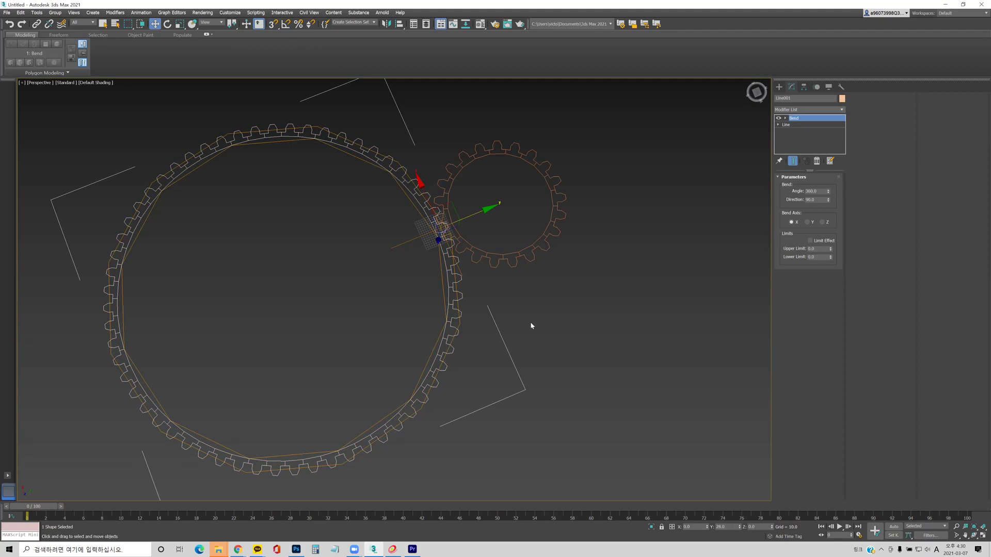
click(804, 88)
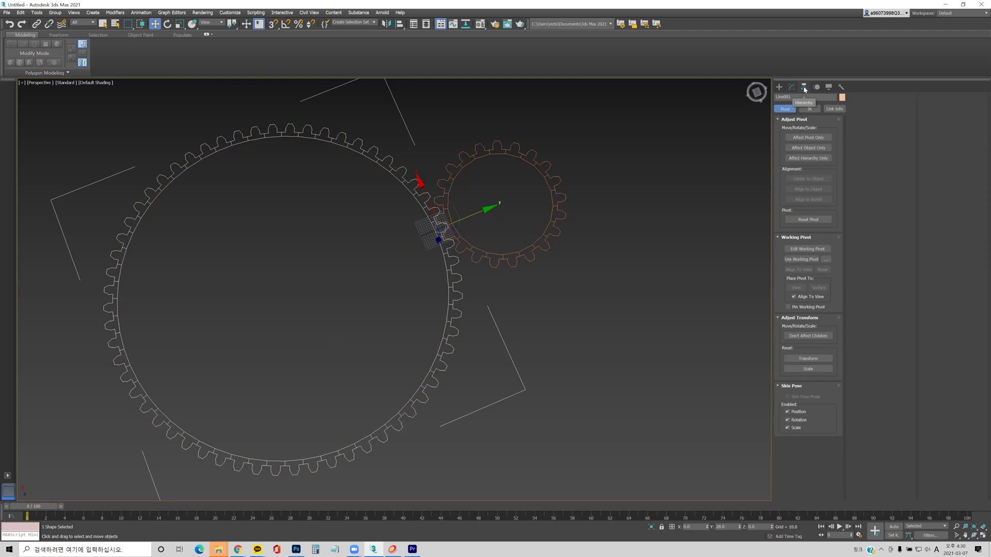
click(796, 137)
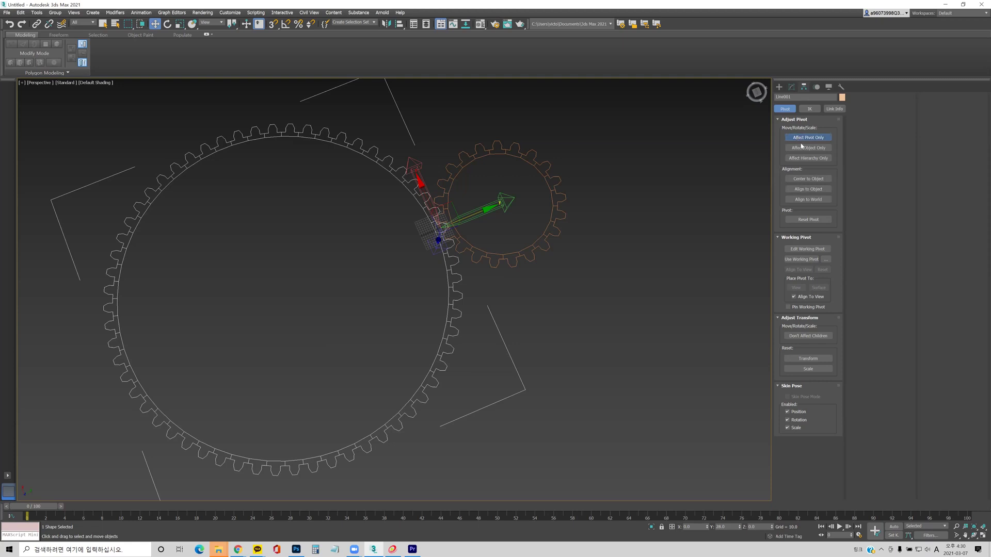
click(816, 179)
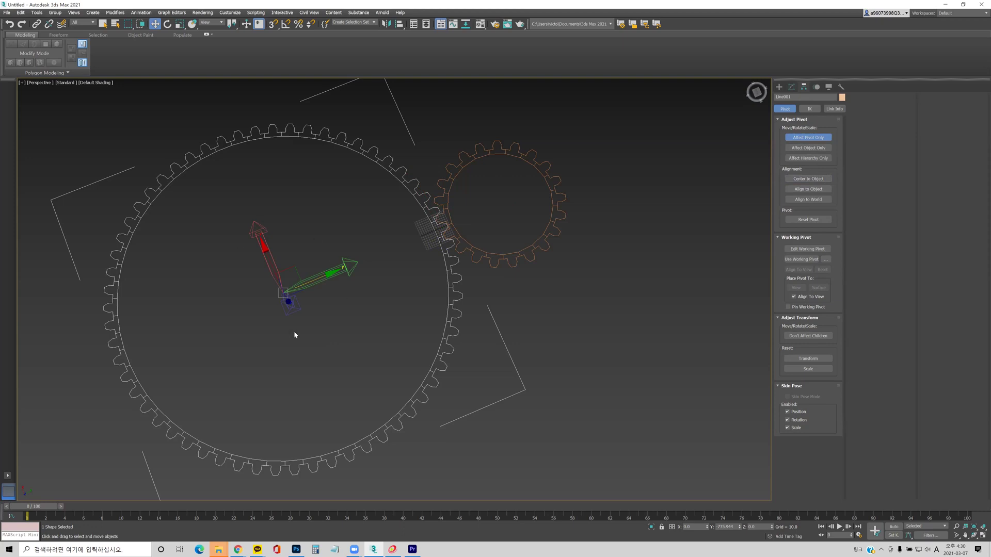
click(787, 139)
click(370, 322)
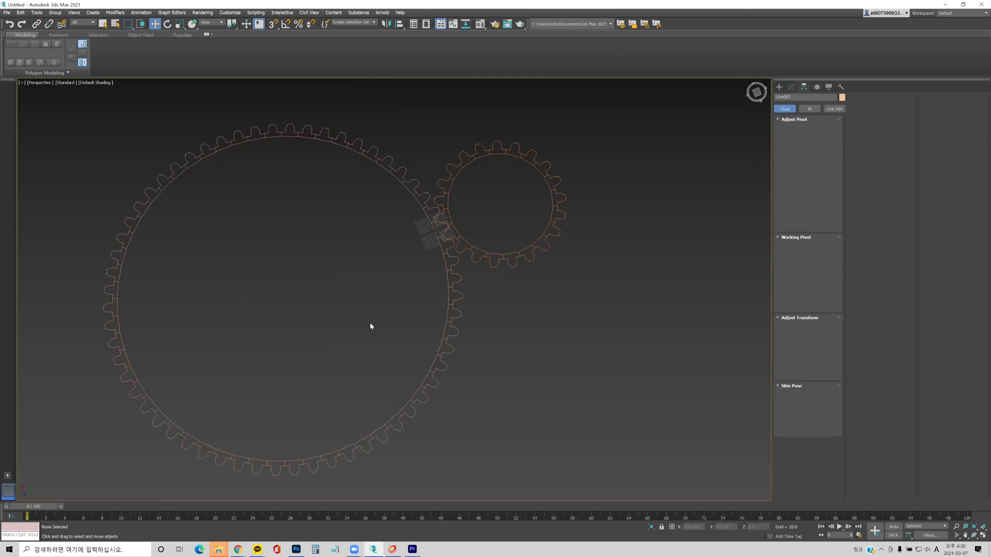
click(395, 184)
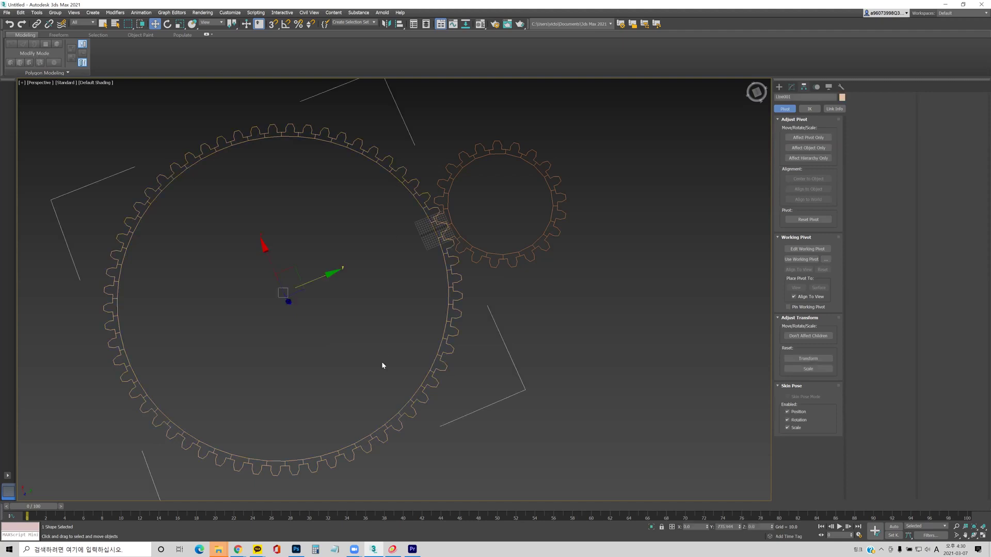
Step: Center the small cogwheel's pivot to the object using Affect Pivot Only, and leave pivot editing
click(530, 262)
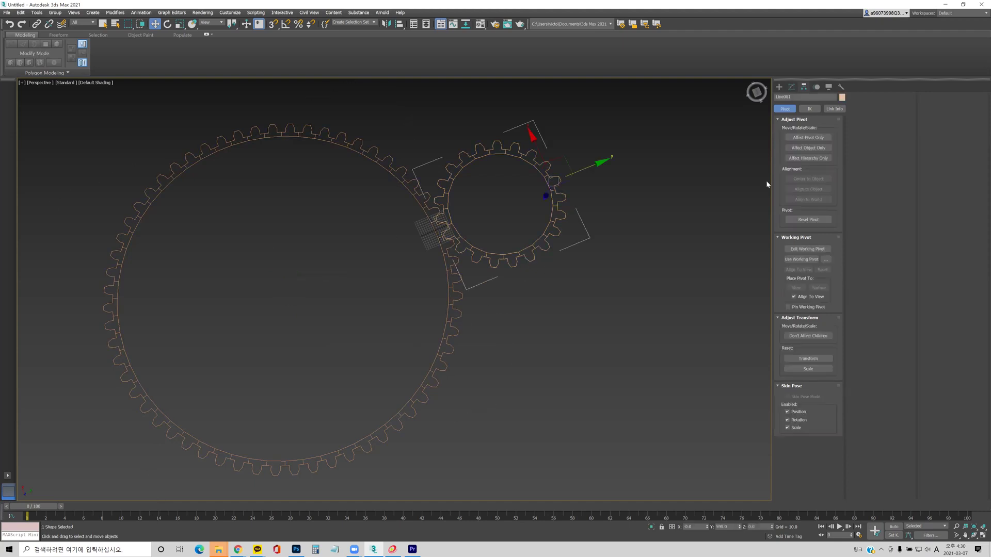
click(809, 138)
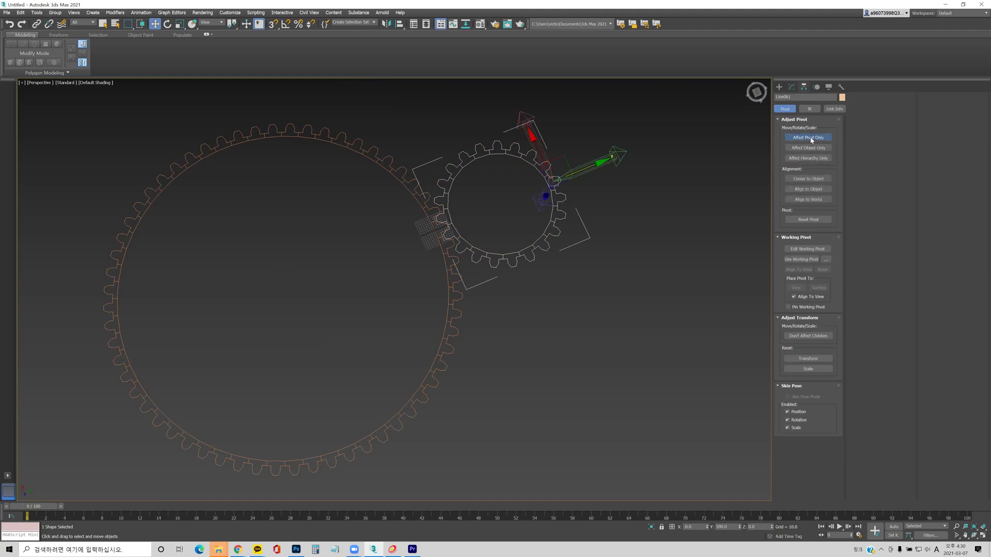
click(818, 180)
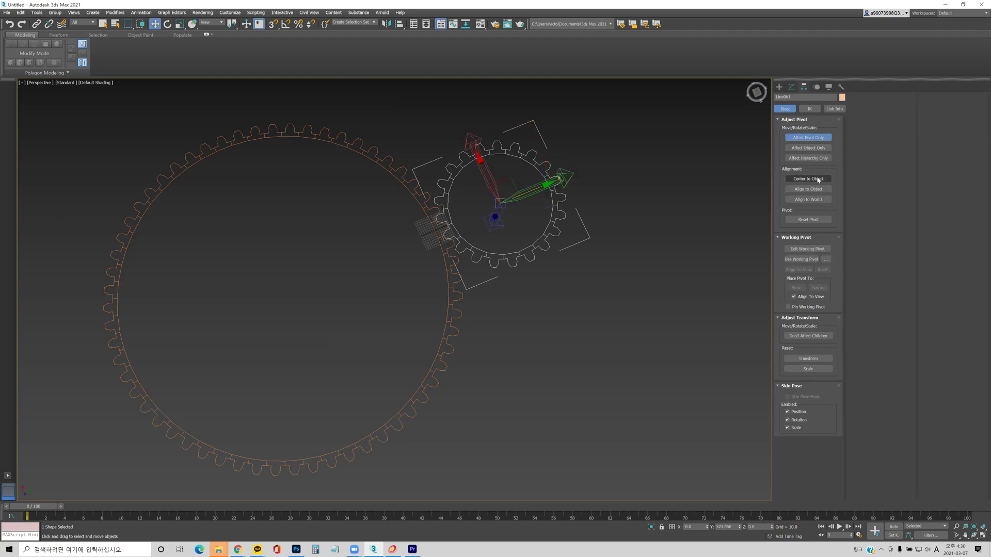
click(795, 138)
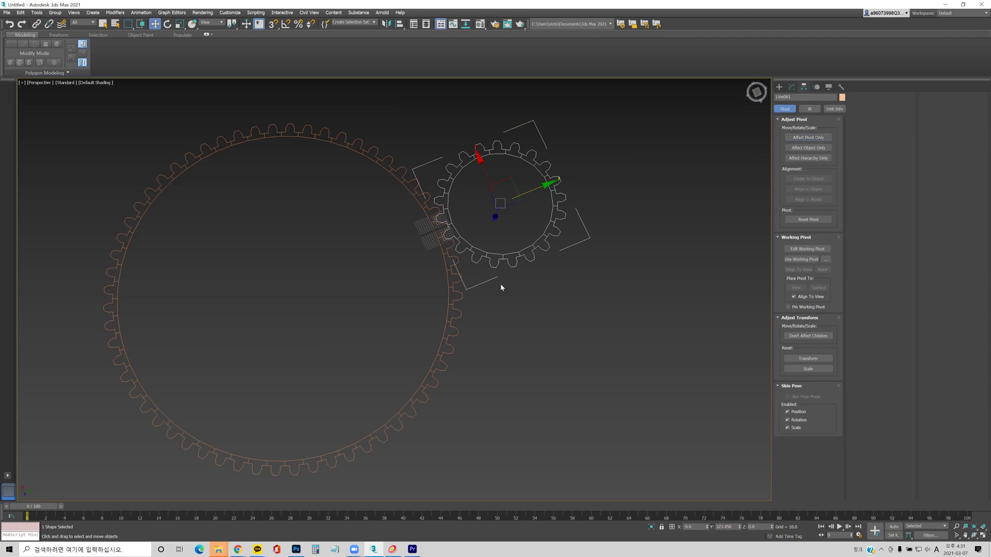
Step: Apply an Extrude modifier to the small cogwheel with an amount of 10
mouse_move(547, 316)
alt+middle_down()
mouse_move(538, 279)
mouse_move(449, 269)
mouse_move(453, 299)
mouse_move(548, 299)
mouse_move(481, 253)
mouse_move(520, 354)
mouse_move(511, 332)
mouse_move(544, 327)
alt+middle_up()
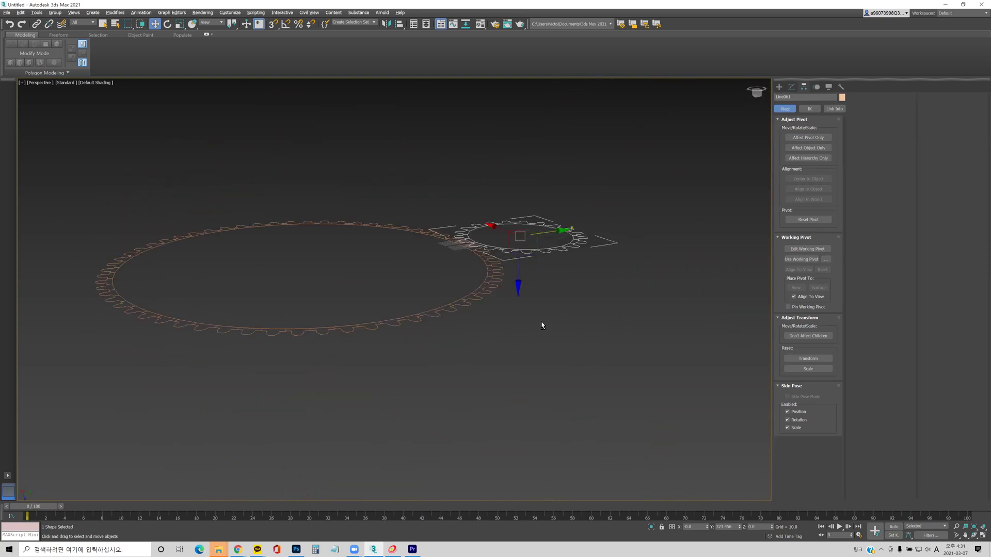
click(792, 87)
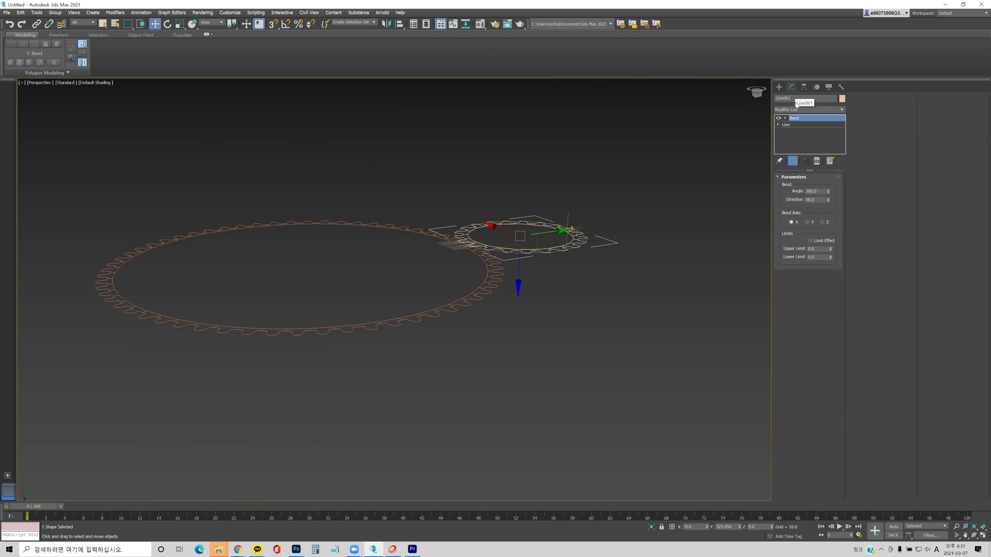
click(801, 110)
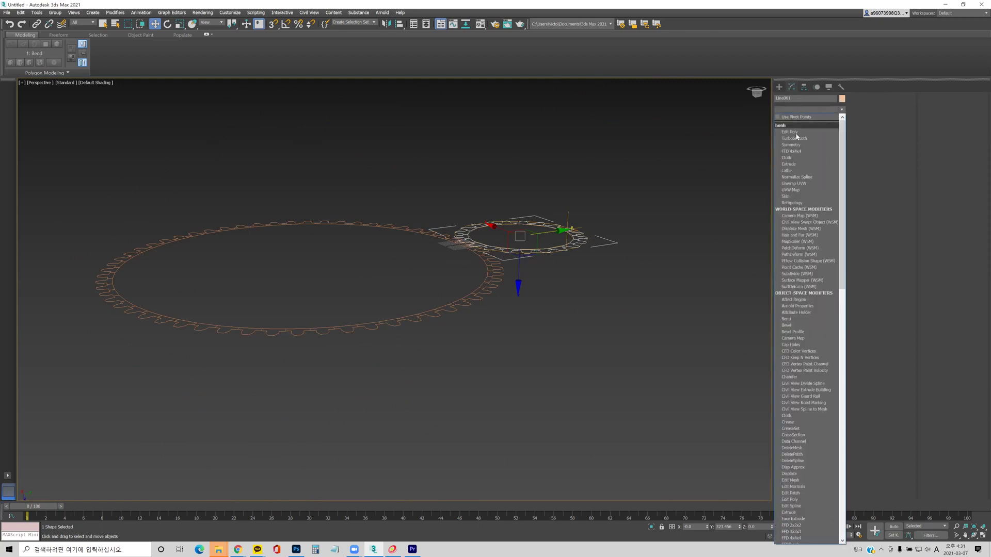
click(789, 164)
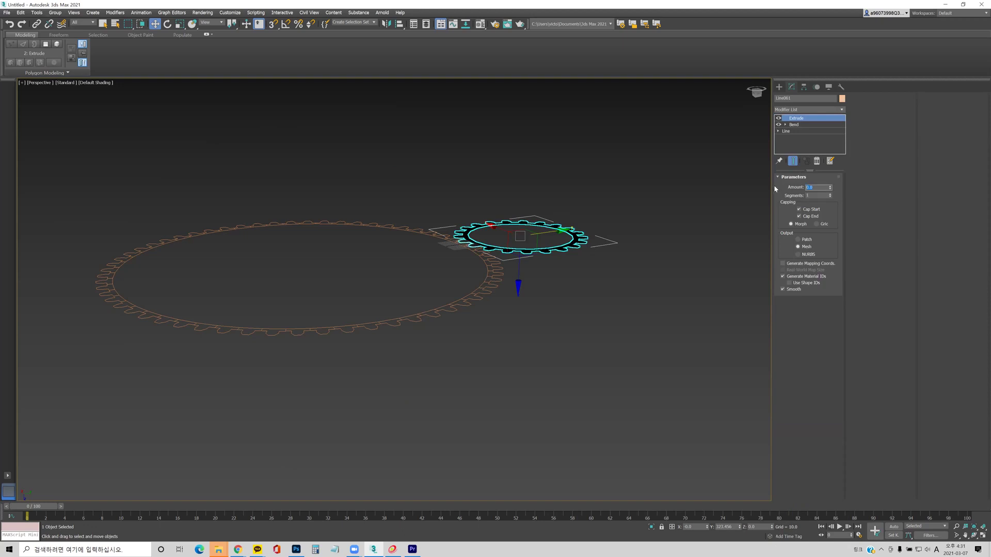
text(10)
key(Return)
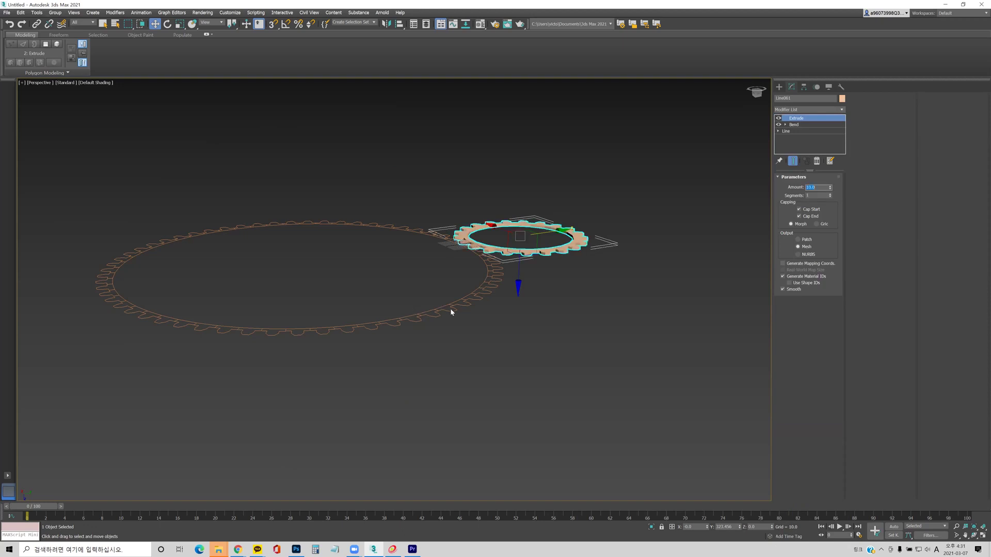
Step: Apply an Extrude modifier to the large cogwheel with an amount of 10, and deselect it
click(452, 314)
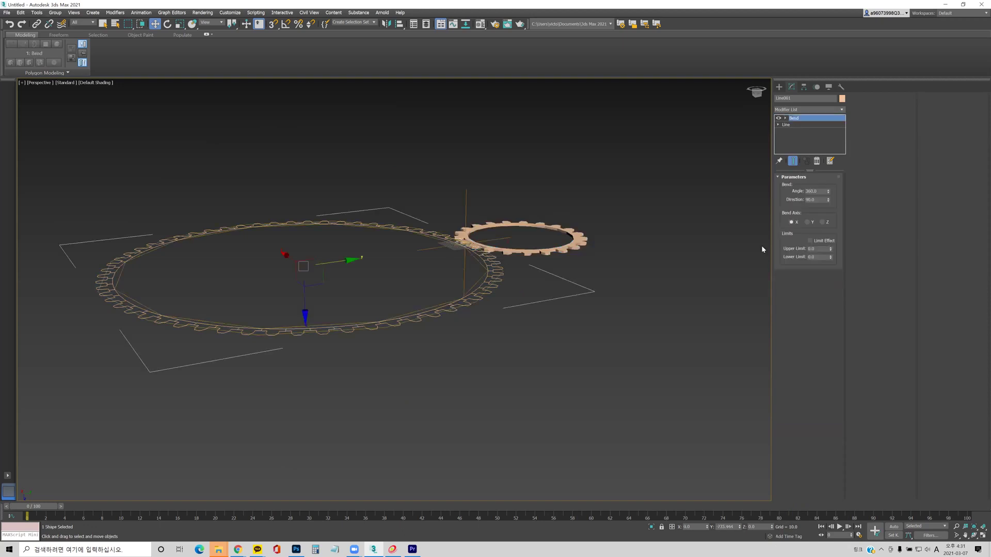
click(802, 109)
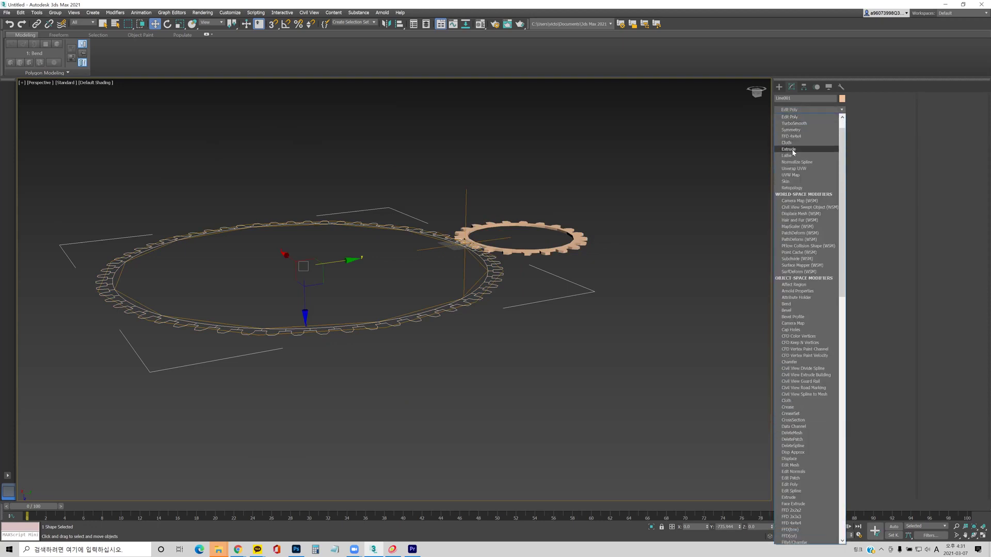
click(792, 150)
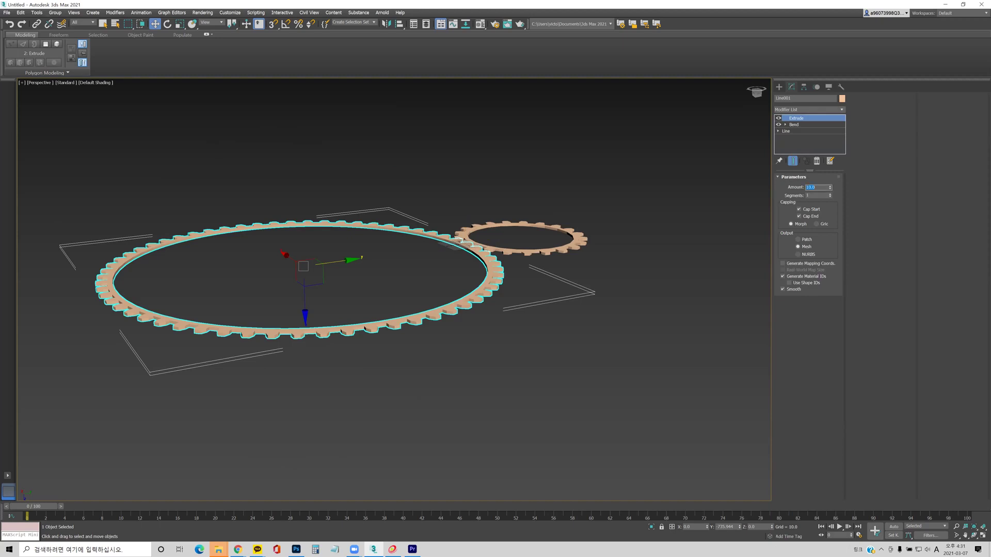
click(568, 254)
Step: Clone the small cogwheel as a single copy in the Top view, placing it against the large cogwheel's lower teeth
alt+middle_drag(488, 247, 440, 261)
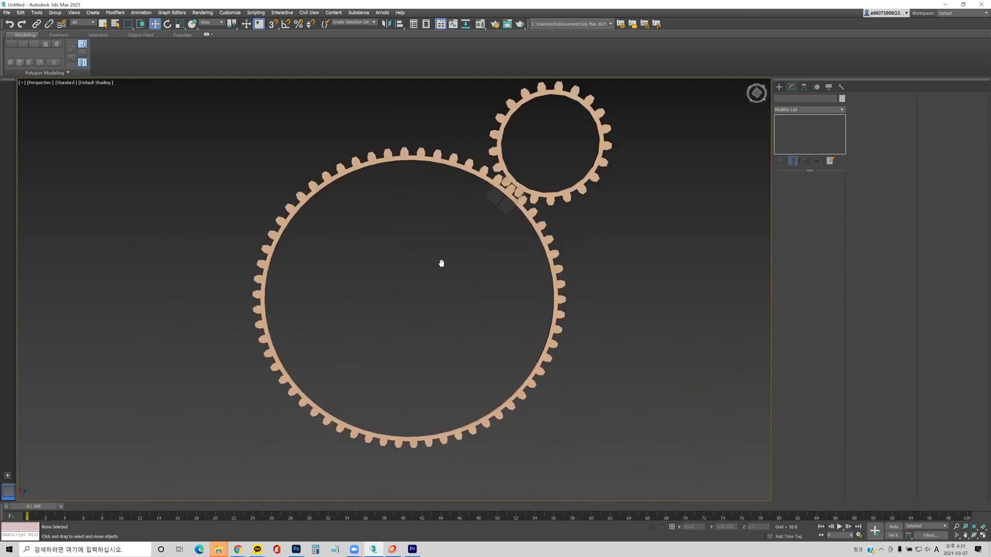
scroll(528, 267, down, 4)
click(553, 190)
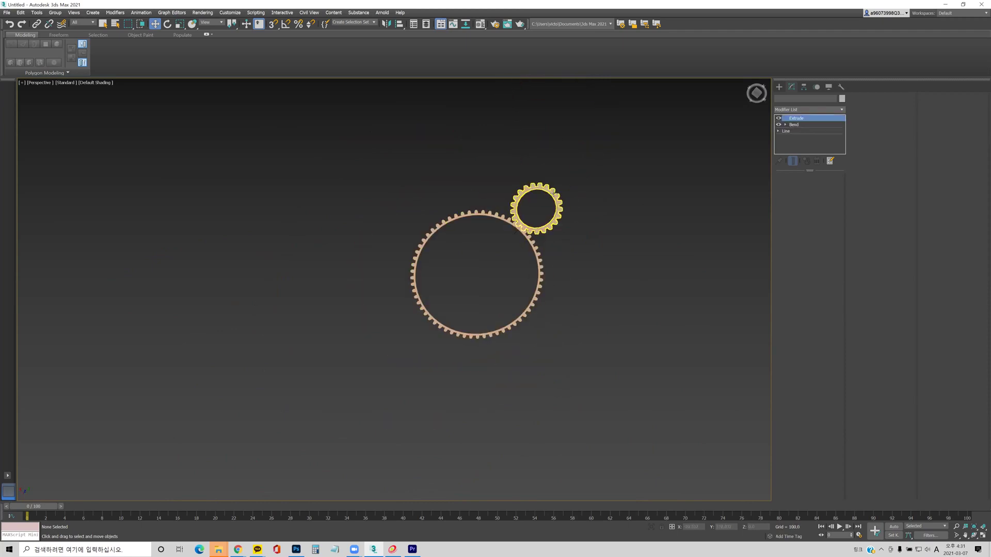
key(t)
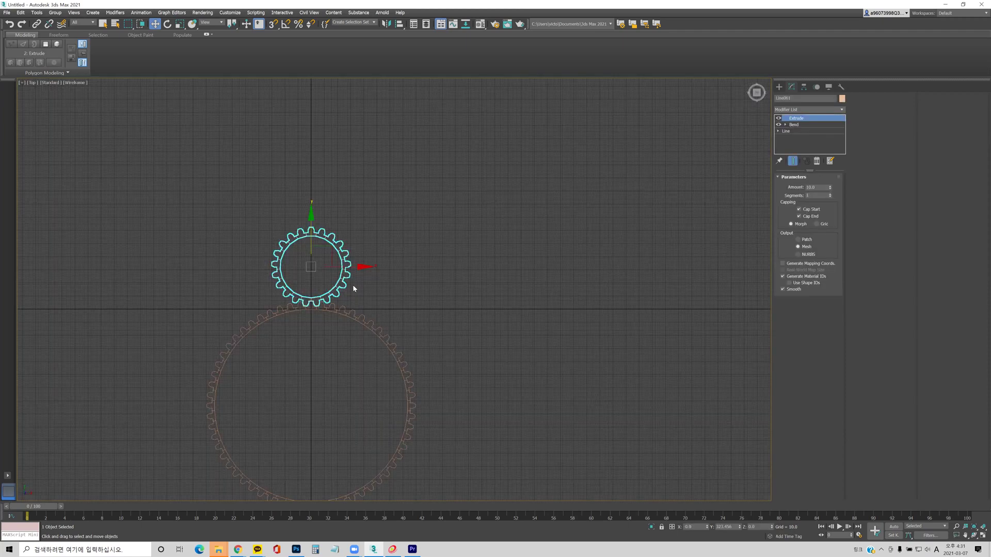
middle_drag(354, 288, 388, 154)
shift+drag(364, 112, 368, 393)
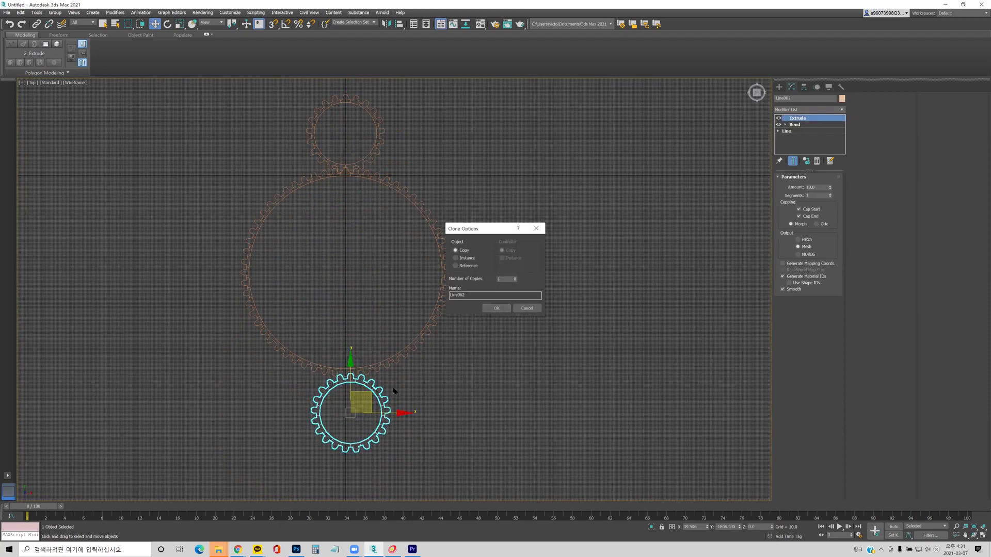
click(494, 310)
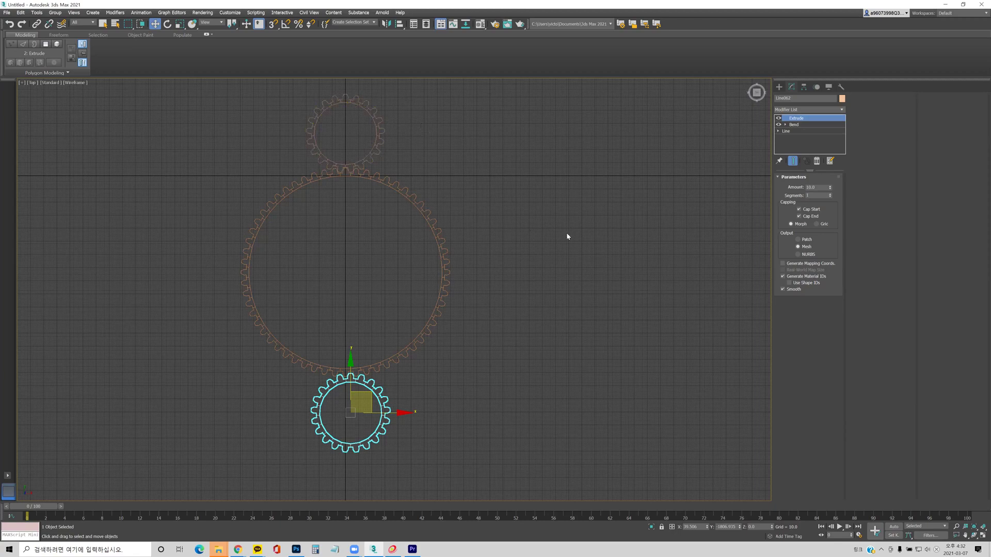
Step: Draw a six-point Star spline beside the cogwheels with radii of about 1210 and 656
scroll(567, 237, down, 5)
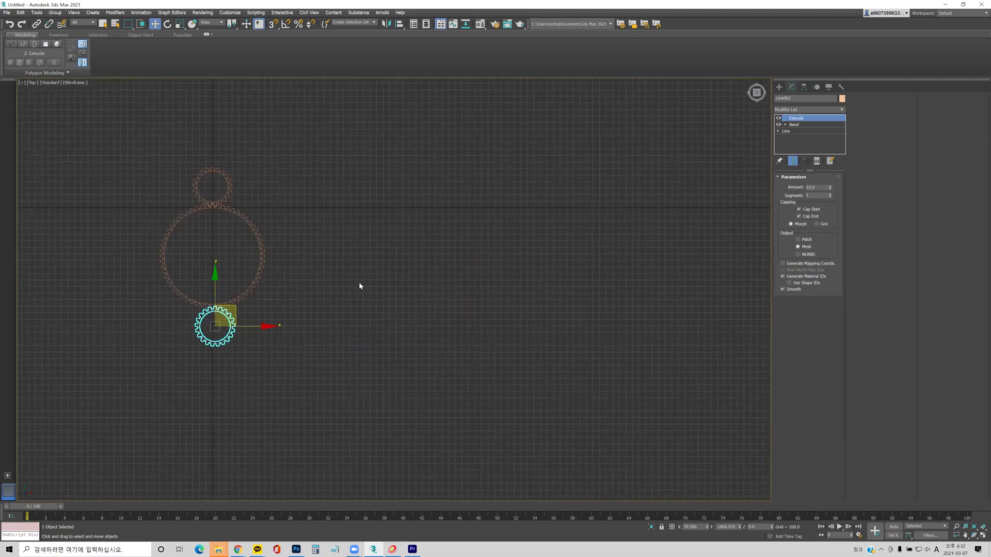
click(780, 87)
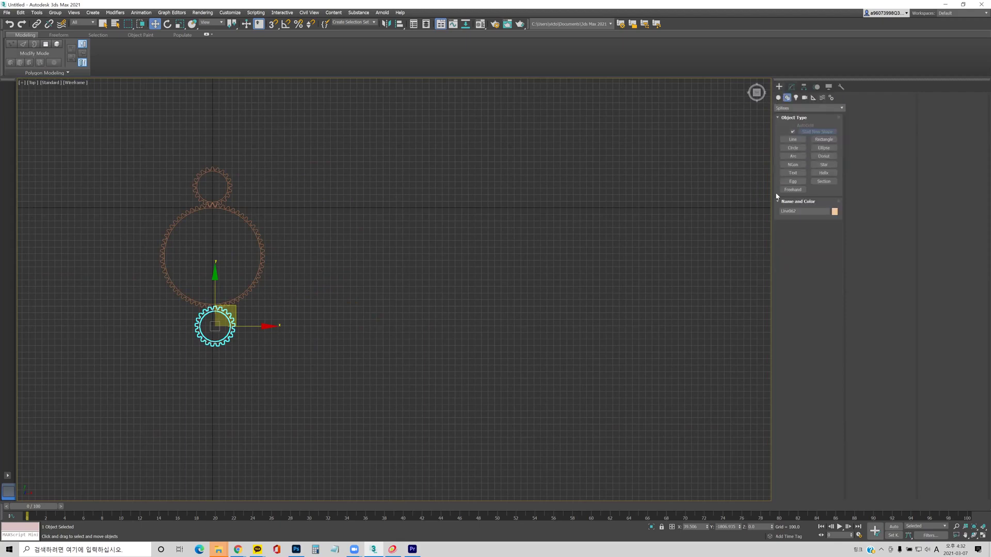
click(824, 164)
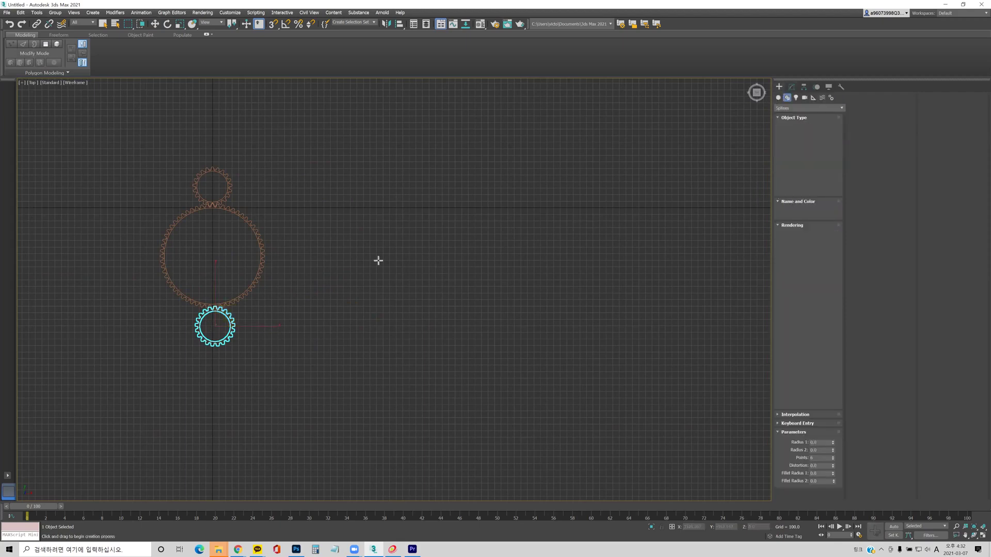
drag(422, 261, 482, 310)
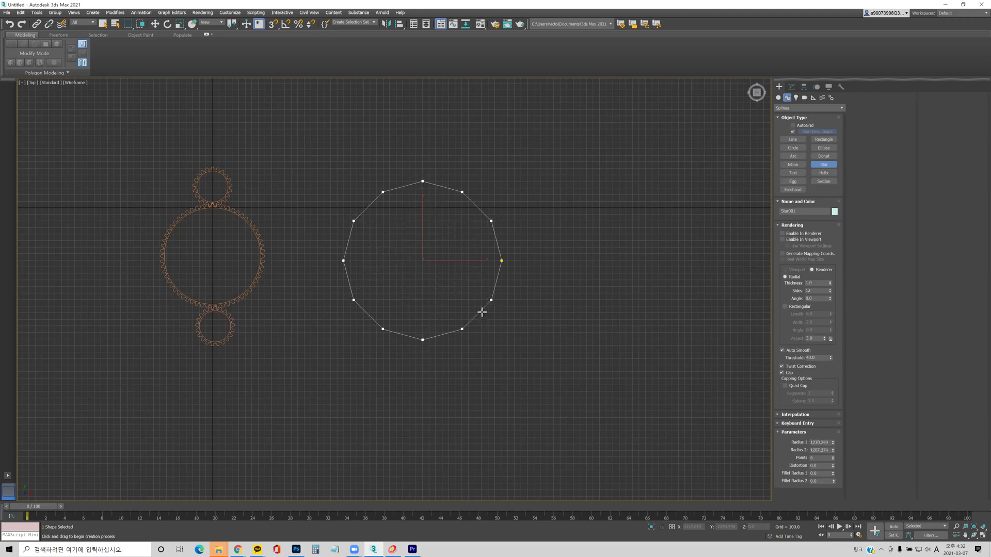
click(455, 288)
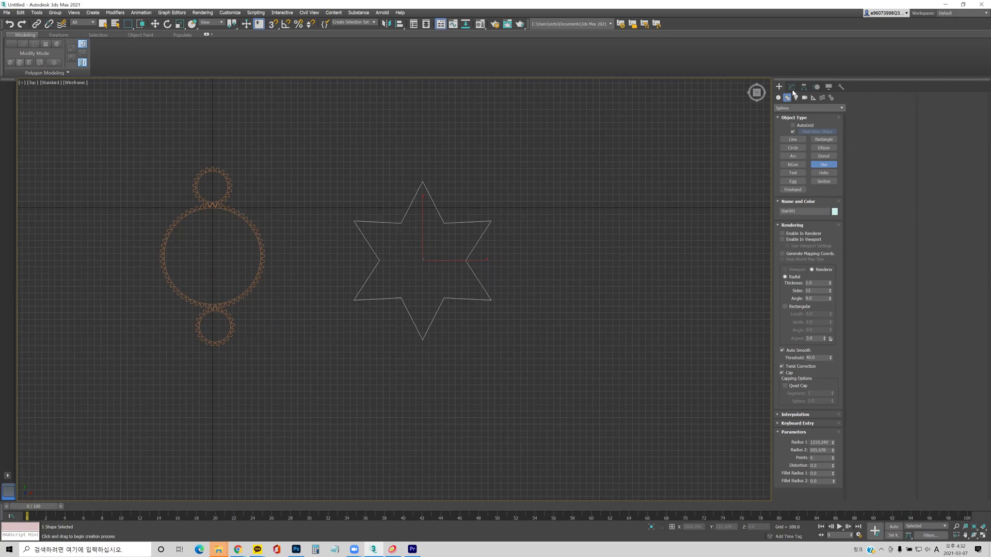
Step: Set the star's rendering sides to 100 and deselect the star
click(786, 105)
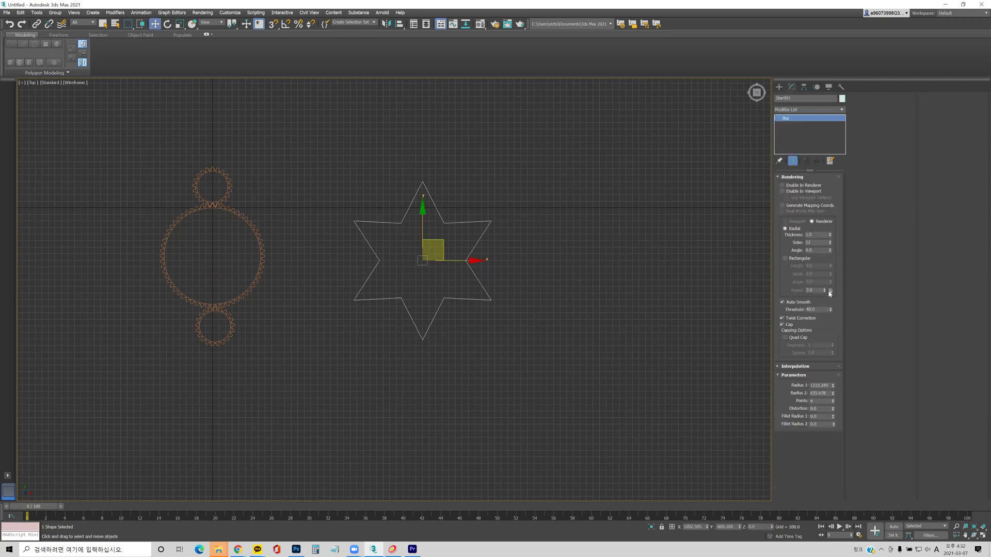
drag(830, 243, 828, 210)
click(651, 324)
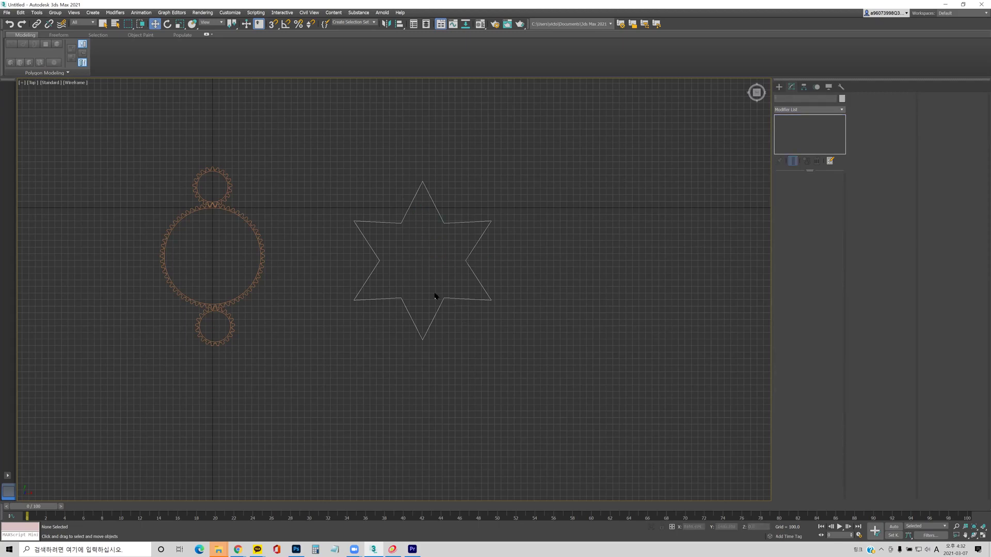
Step: Reselect the star and raise its number of points through 20 and 30 to 40
click(483, 300)
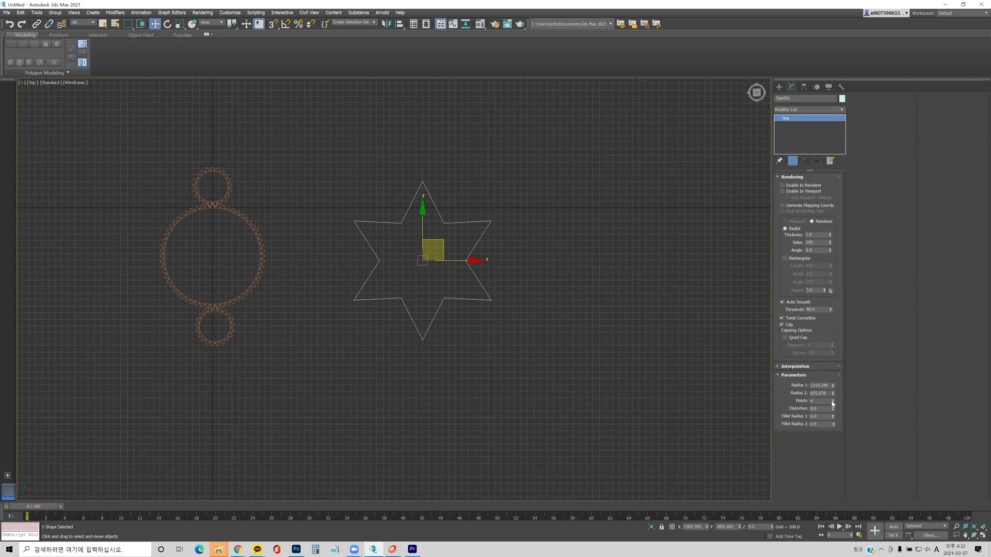
drag(832, 403, 836, 391)
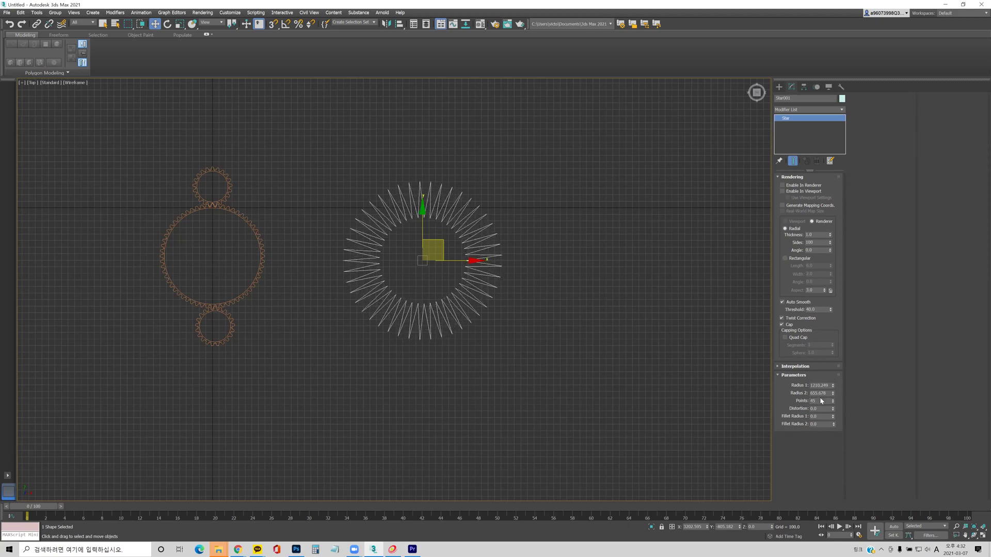
double_click(823, 401)
text(20)
key(Return)
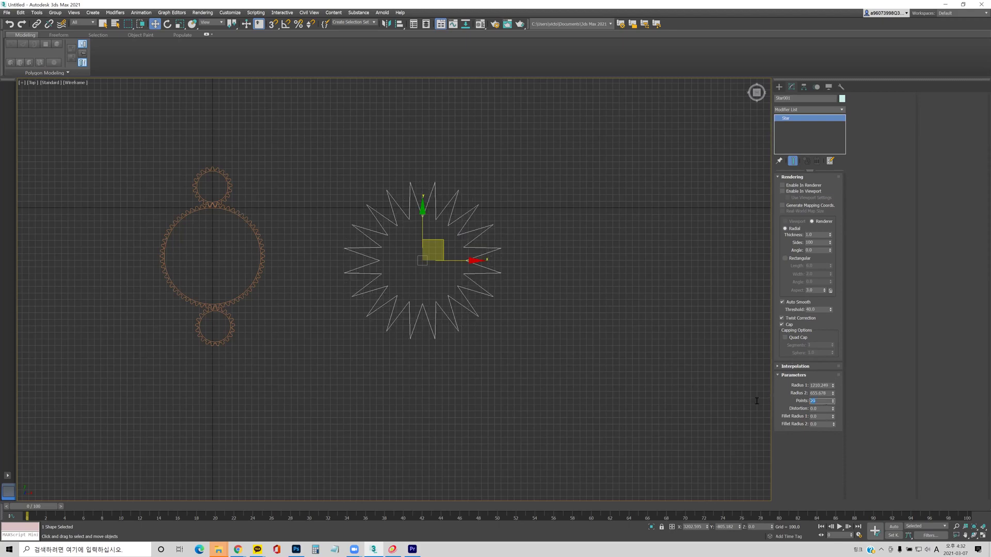
text(30)
key(Return)
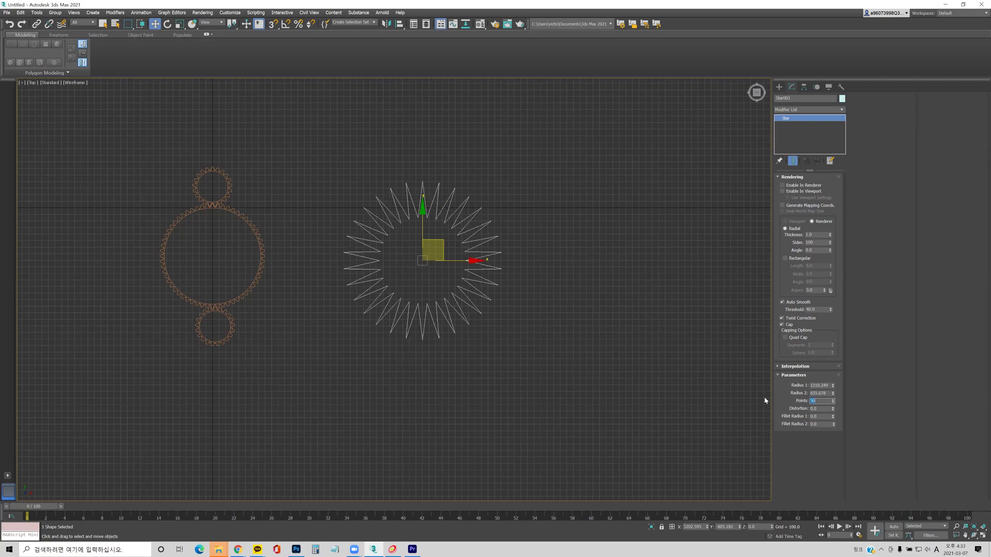
text(40)
key(Return)
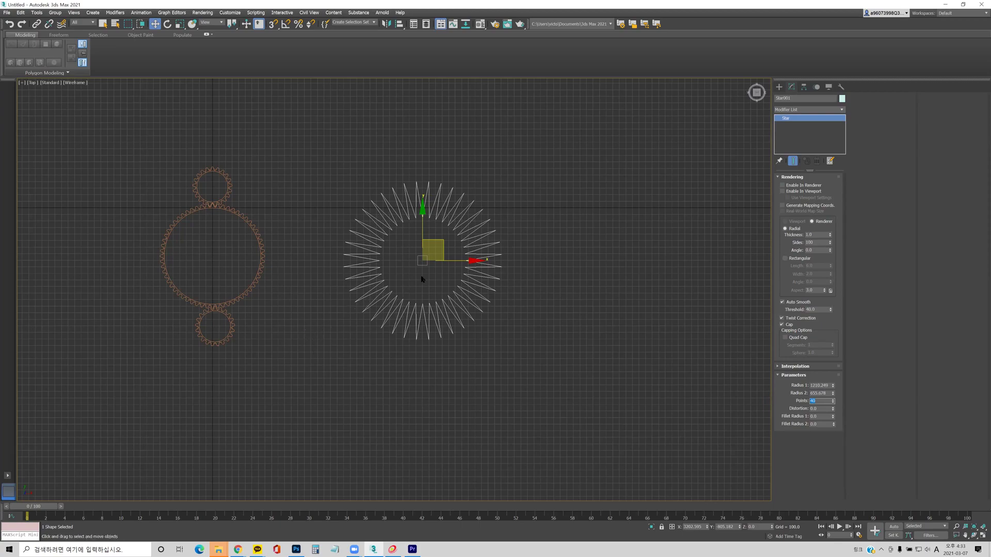
Step: Draw a circle spline from the star's centre with a radius of about 877, crossing the middle of its spikes
scroll(419, 273, up, 5)
middle_drag(387, 264, 491, 263)
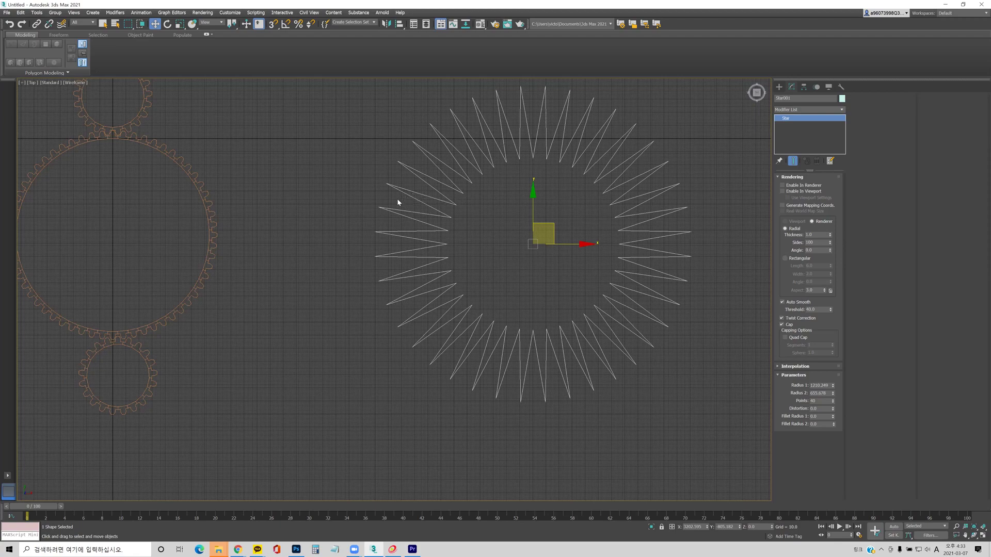
click(779, 86)
click(793, 148)
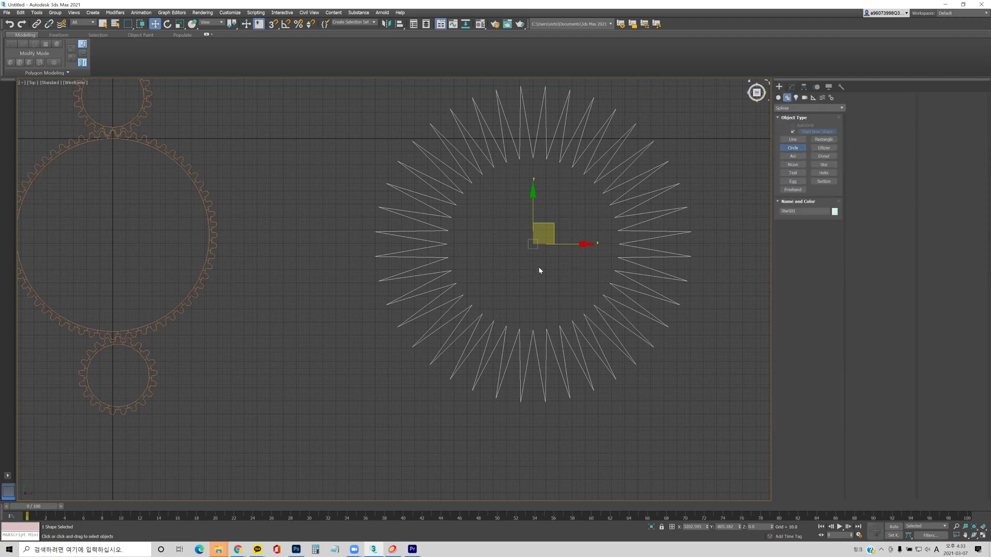
drag(534, 245, 642, 281)
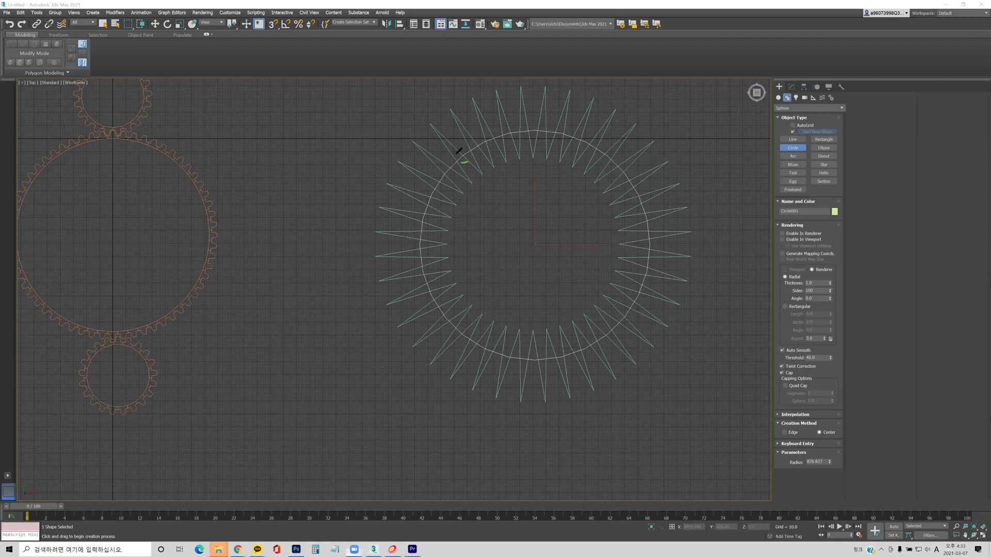
drag(459, 151, 470, 153)
mouse_move(178, 157)
mouse_down()
mouse_move(176, 167)
mouse_move(438, 156)
mouse_move(174, 156)
mouse_move(186, 164)
mouse_up()
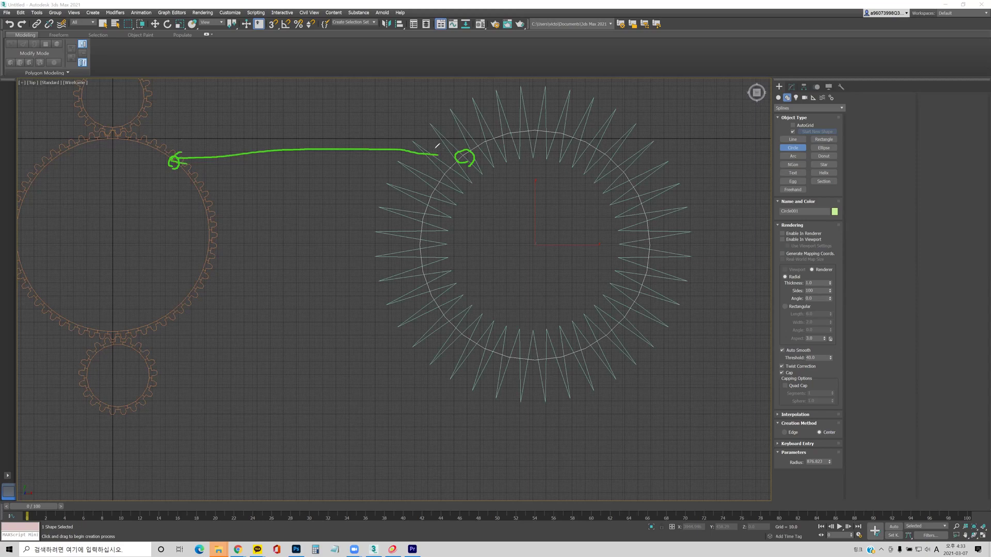
drag(434, 151, 402, 167)
key(e)
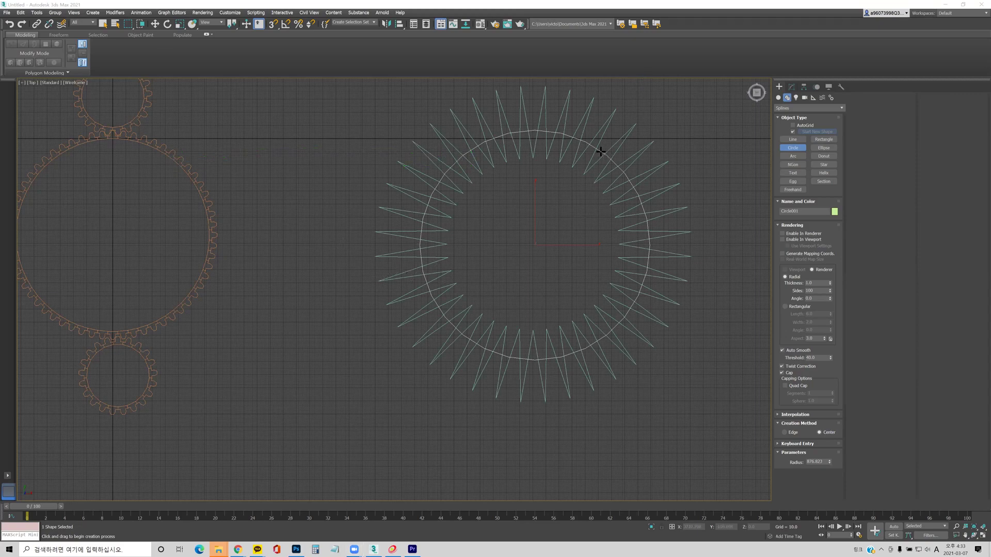
Step: Align the circle to the star in X, Y and Z position, matching its pivot point to the star's center
key(Escape)
key(w)
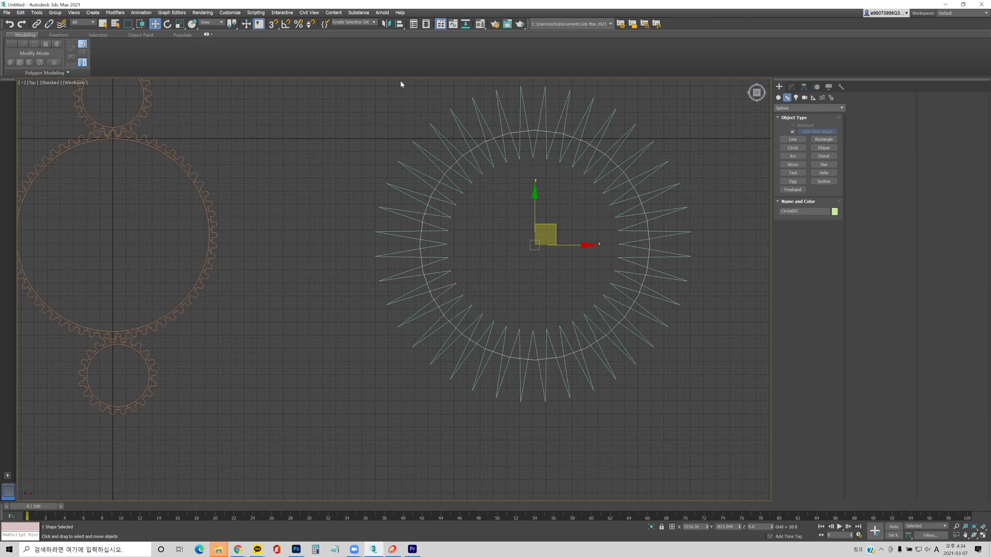
click(399, 24)
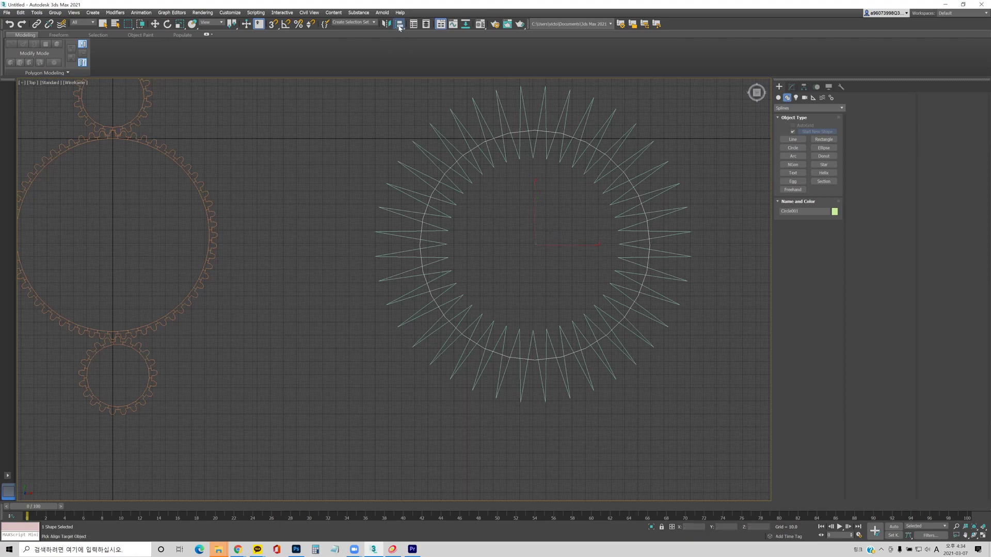
click(493, 170)
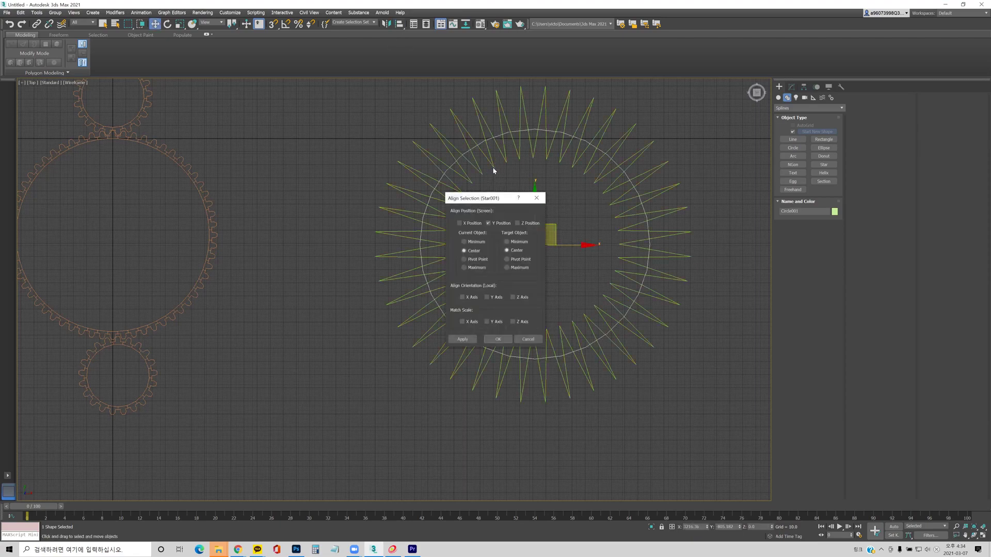
click(458, 223)
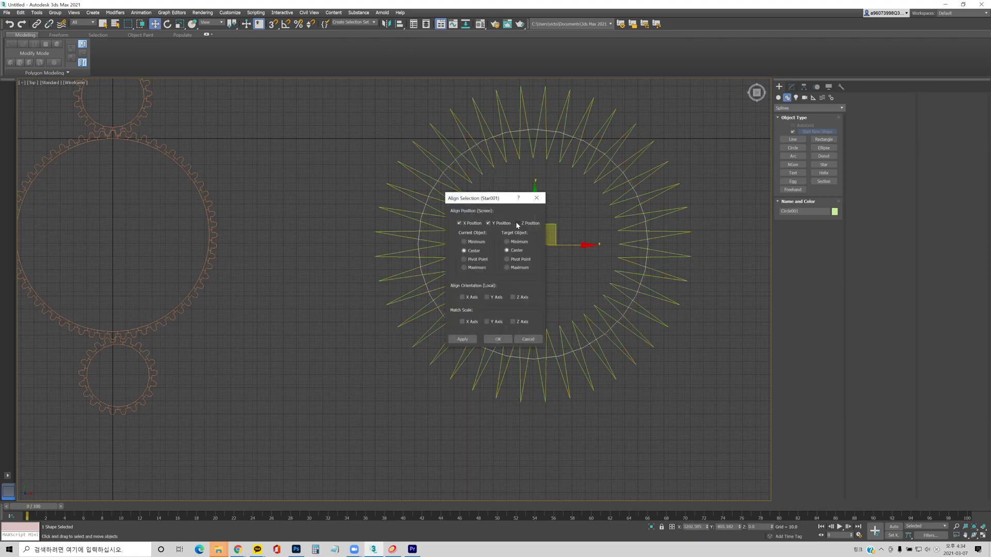
click(517, 224)
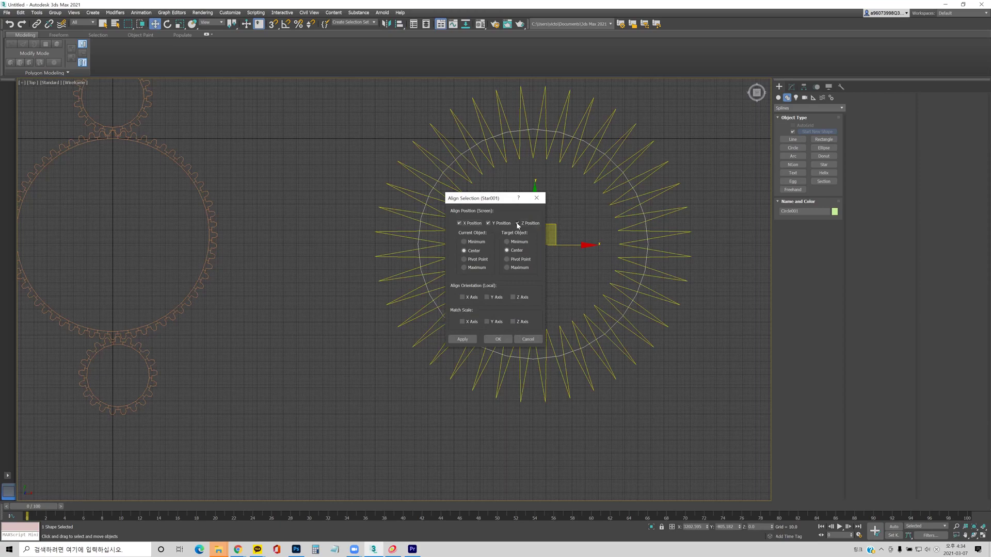
click(482, 261)
click(499, 341)
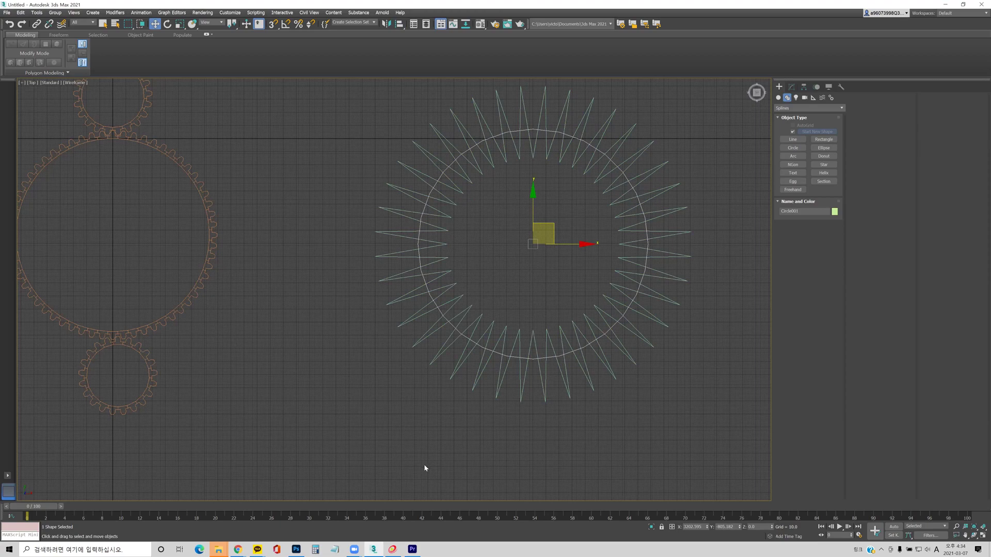
click(506, 161)
right_click(506, 161)
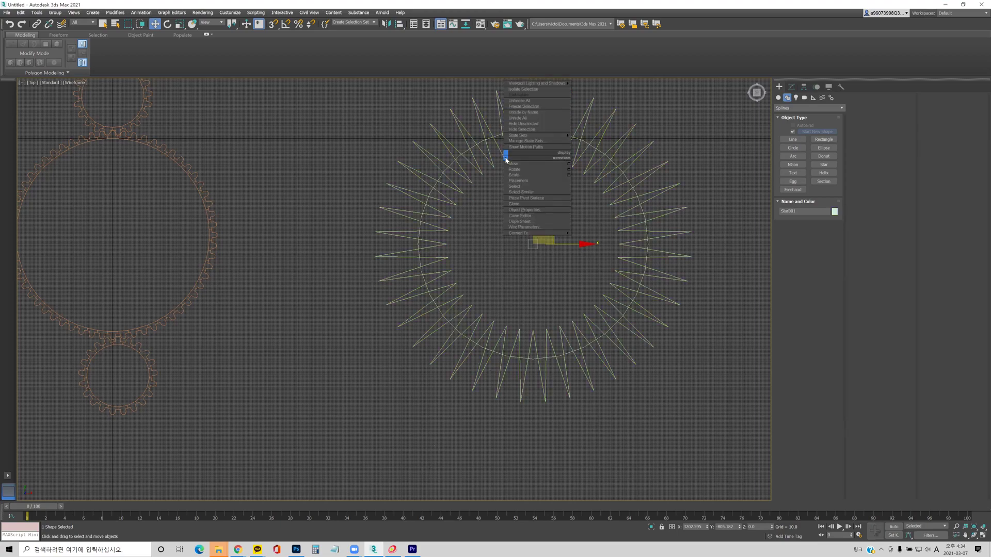
right_click(276, 29)
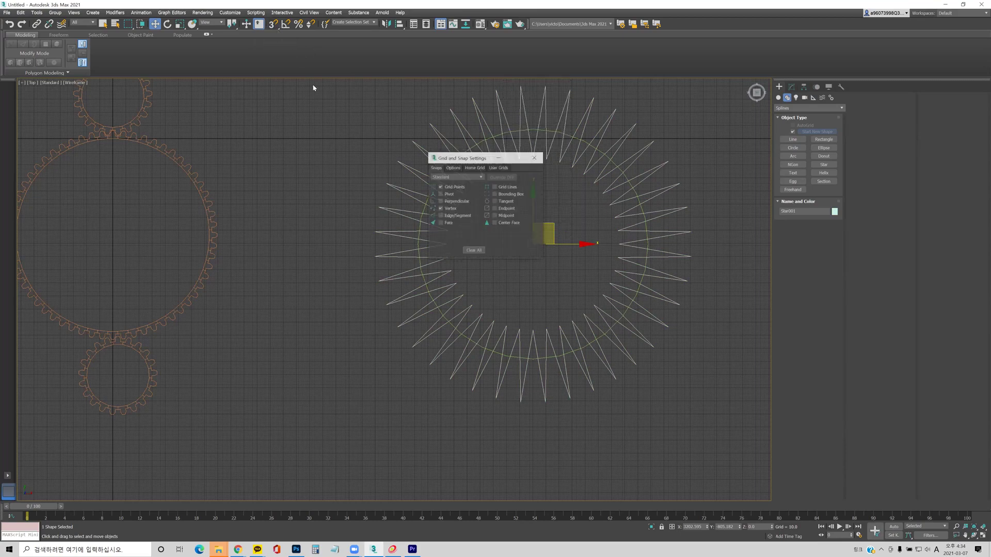
click(453, 168)
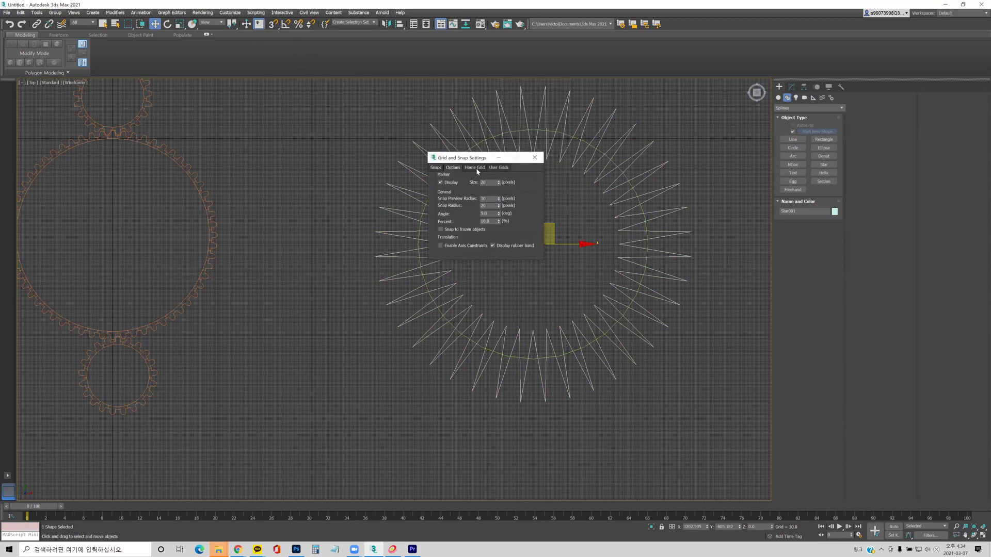
click(474, 168)
click(534, 157)
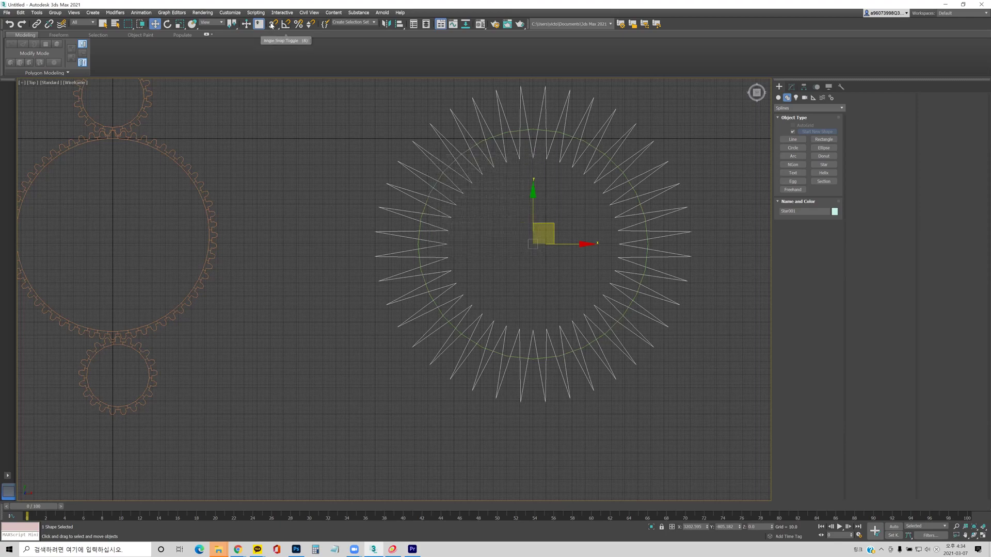
right_click(153, 26)
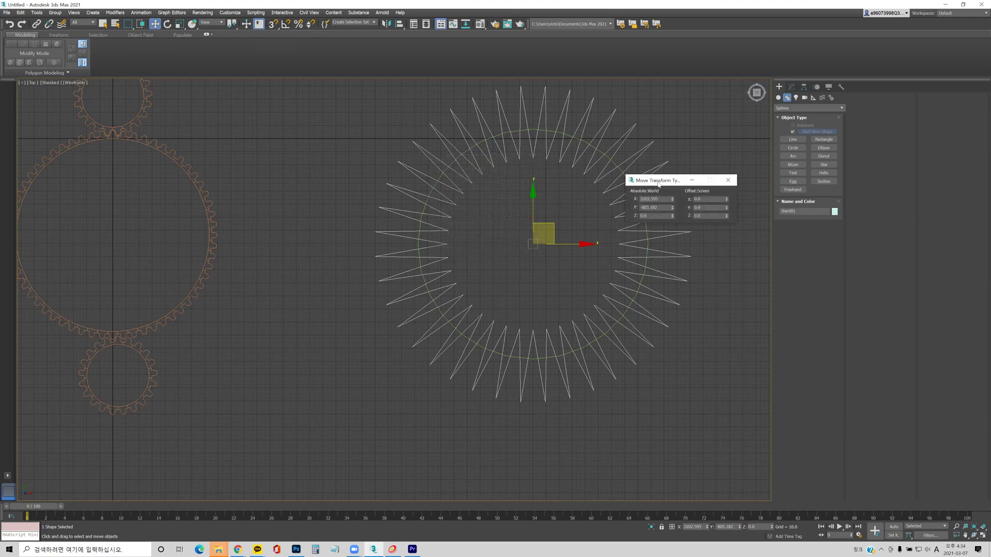
drag(673, 183, 322, 136)
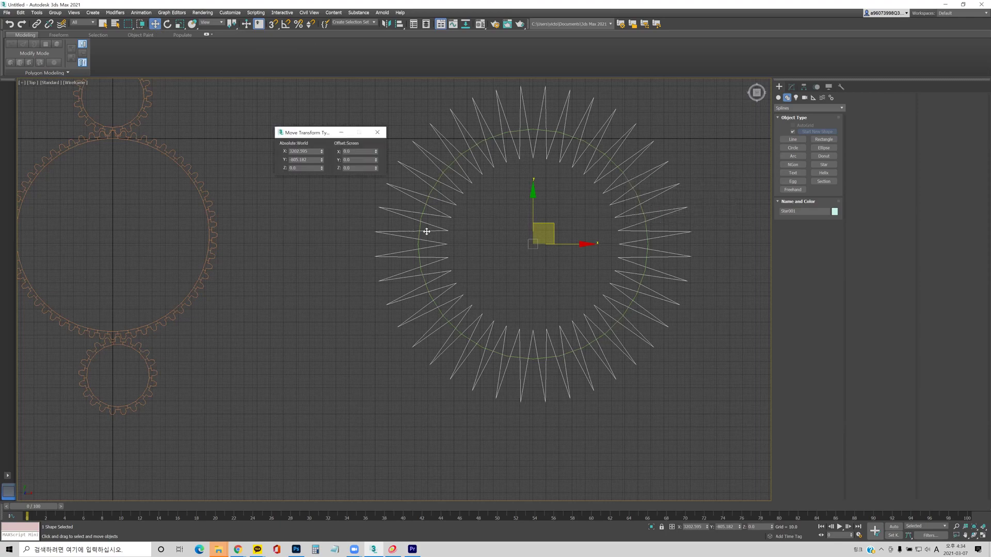
click(413, 197)
click(431, 191)
mouse_move(440, 114)
mouse_down()
mouse_move(443, 101)
mouse_move(456, 110)
mouse_move(423, 150)
mouse_up()
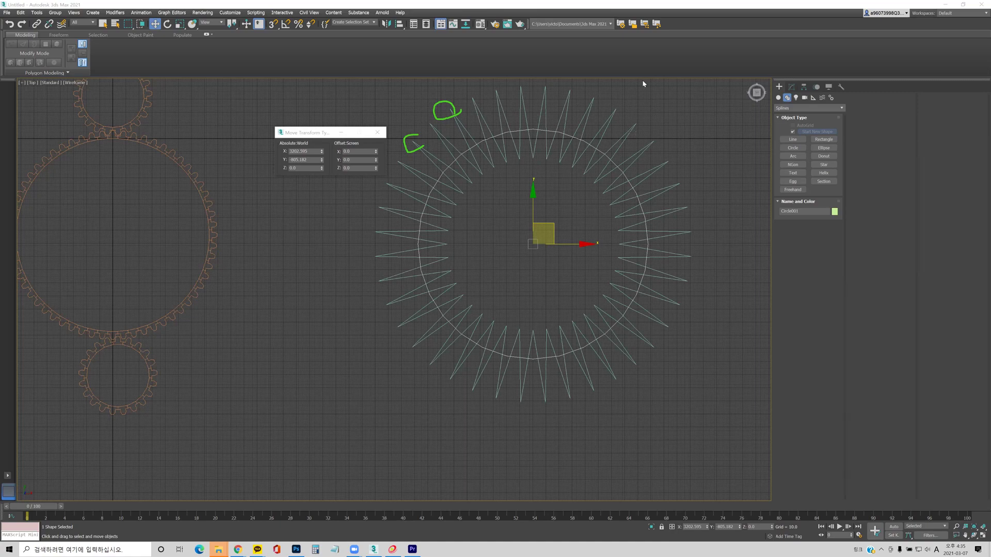
Step: Select the star and convert it to an Editable Spline
click(613, 113)
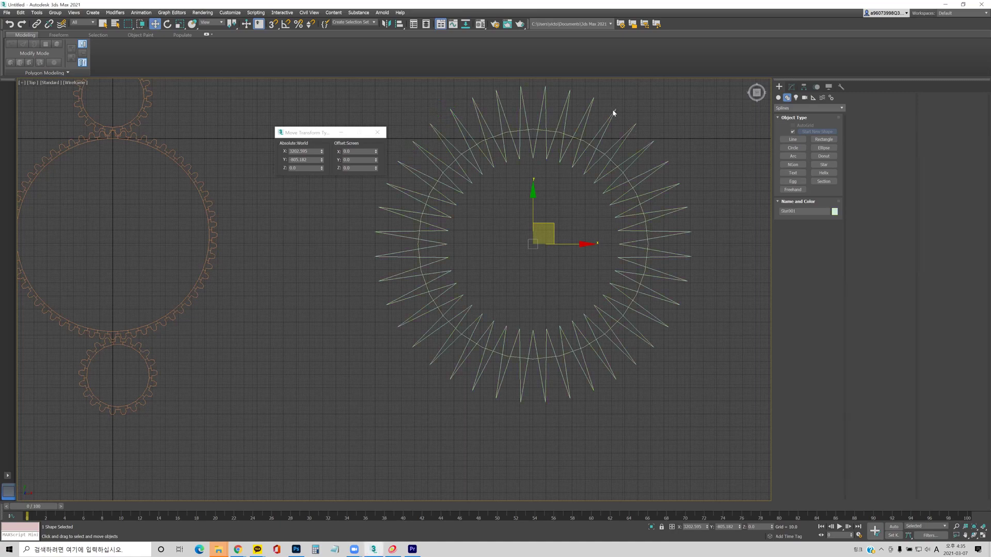
double_click(613, 112)
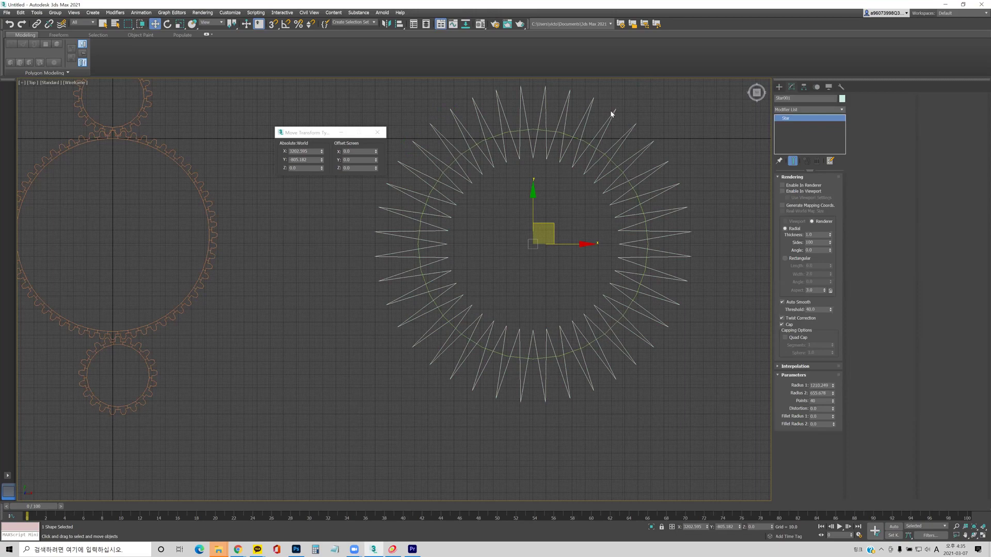
right_click(611, 114)
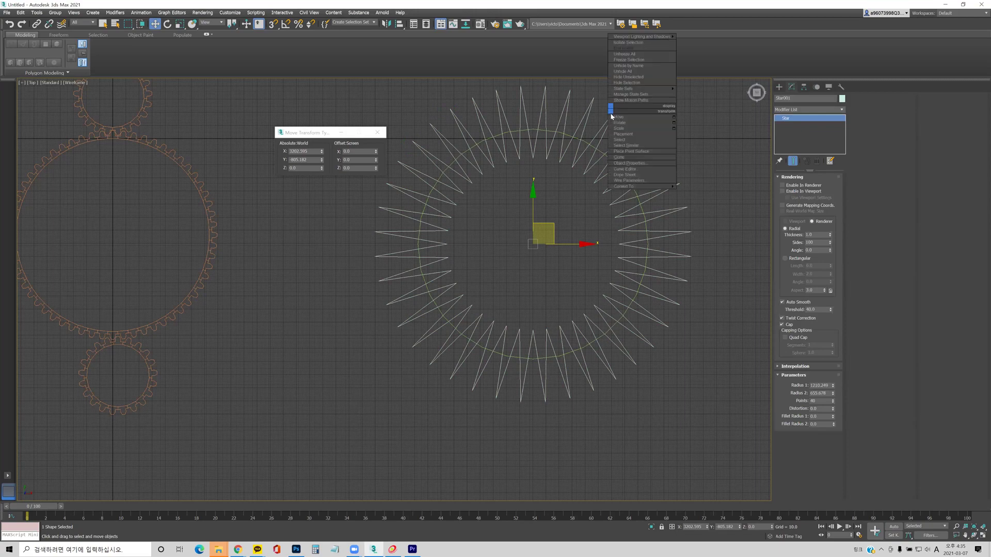
click(792, 123)
right_click(786, 119)
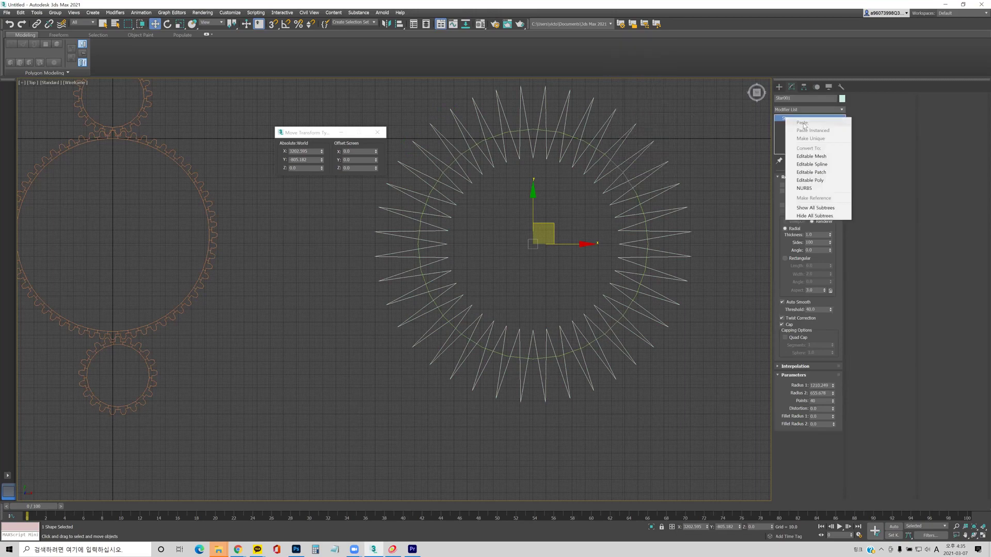
click(812, 165)
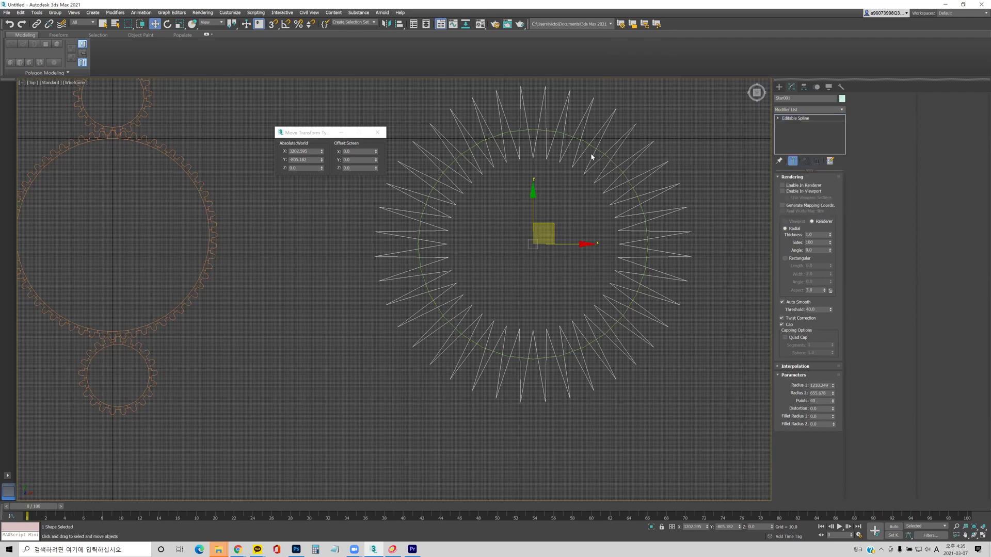
Step: Select all 40 outer tip vertices of the star spline at Vertex level, leaving the inner vertices unselected
key(1)
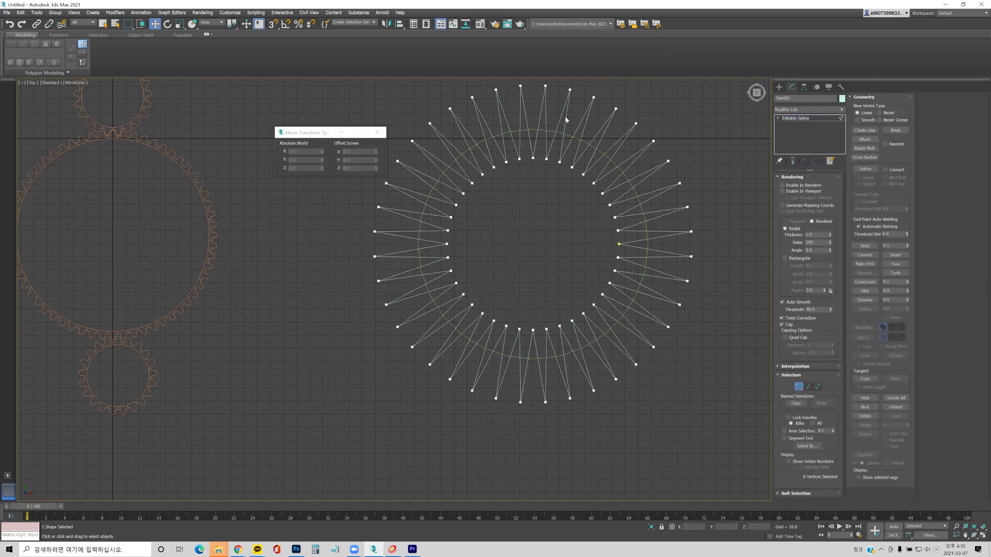
middle_drag(537, 128, 543, 201)
drag(461, 144, 685, 190)
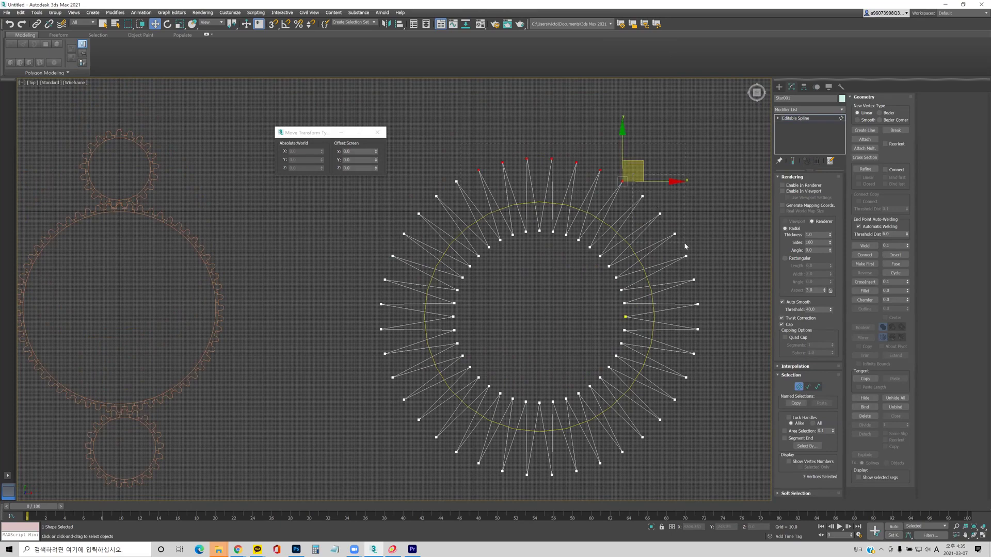
drag(708, 247, 674, 334)
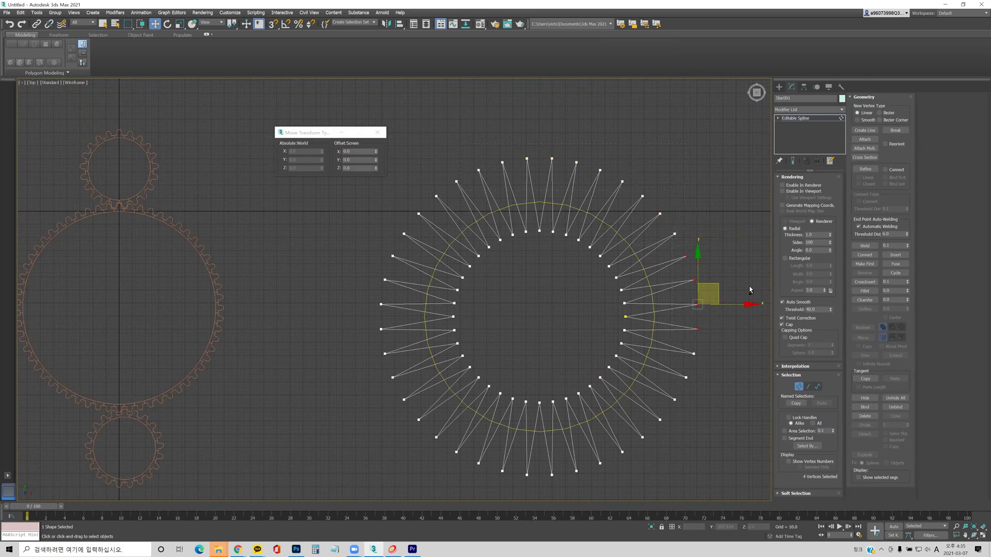
ctrl+drag(668, 441, 701, 341)
ctrl+drag(697, 181, 428, 132)
ctrl+drag(614, 171, 697, 228)
ctrl+click(674, 235)
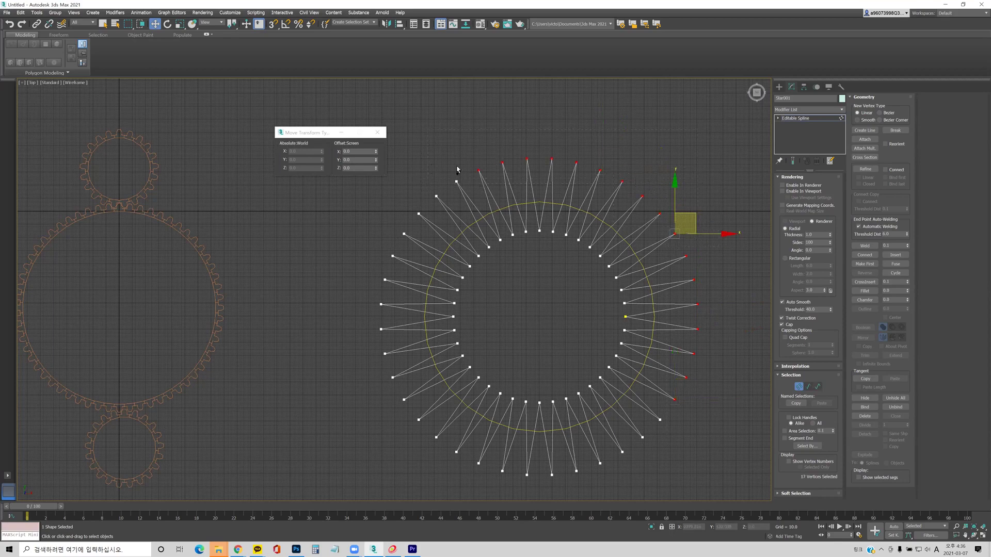
mouse_move(416, 221)
ctrl+mouse_down()
mouse_move(400, 225)
mouse_move(388, 318)
mouse_move(391, 433)
ctrl+mouse_up()
mouse_move(358, 239)
ctrl+mouse_down()
mouse_move(417, 379)
mouse_move(416, 420)
mouse_move(444, 469)
mouse_move(493, 475)
mouse_move(633, 449)
mouse_move(676, 470)
mouse_move(690, 406)
ctrl+mouse_up()
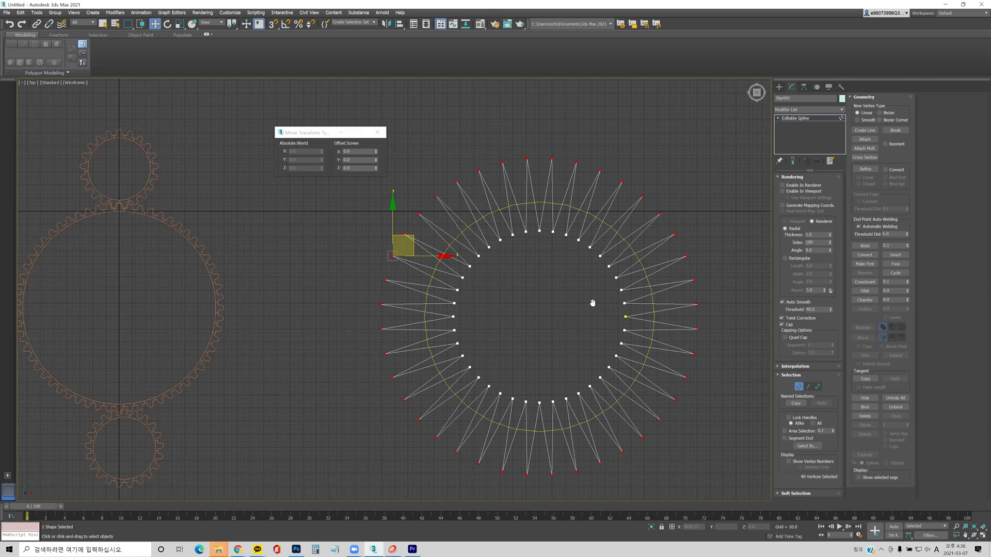
Step: Chamfer the selected outer vertices into flat tooth tips ending just outside the circle, and leave vertex editing
middle_drag(592, 303, 556, 263)
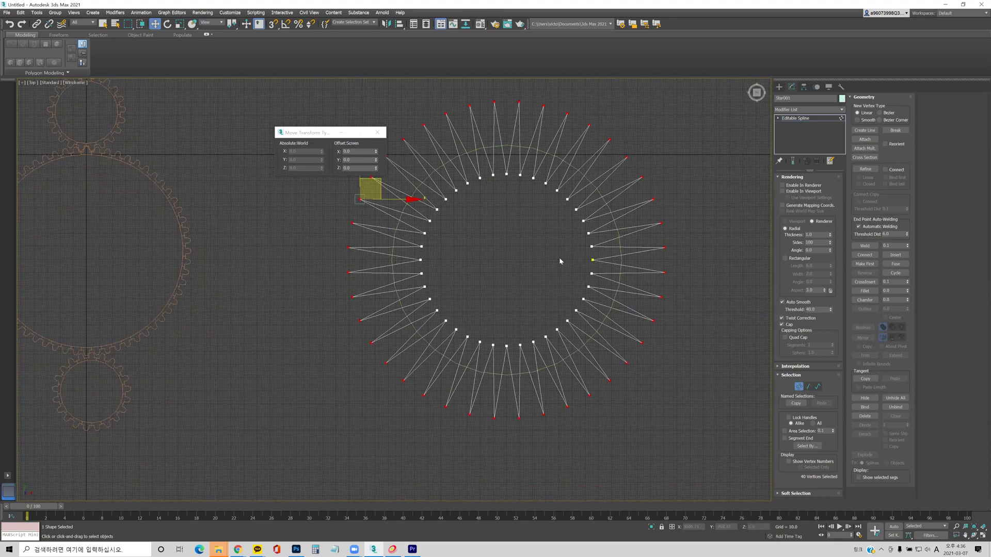
click(865, 301)
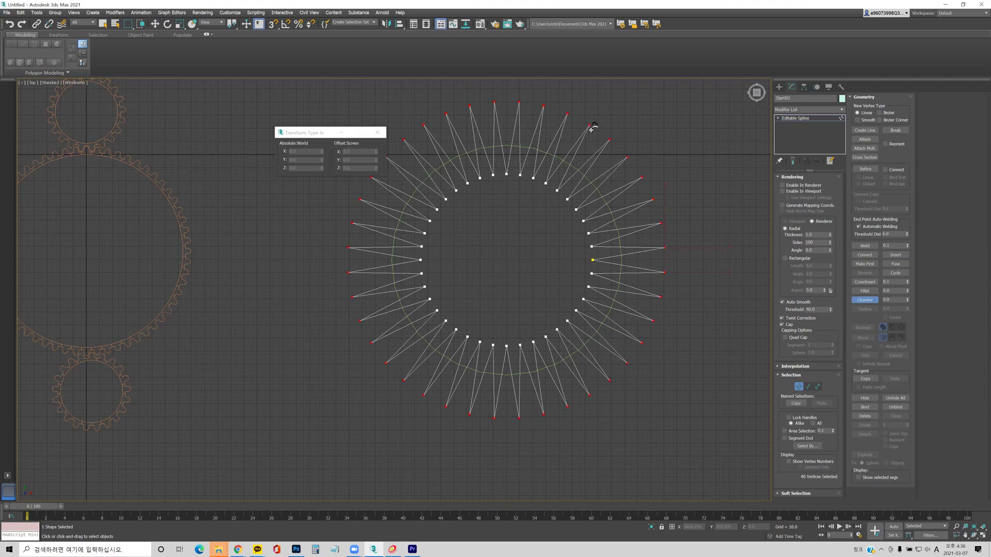
drag(611, 135, 611, 77)
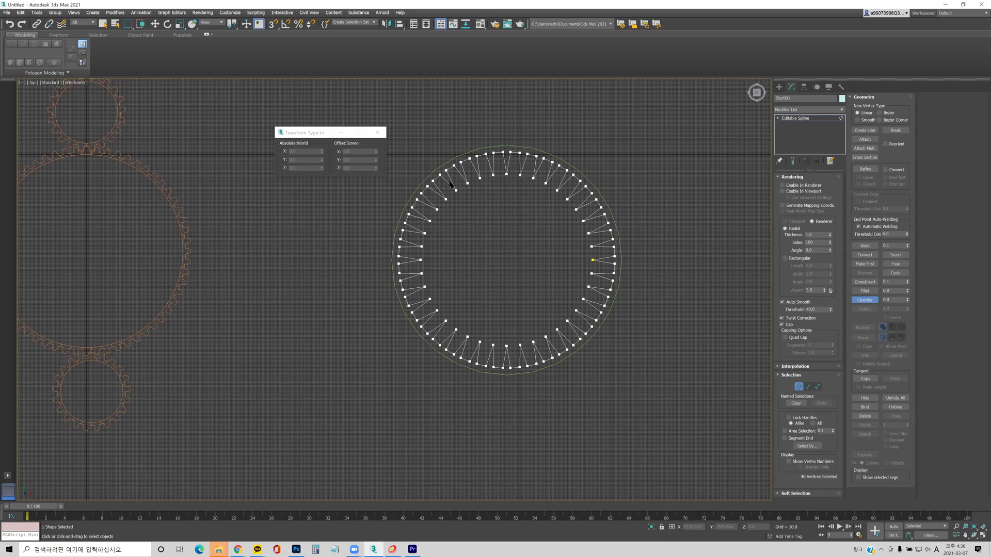
drag(450, 184, 483, 165)
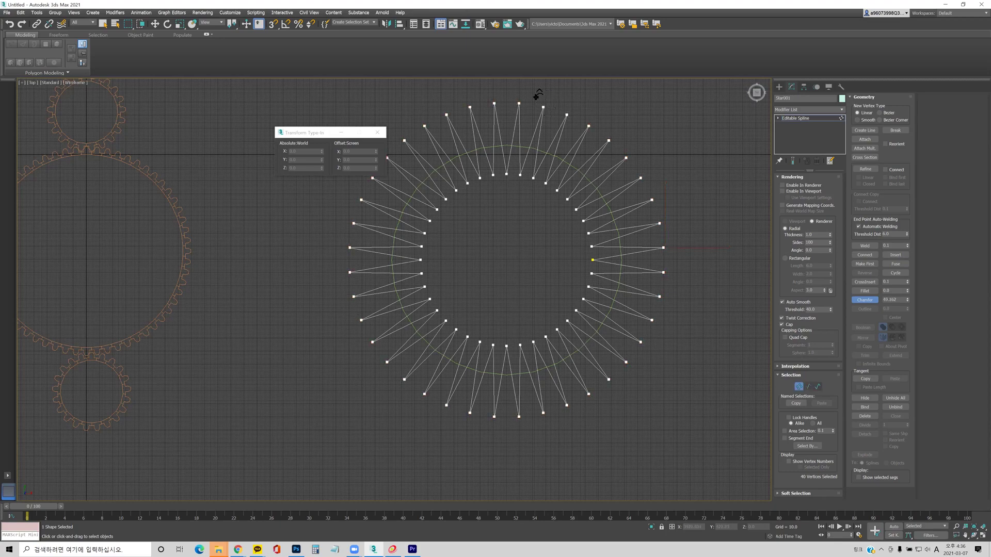
drag(539, 125, 556, 81)
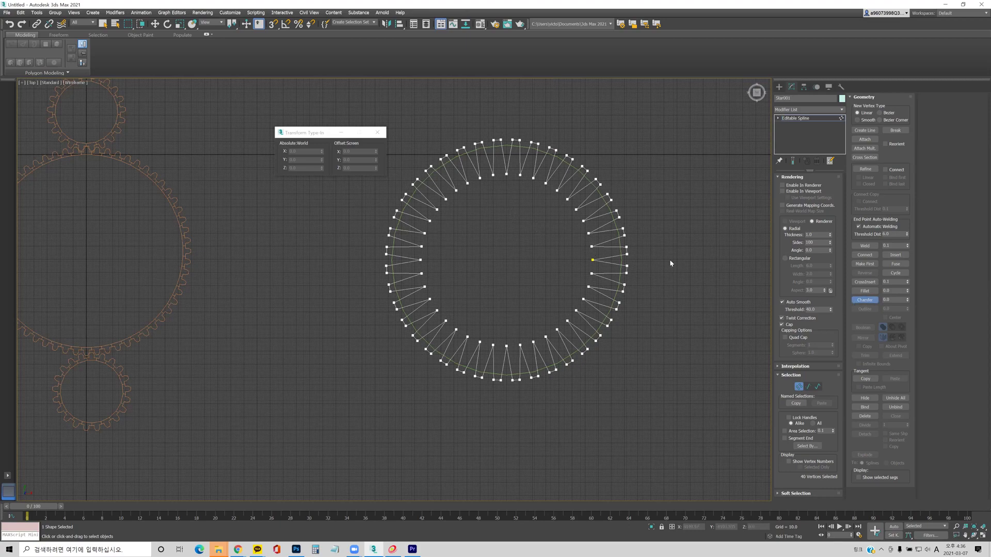
key(w)
click(799, 119)
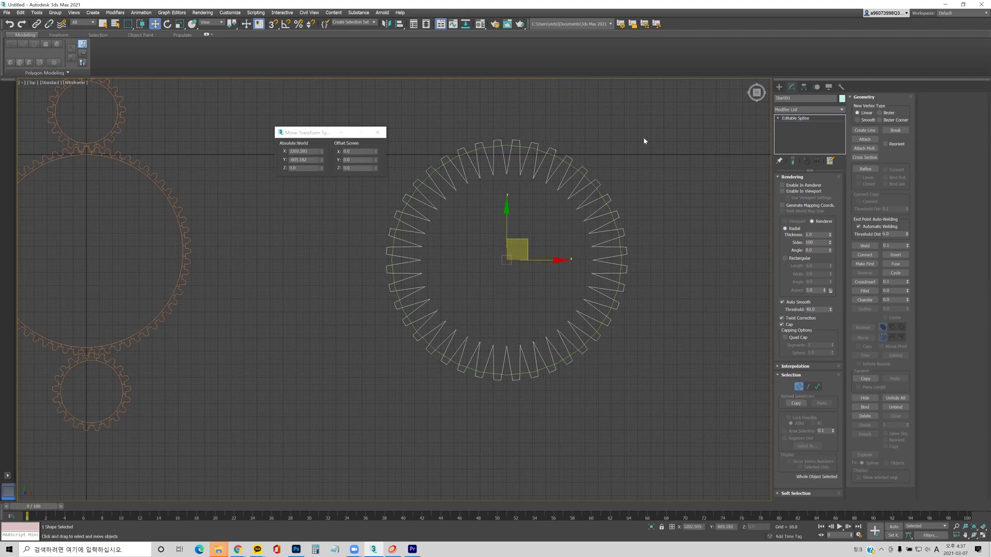
Step: Reduce the circle's radius to about 789 so that it crosses the star's teeth midway between their roots and tips
click(643, 138)
click(488, 148)
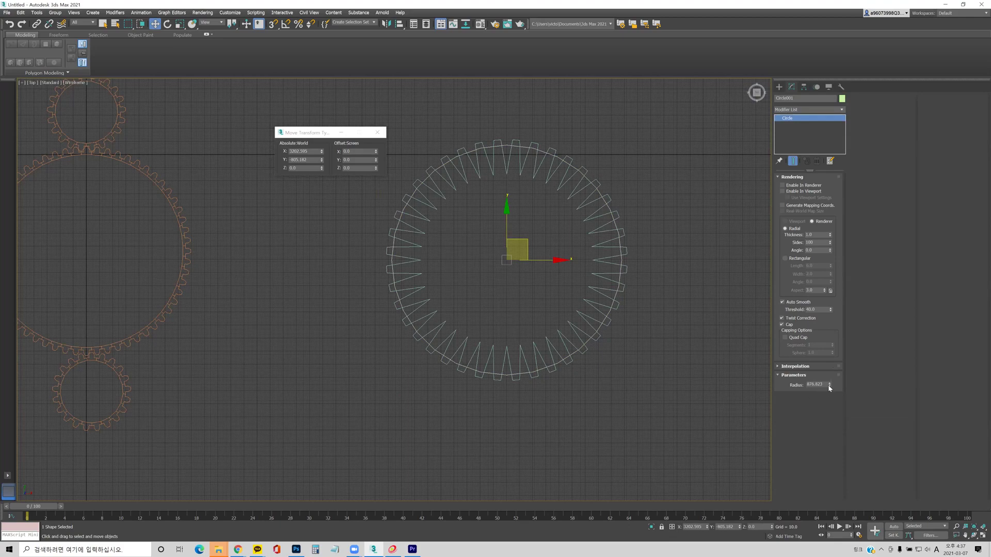
drag(829, 385, 830, 387)
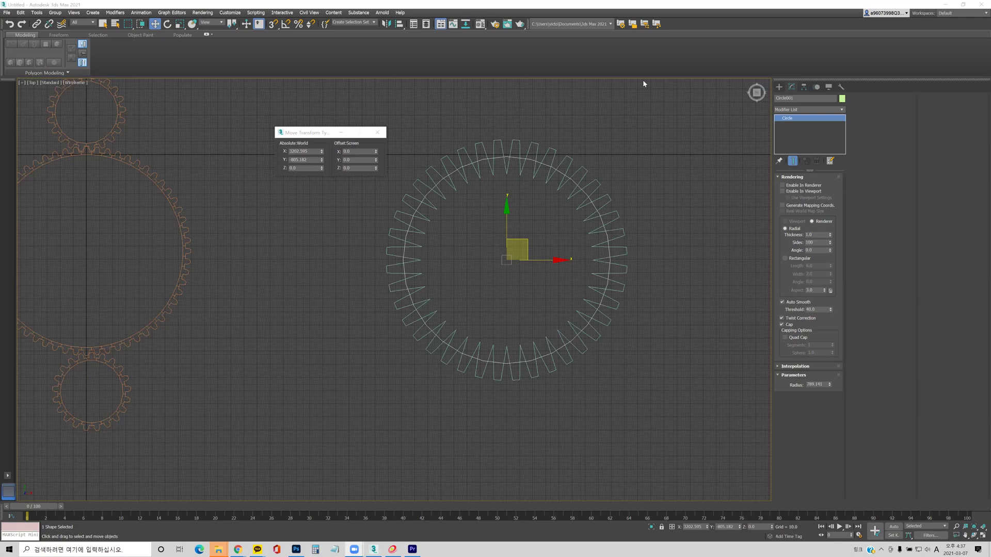
mouse_move(494, 168)
mouse_down()
mouse_move(455, 182)
mouse_move(488, 204)
mouse_move(483, 169)
mouse_up()
mouse_move(165, 194)
mouse_down()
mouse_move(164, 238)
mouse_move(142, 233)
mouse_move(141, 212)
mouse_up()
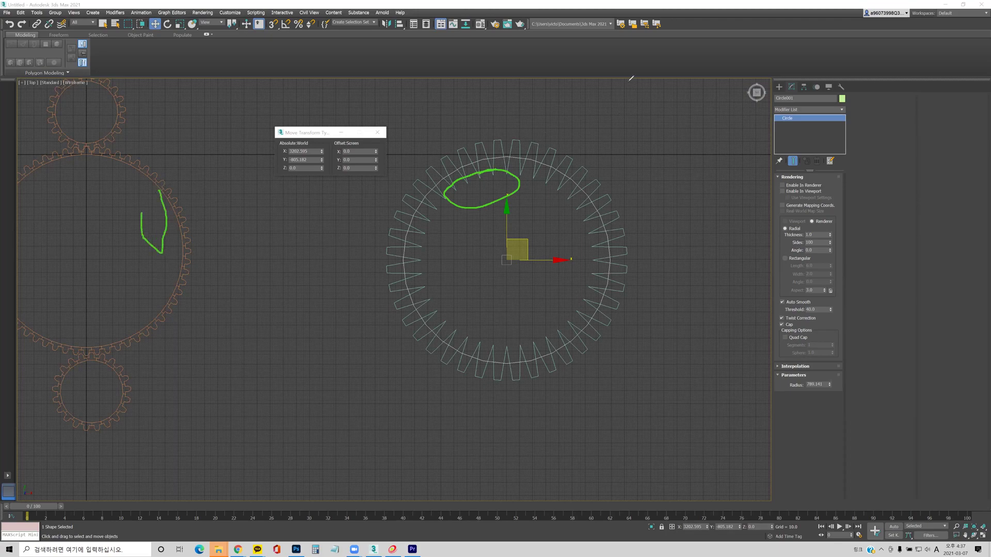
key(ctrl+shift+7)
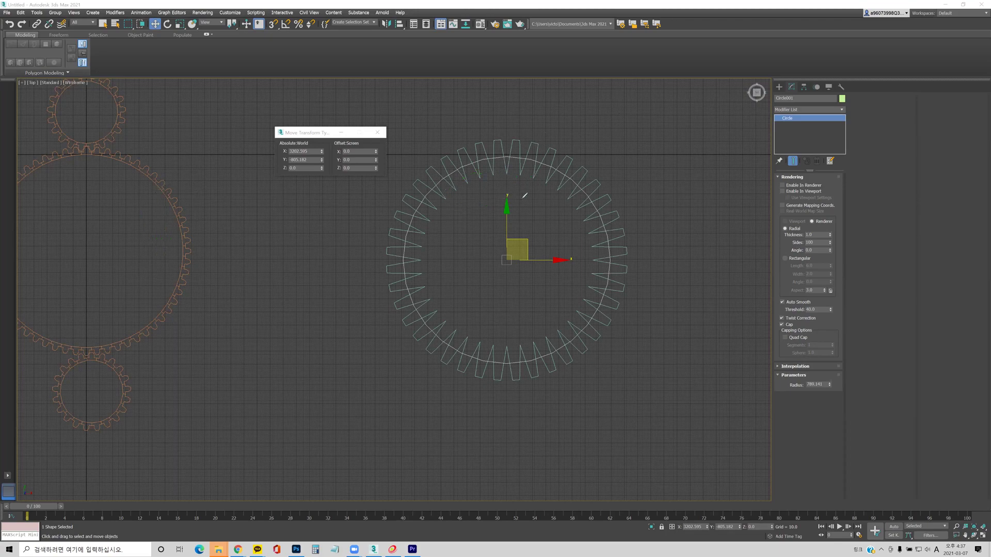
Step: Attach the circle to the star's editable spline and switch to Spline sub-object level
click(519, 141)
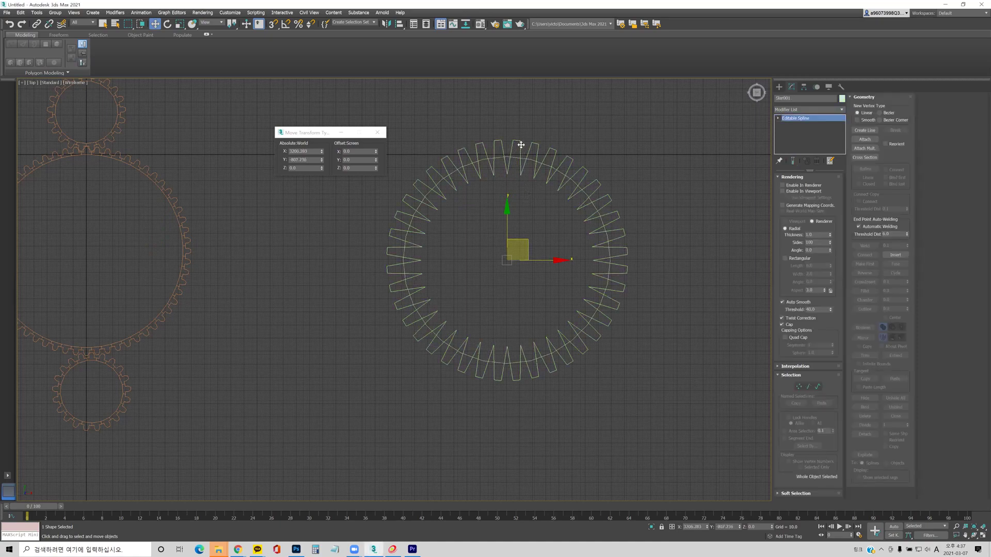
drag(520, 145, 520, 145)
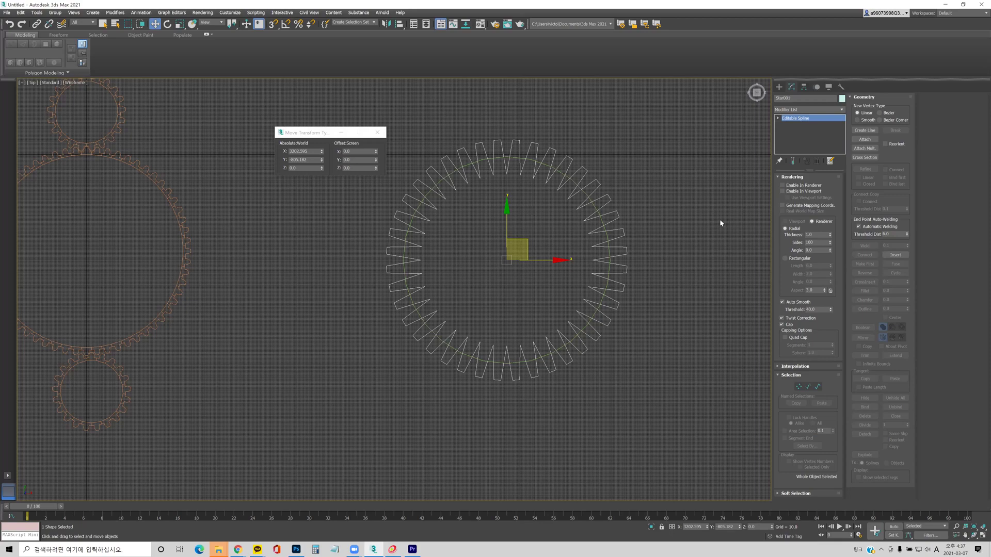
click(855, 140)
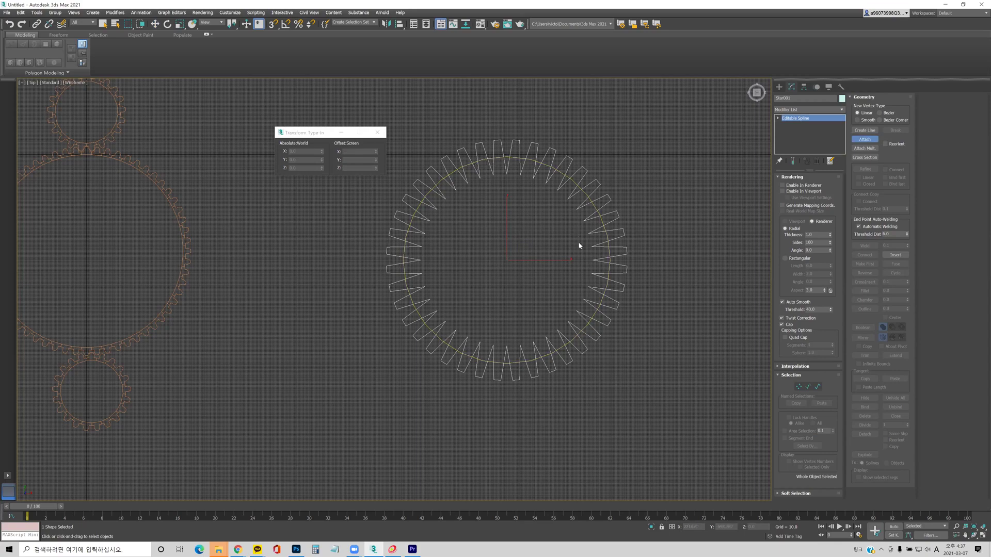
middle_drag(650, 327, 608, 302)
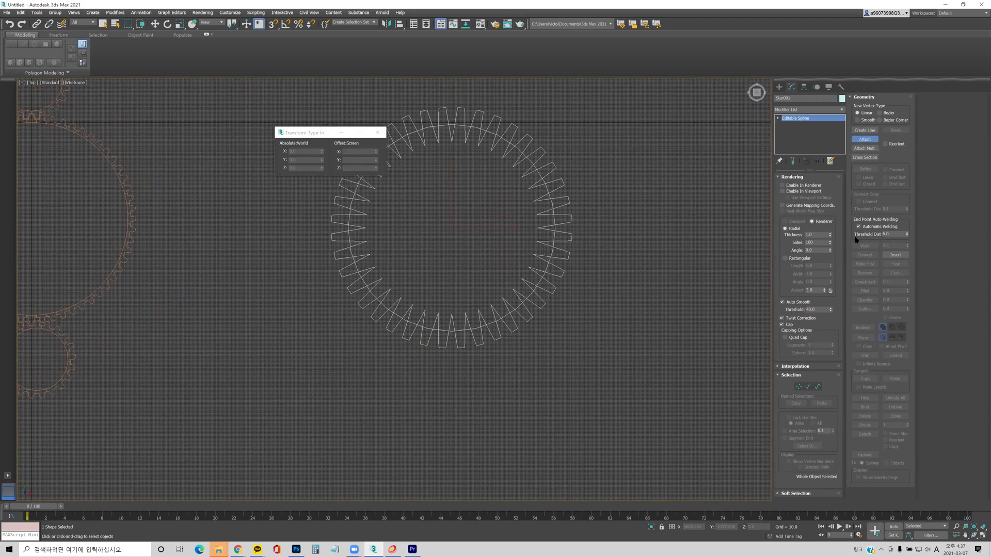
click(778, 118)
click(789, 137)
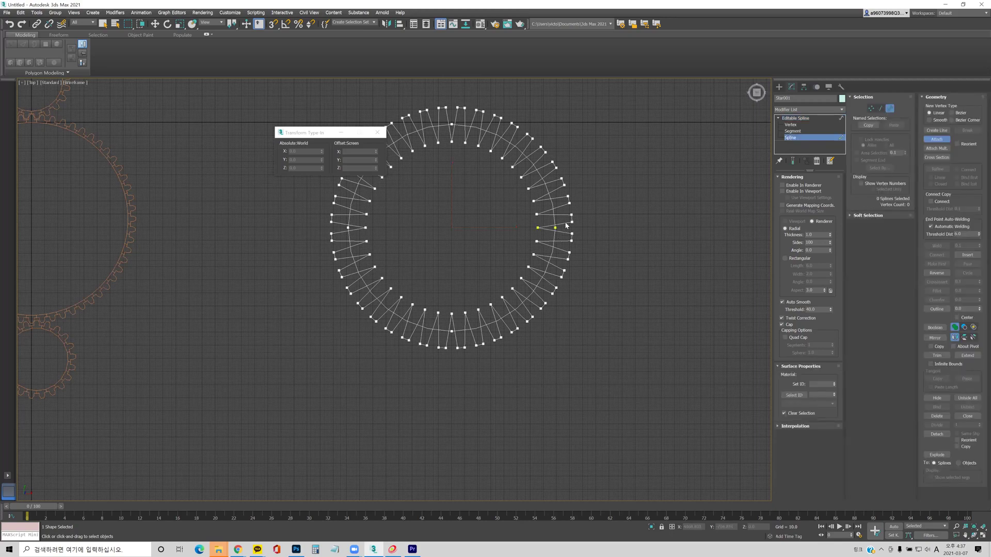
key(w)
Step: Try a Boolean Subtraction of the circle from the star spline, and undo it each time
click(570, 211)
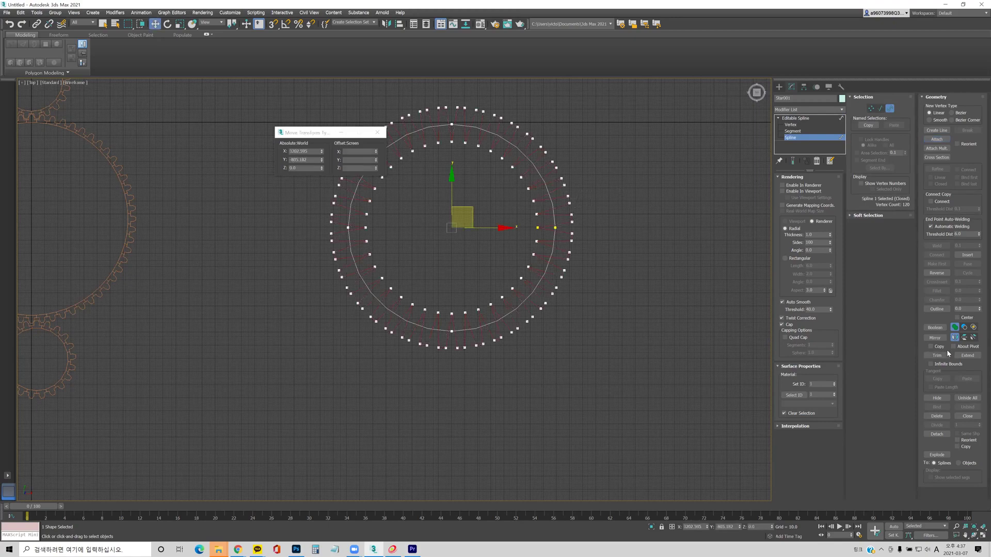
click(964, 328)
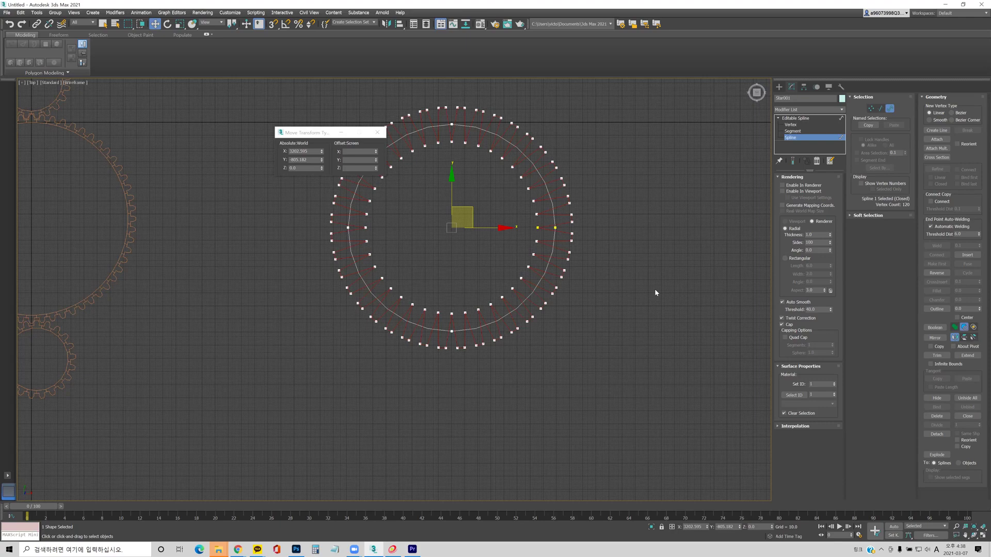
click(553, 211)
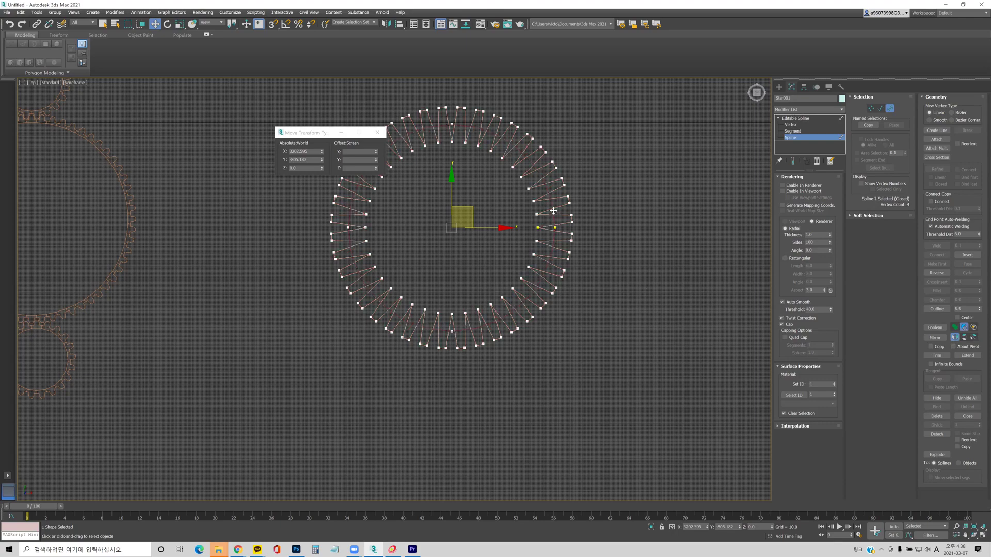
click(572, 224)
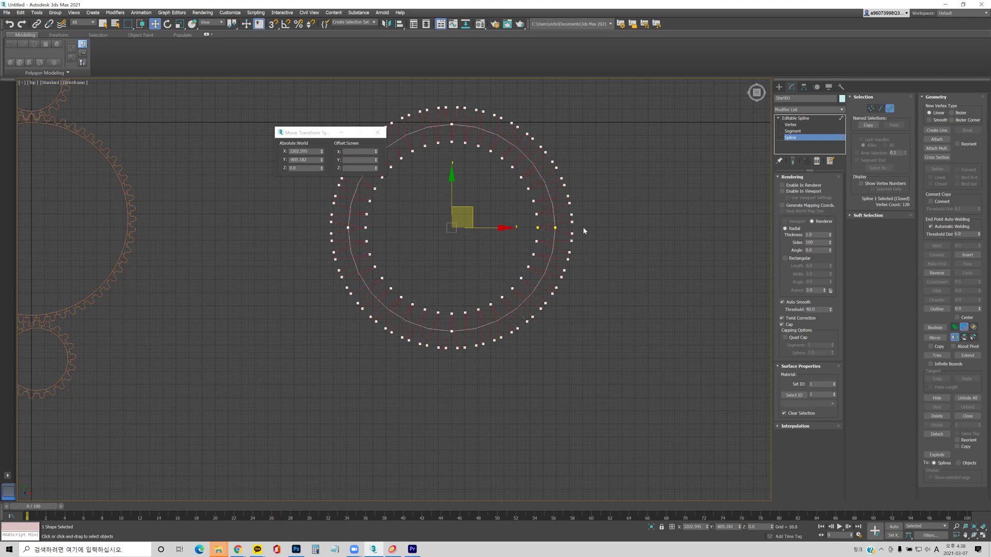
click(935, 328)
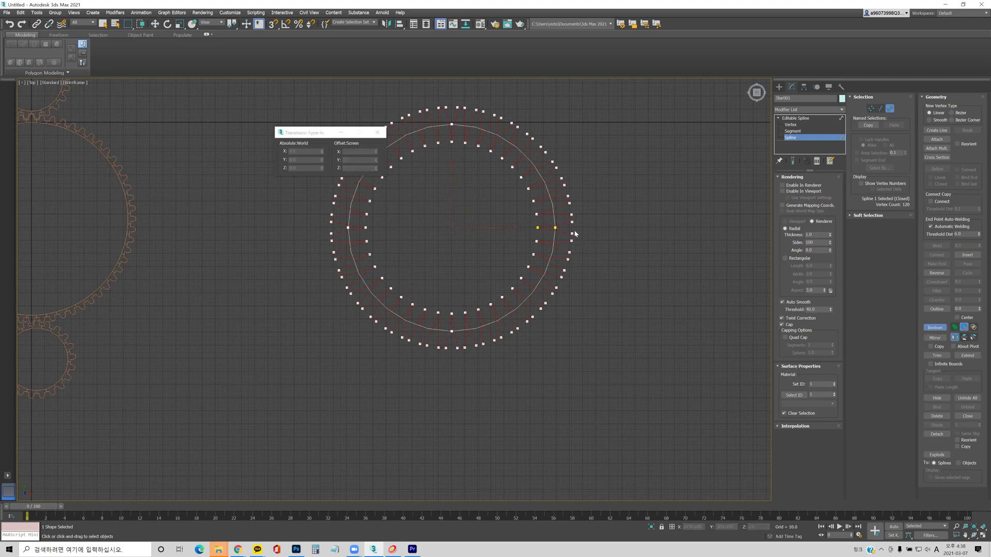
click(553, 221)
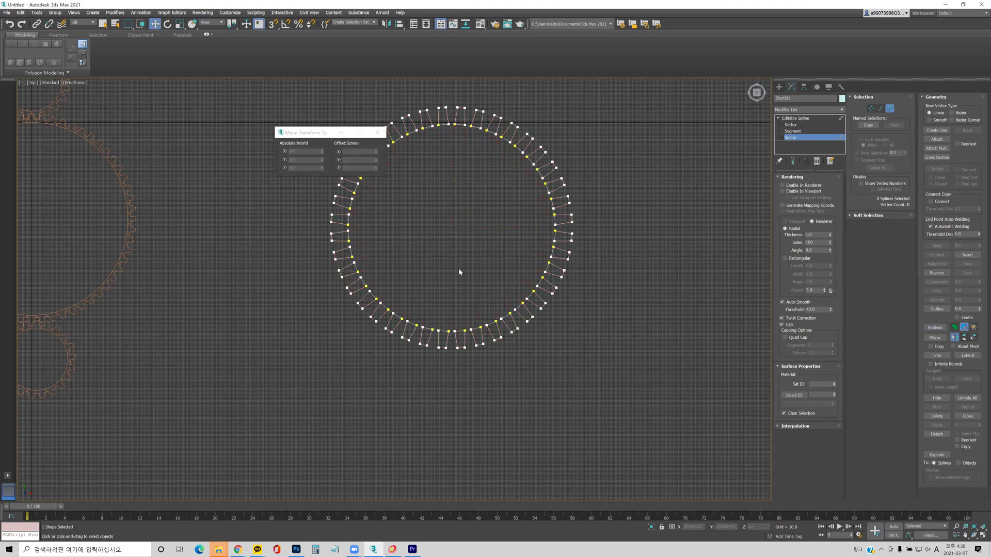
key(ctrl+a)
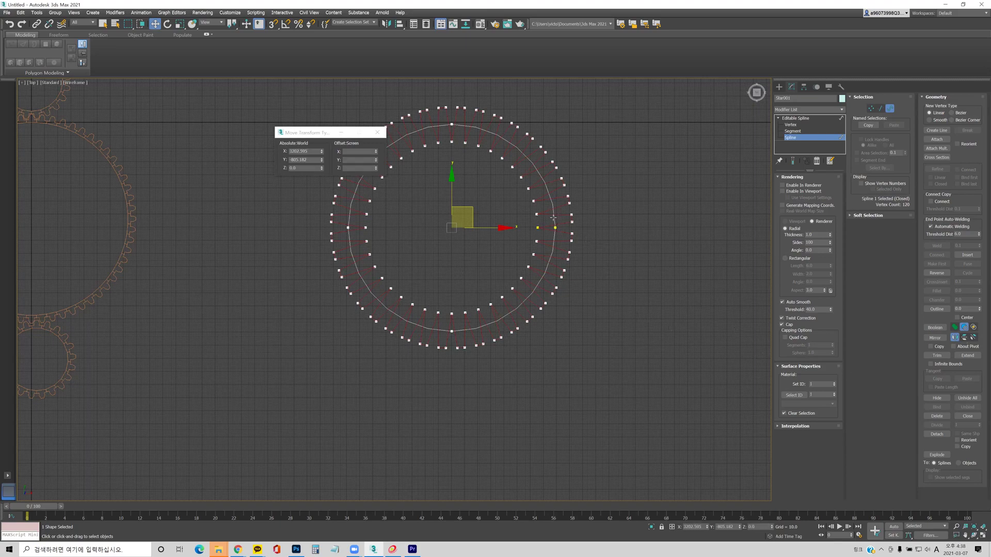
click(934, 327)
click(554, 215)
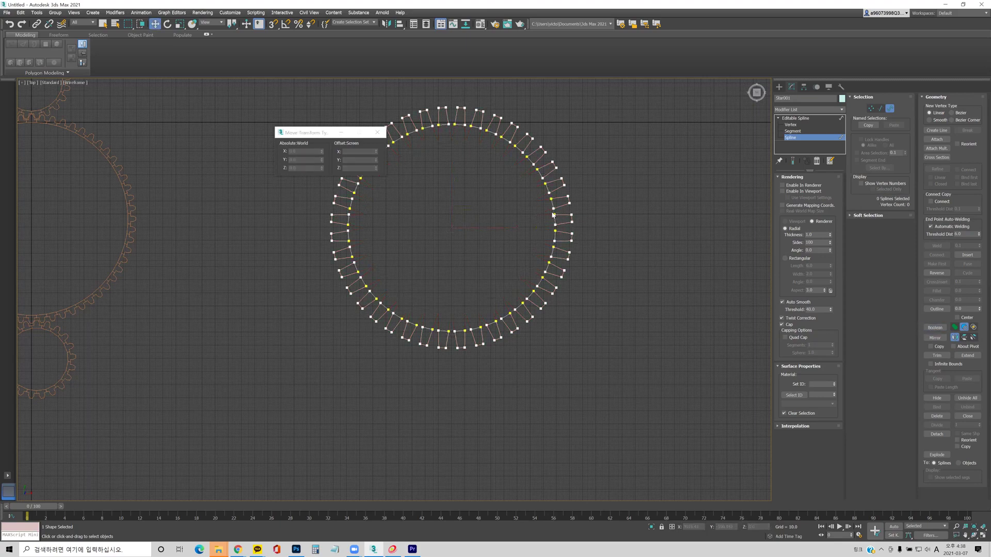
scroll(535, 161, up, 4)
click(539, 204)
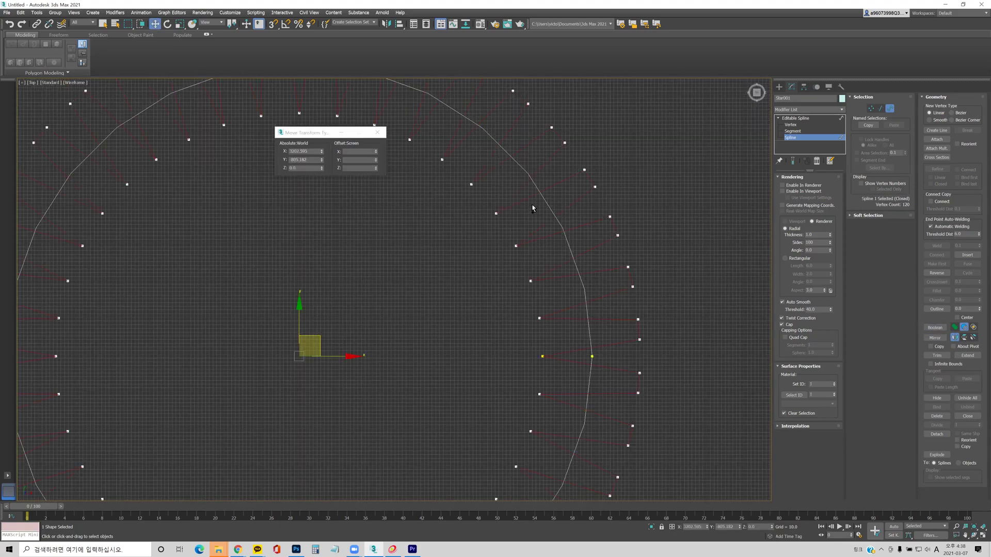
Step: Merge the circle spline and the star spline with a Boolean Union, and deselect the resulting gear outline
click(955, 328)
click(567, 242)
click(933, 328)
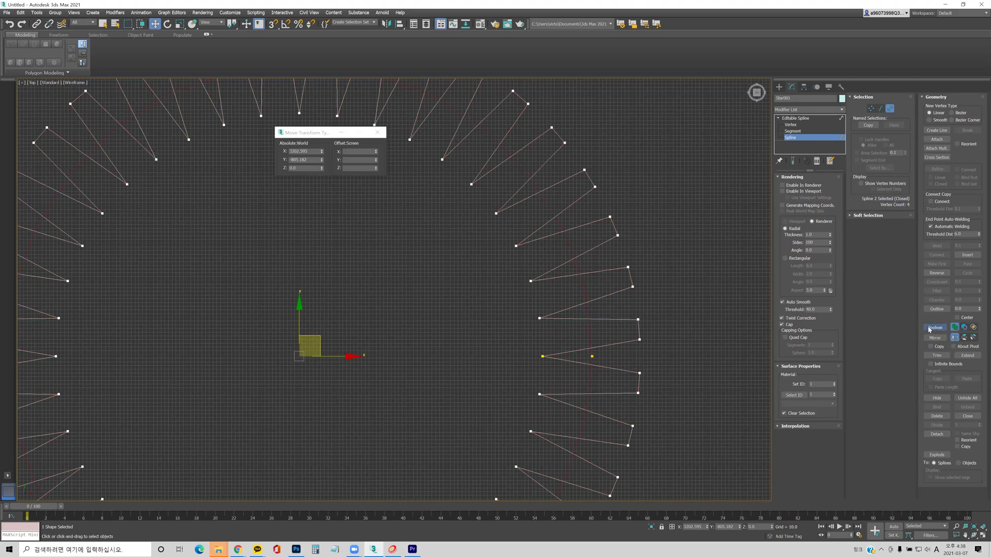
click(594, 253)
scroll(502, 298, down, 8)
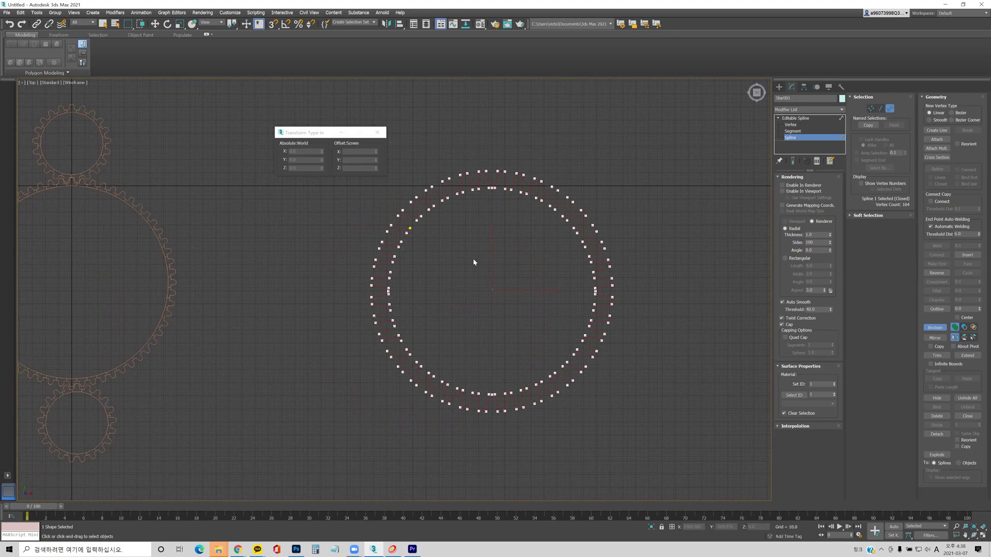
scroll(469, 262, up, 6)
scroll(470, 264, down, 4)
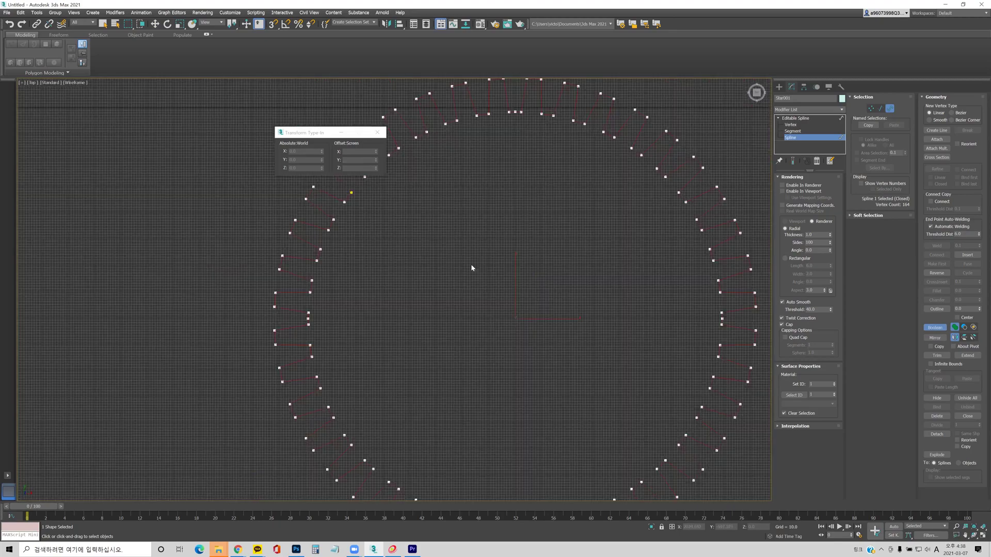
middle_drag(509, 300, 593, 277)
scroll(413, 272, down, 2)
scroll(593, 279, up, 2)
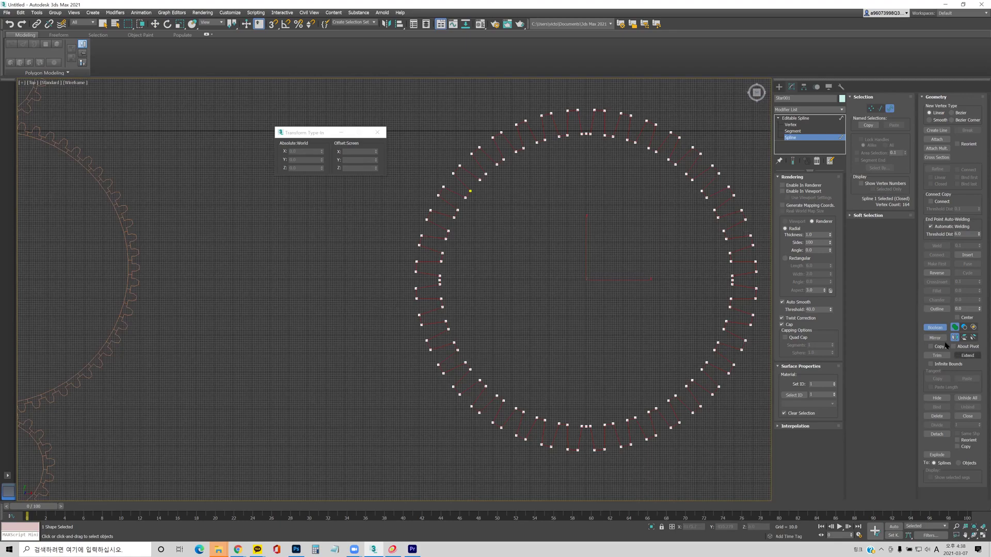
key(w)
click(565, 297)
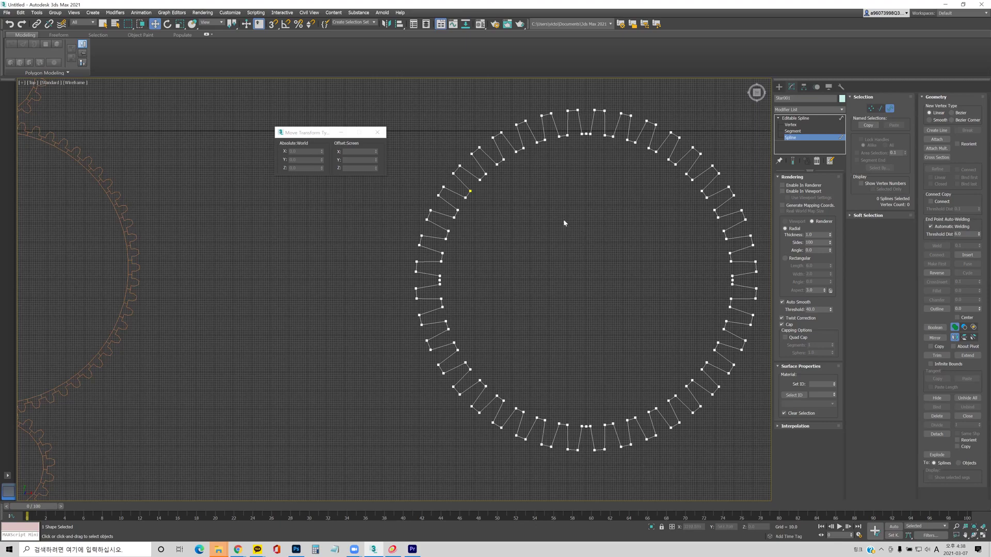
Step: Select the two tip vertices of the tooth just left of the gear outline's topmost gap at Vertex level
middle_drag(598, 204, 474, 241)
scroll(460, 183, up, 5)
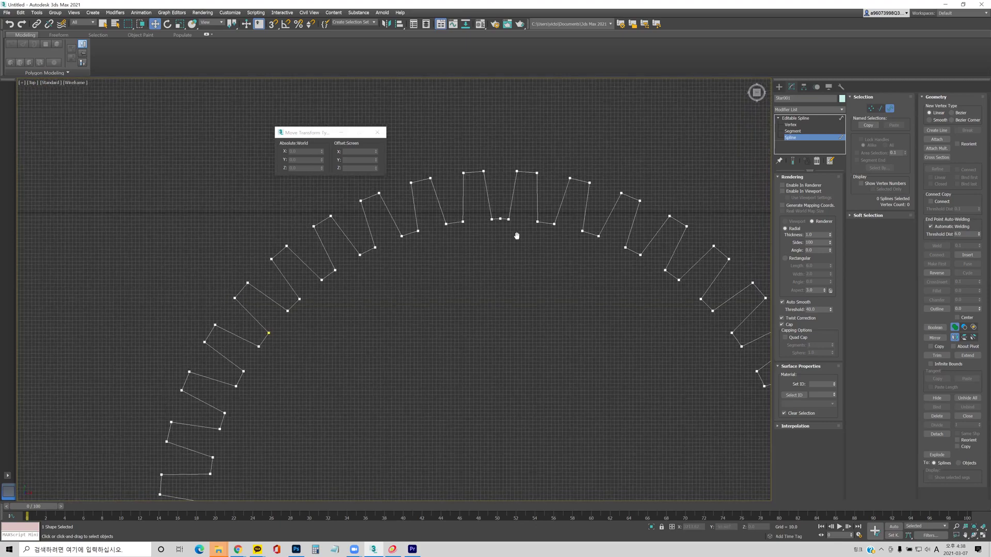
drag(508, 182, 507, 183)
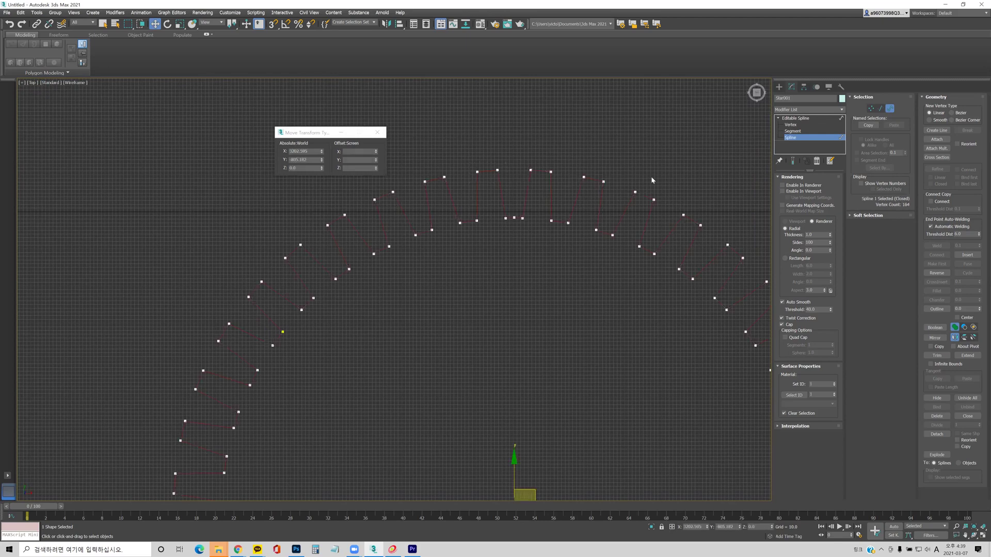
drag(465, 161, 512, 181)
click(790, 124)
click(790, 124)
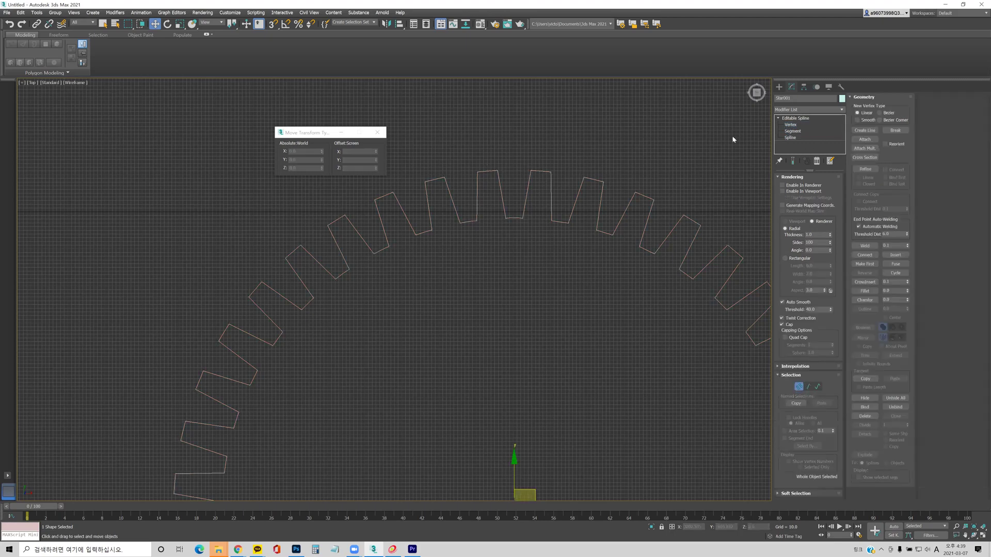
click(793, 126)
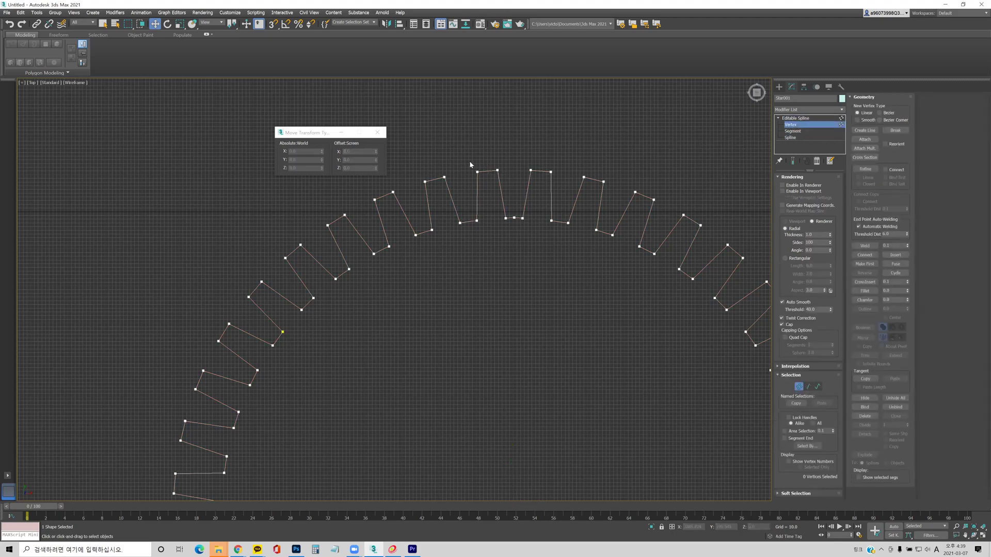
drag(470, 165, 504, 178)
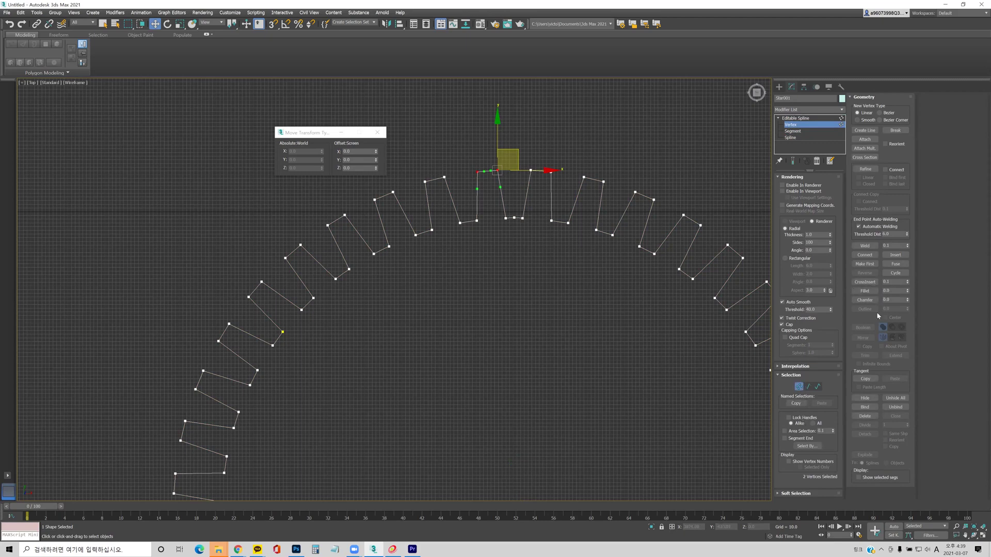
Step: Fillet the selected tooth's two tip corners and the root corner on each side of it
click(864, 291)
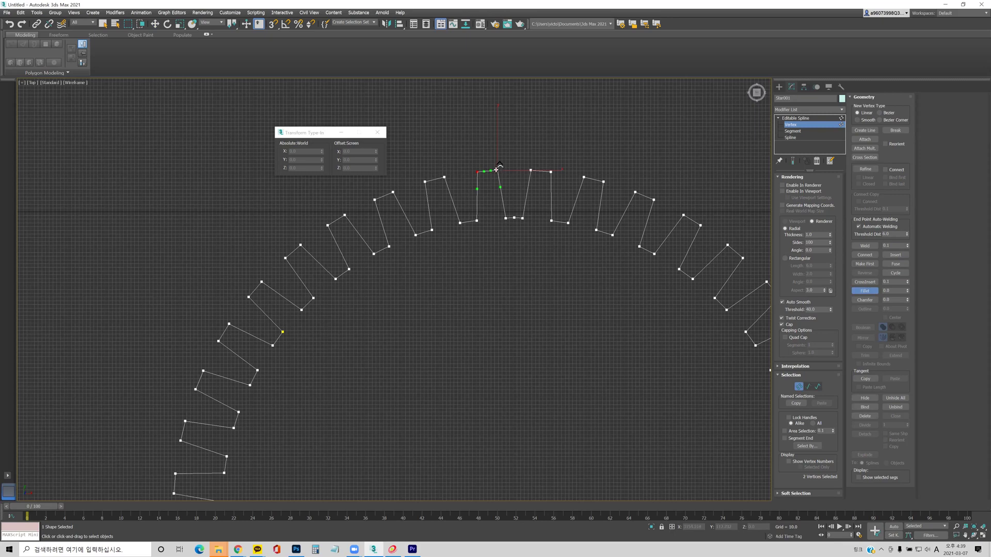
drag(497, 169, 497, 167)
drag(507, 215, 510, 215)
drag(476, 220, 477, 216)
scroll(535, 248, down, 2)
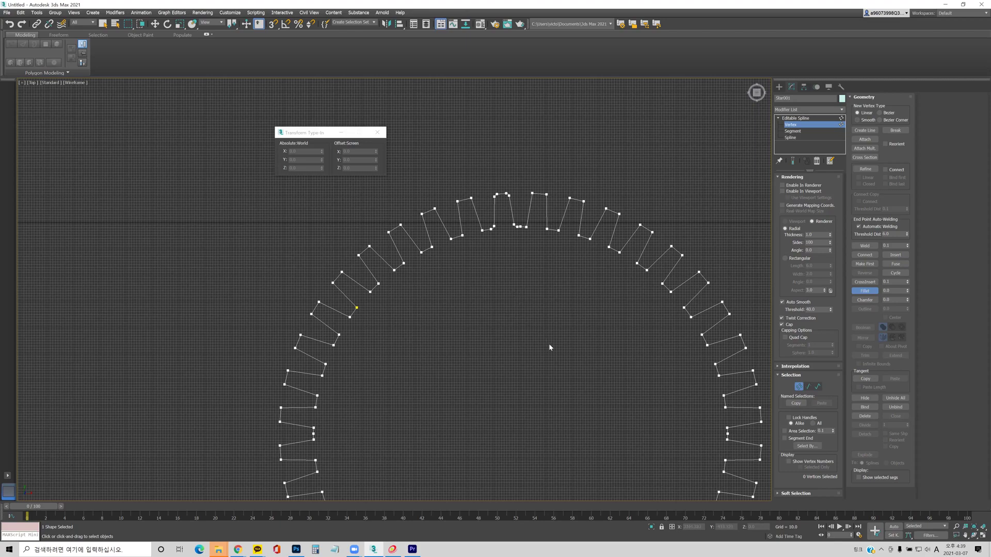
middle_drag(569, 367, 438, 243)
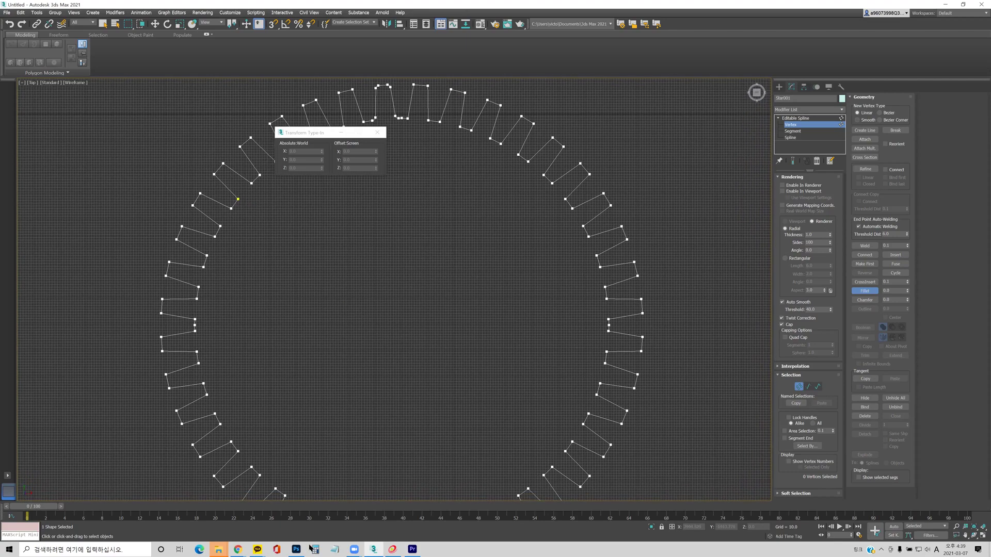
Step: Switch to Chrome to examine the photo of assorted steampunk gears on the Wish product page, and return to 3ds Max
mouse_move(241, 548)
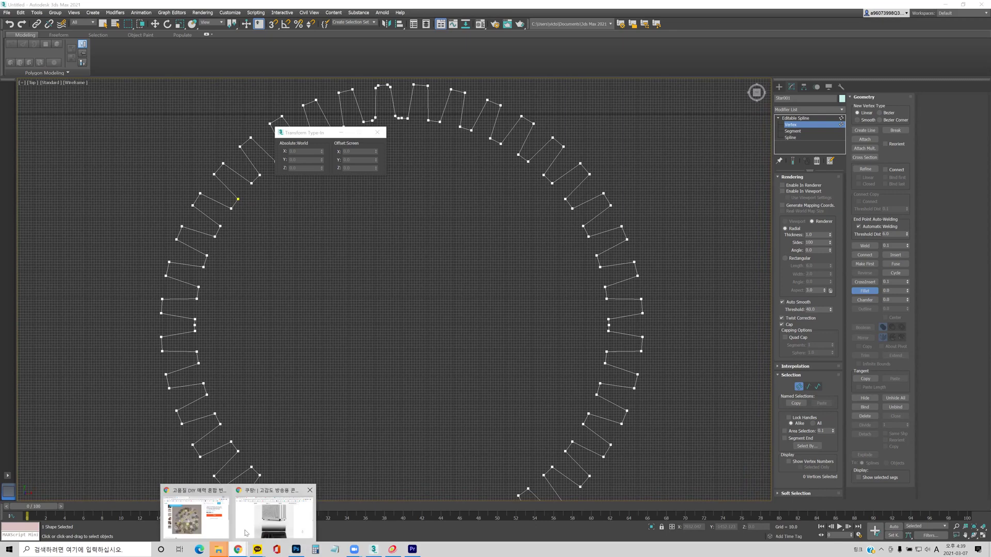
click(197, 513)
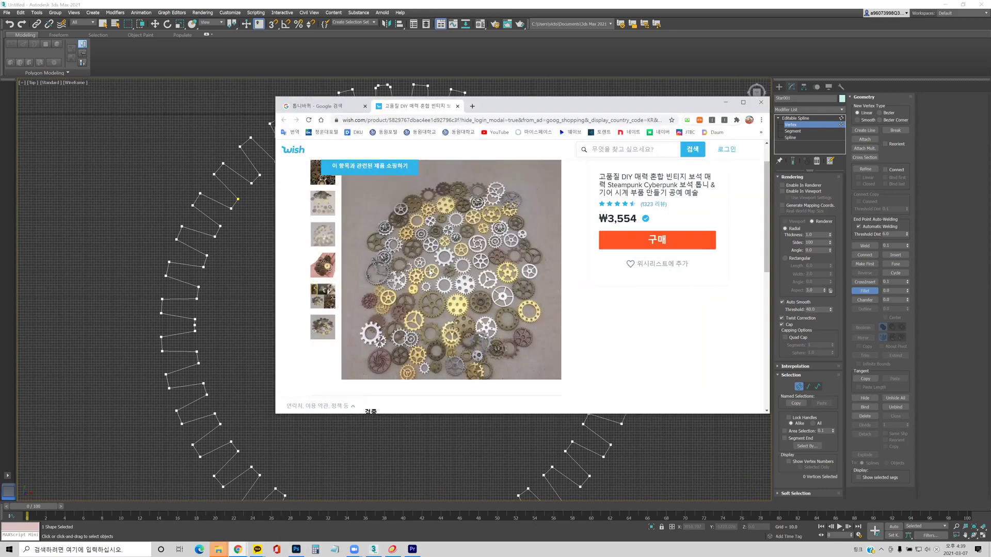
scroll(431, 272, up, 1)
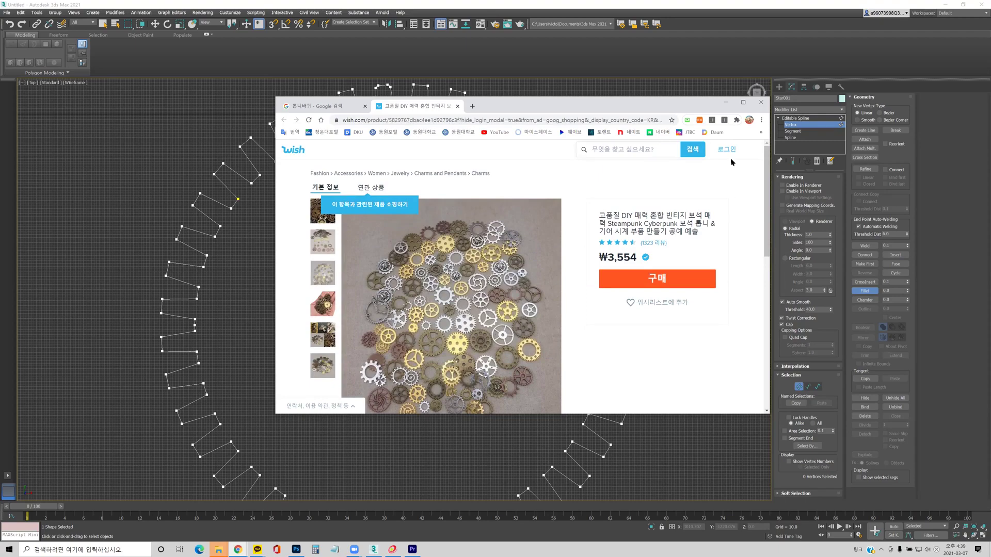
click(726, 102)
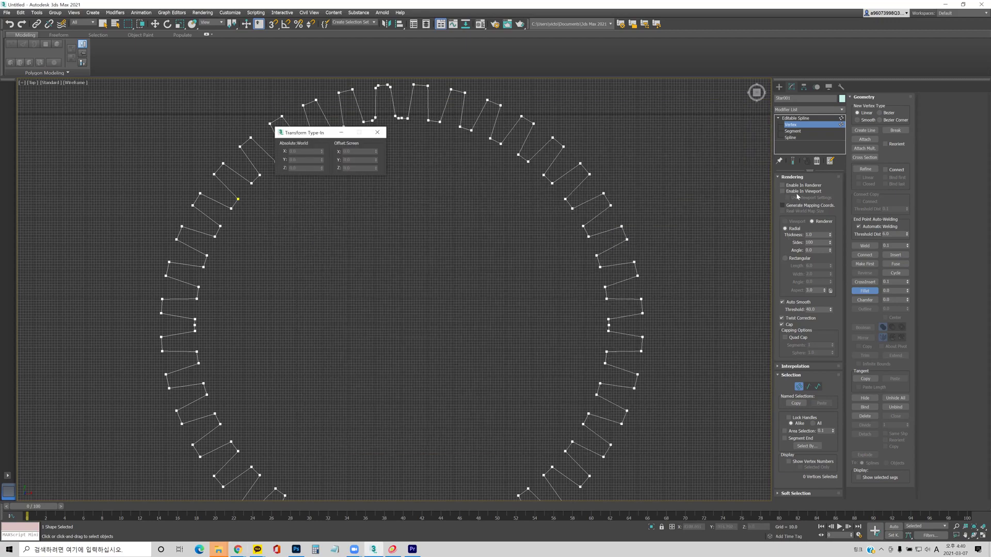
Step: Draw a circle of about 155 radius at the gear outline's centre and one of about 108 radius above it, inside the top teeth
click(780, 87)
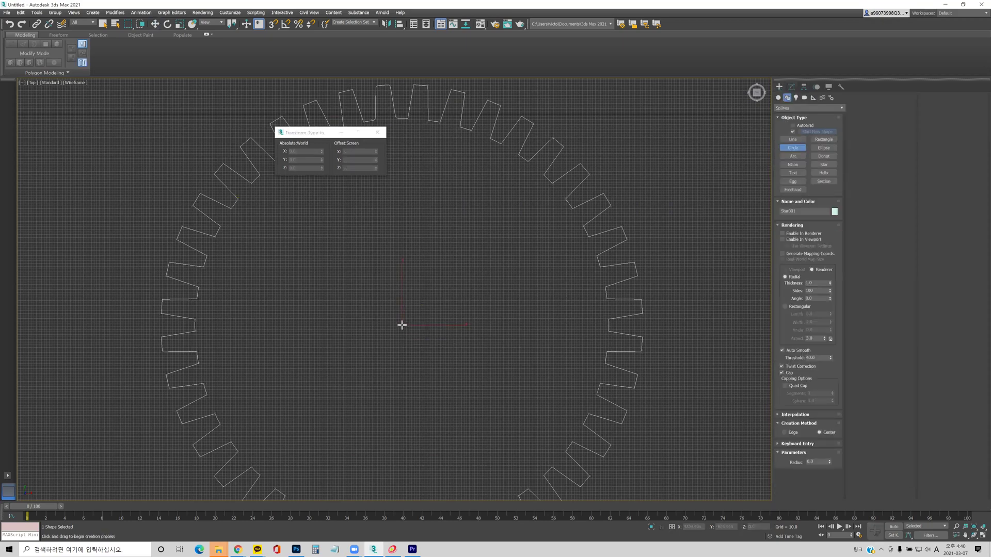
drag(402, 325, 440, 339)
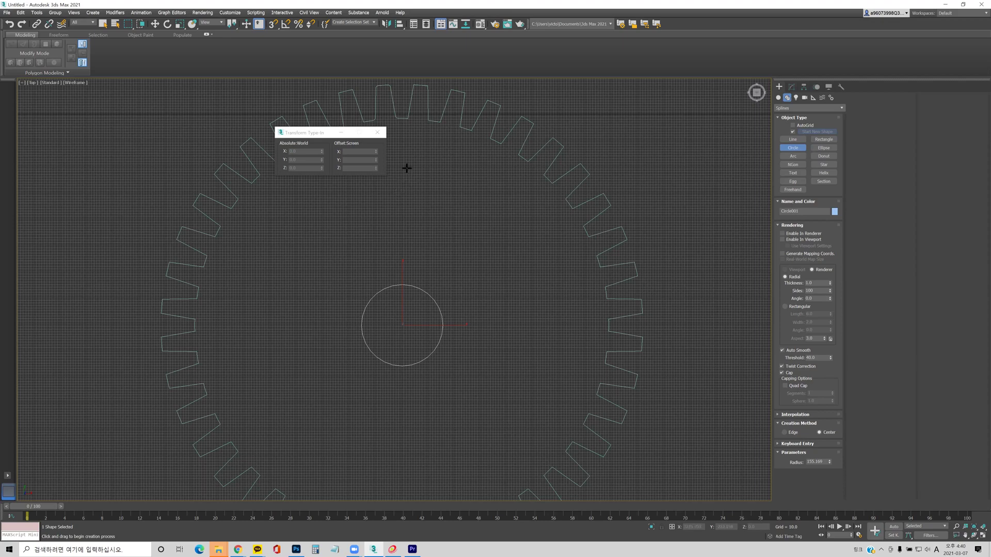
drag(402, 169, 424, 185)
drag(312, 132, 121, 132)
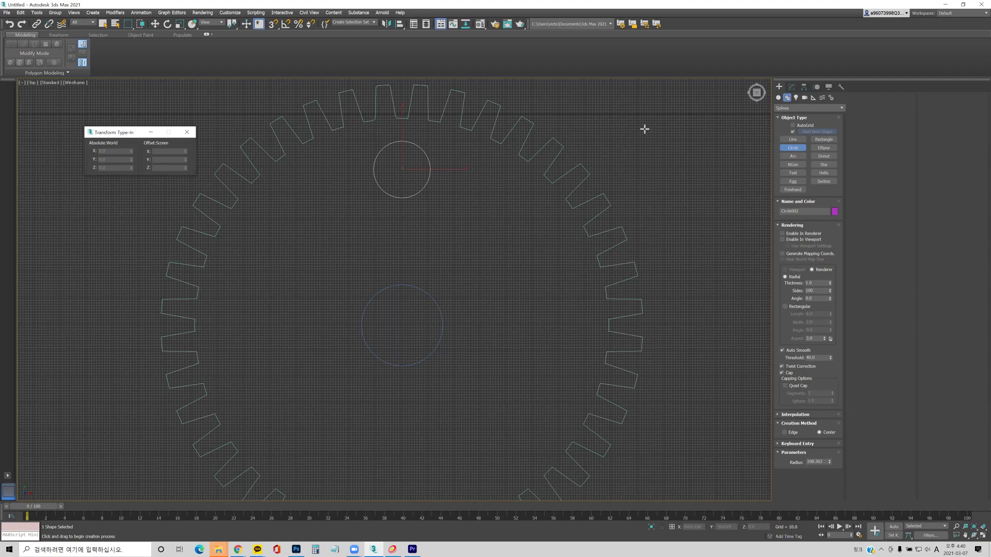
Step: Set up rotation of the small upper circle with angle snap, using the gear outline as picked coordinate system and its transform centre as pivot
key(e)
key(a)
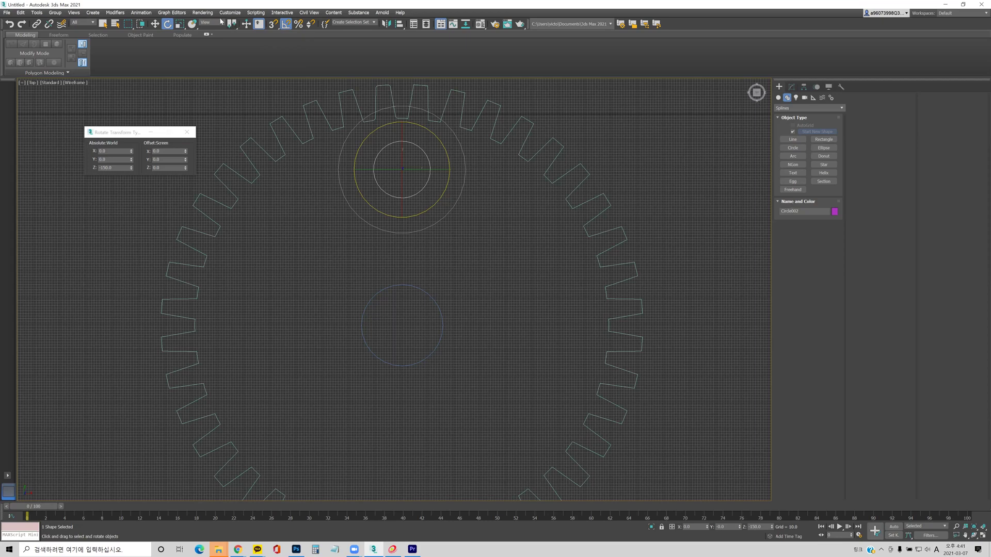
click(210, 22)
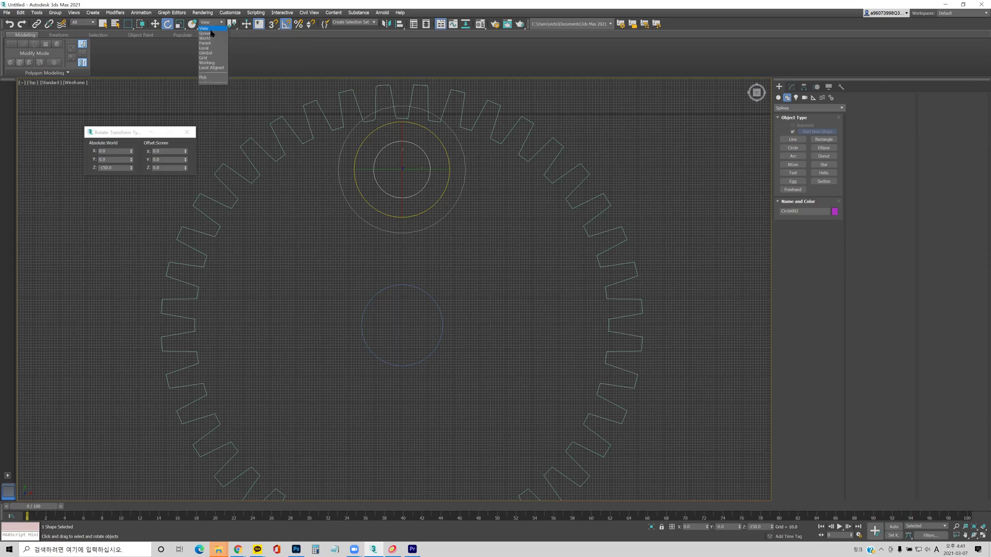
click(205, 78)
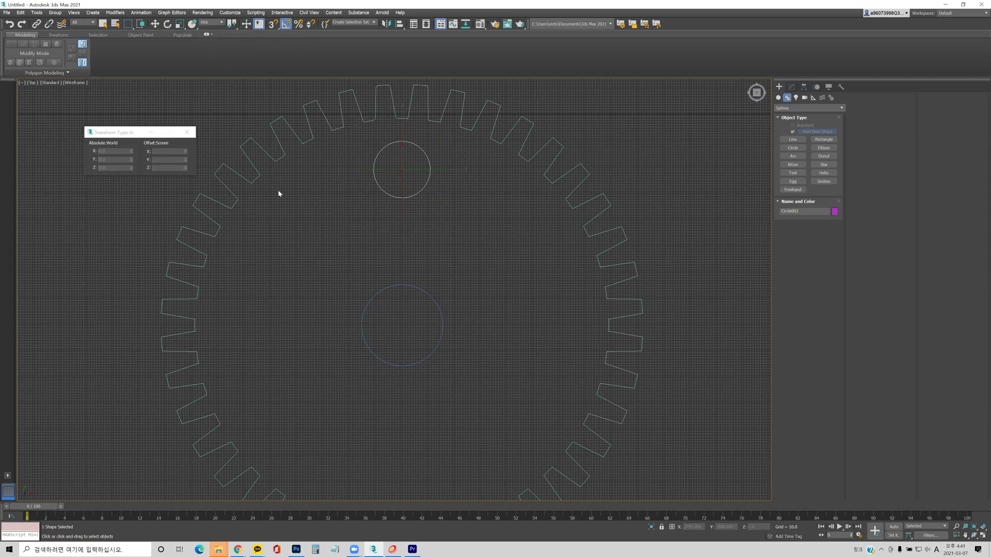
key(e)
click(311, 140)
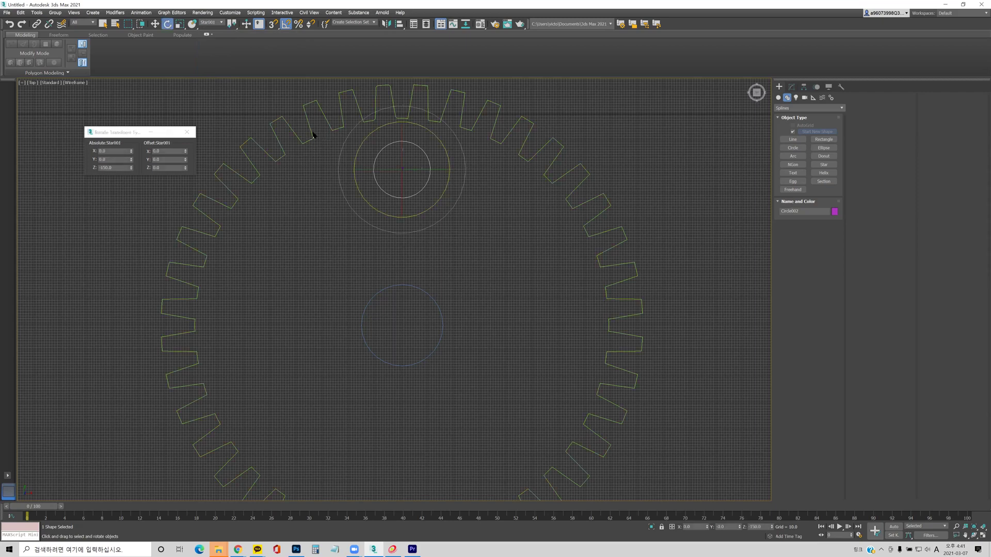
drag(232, 24, 232, 65)
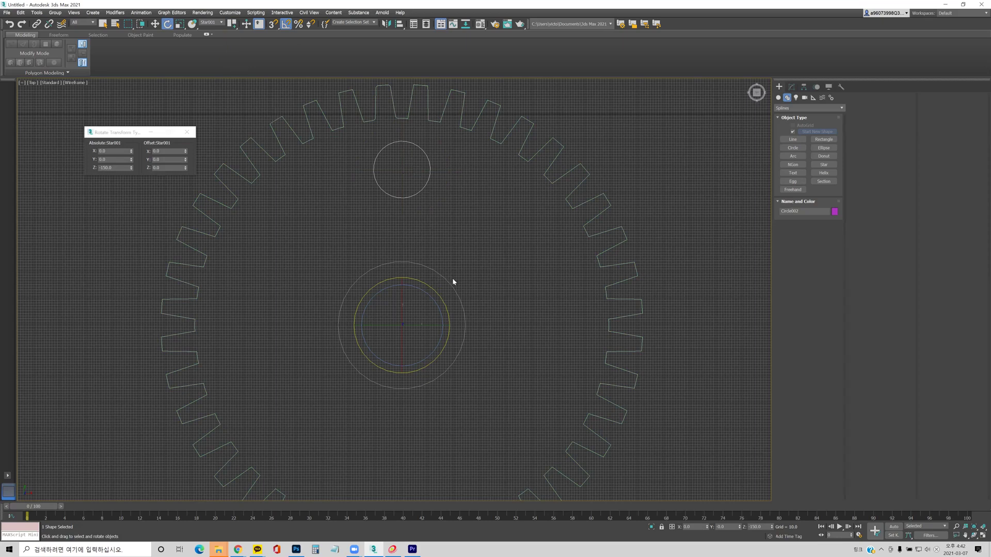
Step: Rotate-clone the small circle around the gear's centre in 45-degree increments, making seven copies
mouse_move(432, 286)
mouse_down()
mouse_move(444, 303)
mouse_move(442, 338)
mouse_move(425, 358)
mouse_move(448, 266)
mouse_move(392, 268)
mouse_move(372, 284)
mouse_move(406, 227)
mouse_move(429, 239)
mouse_move(427, 285)
mouse_move(446, 302)
mouse_up()
key(ctrl+z)
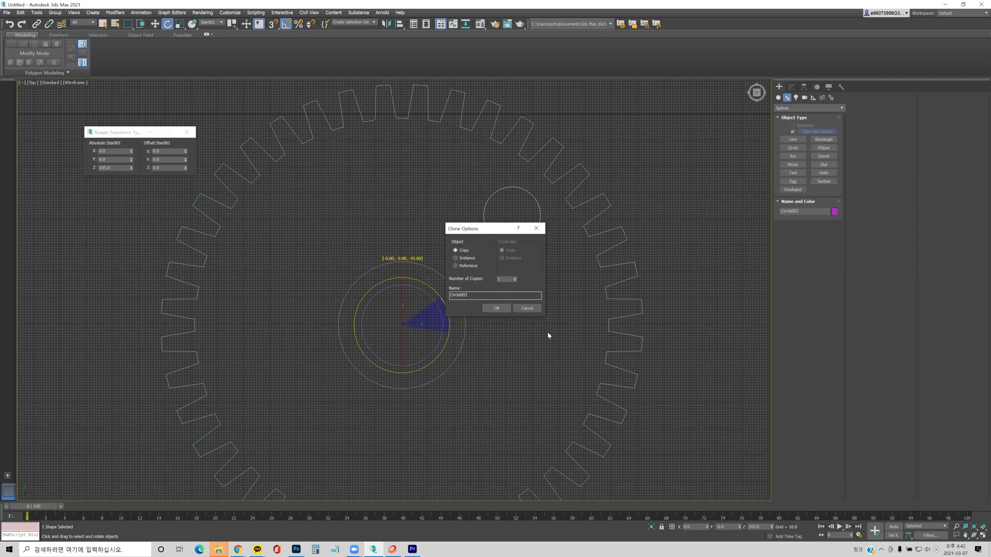
click(515, 277)
click(515, 278)
click(515, 277)
click(515, 281)
click(503, 308)
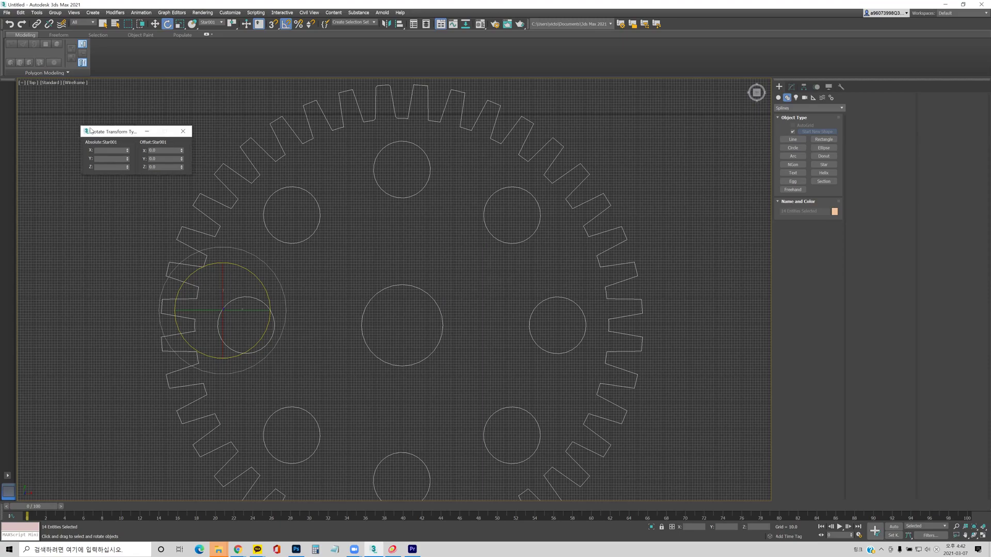
Step: Copy only the toothed gear outline about 2033 units along X, beside the original
drag(129, 133, 57, 124)
key(Delete)
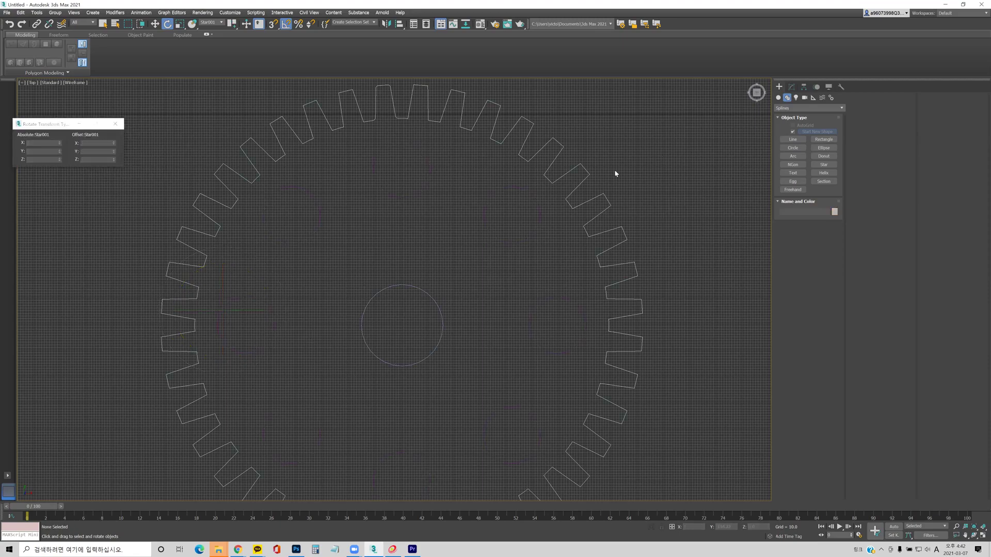
drag(625, 143, 548, 161)
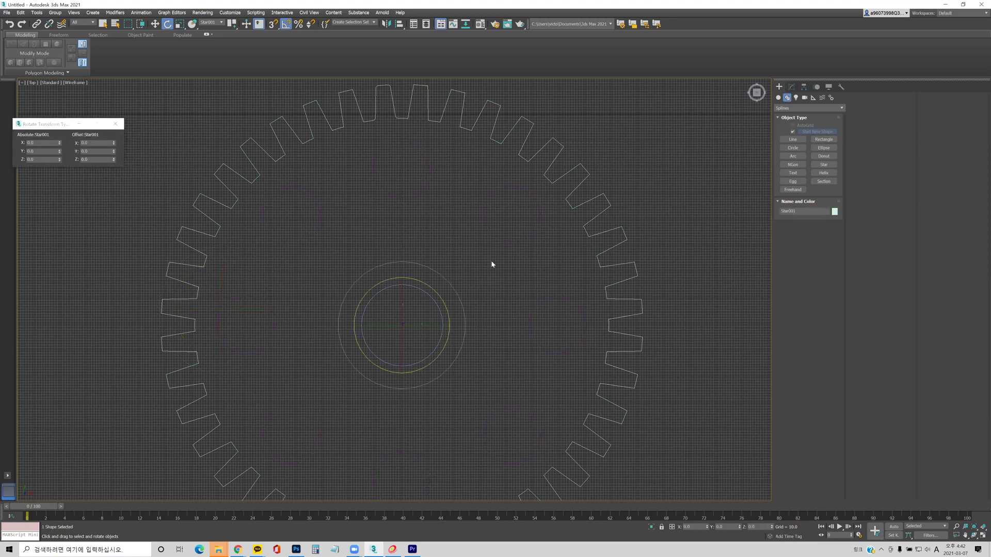
scroll(495, 260, down, 5)
key(w)
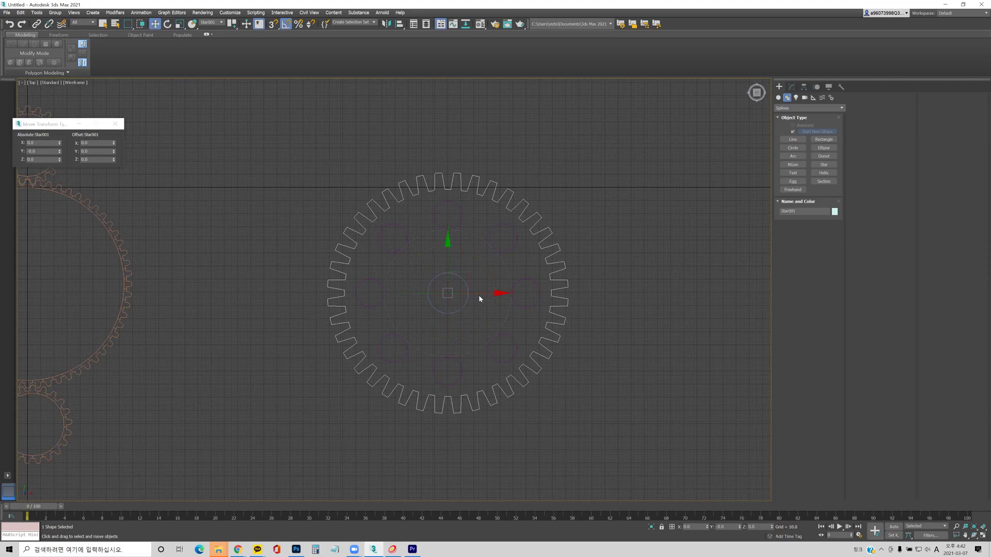
shift+drag(480, 299, 755, 294)
key(Return)
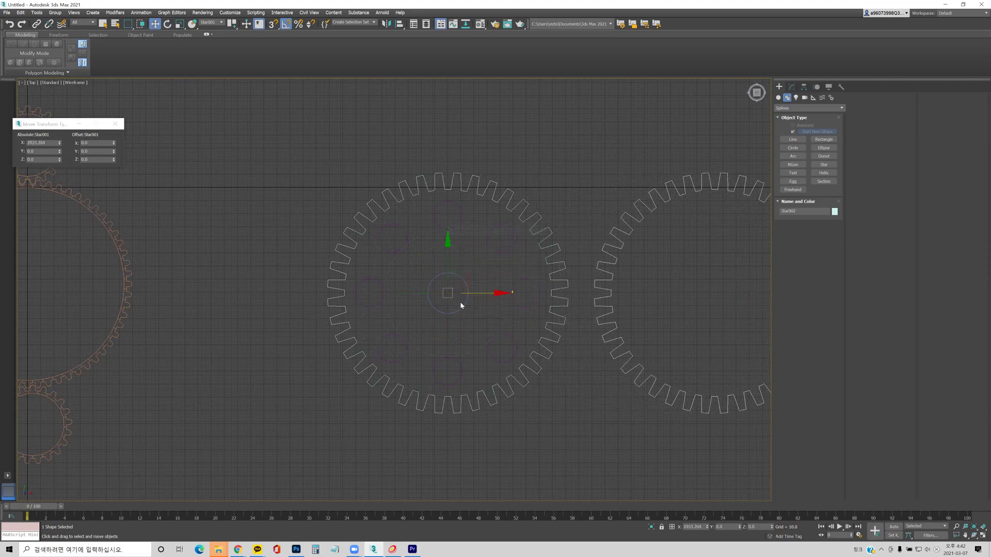
Step: Attach the centre circle and the eight surrounding circles to the original gear outline
middle_drag(460, 302, 353, 247)
drag(429, 391, 429, 390)
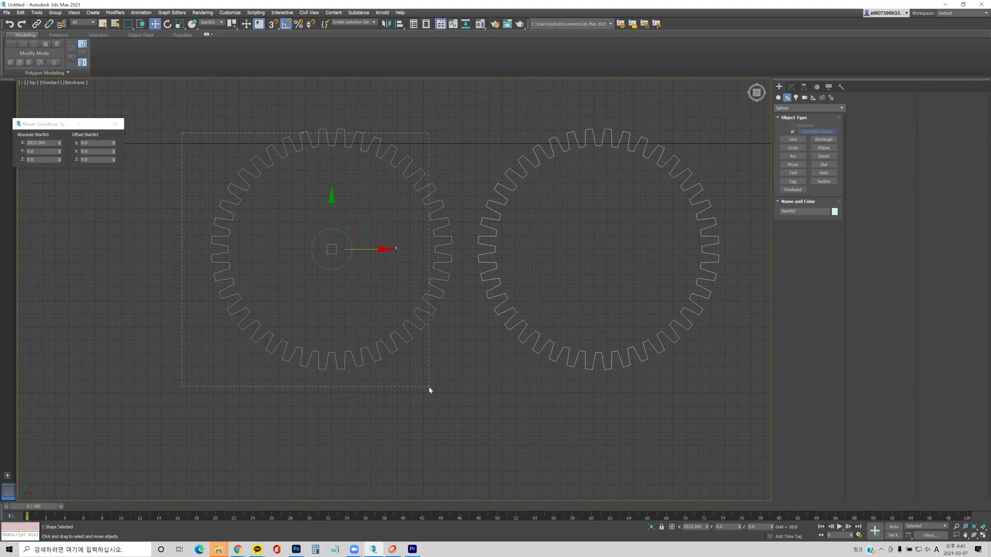
drag(290, 169, 289, 169)
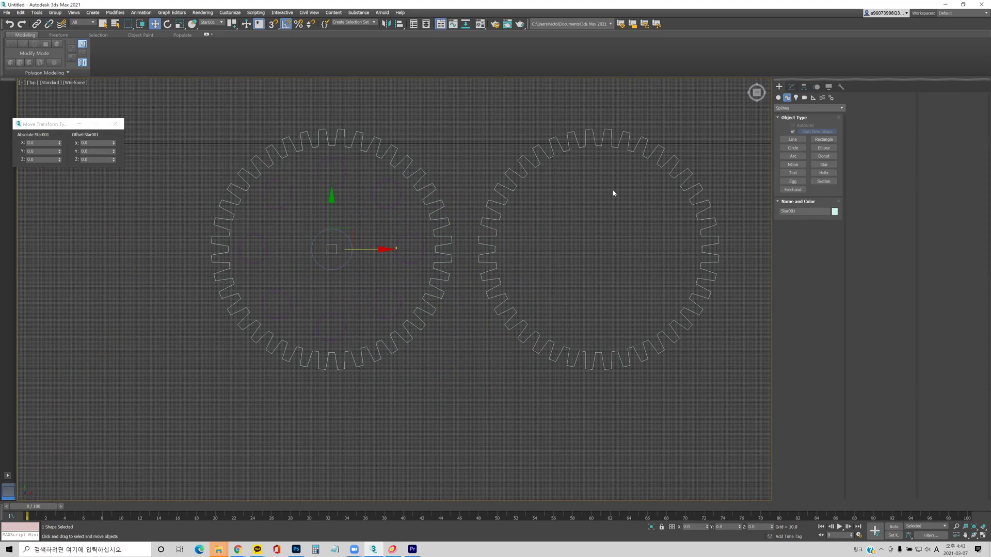
click(791, 87)
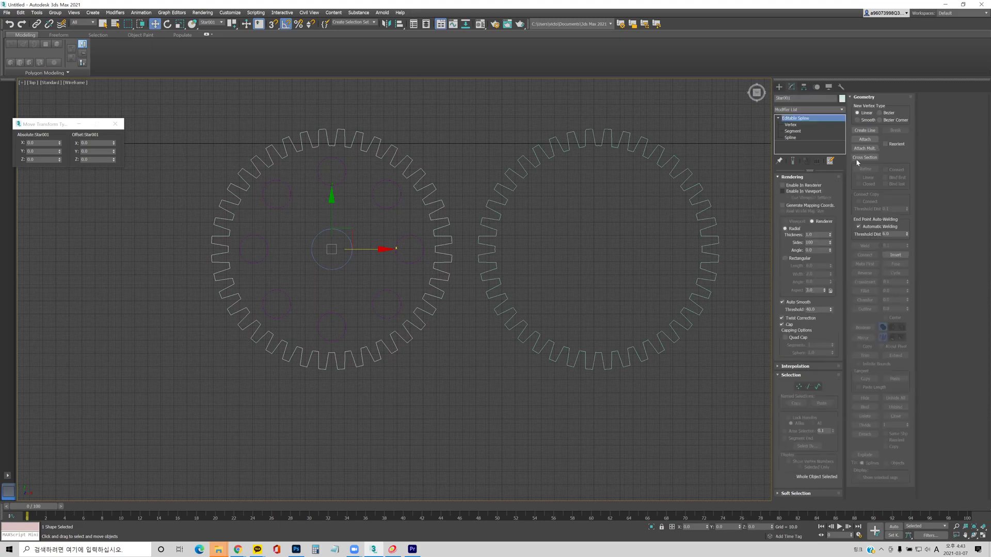
click(865, 140)
click(342, 182)
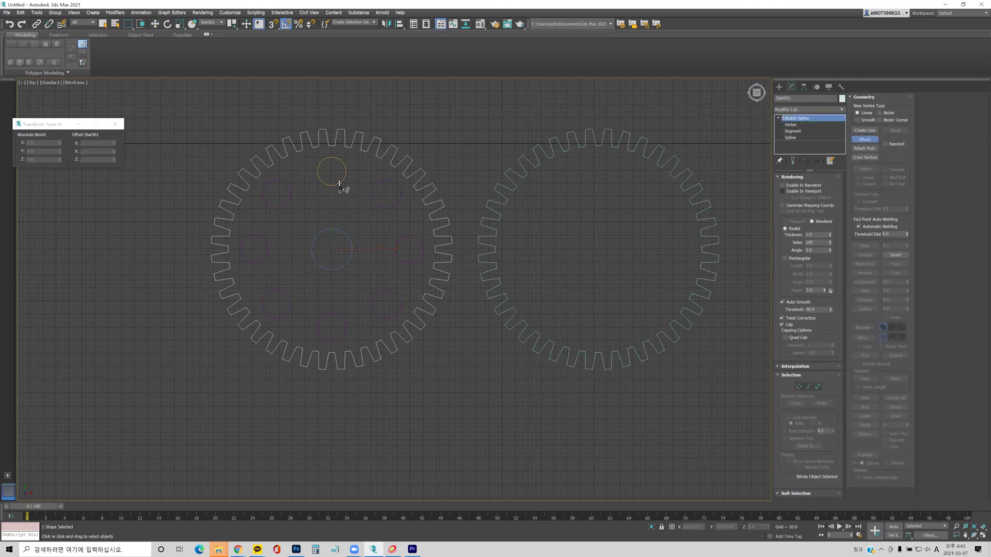
click(290, 198)
click(267, 242)
click(289, 298)
click(333, 316)
click(377, 296)
click(397, 258)
click(389, 209)
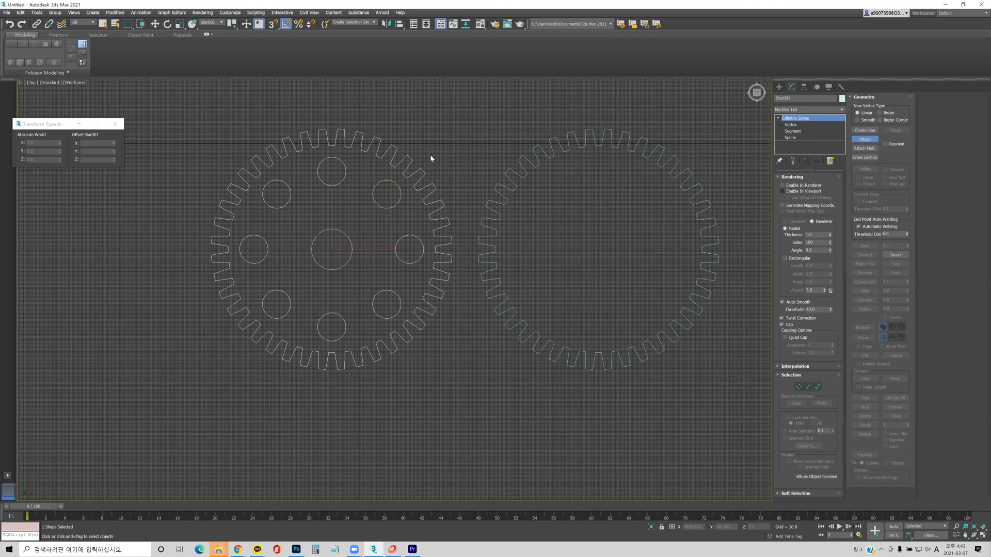
Step: Apply an Extrude modifier to the gear outline with its holes and inspect the solid in the Perspective view
click(792, 110)
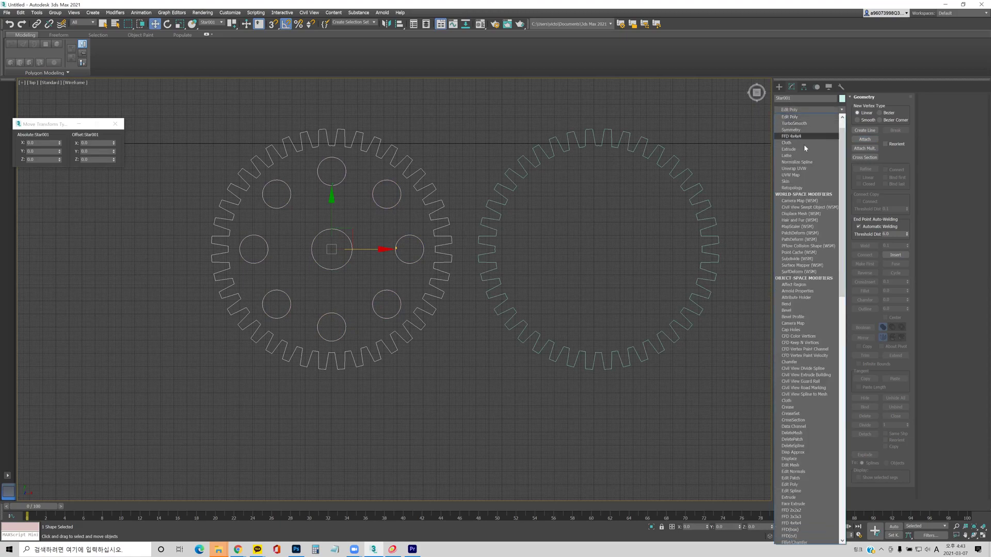
click(790, 150)
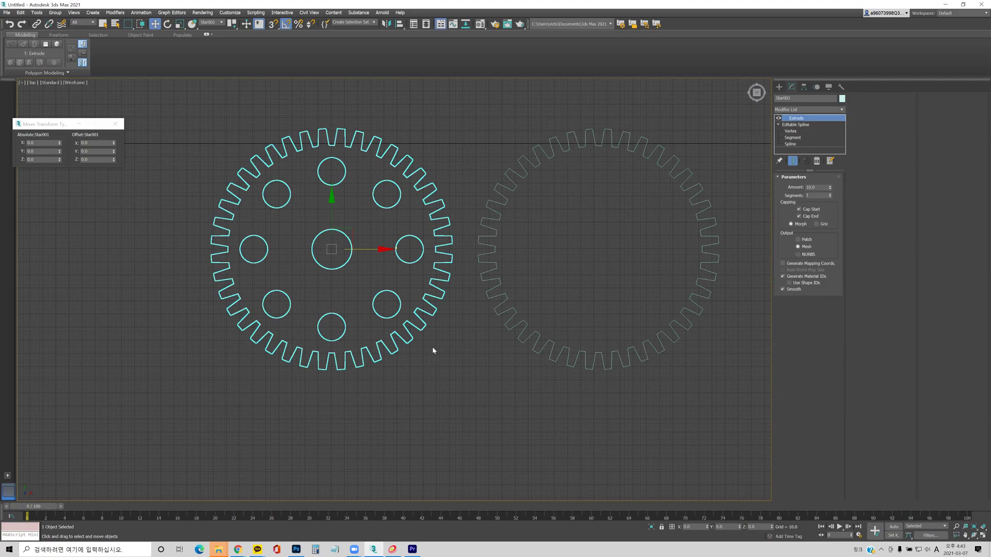
key(p)
middle_drag(349, 261, 494, 247)
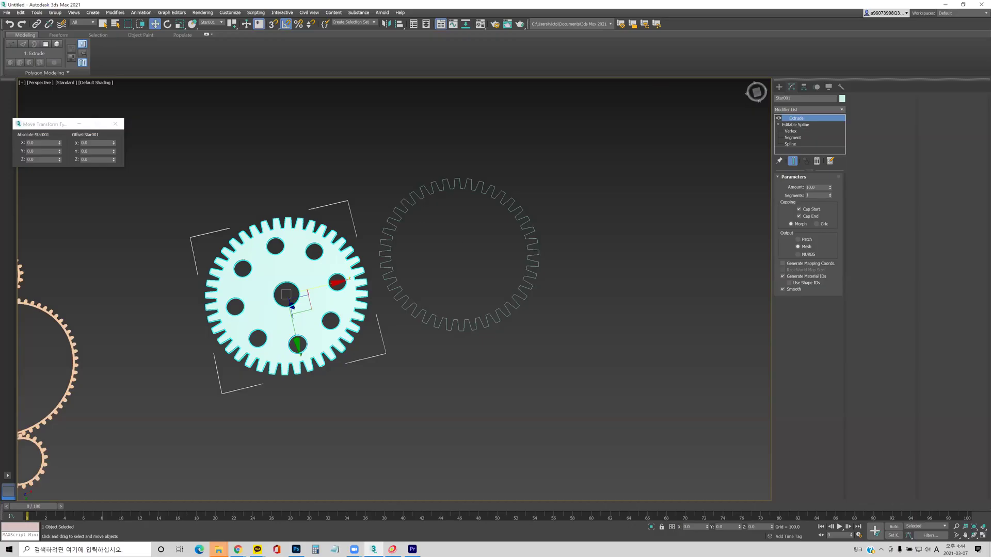
key(alt+Tab)
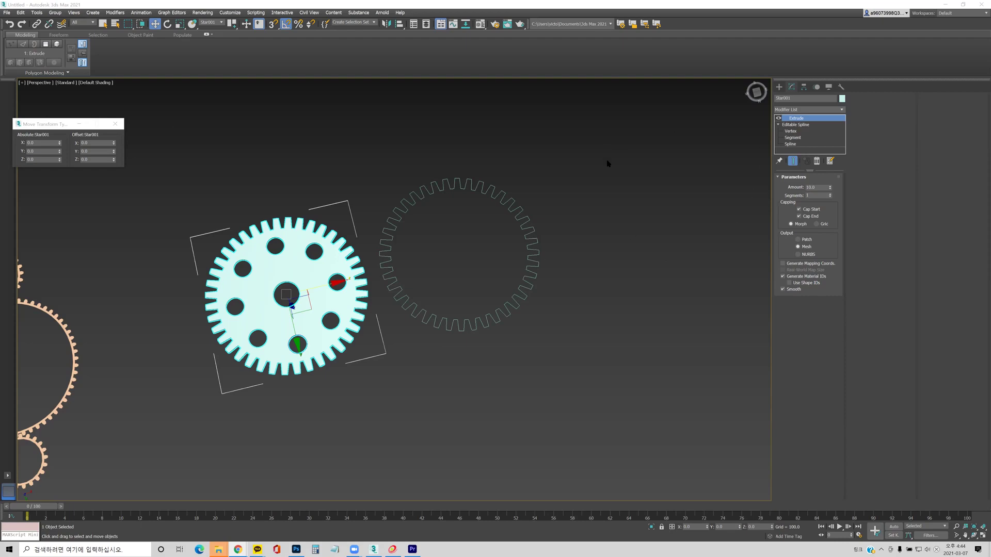
Step: Draw a circle of about 289 radius near the middle of the copied gear outline in the Top view
key(t)
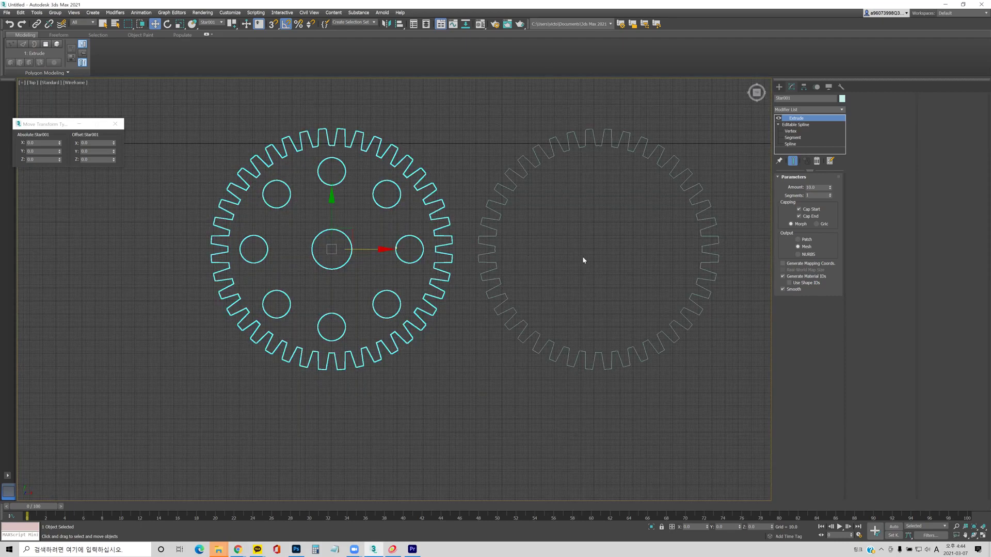
click(780, 87)
click(792, 147)
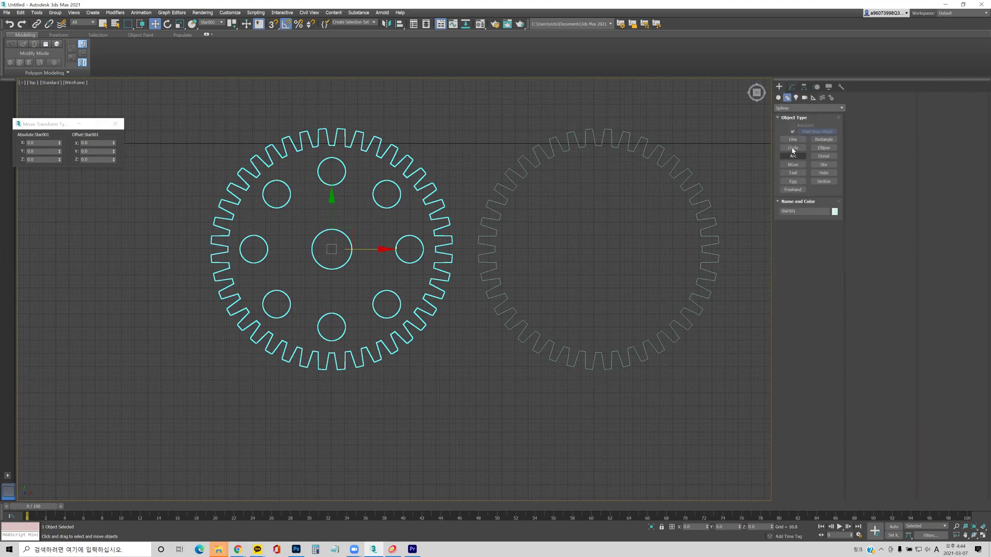
mouse_move(594, 242)
mouse_down()
mouse_move(626, 275)
mouse_move(617, 256)
mouse_move(623, 266)
mouse_up()
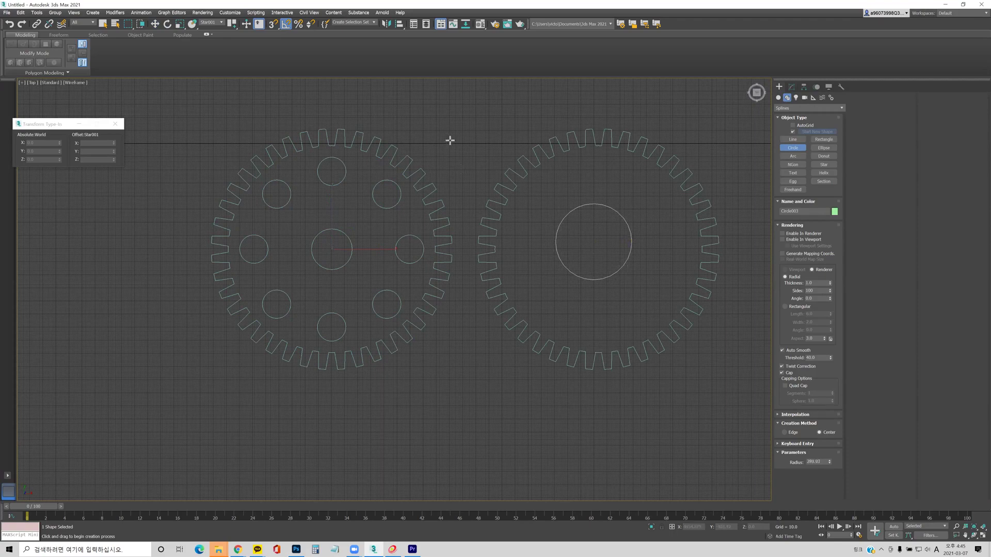
Step: Align the new circle to the copied gear outline, centre to centre, on the X, Y and Z positions
click(400, 24)
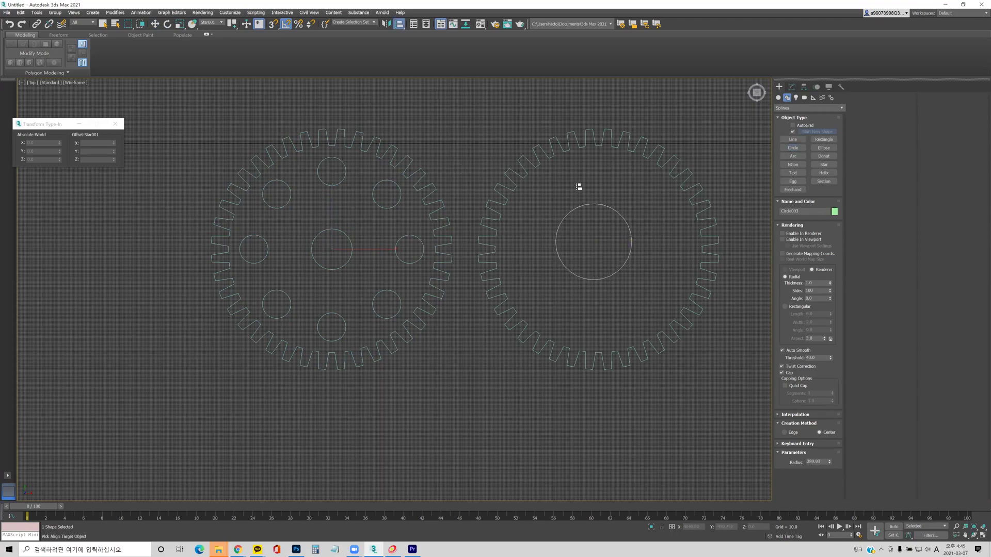
click(564, 148)
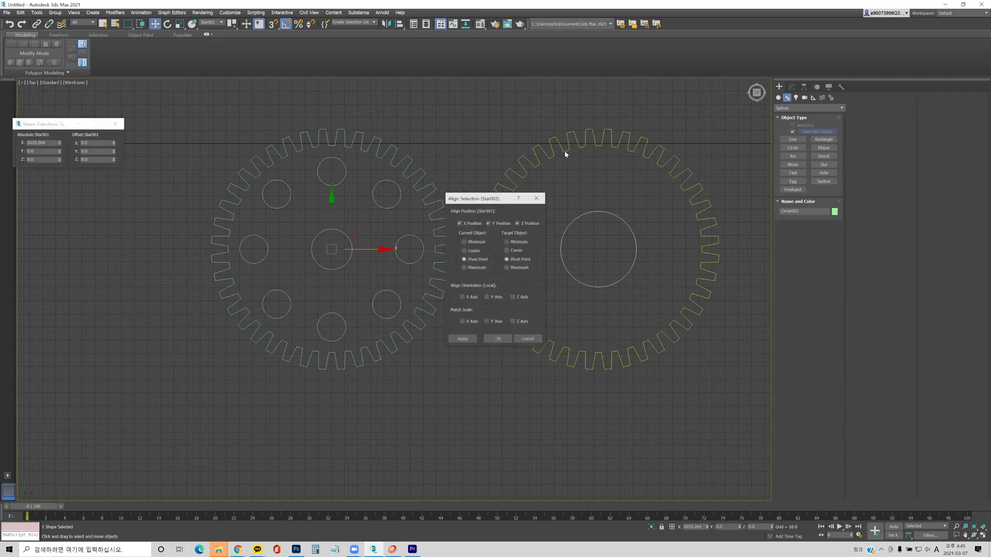
click(464, 251)
click(507, 250)
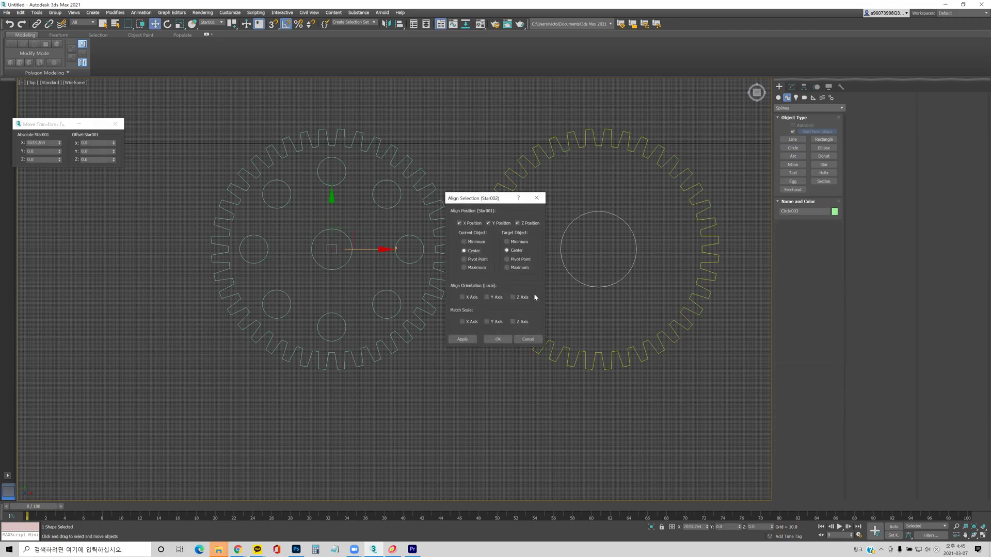
click(498, 341)
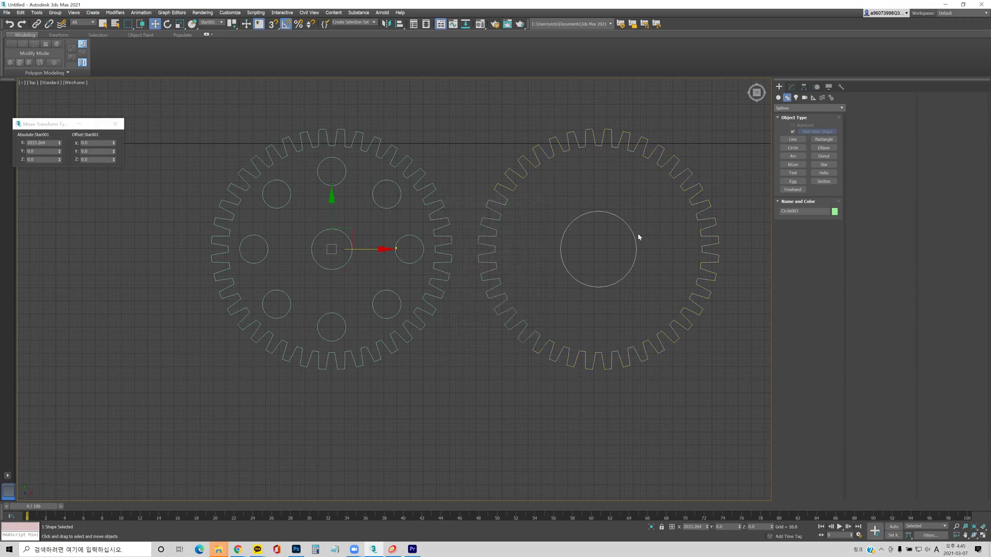
Step: Scale-copy the circle in the copied gear into two concentric circles, a smaller one at about 49% and a larger one at about 238%
key(r)
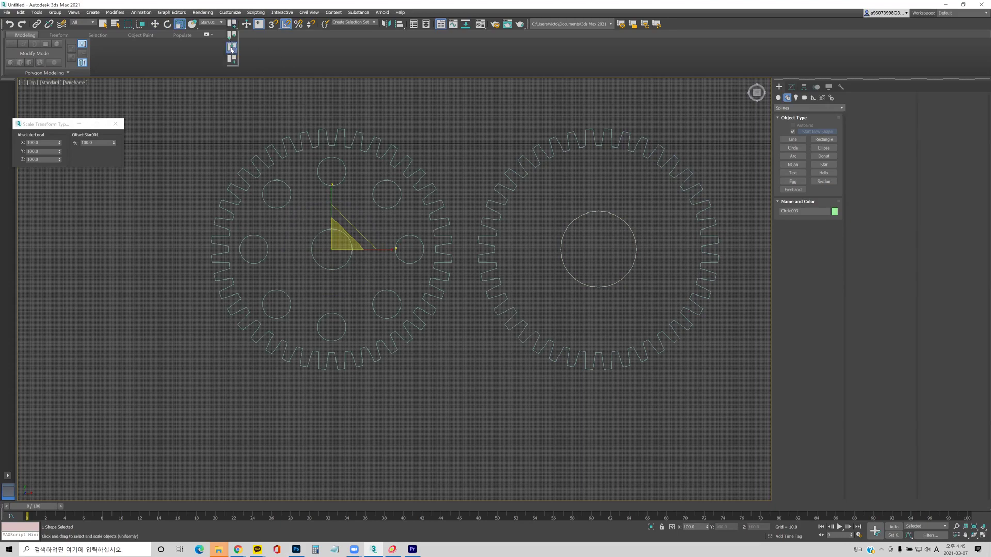
click(632, 228)
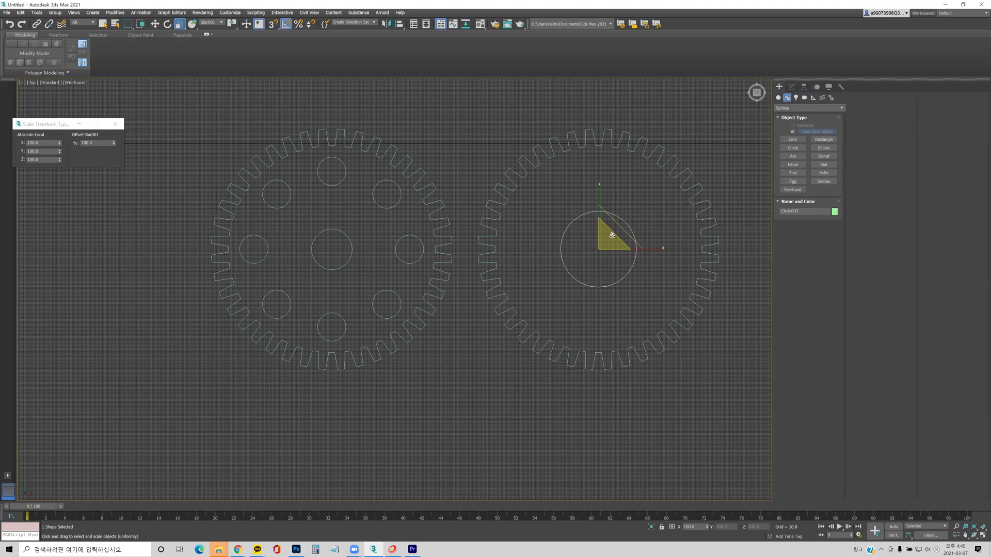
shift+drag(612, 235, 591, 264)
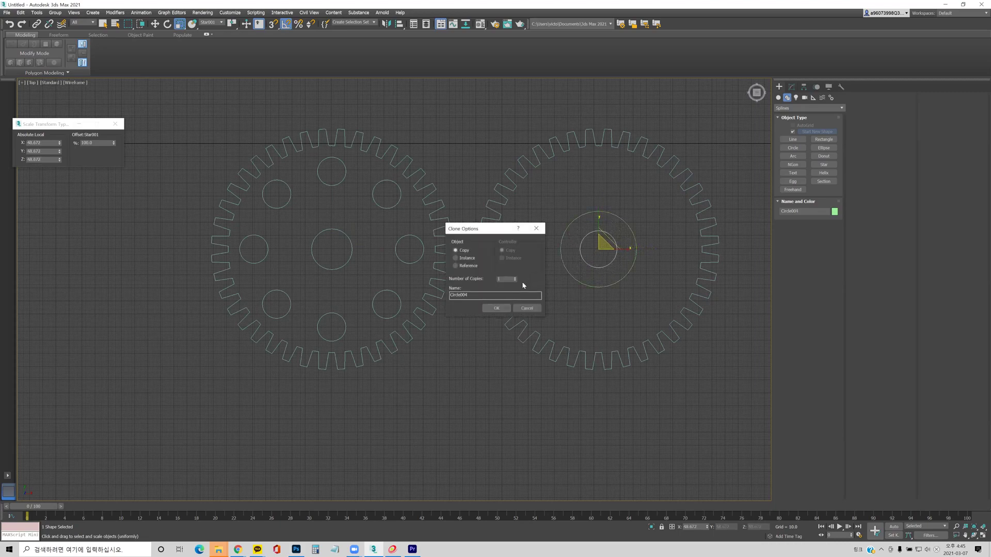
click(498, 308)
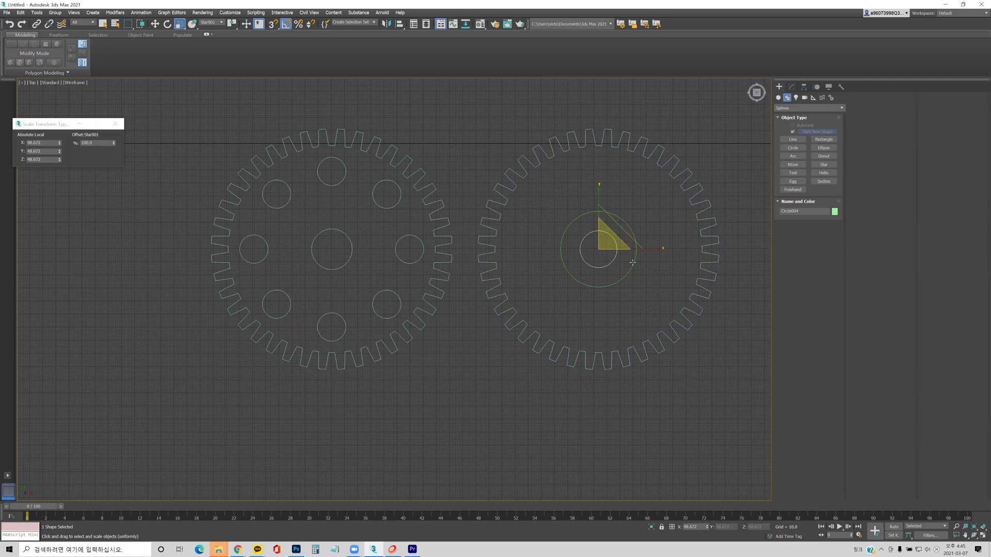
mouse_move(633, 262)
shift+mouse_down()
mouse_move(612, 236)
mouse_move(714, 135)
shift+mouse_up()
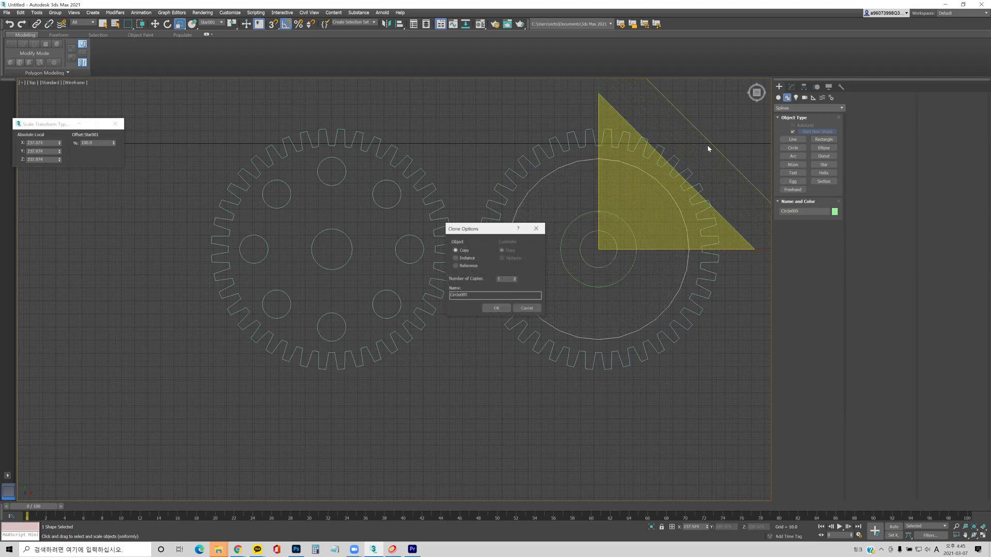
click(494, 308)
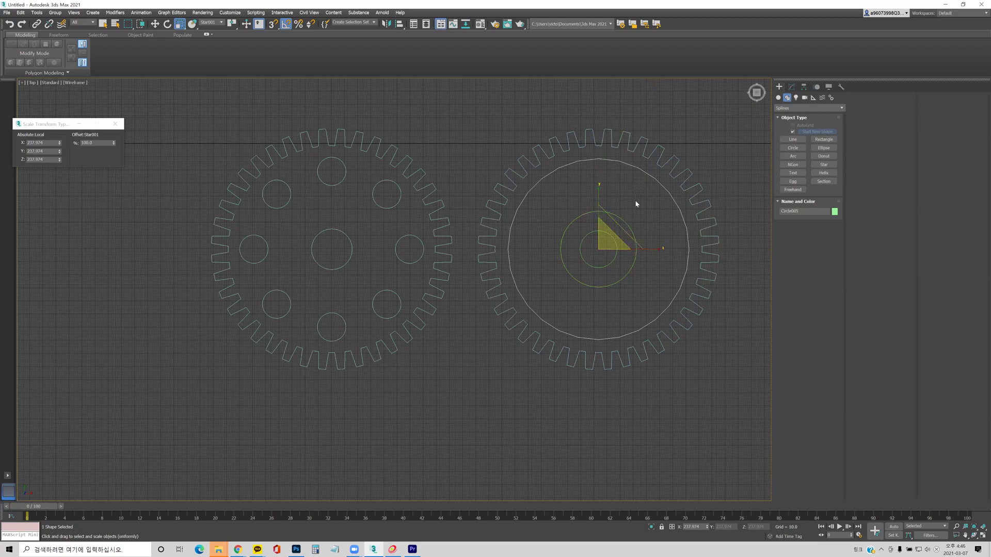
Step: Draw a straight vertical line from above the copied gear's teeth down to the gear's centre
click(792, 140)
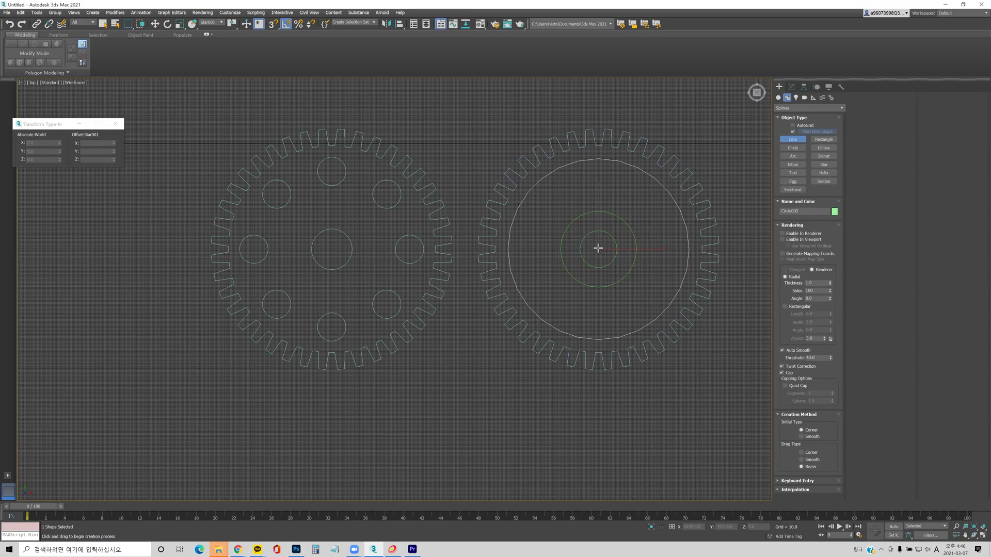
click(598, 249)
right_click(599, 110)
click(594, 109)
click(593, 249)
right_click(597, 249)
right_click(560, 192)
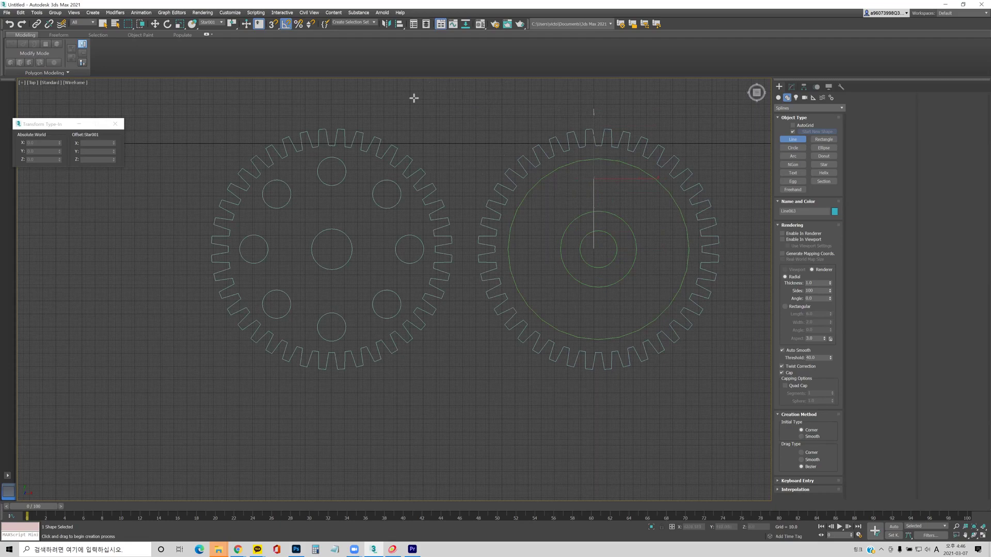
Step: Align the line centre to centre with the copied gear outline on X, Y and Z, and stretch it along Y past the teeth
click(400, 24)
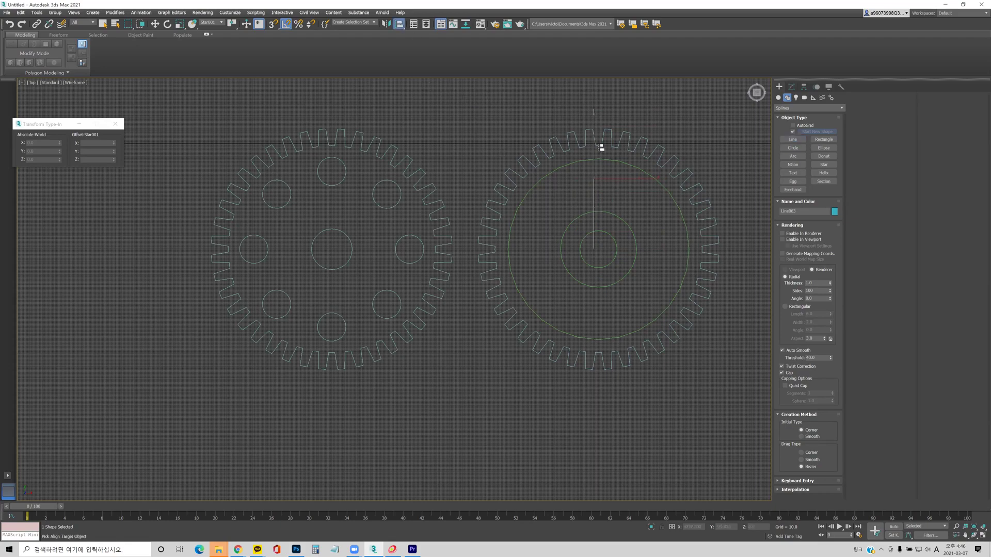
click(598, 145)
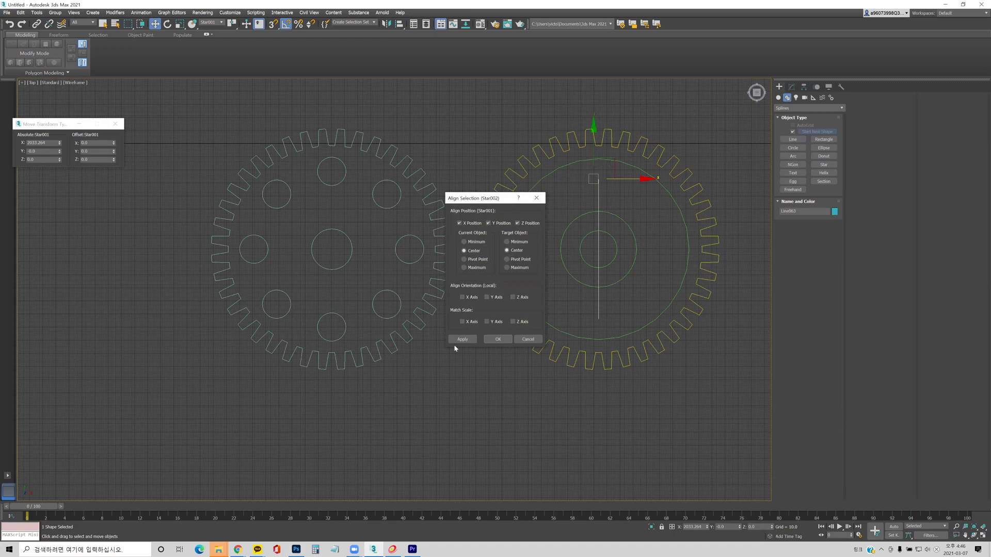
click(498, 339)
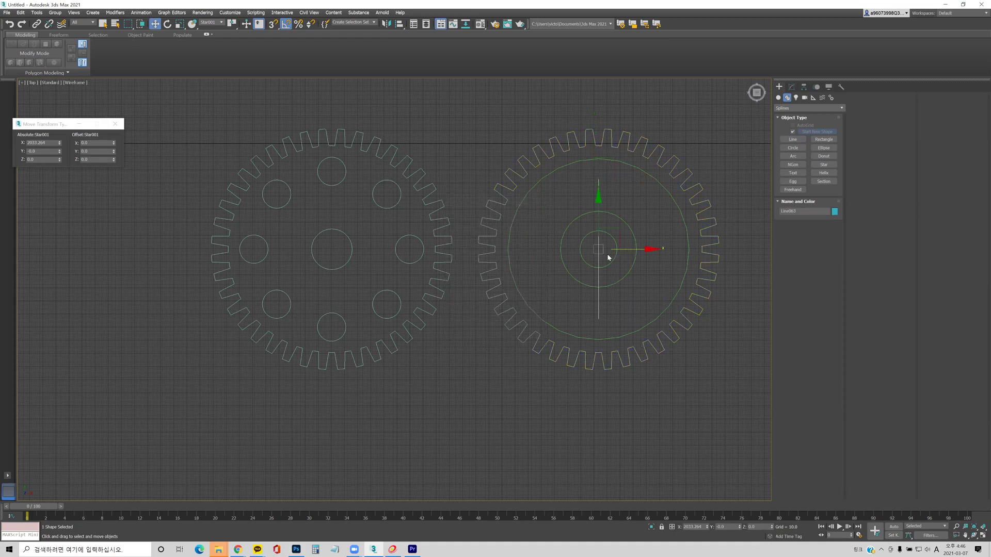
key(r)
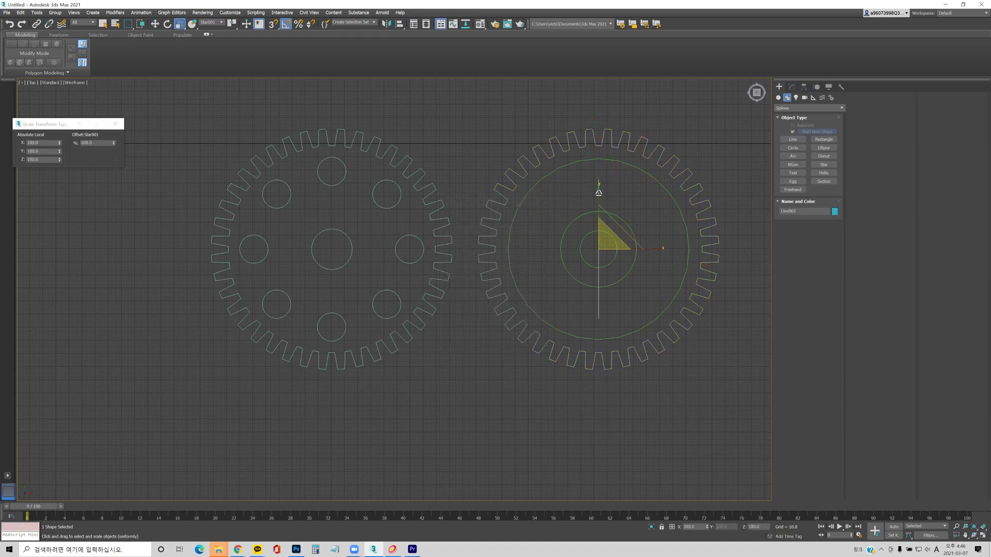
mouse_move(598, 189)
mouse_down()
mouse_move(598, 141)
mouse_move(602, 169)
mouse_up()
Step: Rotate-copy the vertical line about the gear's centre in 10-degree steps to form a full ring of radial lines
key(e)
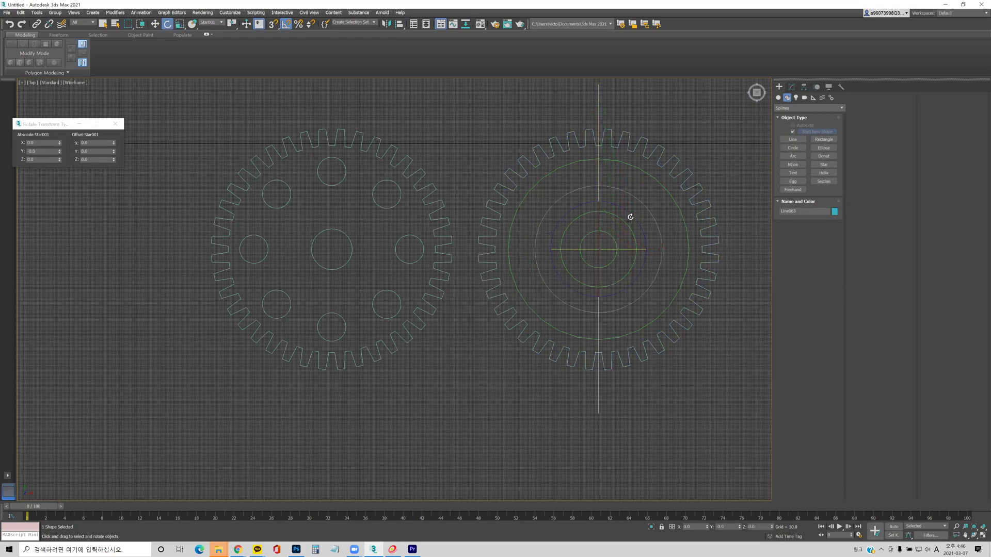
mouse_move(629, 212)
shift+mouse_down()
mouse_move(639, 223)
mouse_move(634, 212)
shift+mouse_up()
right_click(633, 212)
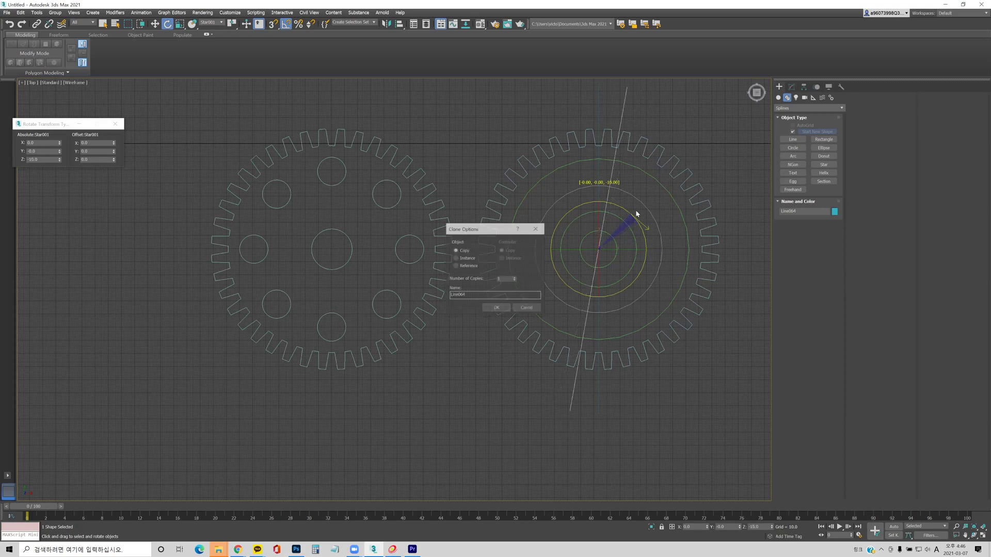
double_click(512, 280)
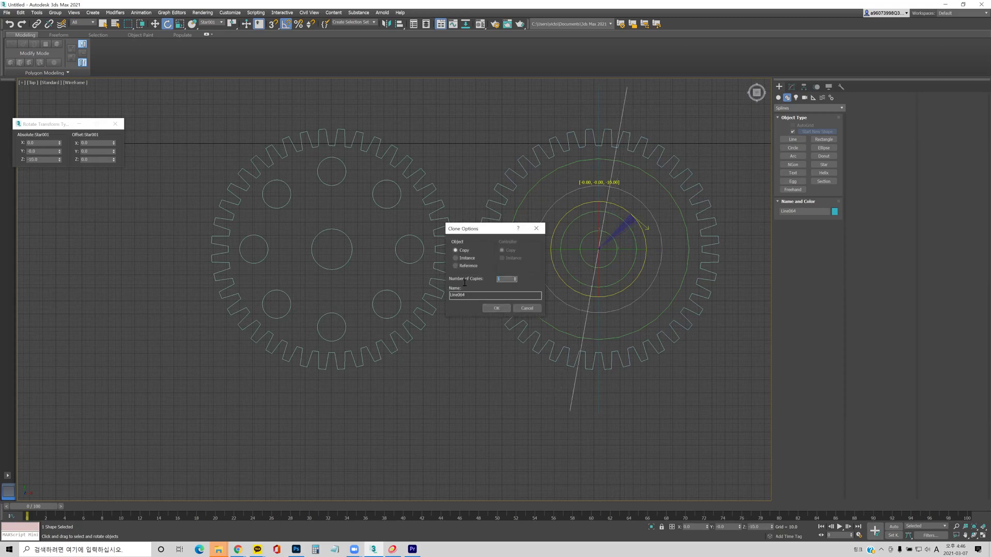
click(503, 309)
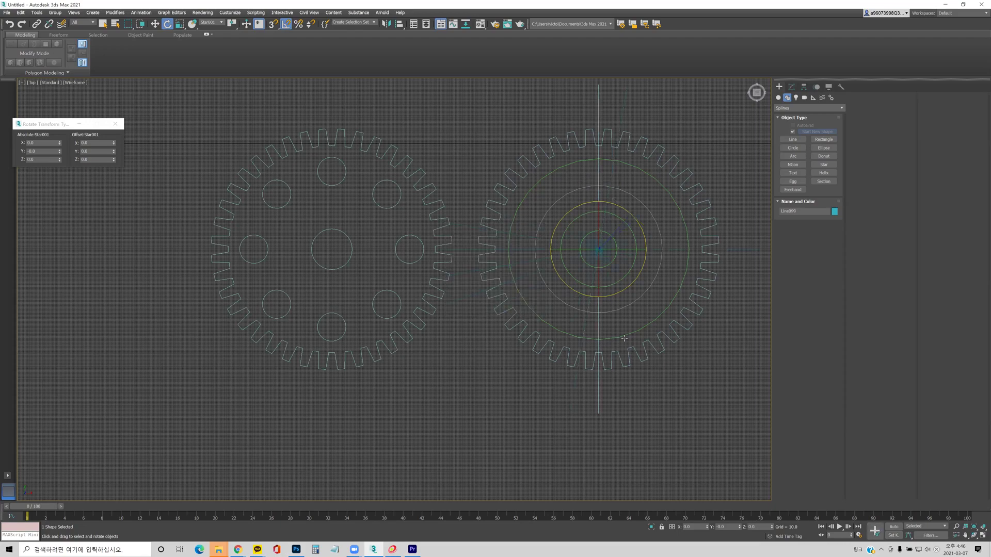
middle_drag(575, 290, 405, 285)
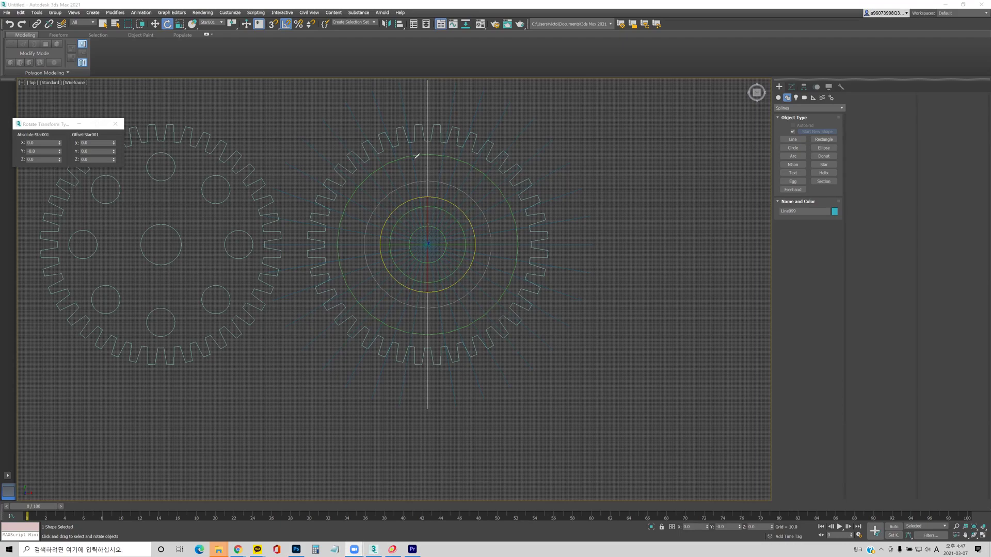
drag(415, 150, 424, 187)
mouse_move(418, 304)
mouse_down()
mouse_move(428, 297)
mouse_move(417, 317)
mouse_move(428, 336)
mouse_up()
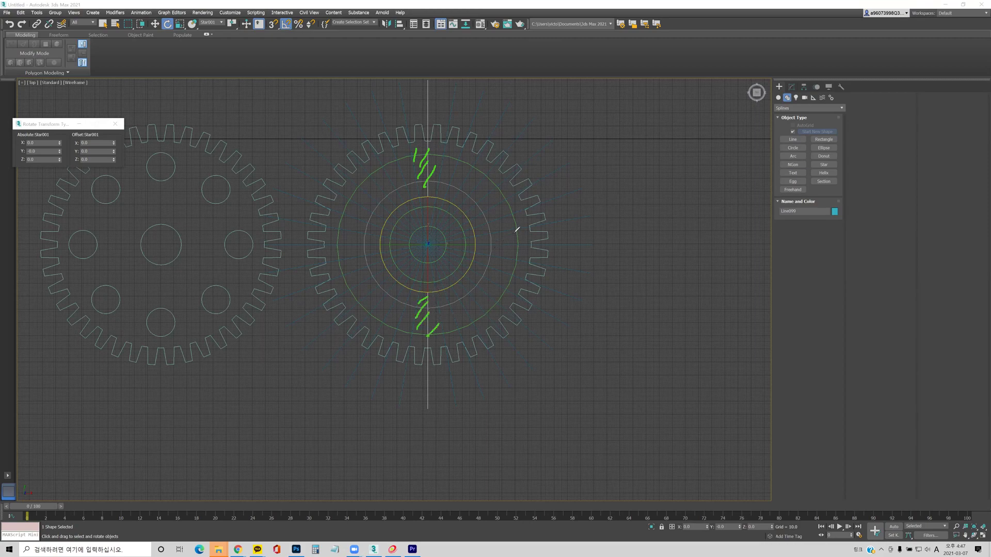
mouse_move(513, 235)
mouse_down()
mouse_move(504, 252)
mouse_move(458, 248)
mouse_up()
mouse_move(334, 239)
mouse_down()
mouse_move(333, 251)
mouse_move(387, 250)
mouse_up()
drag(404, 171, 350, 223)
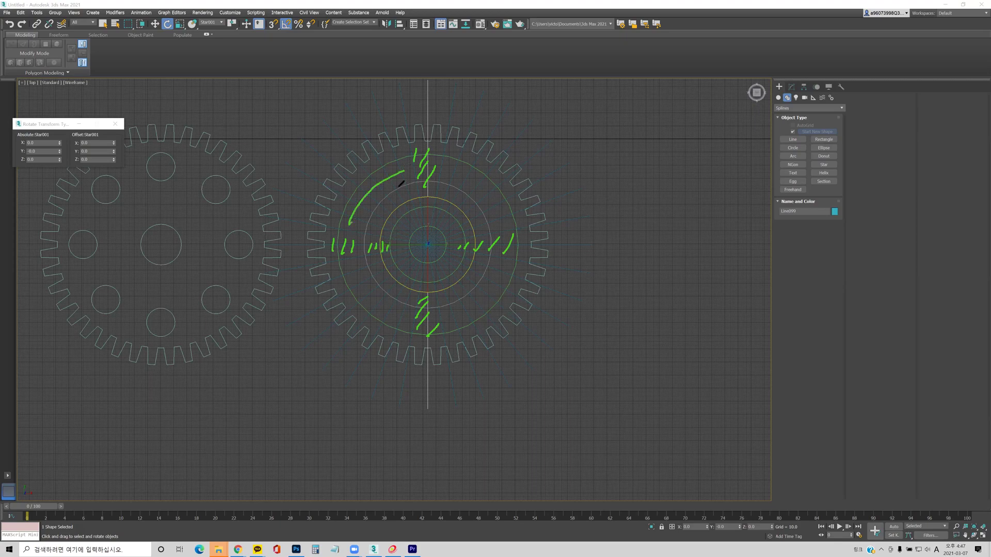
drag(382, 179, 374, 204)
mouse_move(451, 181)
mouse_down()
mouse_move(497, 225)
mouse_move(474, 209)
mouse_up()
Step: Delete the diagonal radial lines in all four quadrants, keeping only those on and next to the horizontal and vertical axes
click(459, 159)
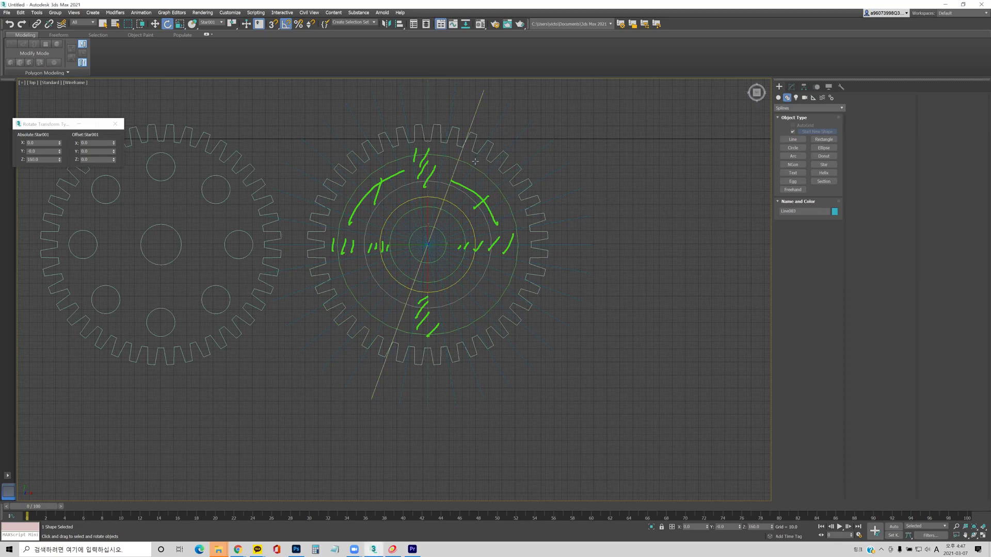
shift+drag(518, 144, 557, 197)
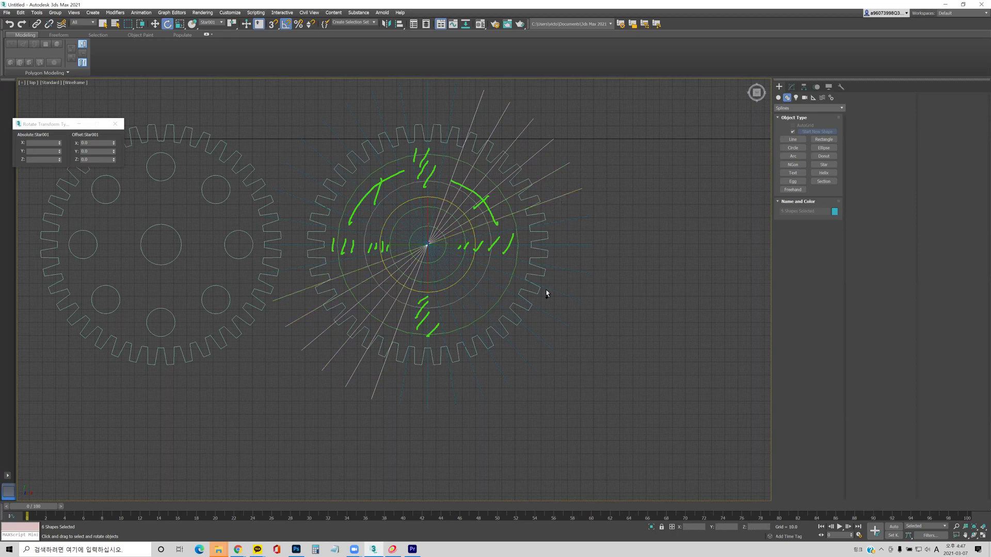
ctrl+drag(567, 288, 472, 405)
key(Delete)
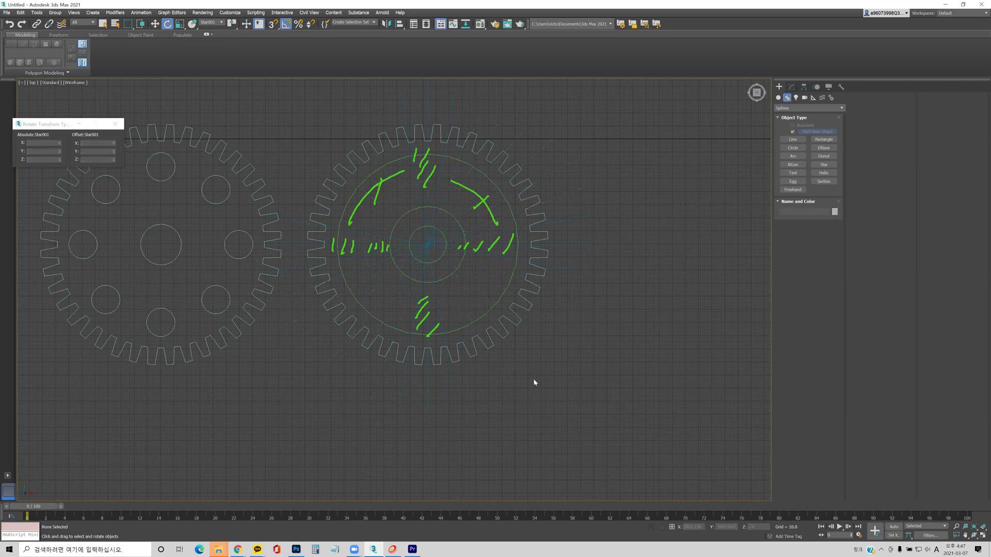
key(ctrl+z)
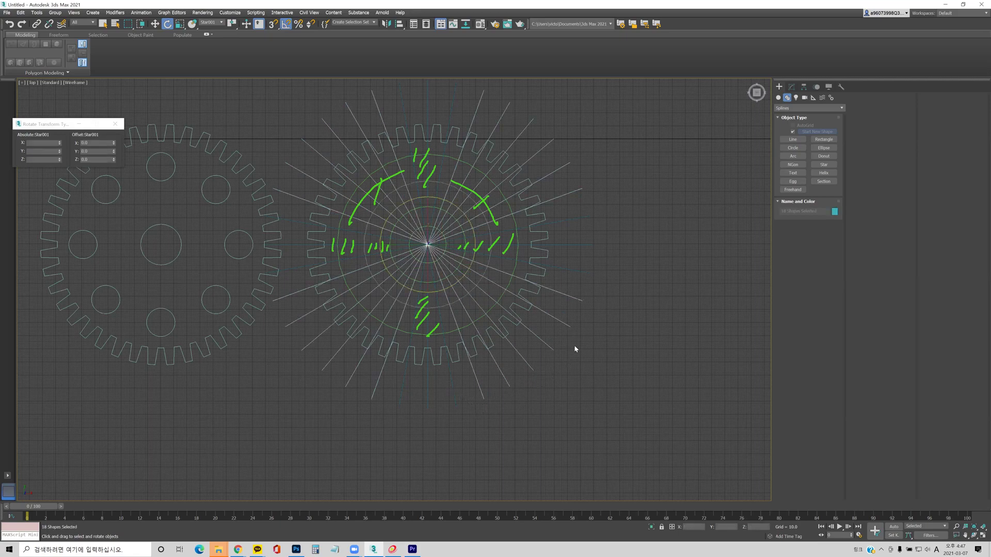
key(Delete)
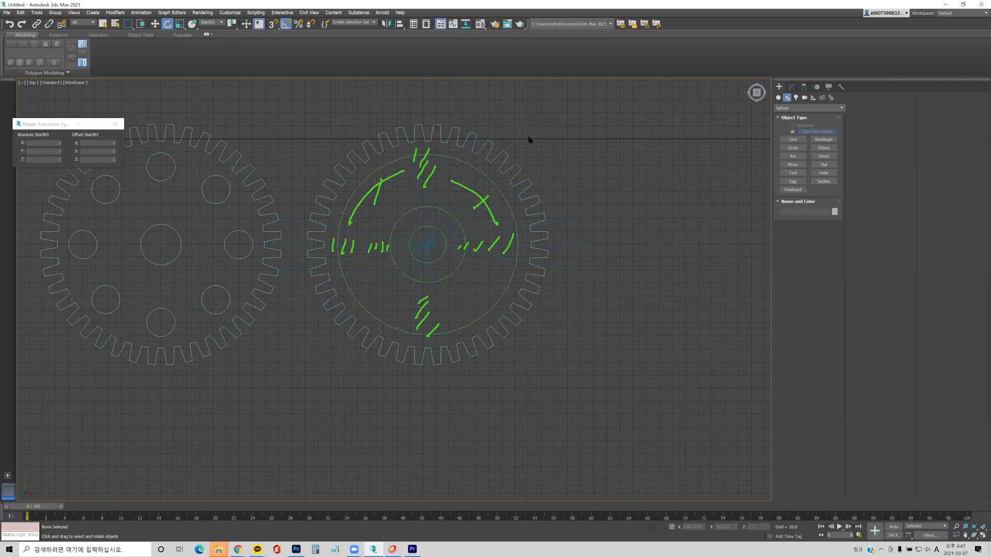
Step: Delete the overlapping duplicate diagonal lines still left across the copied gear
click(549, 137)
click(570, 162)
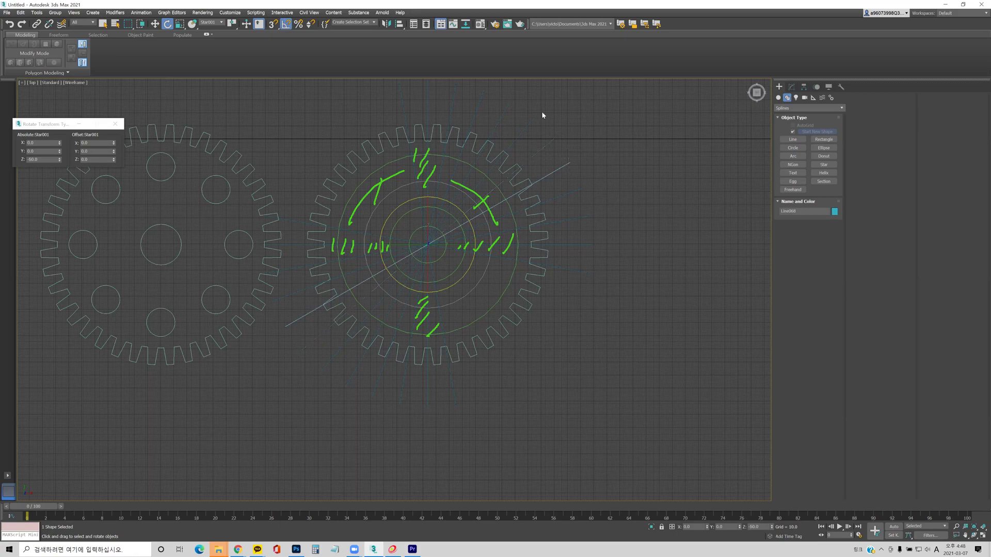
ctrl+drag(490, 106, 593, 215)
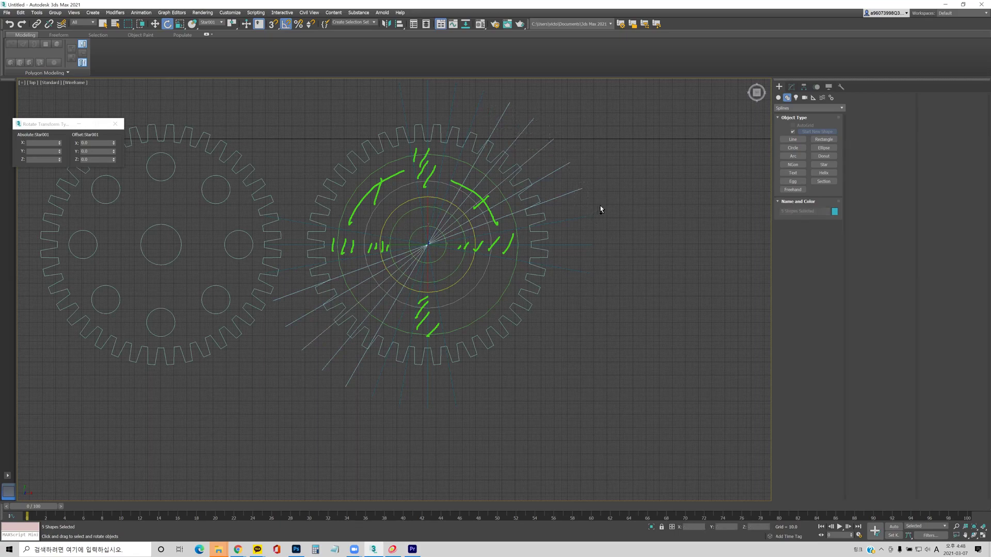
key(Delete)
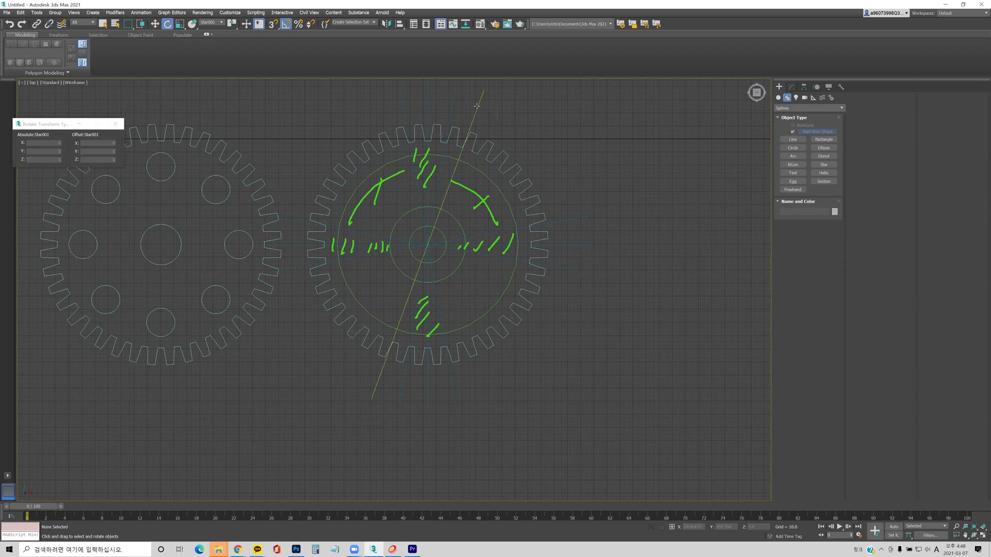
drag(475, 104, 494, 122)
key(Delete)
mouse_move(470, 261)
middle_down()
mouse_move(621, 239)
mouse_move(468, 241)
middle_up()
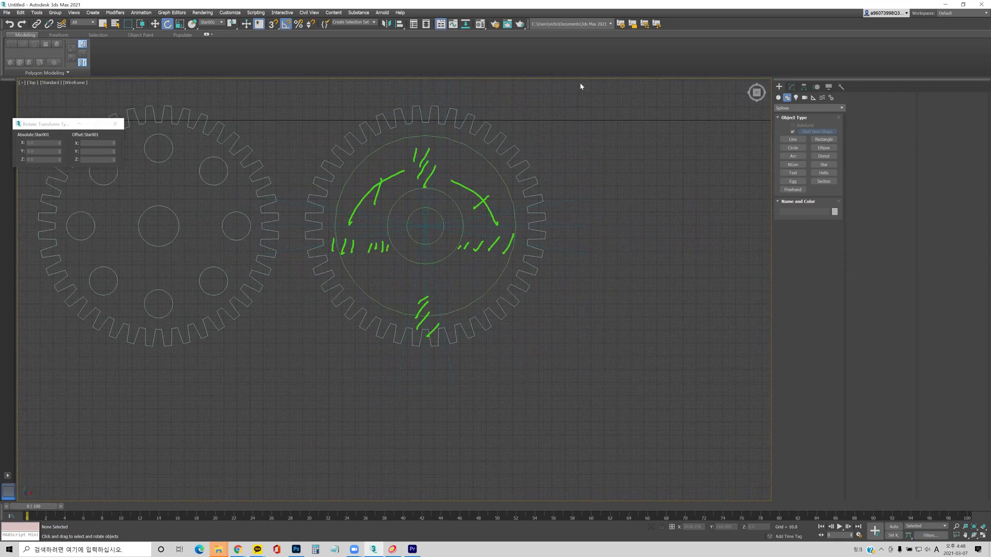
scroll(437, 237, up, 5)
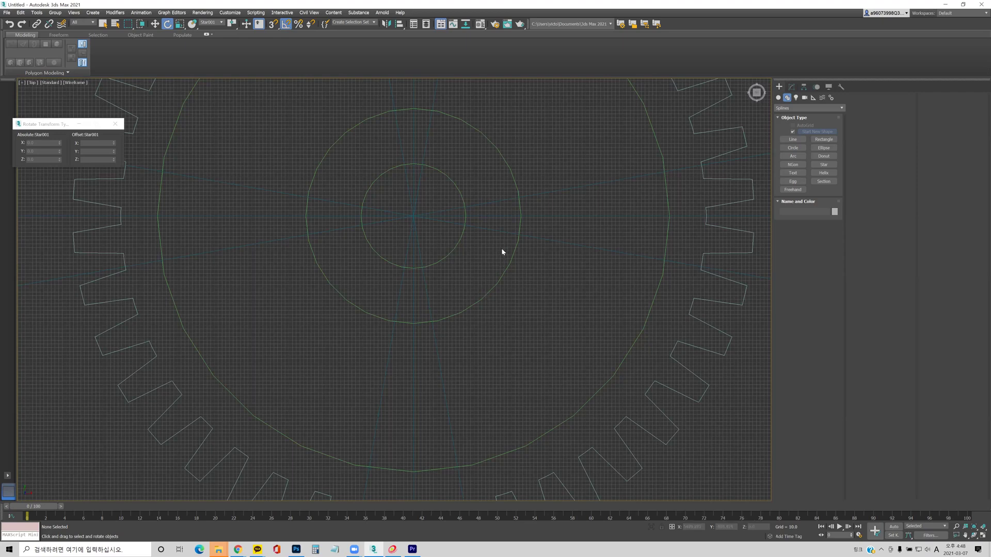
scroll(496, 261, down, 3)
scroll(464, 267, down, 3)
scroll(474, 265, up, 2)
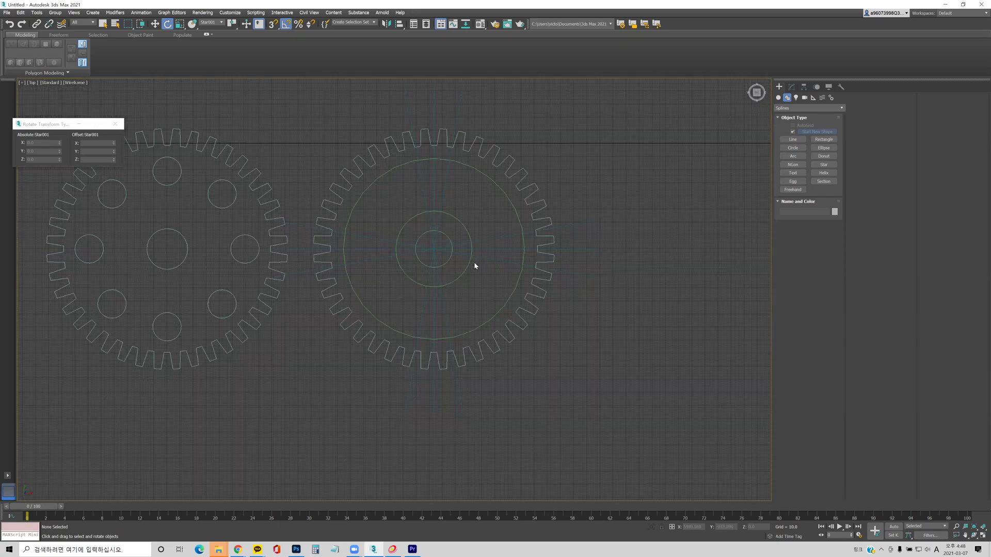
Step: Attach all the radial lines and the concentric circles to the copied gear outline as one editable spline
scroll(475, 266, up, 2)
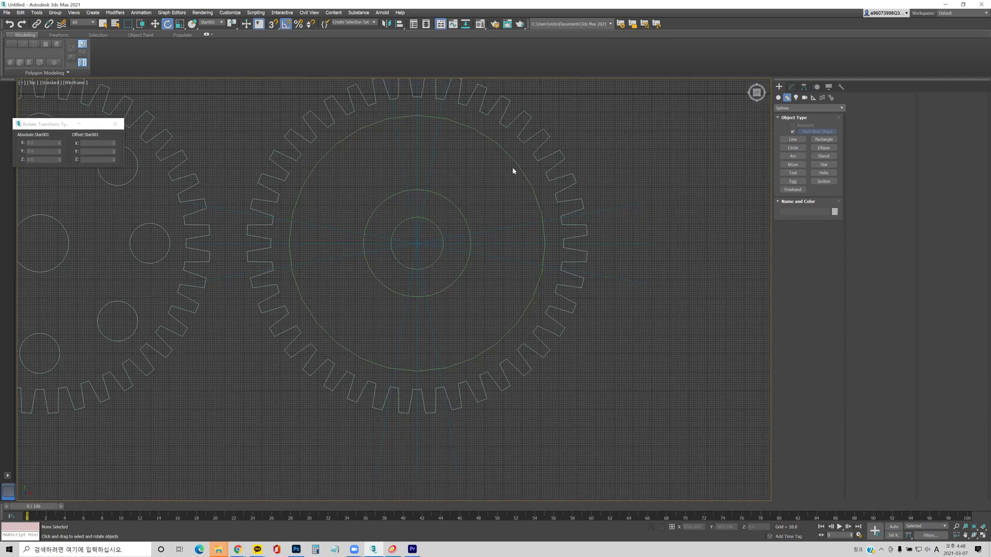
click(560, 153)
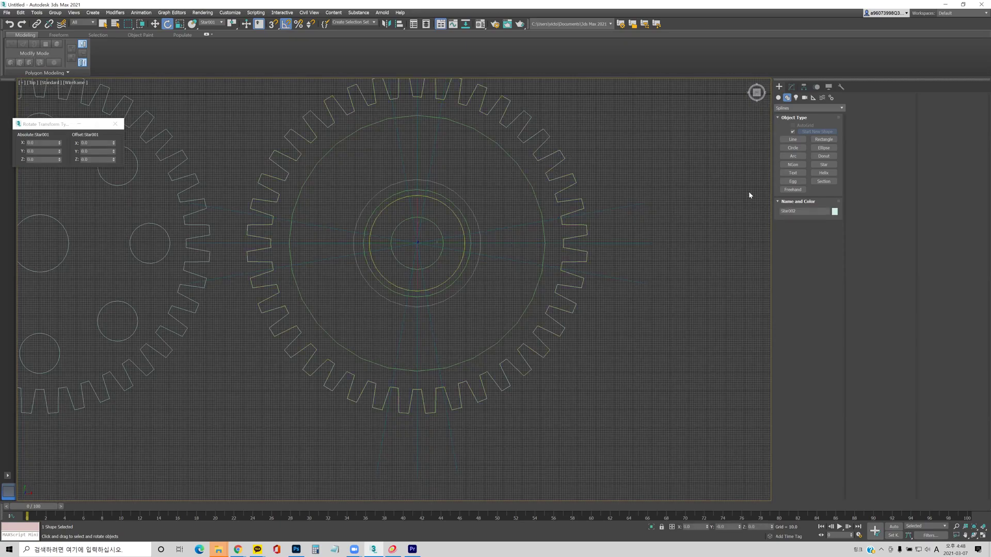
click(792, 88)
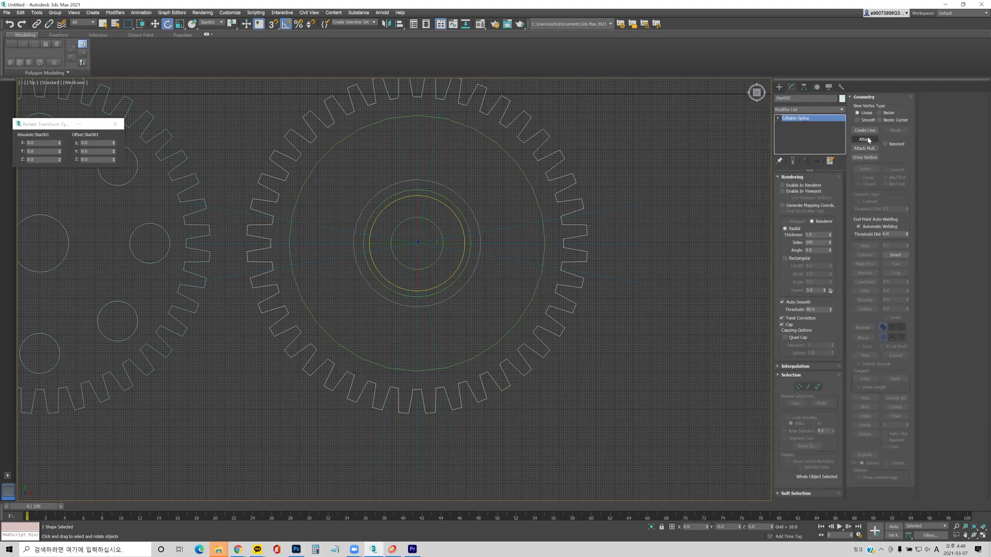
click(868, 140)
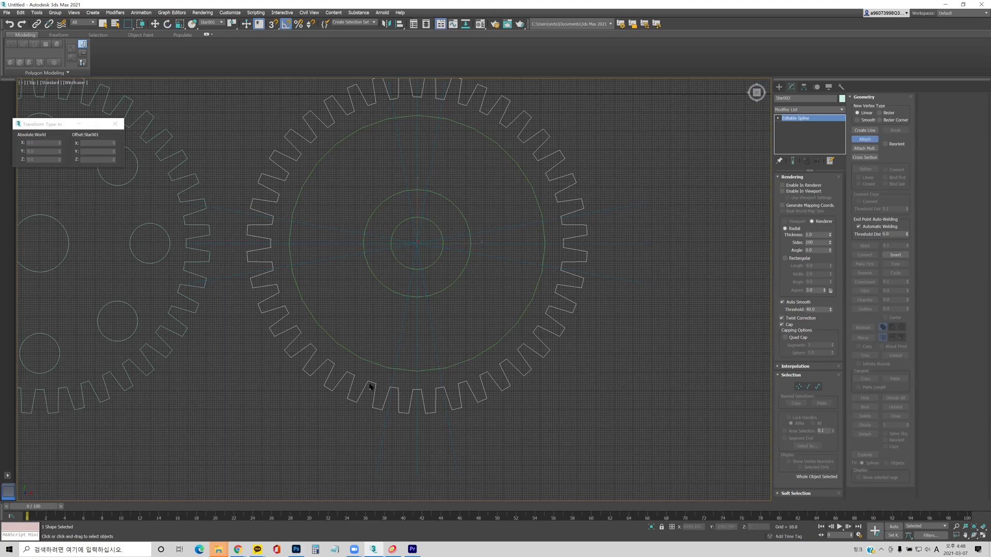
click(416, 245)
click(410, 243)
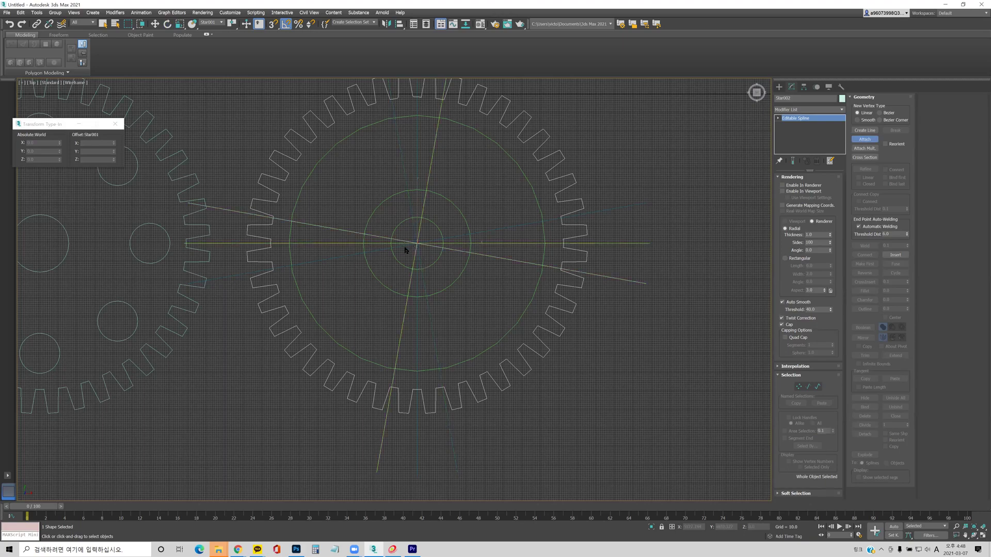
click(405, 243)
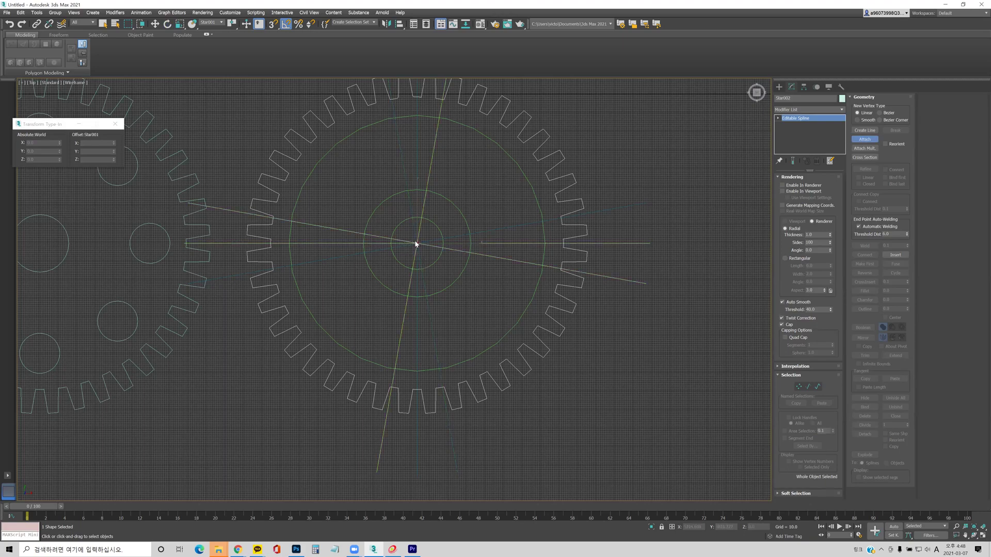
click(409, 197)
click(418, 172)
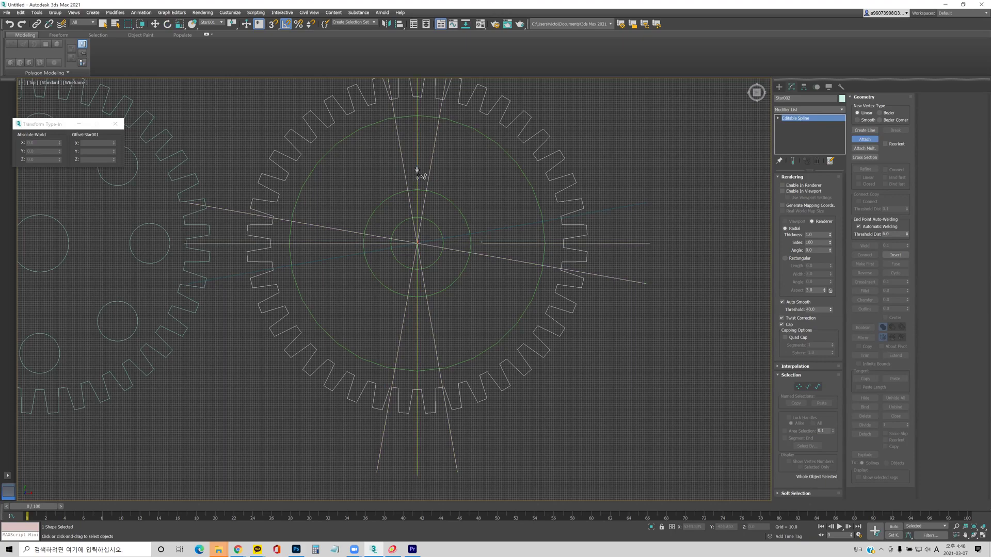
click(517, 225)
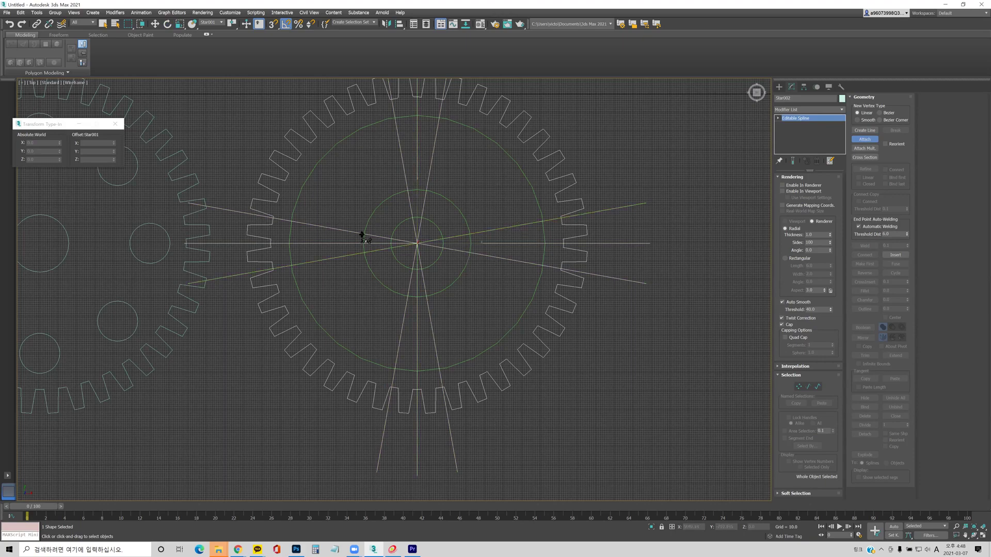
click(390, 249)
key(w)
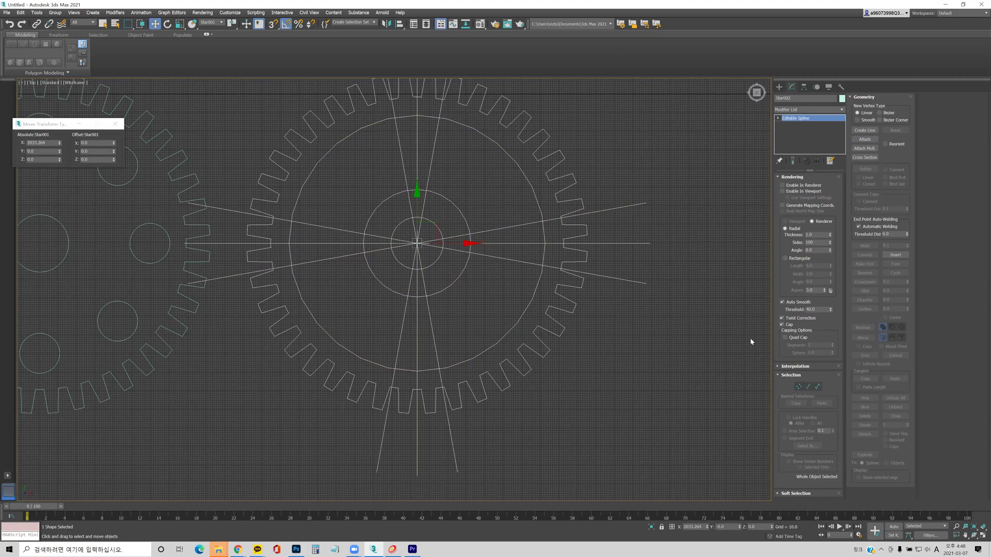
Step: Select all the copied gear's splines and trim the diagonal lines on its right side back to the large circle
click(778, 118)
click(790, 137)
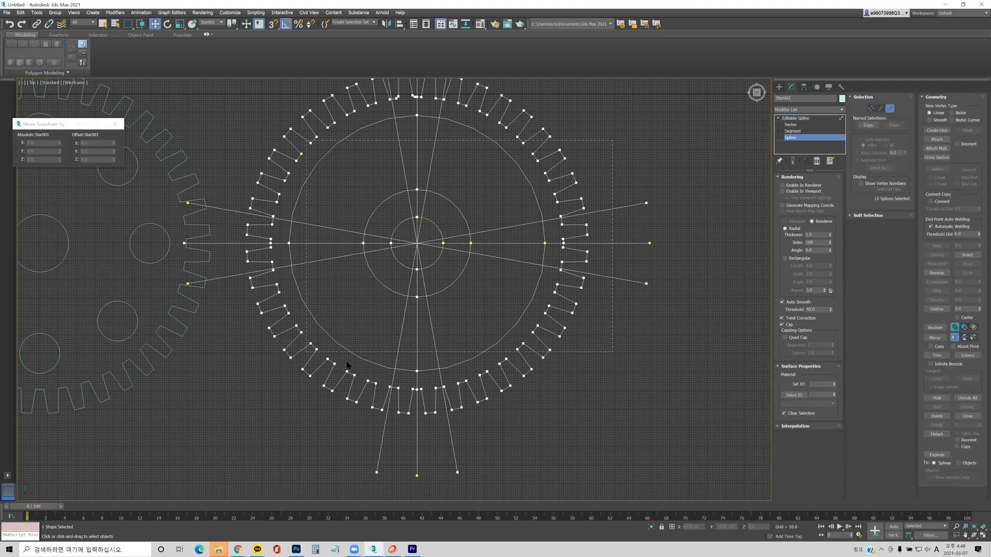
key(ctrl+a)
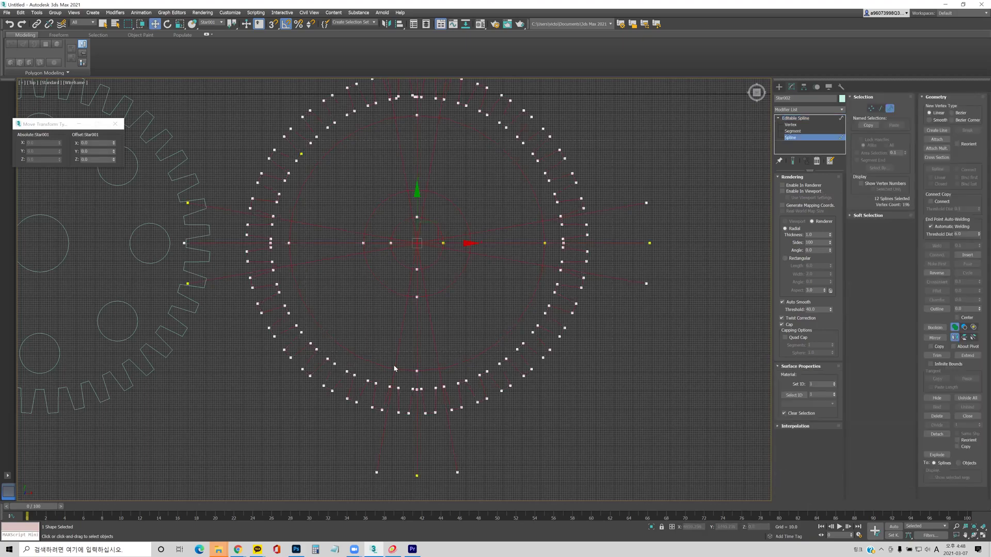
click(937, 355)
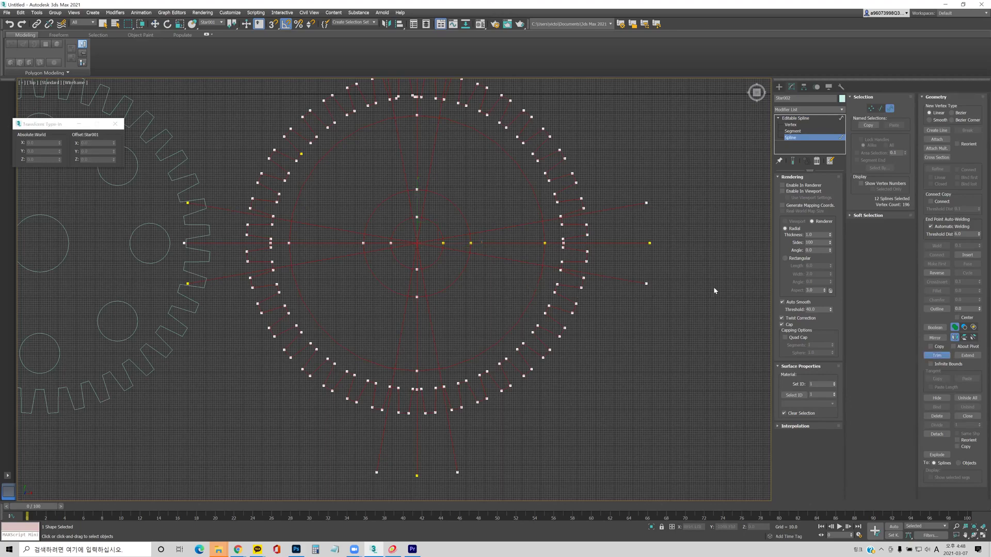
scroll(713, 287, up, 3)
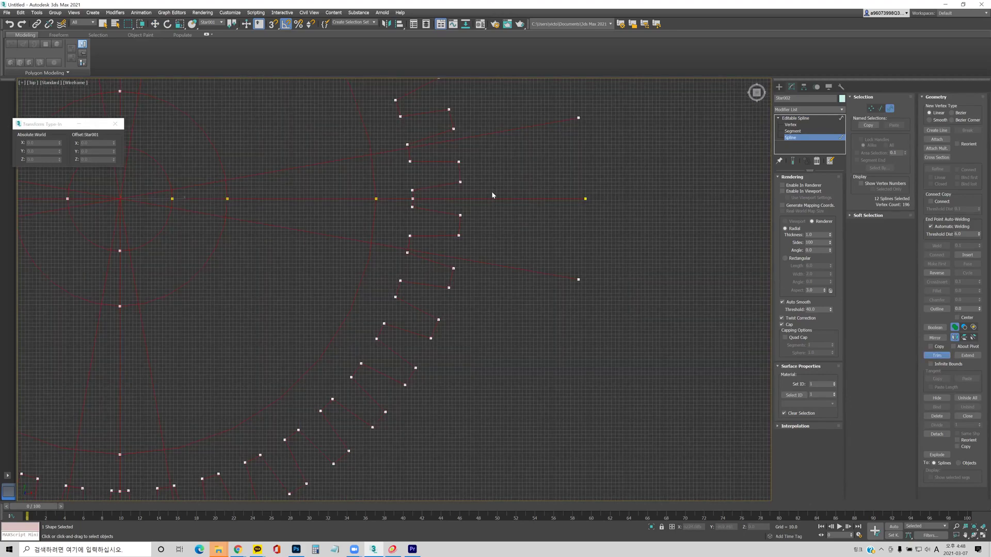
click(475, 135)
click(491, 265)
click(394, 246)
click(389, 153)
Step: Trim the horizontal centre line on the gear's right side between the middle circle and the teeth
middle_drag(287, 272, 460, 281)
click(466, 211)
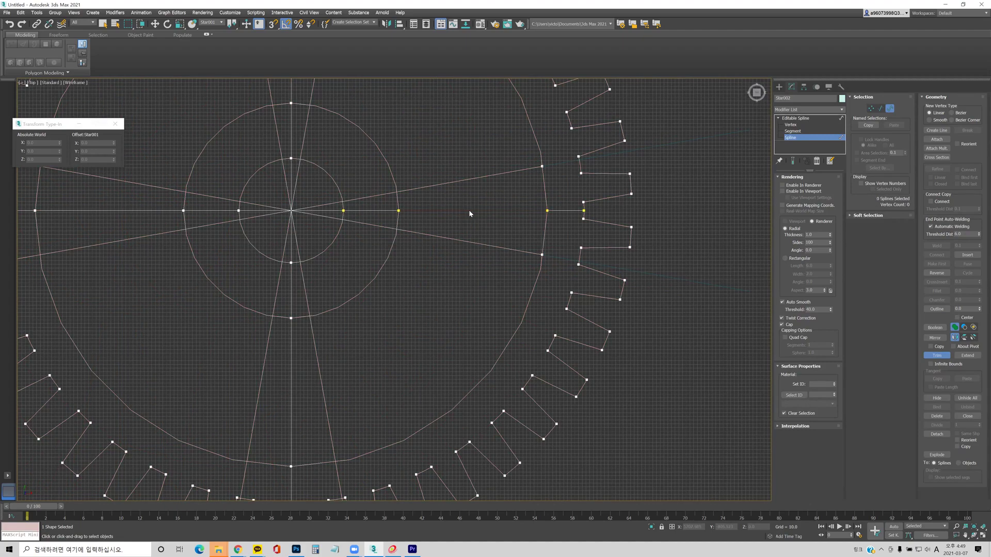
click(570, 211)
Step: Trim the diagonal lines on the gear's left side in the gap between the large circle and the teeth
middle_drag(421, 249, 487, 273)
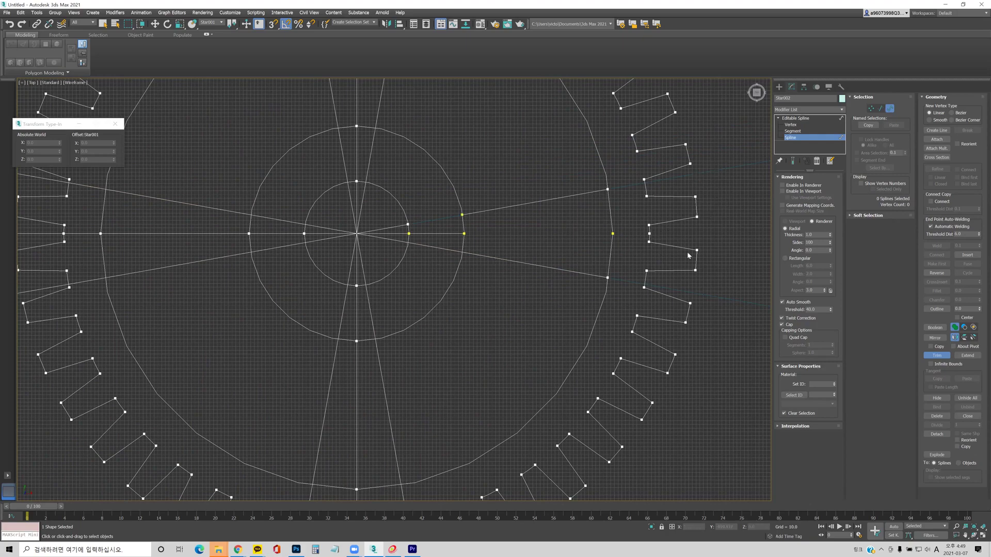
click(195, 204)
click(189, 233)
click(215, 233)
key(ctrl+z)
click(88, 185)
click(91, 282)
Step: Delete the leftover line pieces extending outside the large circle on the gear's left side
middle_drag(162, 276, 484, 282)
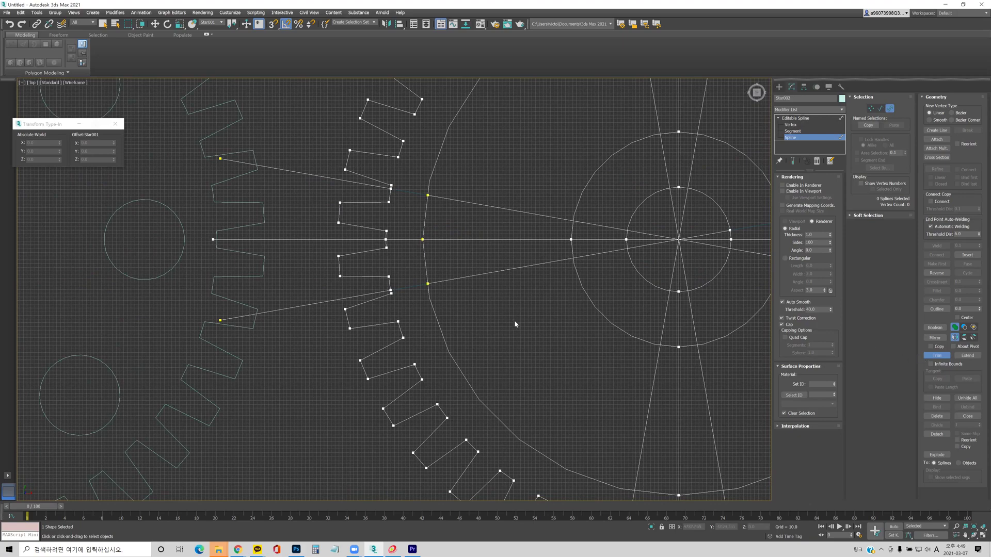
key(w)
click(307, 305)
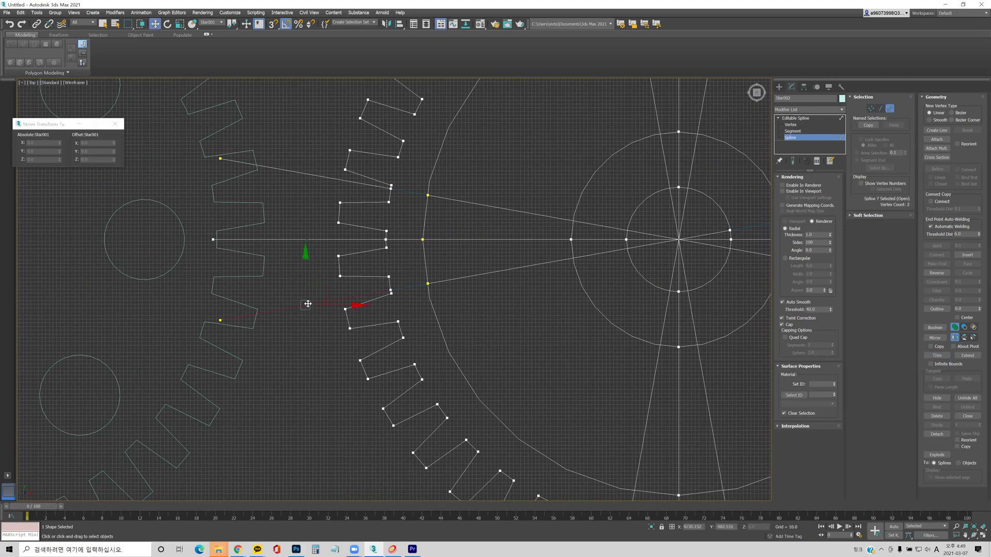
click(323, 293)
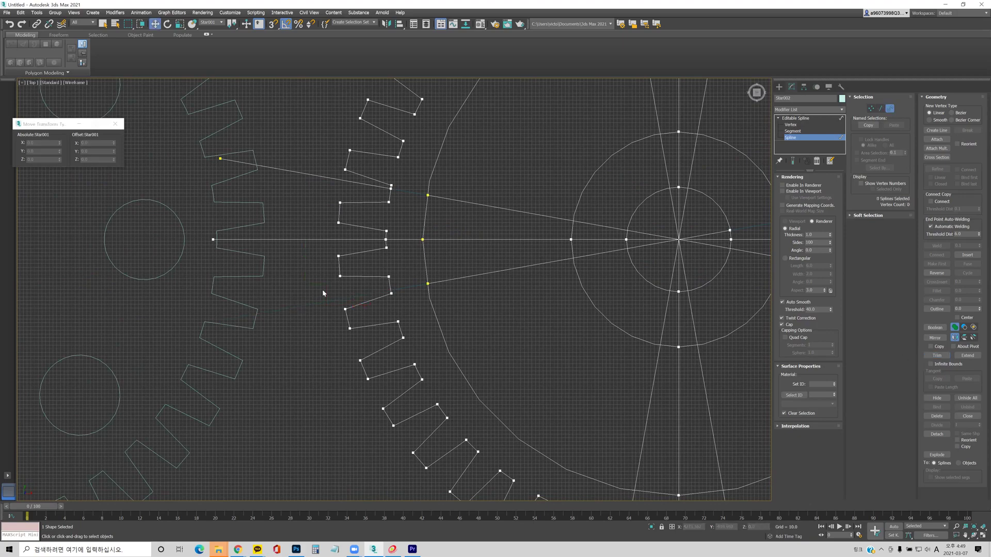
click(300, 241)
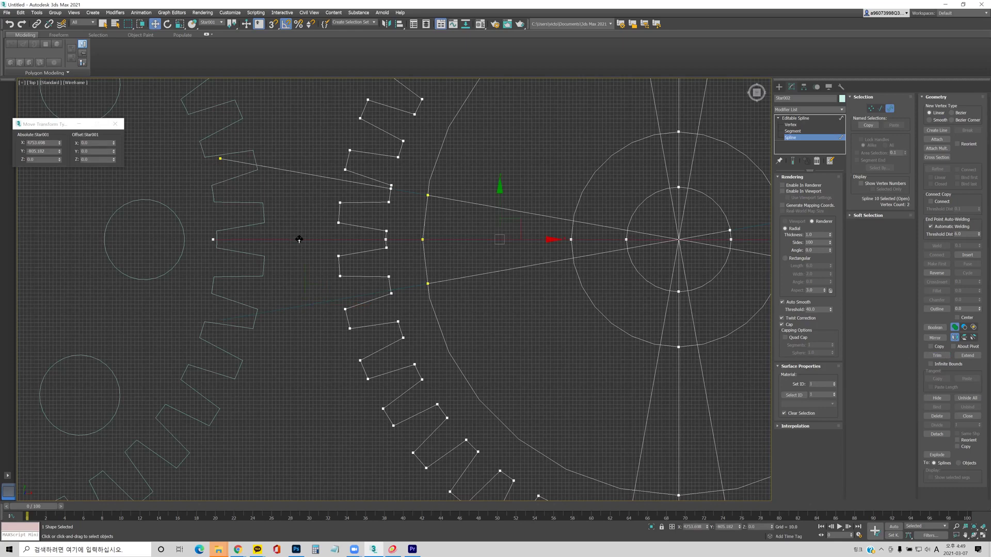
click(298, 170)
key(Delete)
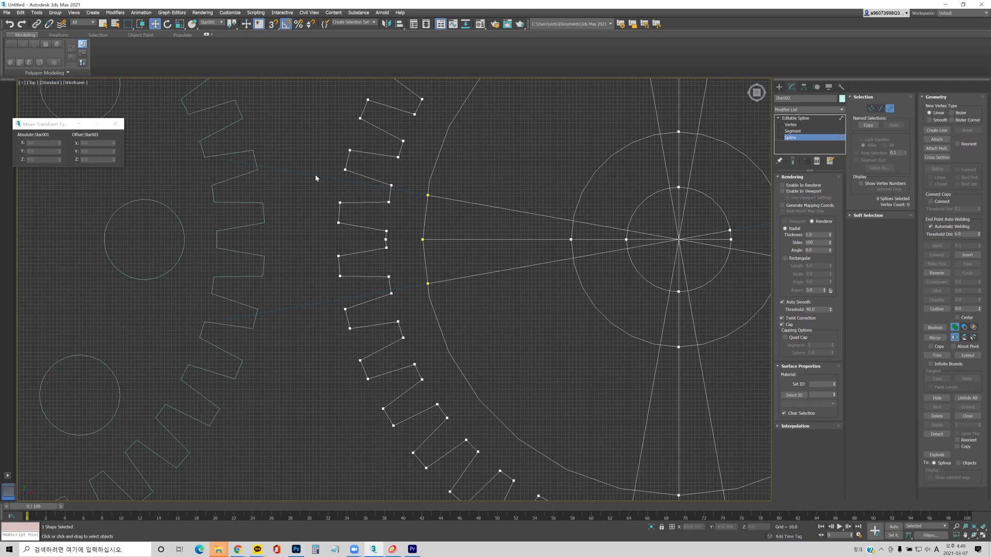
Step: Leave spline editing and delete the unattached duplicate diagonal lines overlapping the copied gear
middle_drag(558, 262, 225, 242)
click(797, 118)
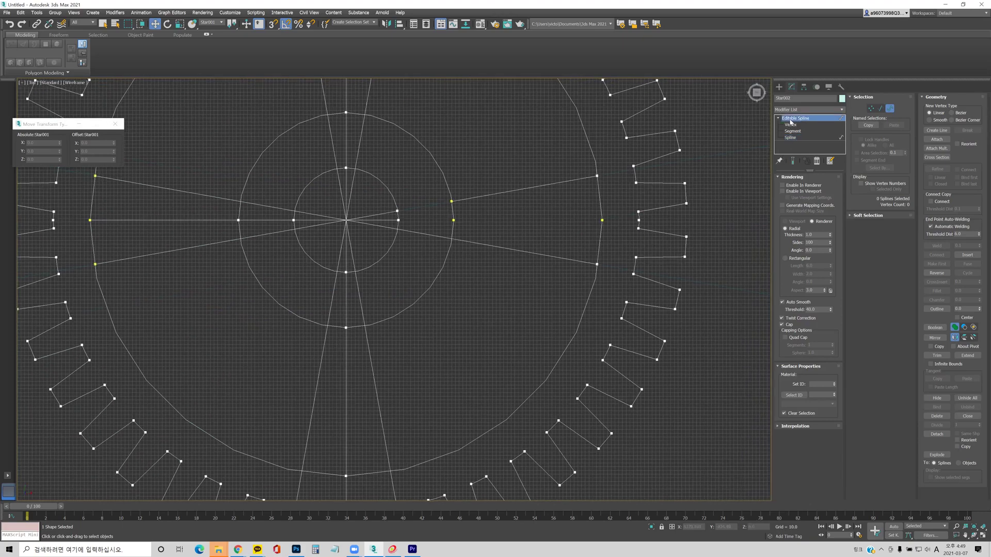
click(750, 160)
click(738, 152)
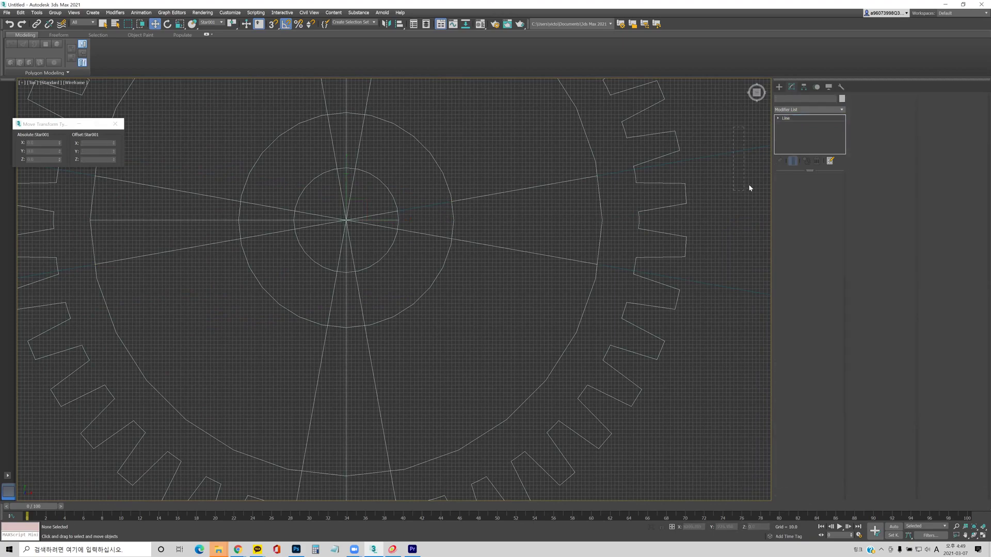
key(Delete)
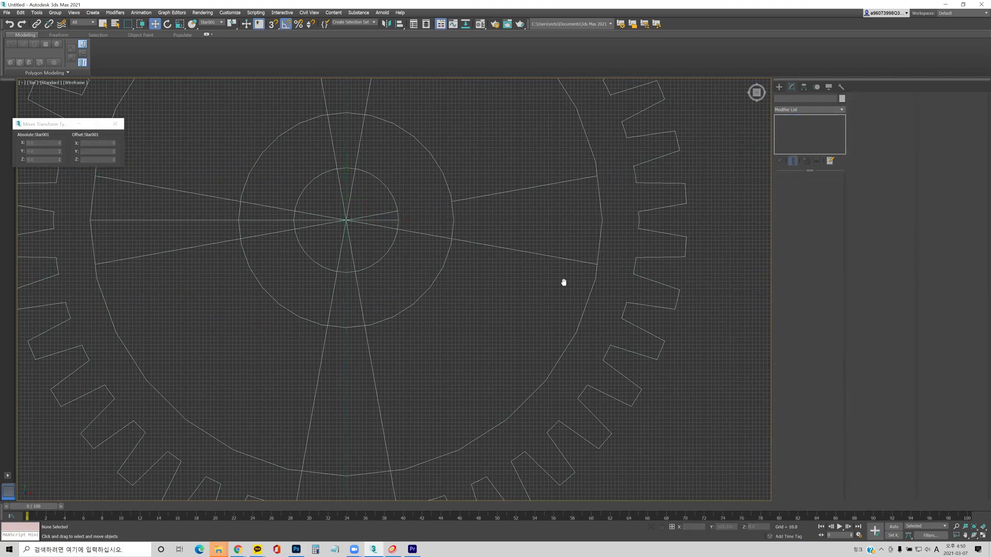
Step: Select the copied gear's inner splines and trim the large circle's arcs between the two diagonal lines on the left side
middle_drag(283, 277, 489, 279)
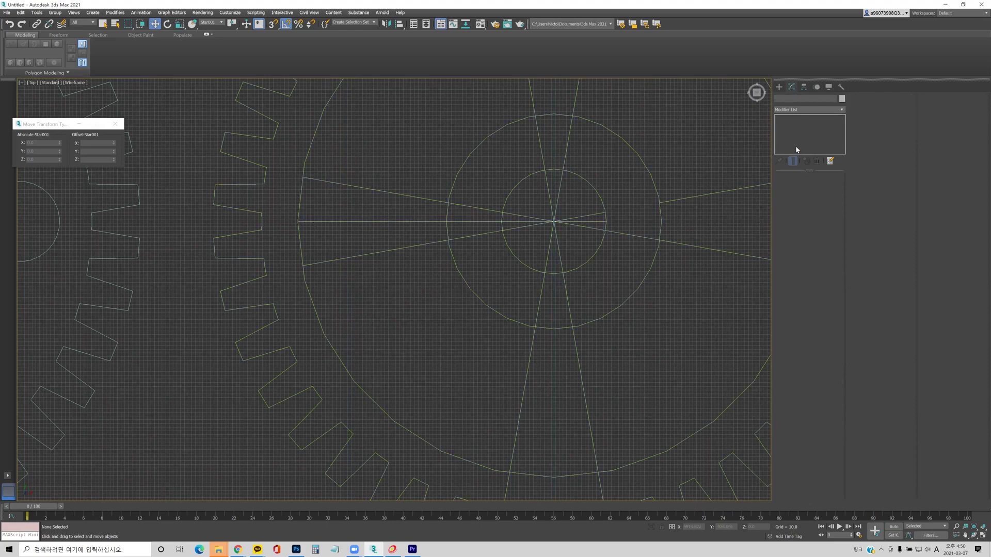
click(599, 196)
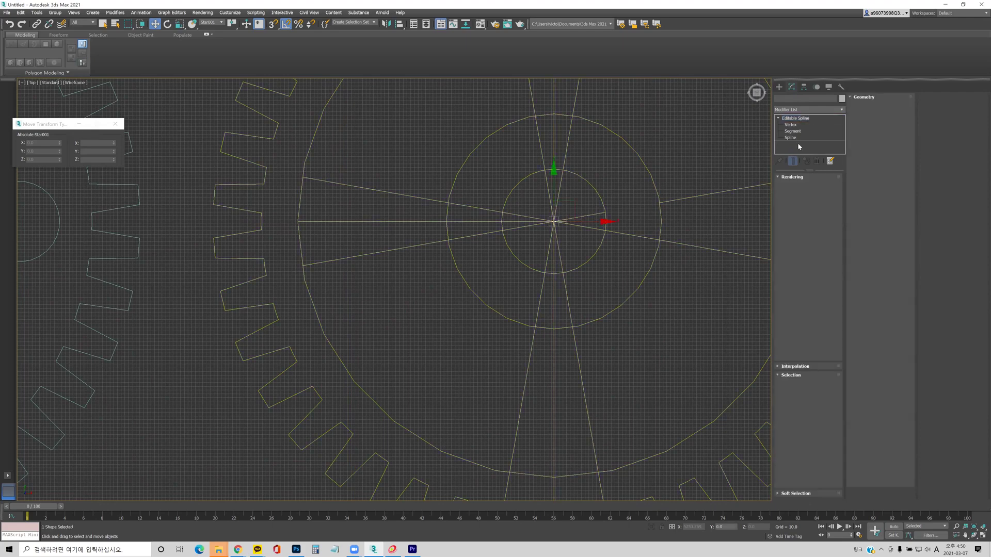
click(796, 138)
drag(626, 193, 464, 337)
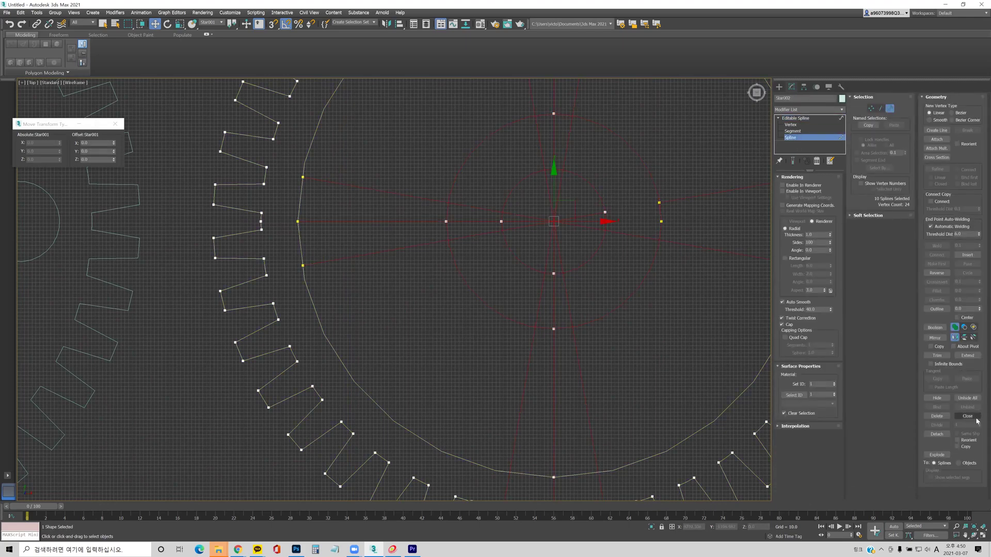
click(938, 356)
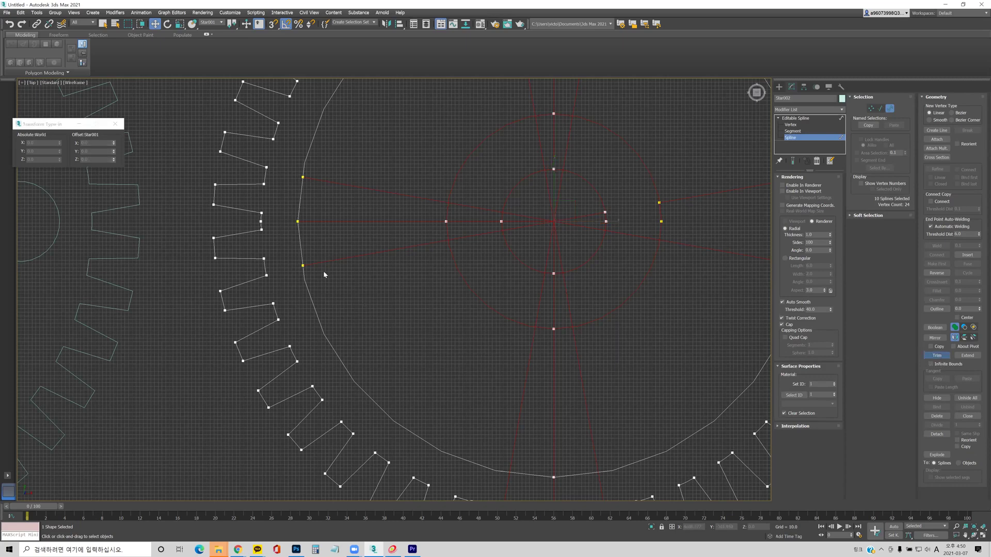
click(299, 205)
click(300, 239)
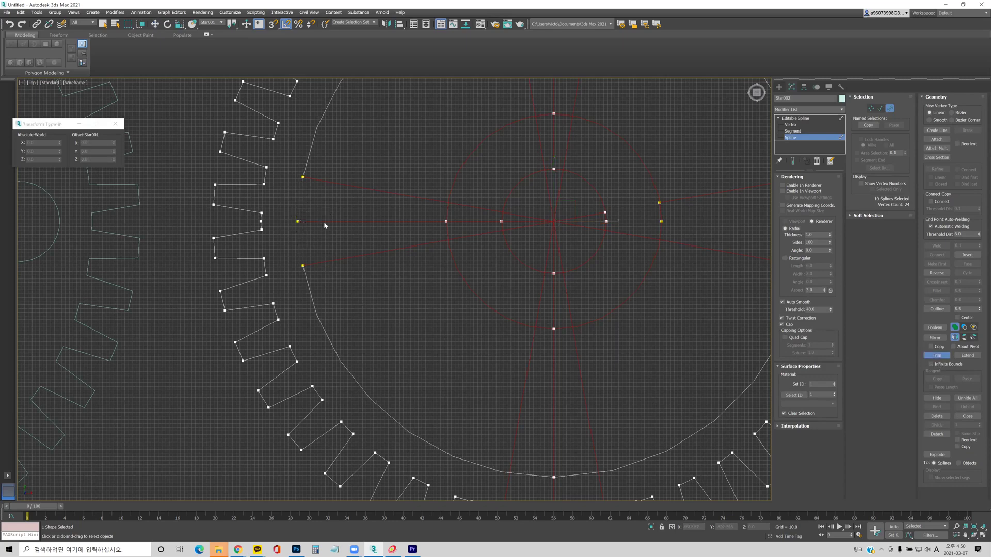
Step: Trim the middle circle's arc, the horizontal line and the diagonals' inner ends to open the left spoke into the hub
click(446, 216)
click(458, 221)
click(516, 221)
click(516, 215)
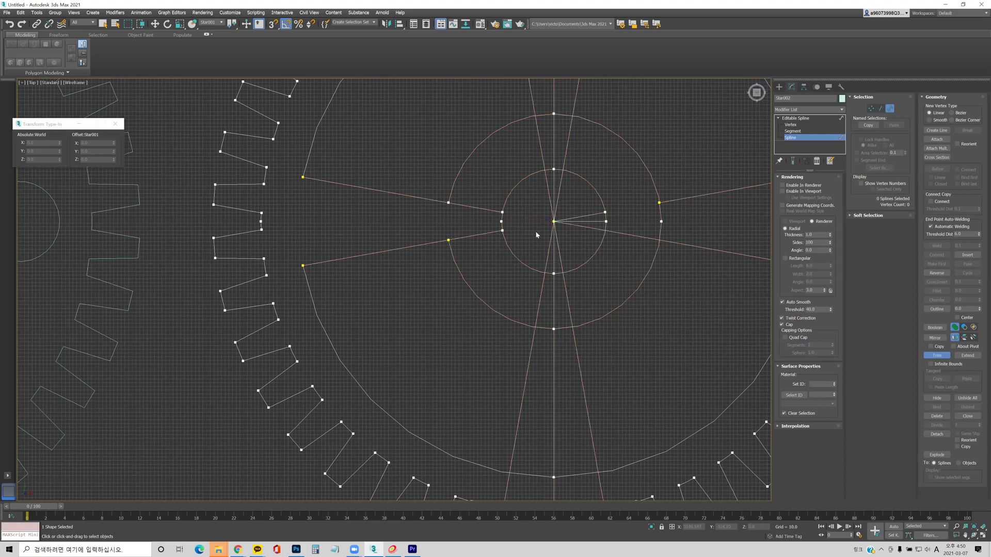
middle_drag(485, 211, 424, 232)
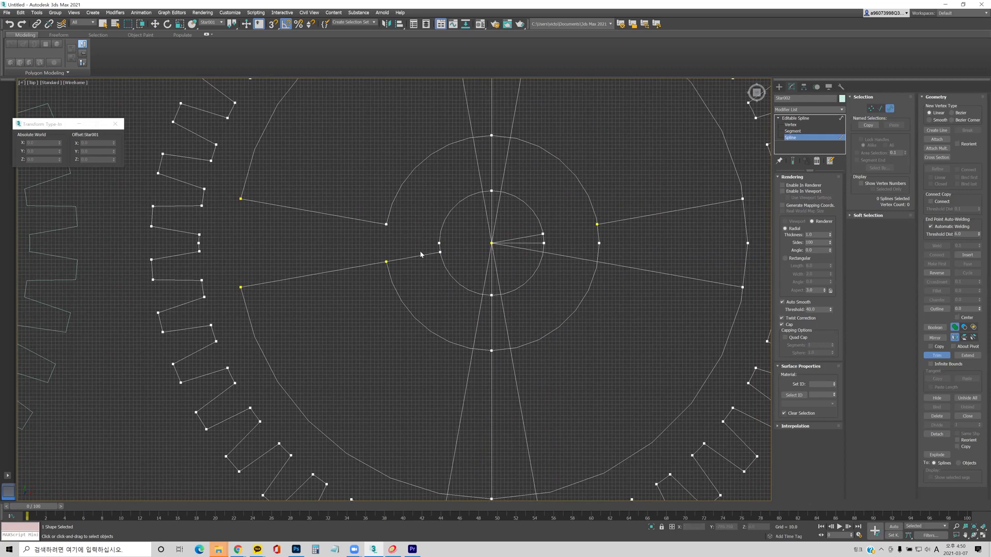
click(421, 254)
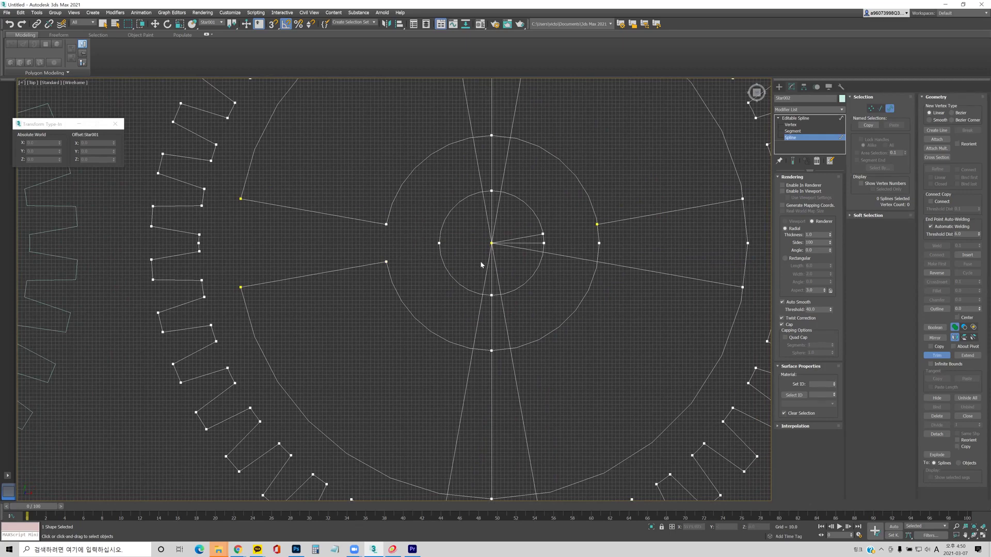
Step: Trim the upper and right-hand line pieces inside the gear's small hub circle
click(489, 217)
click(496, 216)
click(495, 266)
click(514, 248)
click(516, 240)
click(517, 238)
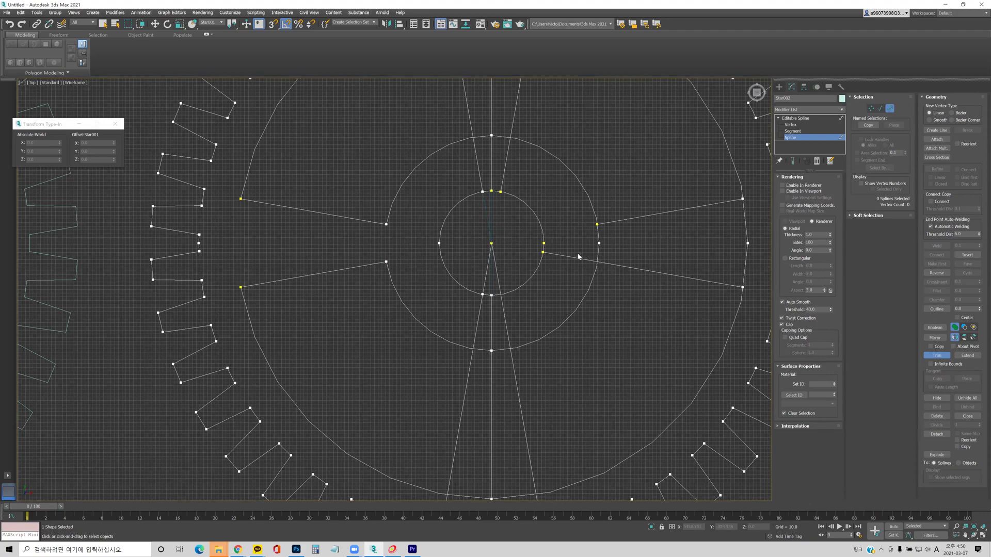
Step: Trim the lower right diagonal between the hub and middle circles, and undo the attempted trim of the middle circle's right arc
click(578, 258)
click(598, 249)
key(ctrl+z)
middle_drag(652, 302, 601, 354)
scroll(569, 256, down, 2)
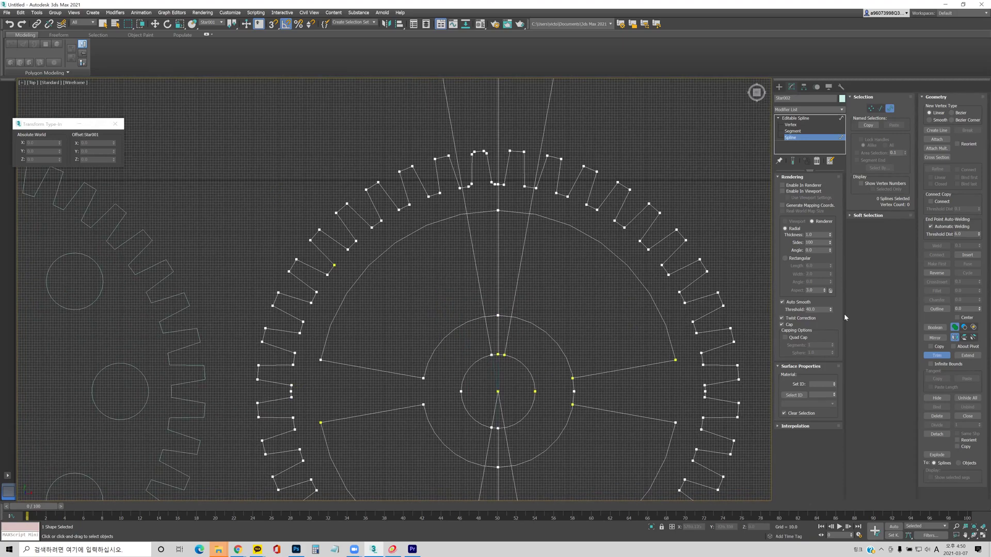
Step: Stop trimming and delete the upper left diagonal and vertical centre line splines, undoing the last unwanted deletion
key(w)
drag(530, 120, 534, 119)
click(618, 122)
click(548, 106)
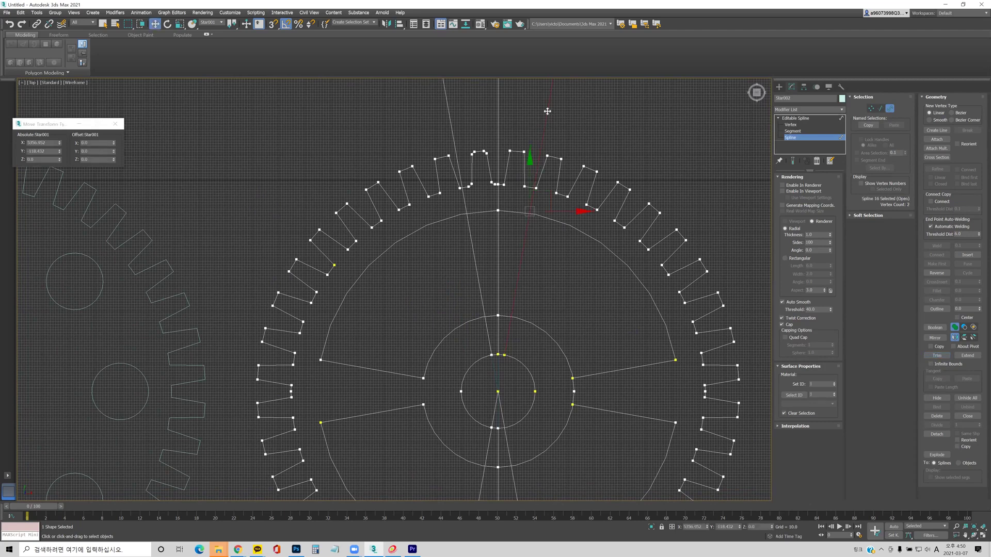
click(526, 114)
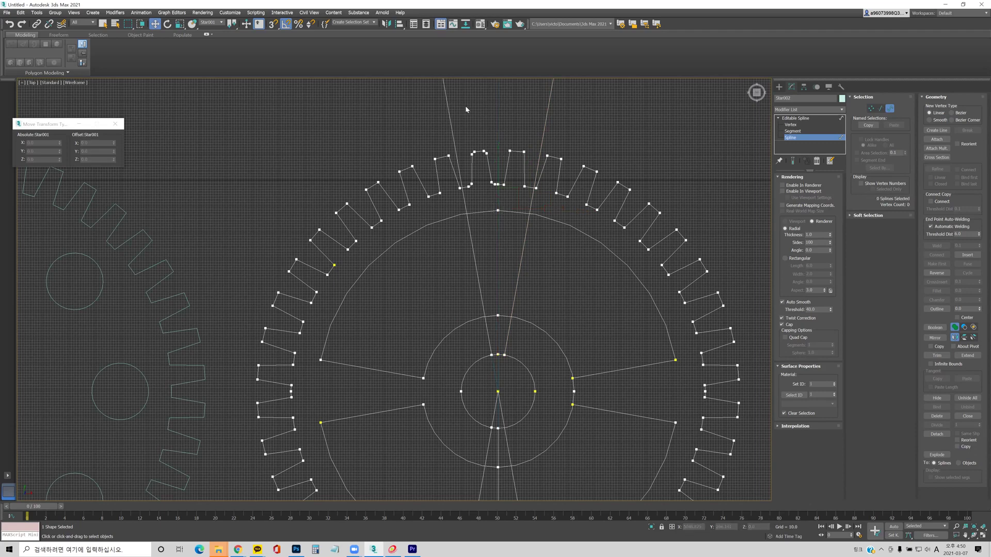
key(Delete)
click(556, 121)
key(Delete)
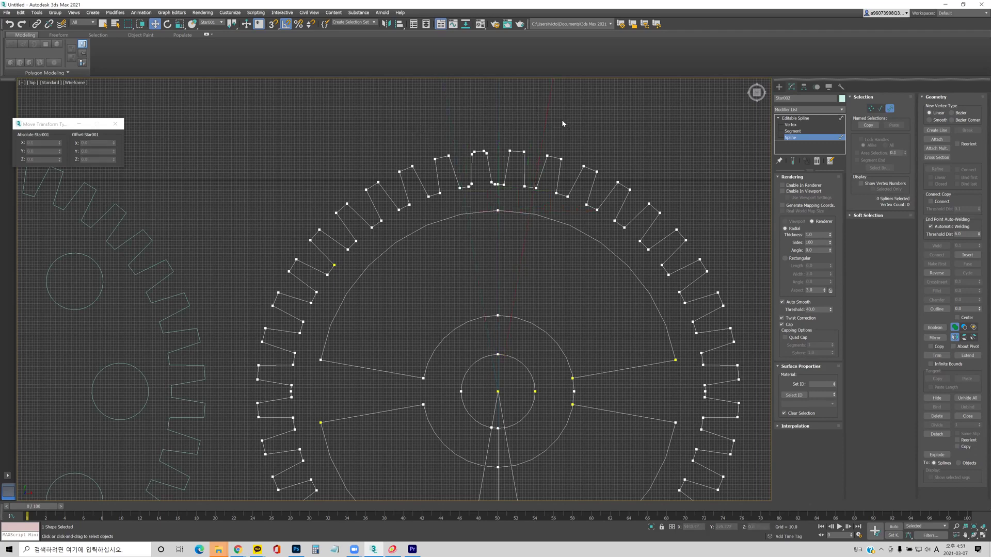
key(ctrl+z)
middle_drag(575, 476, 564, 298)
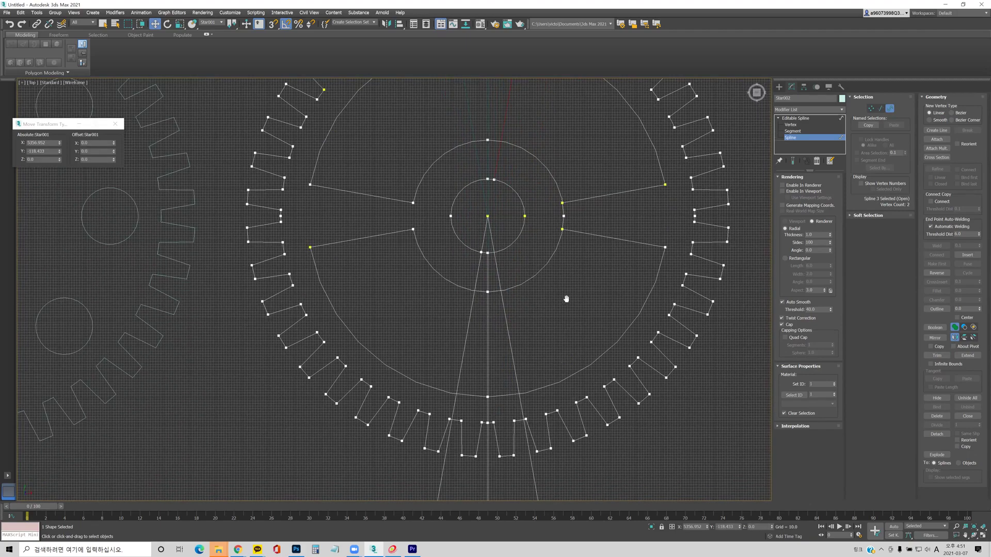
middle_drag(561, 169, 590, 313)
click(571, 256)
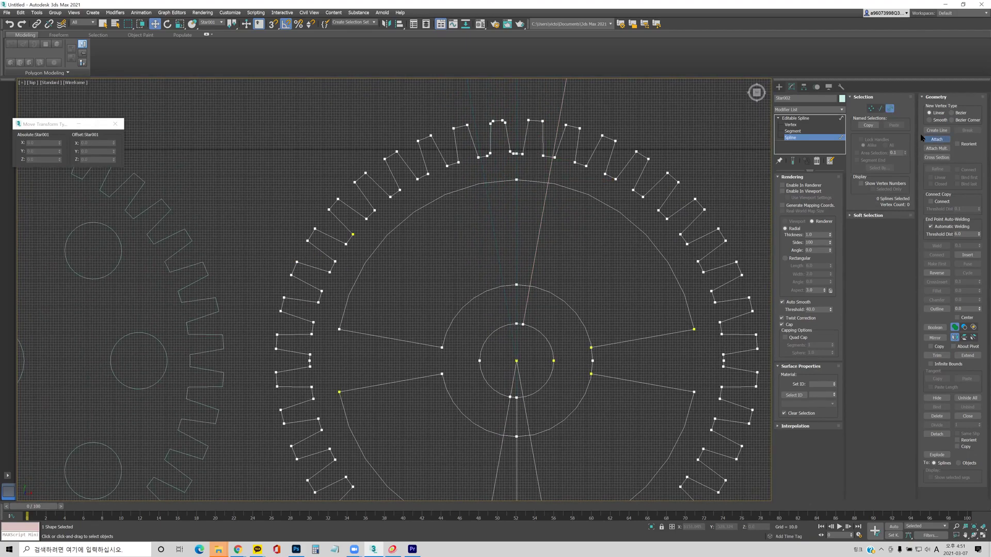
Step: Attach the separate full-length left diagonal and vertical centre line to the gear shape
click(936, 139)
click(471, 104)
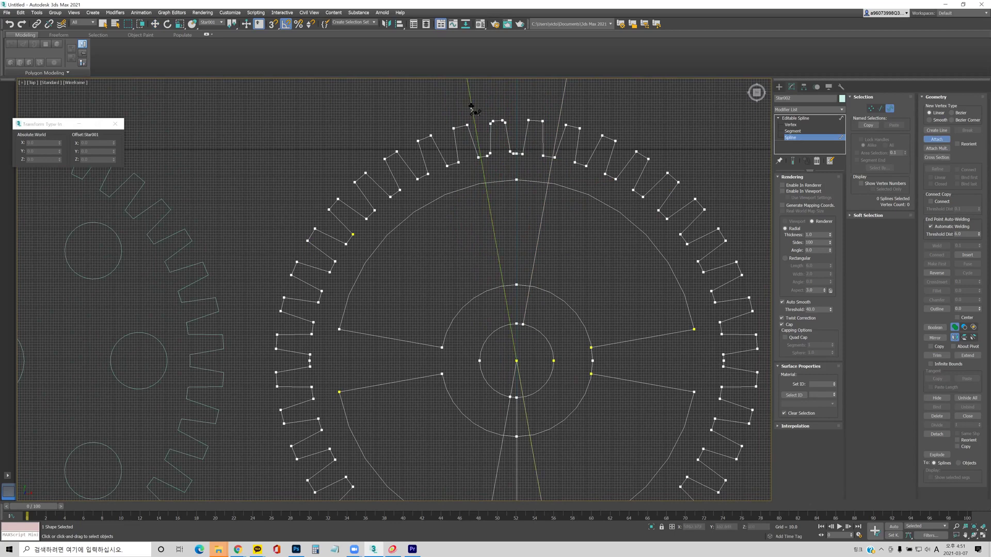
click(514, 100)
right_click(632, 275)
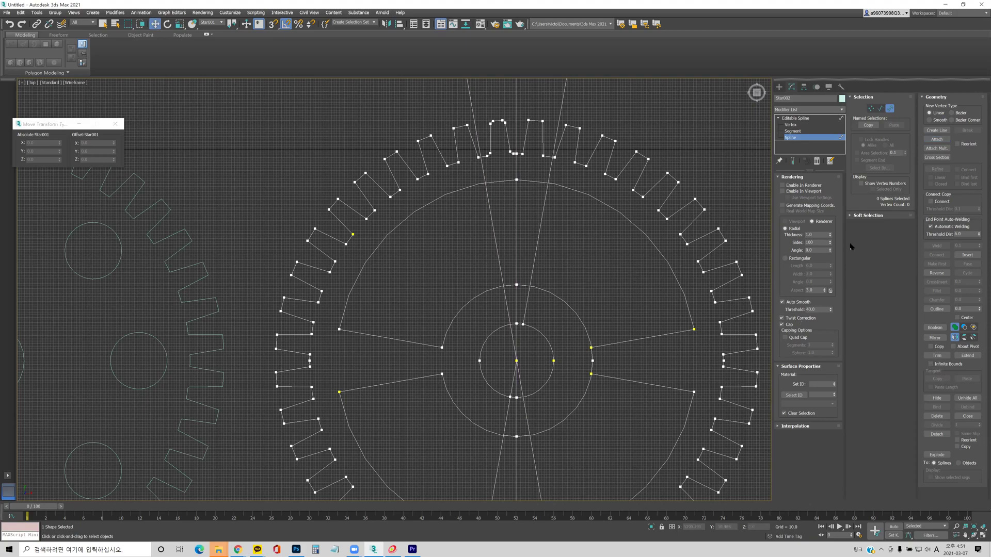
Step: Trim the top diagonals between the hub and middle circles, and the vertical line between the middle and large circles
click(937, 356)
click(526, 305)
click(508, 306)
click(518, 212)
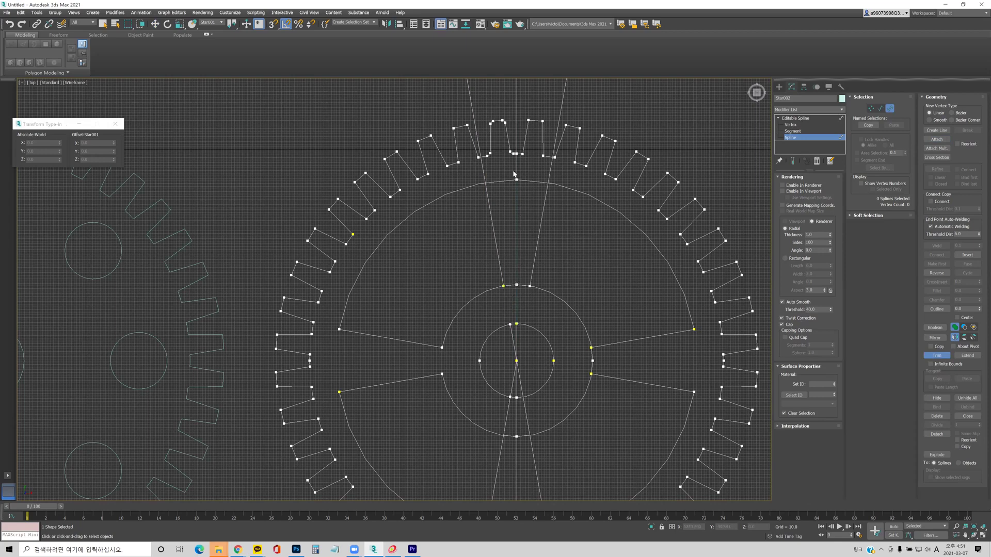
Step: Trim the top lines extending beyond the large circle and the large circle's arc between the two upper diagonals
click(517, 103)
click(562, 105)
click(471, 114)
click(484, 171)
click(550, 170)
click(512, 180)
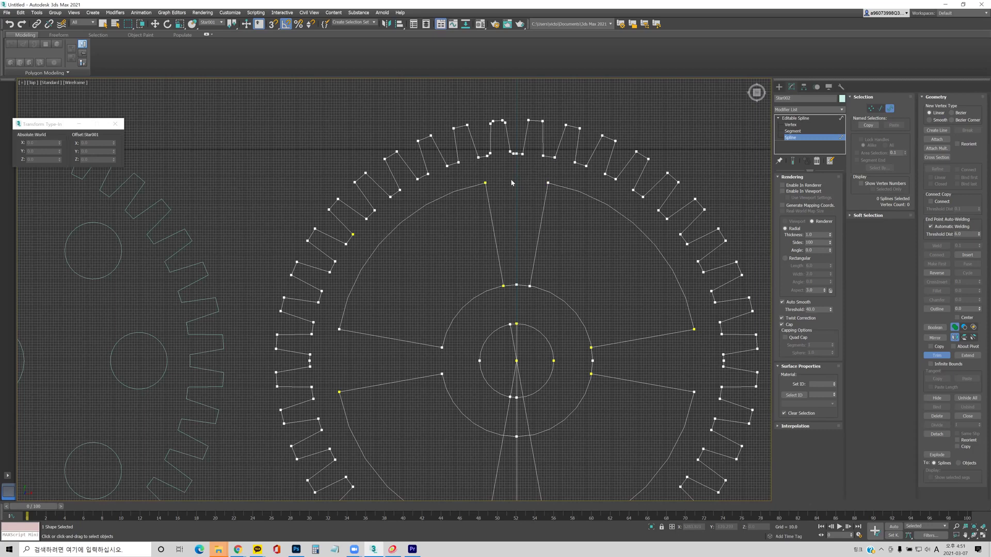
Step: Trim the middle circle's arc between the upper diagonals and the leftover line pieces inside the hub circle
click(522, 283)
click(513, 345)
click(518, 380)
click(519, 382)
click(520, 382)
middle_drag(522, 395, 514, 118)
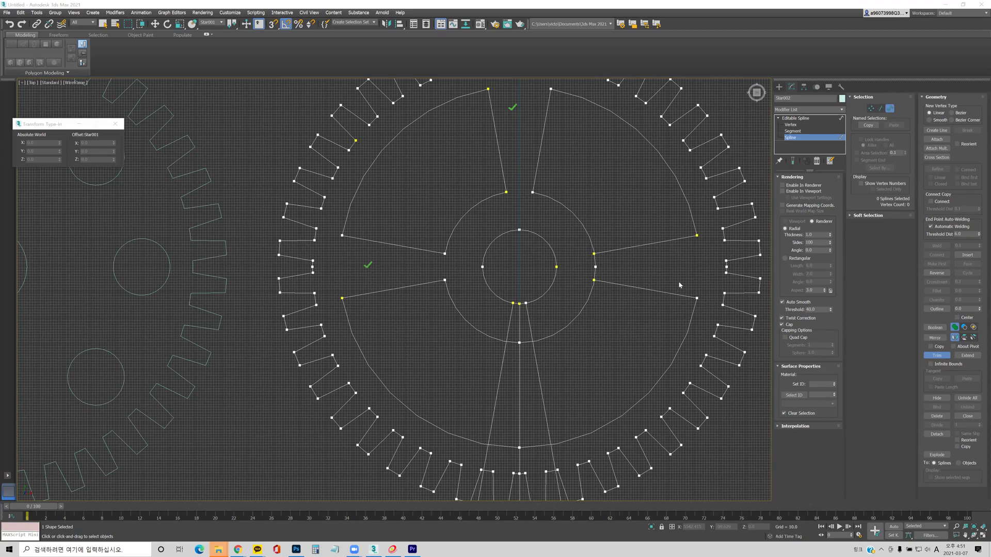
click(710, 263)
click(698, 184)
click(655, 135)
Step: Trim the bottom diagonals and vertical line between the hub and middle circles, plus the middle circle's arc between those diagonals
click(529, 325)
click(515, 329)
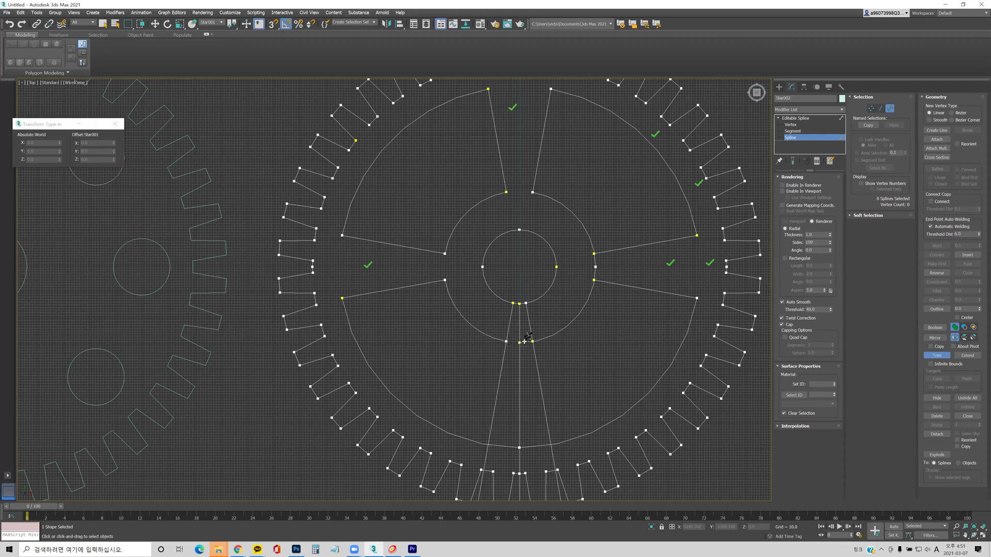
click(525, 342)
click(520, 335)
click(509, 324)
click(529, 324)
middle_drag(519, 366, 507, 213)
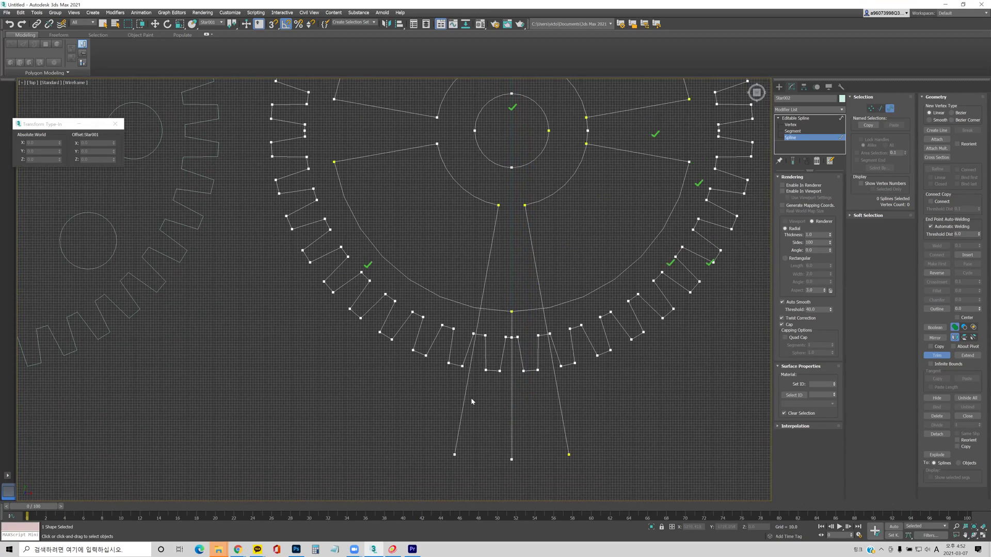
Step: Trim the bottom diagonals and vertical line back to the large circle, clearing the pieces across and beyond the teeth
click(512, 428)
click(563, 424)
click(464, 417)
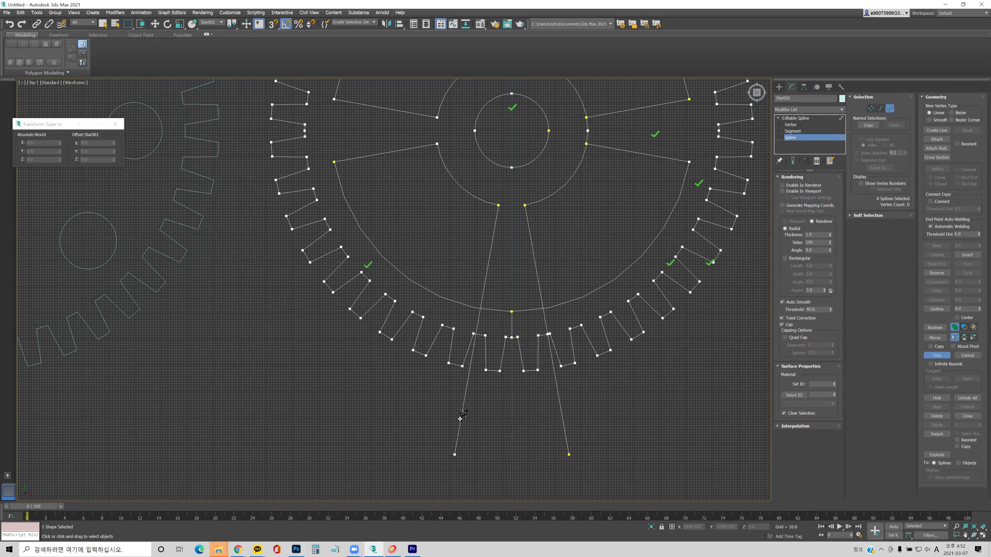
click(564, 423)
click(463, 408)
click(479, 316)
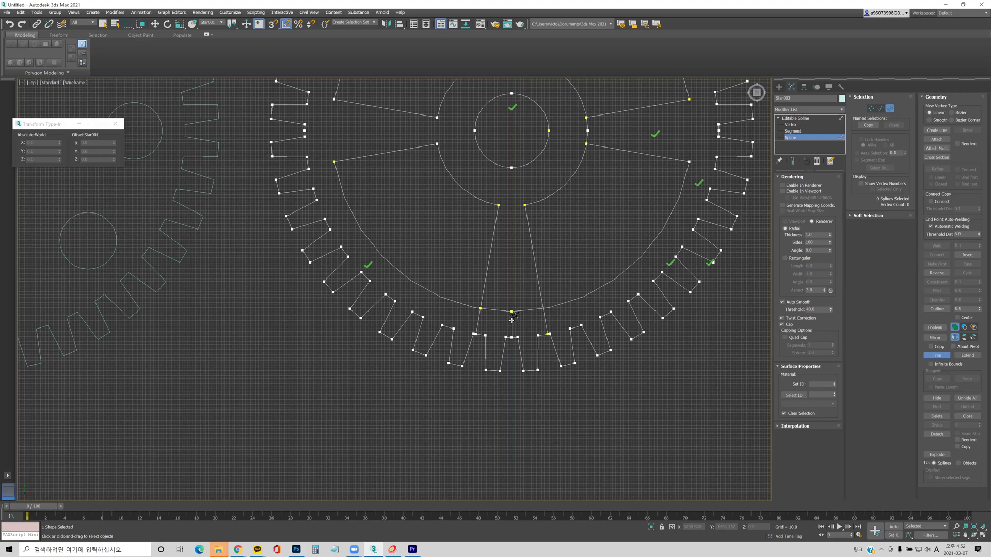
click(545, 322)
click(512, 323)
click(546, 322)
click(478, 321)
Step: Trim the large circle's arc between the lower diagonals and the middle circle's remaining arc at the right spoke
click(500, 311)
middle_drag(529, 279, 479, 328)
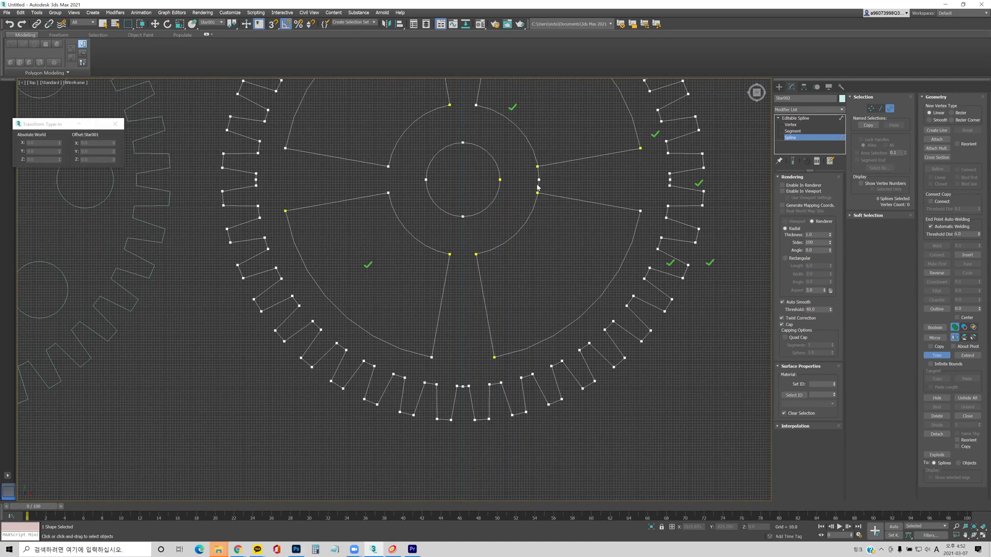
click(539, 183)
middle_drag(528, 211, 548, 307)
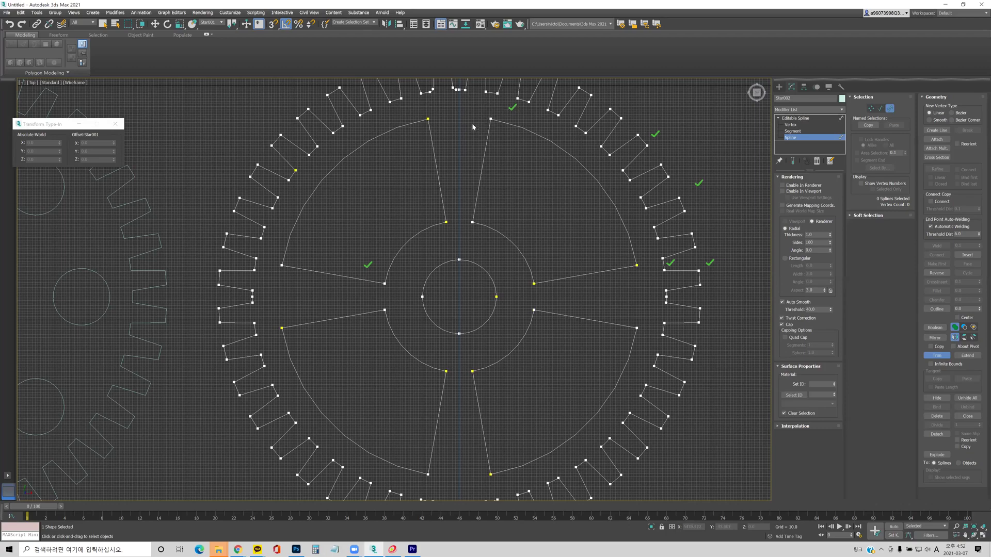
Step: Examine the toothed outline at spline and vertex level around the closely spaced points of the top tooth gap
scroll(472, 126, up, 4)
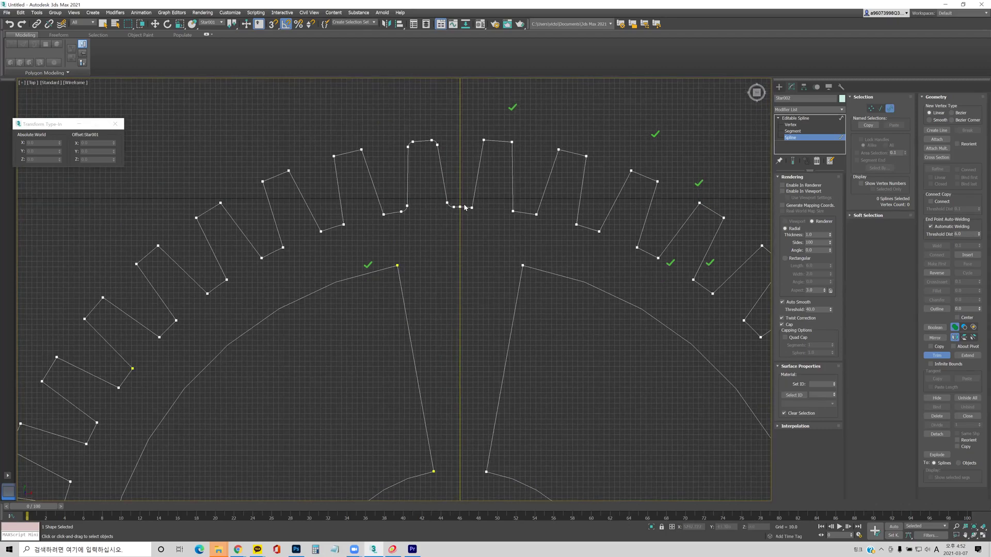
key(w)
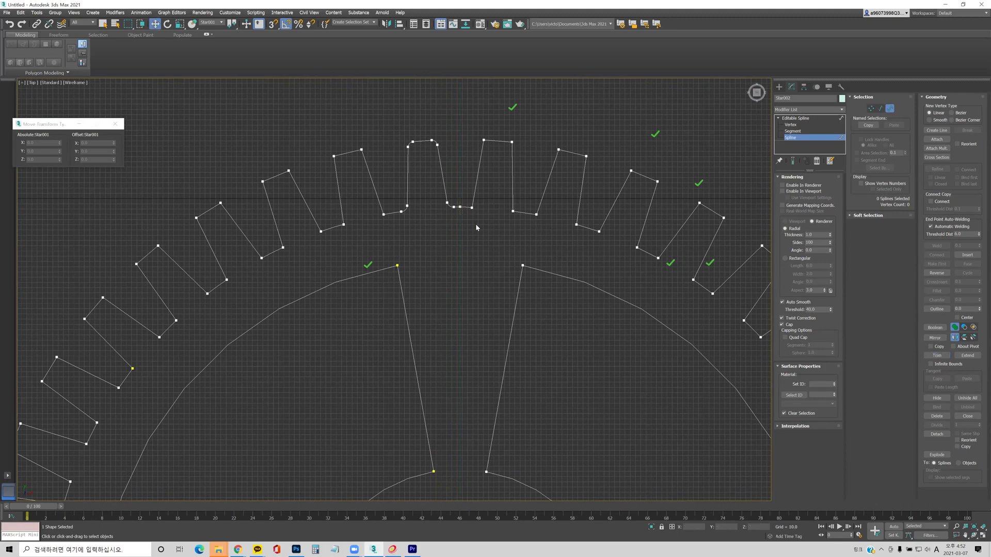
click(456, 215)
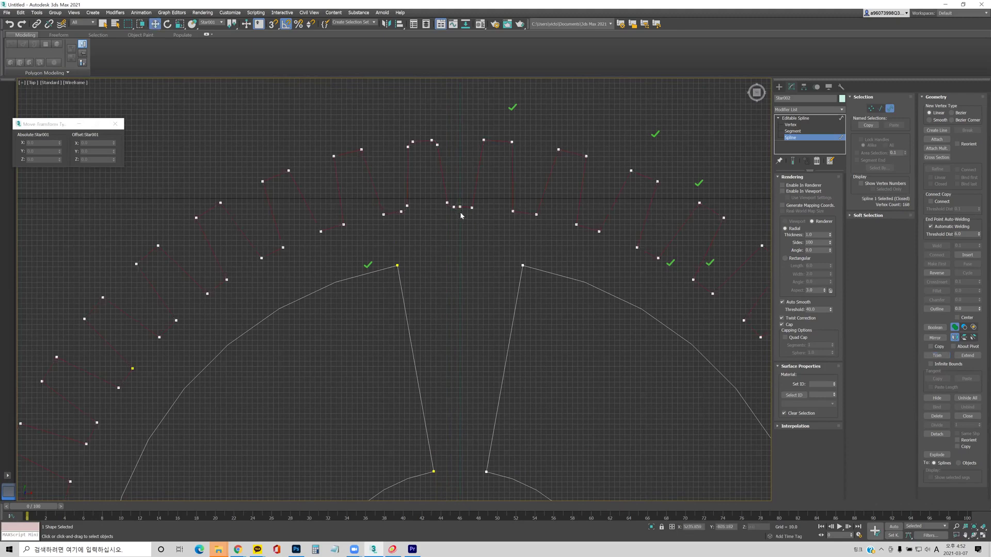
key(1)
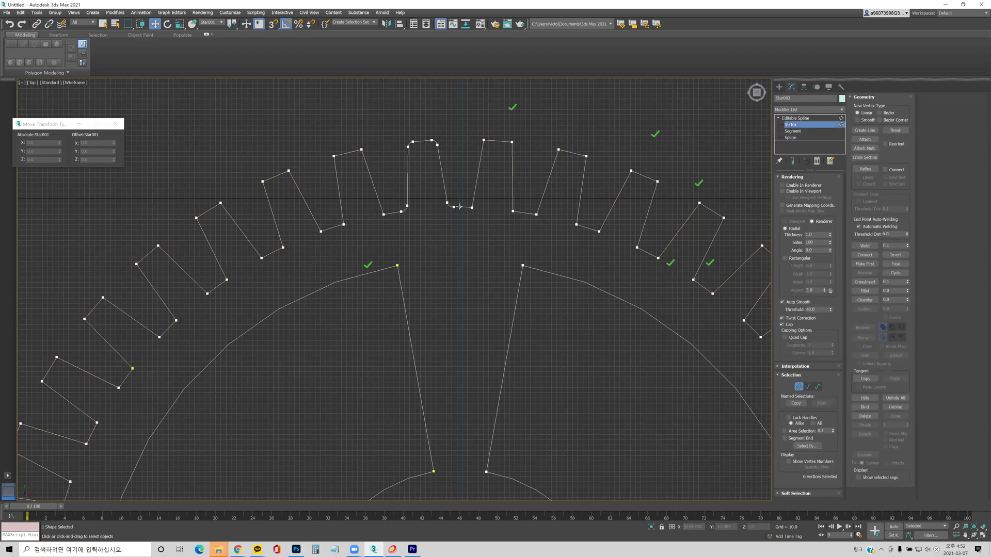
click(459, 206)
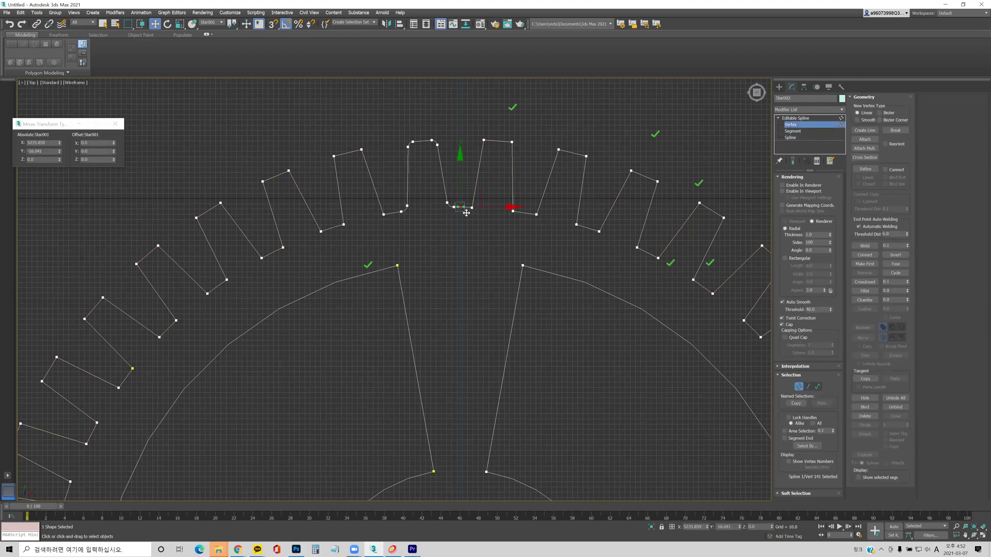
click(475, 255)
scroll(502, 293, down, 10)
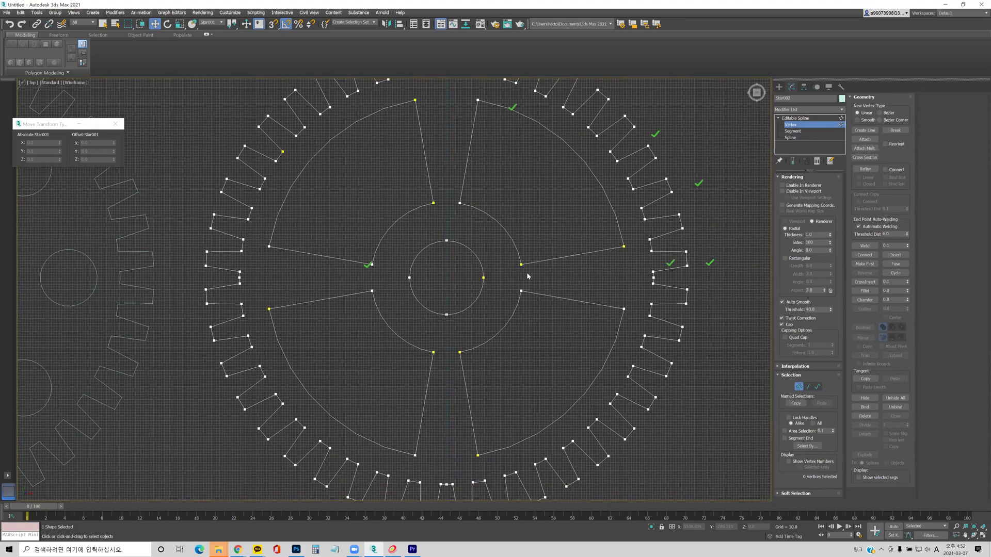
Step: Try extruding the trimmed four-spoke gear shape and check it in the perspective view
click(805, 119)
click(808, 109)
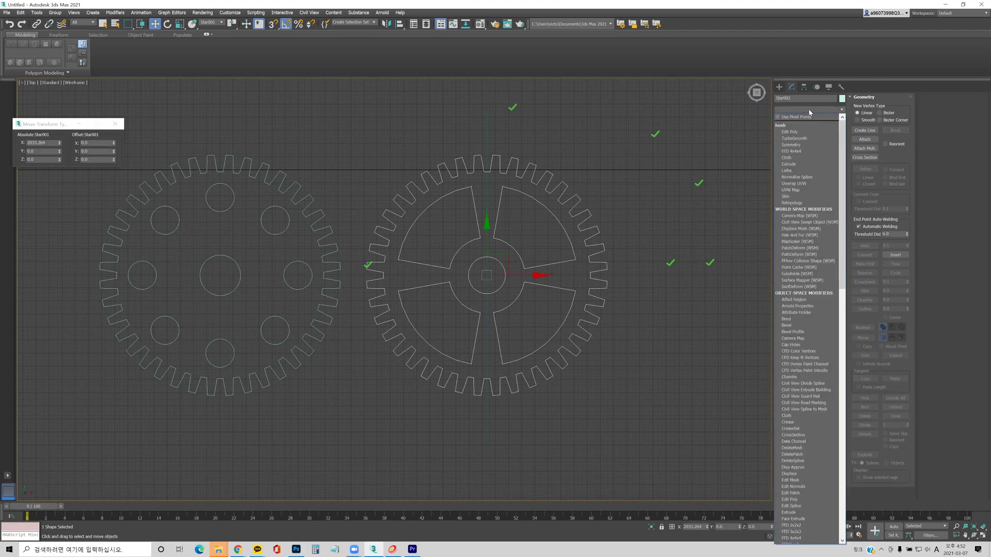
scroll(803, 139, down, 1)
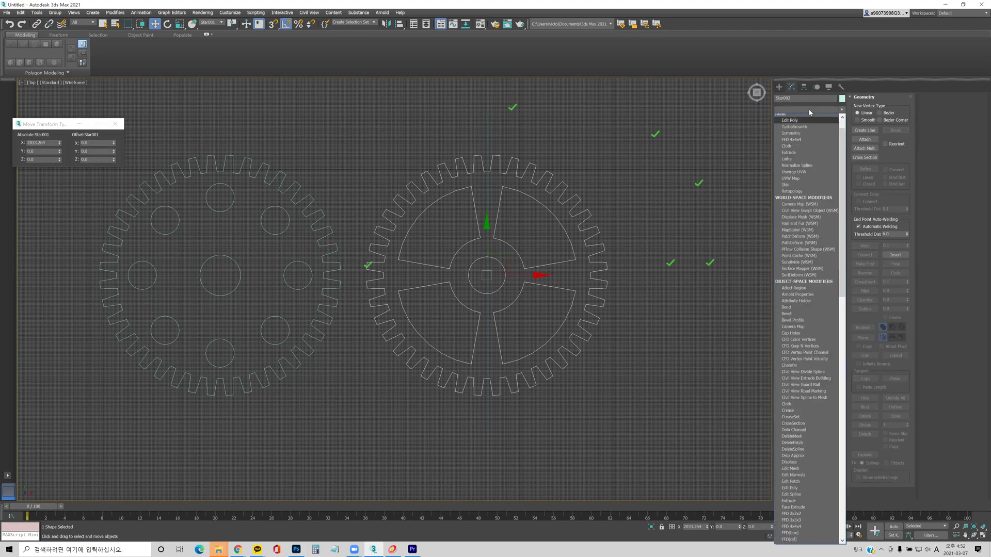
click(802, 150)
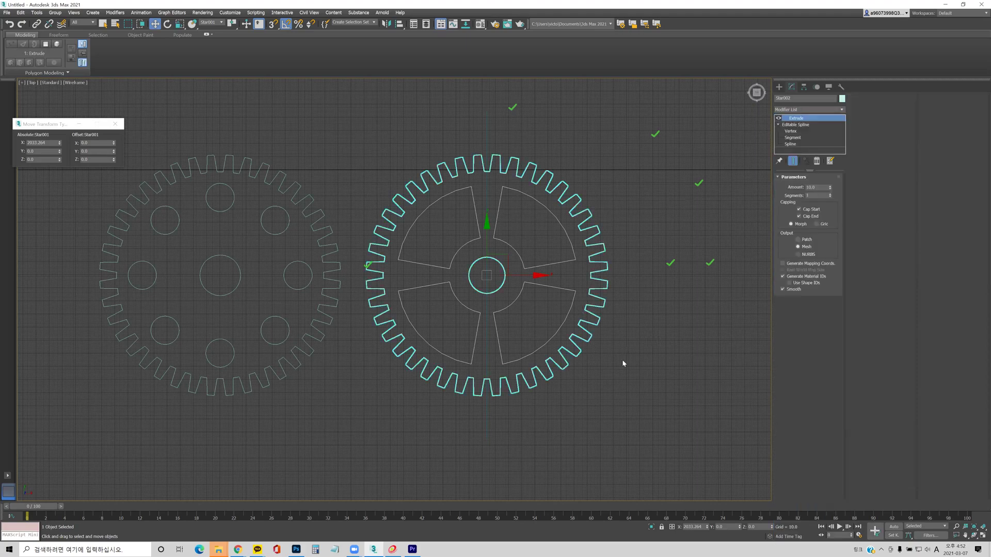
click(684, 281)
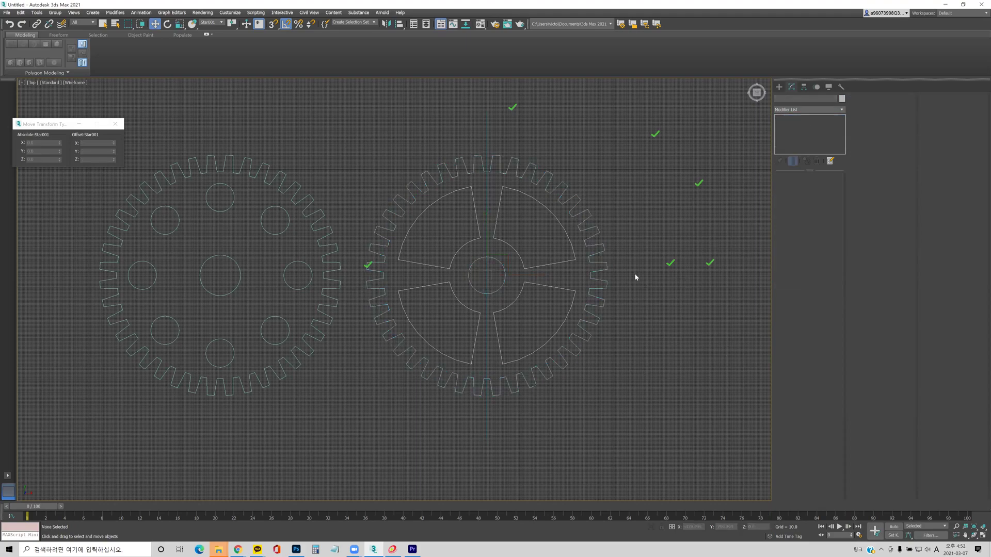
key(p)
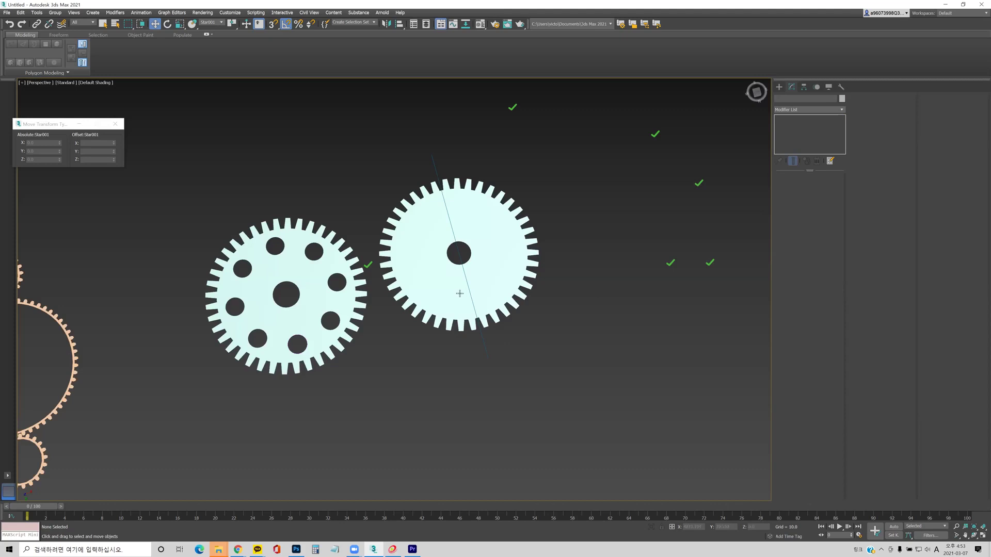
Step: Undo the Extrude modifier on the four-spoke gear
click(482, 280)
alt+click(502, 277)
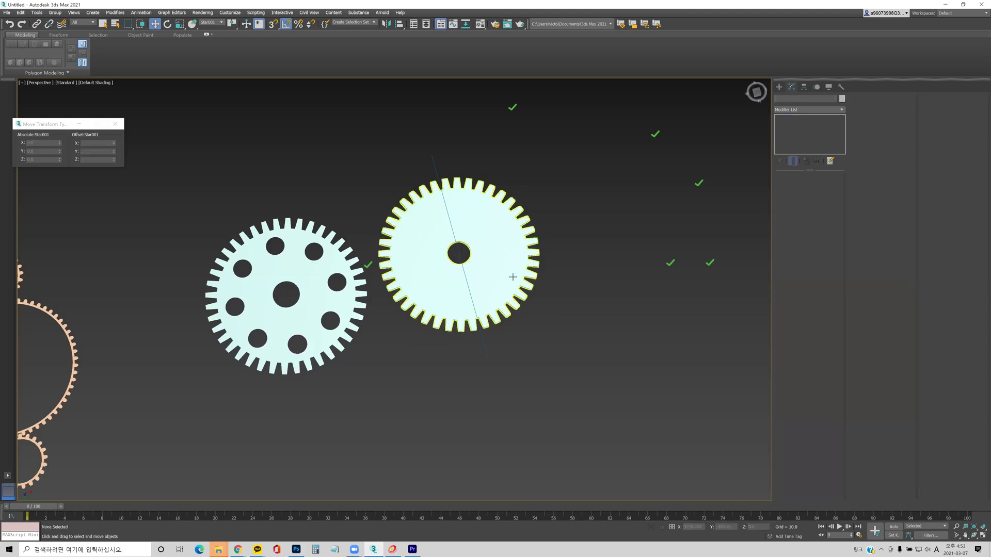
key(ctrl+z)
key(ctrl+z)
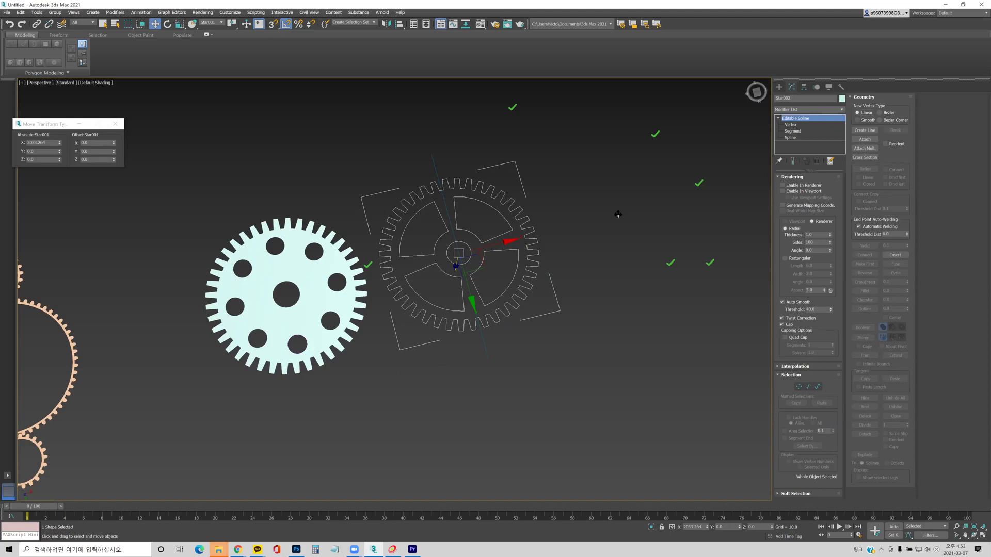
Step: Select individual inner pieces of the four-spoke gear at spline level to check whether they are joined
click(791, 137)
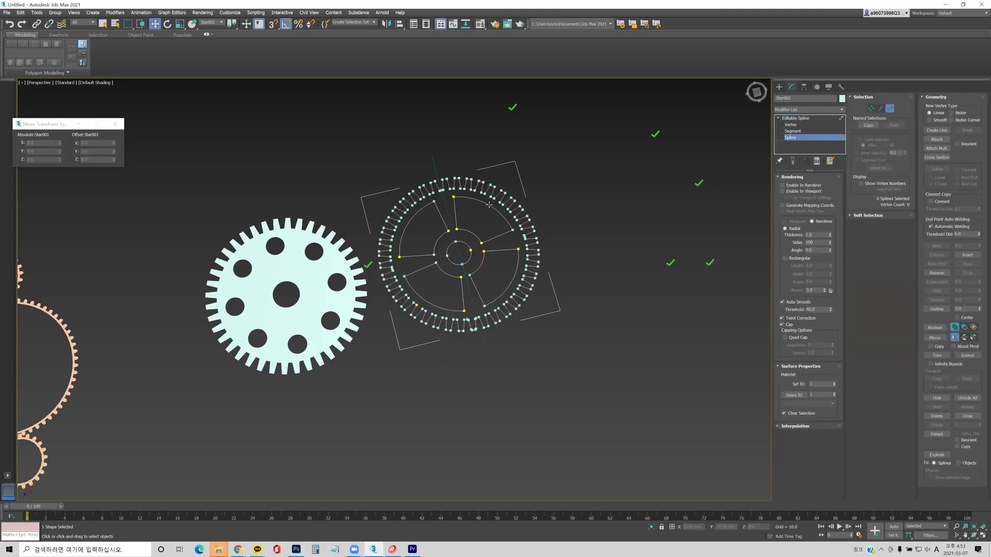
click(433, 214)
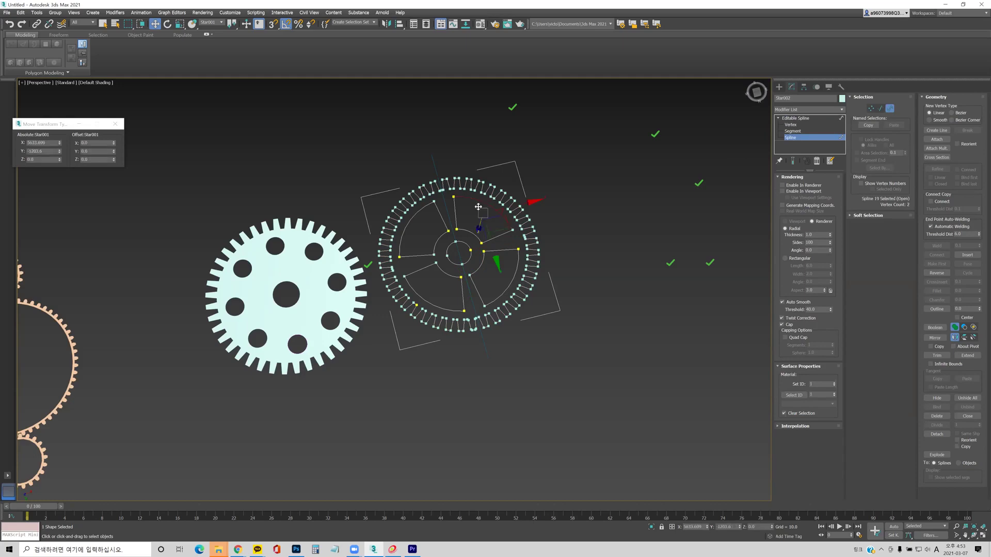
click(436, 210)
click(437, 209)
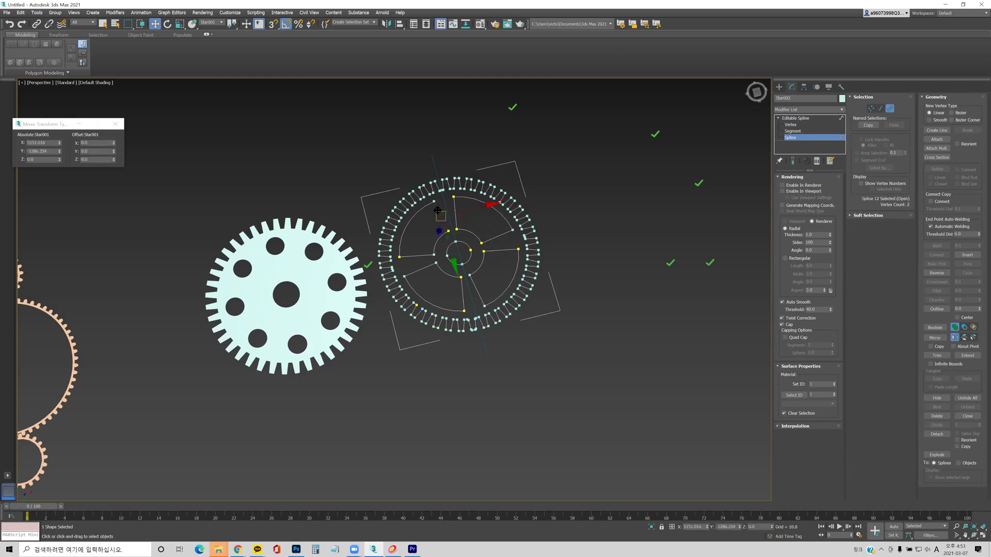
scroll(437, 210, up, 4)
click(427, 207)
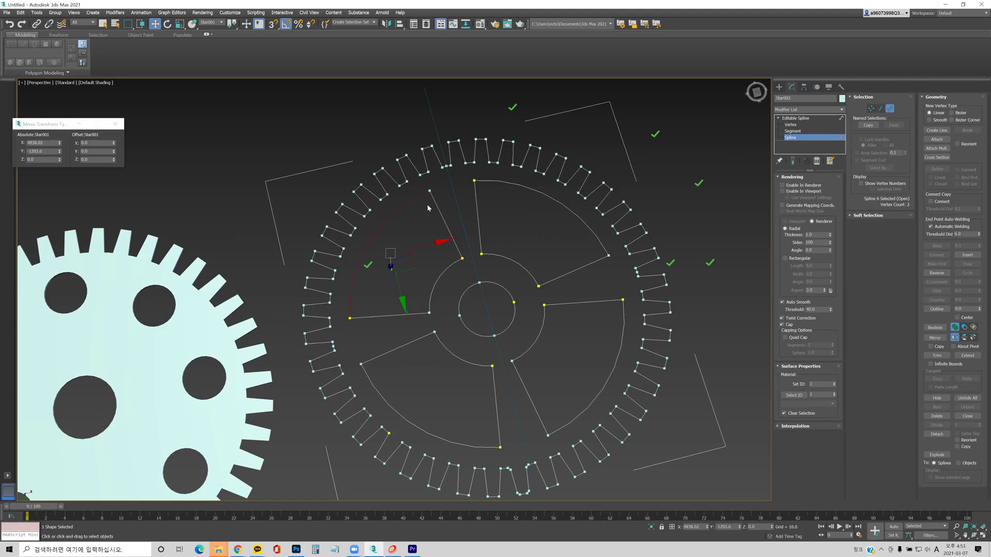
Step: Weld the vertices of the gear outline, openings and centre circle with a weld threshold of 10
click(444, 226)
click(445, 223)
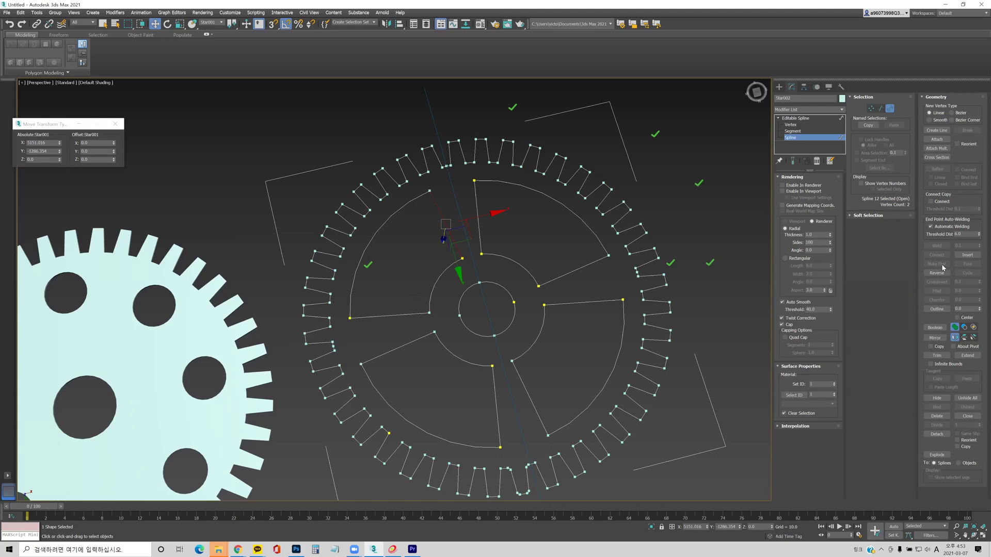
click(790, 124)
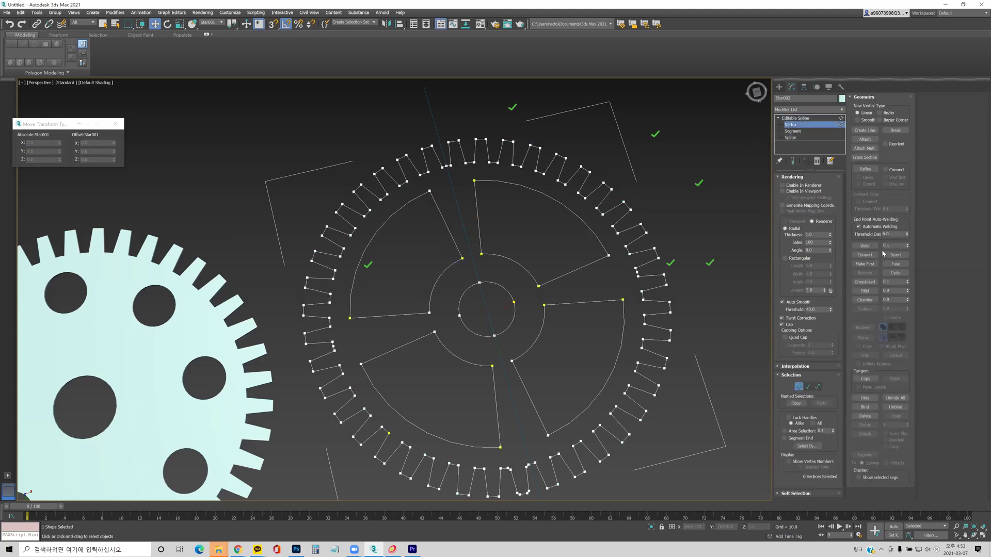
click(891, 246)
drag(309, 143, 680, 469)
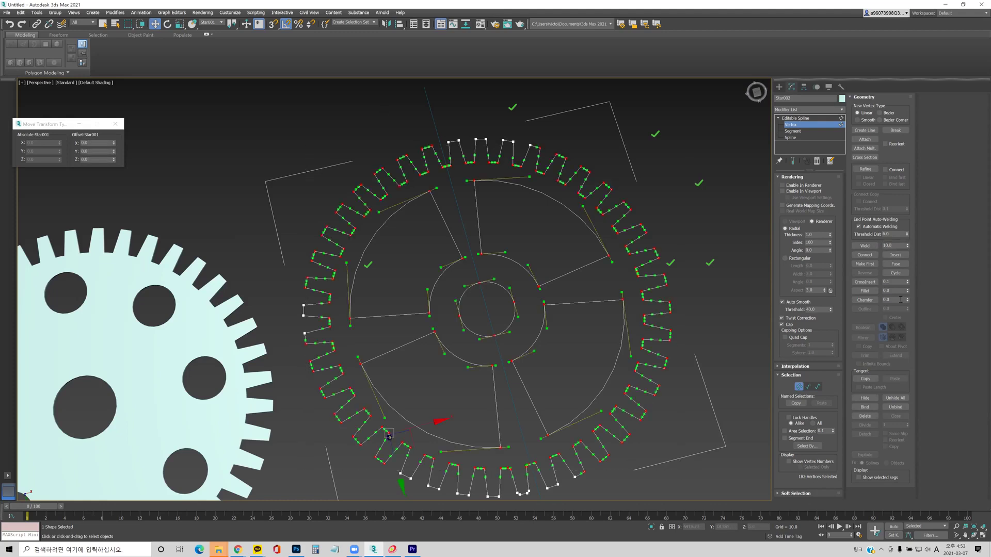
click(875, 246)
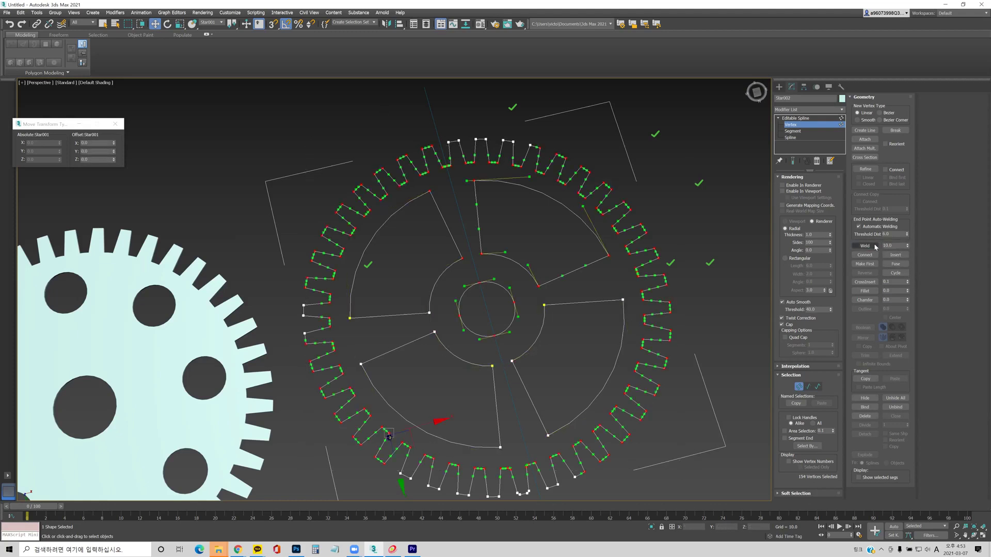
click(612, 265)
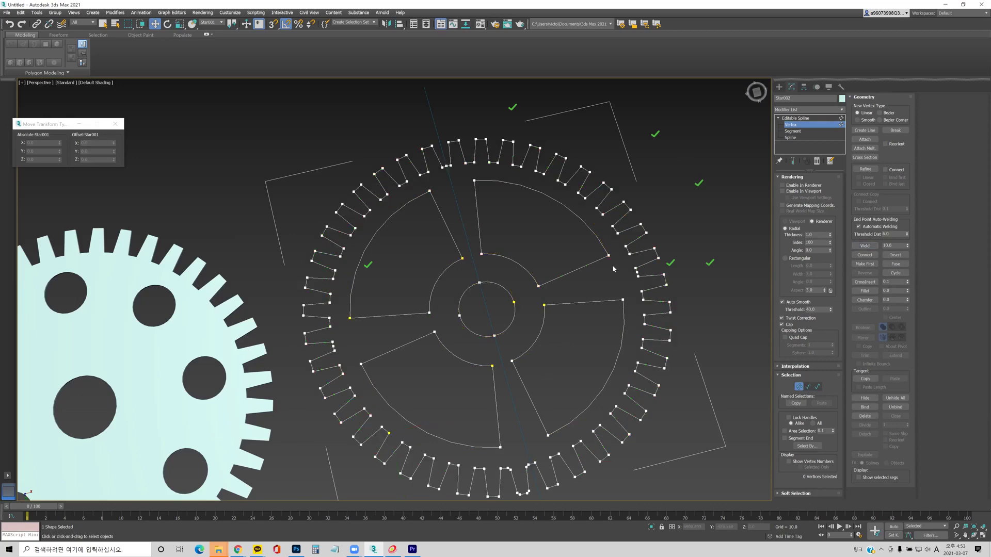
Step: Select the outer corner vertex of the problem opening and inspect it up close in the wireframe top view
click(609, 255)
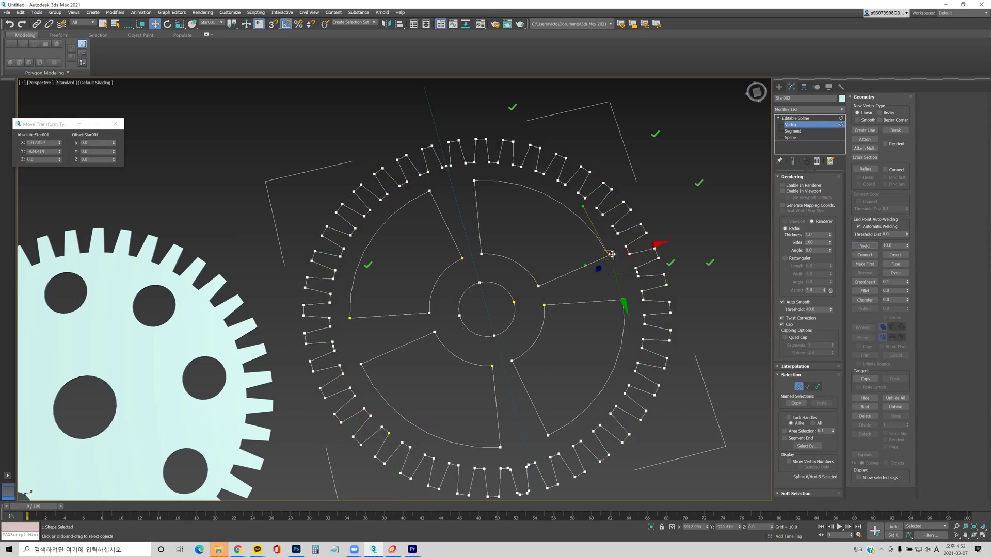
key(t)
key(F3)
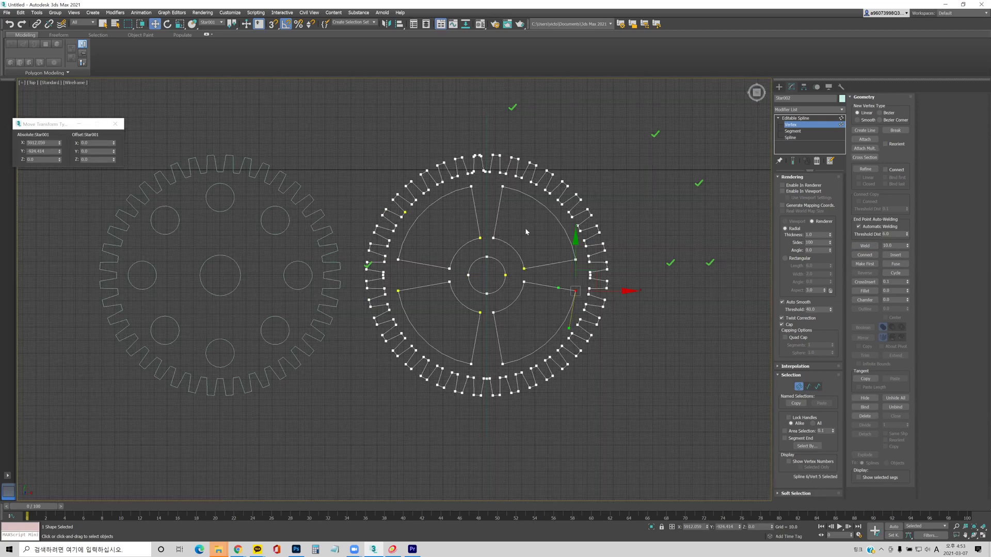
scroll(525, 228, up, 5)
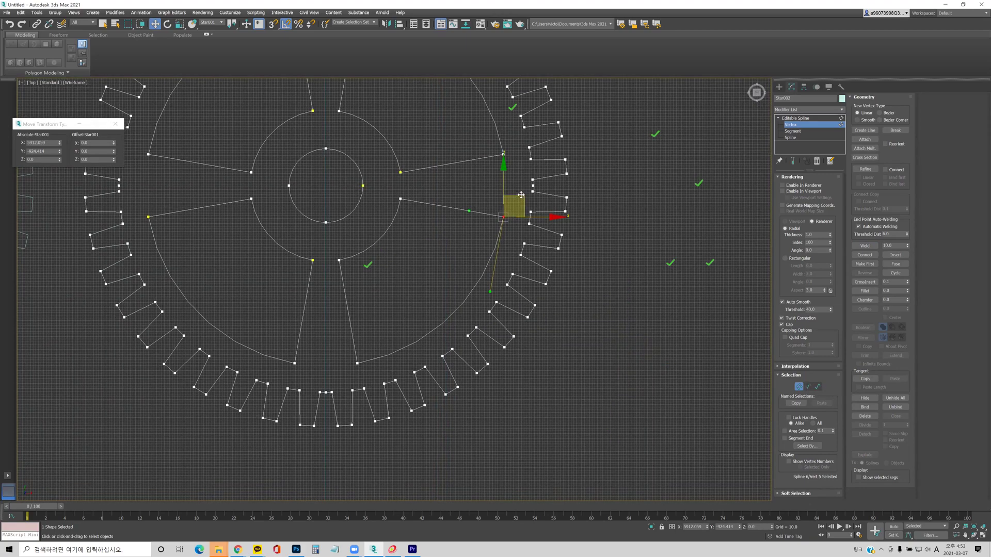
drag(520, 196, 518, 198)
Step: Select each of the four openings and the centre circle at spline level to check whether they are closed
click(792, 119)
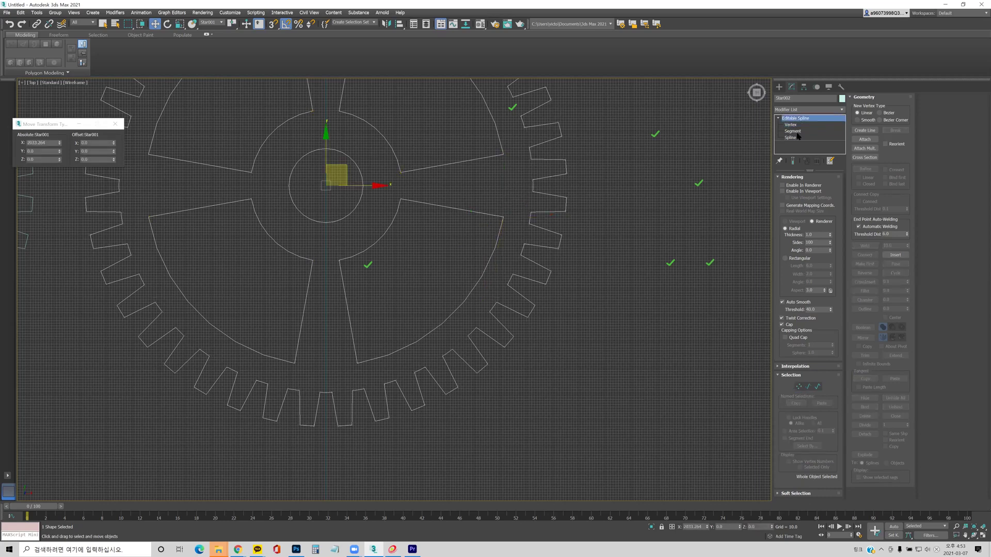
click(790, 137)
click(484, 281)
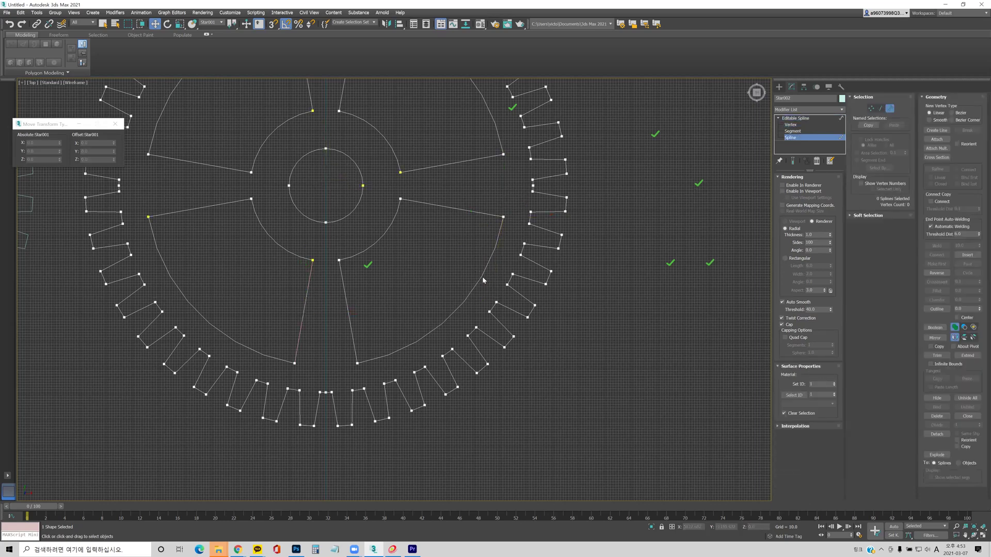
click(475, 282)
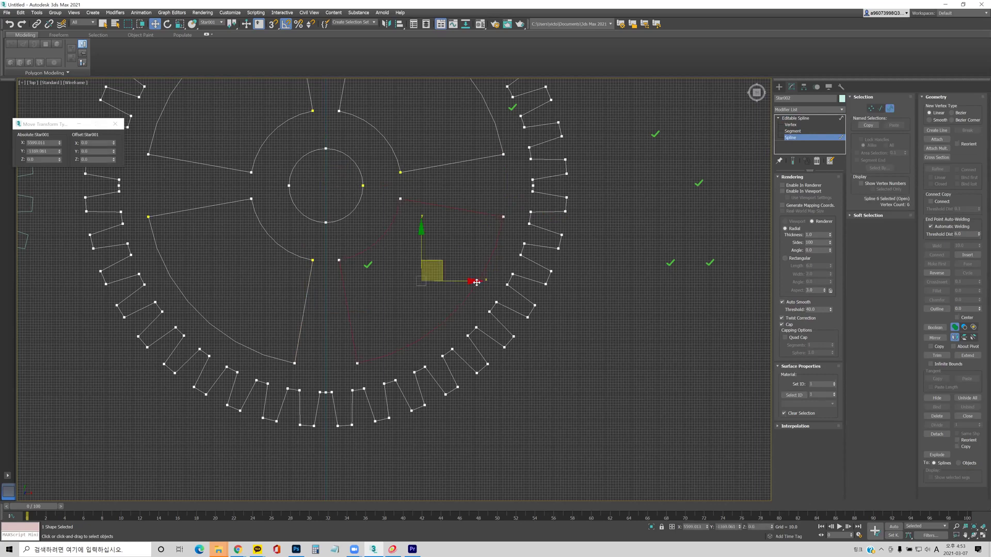
click(298, 257)
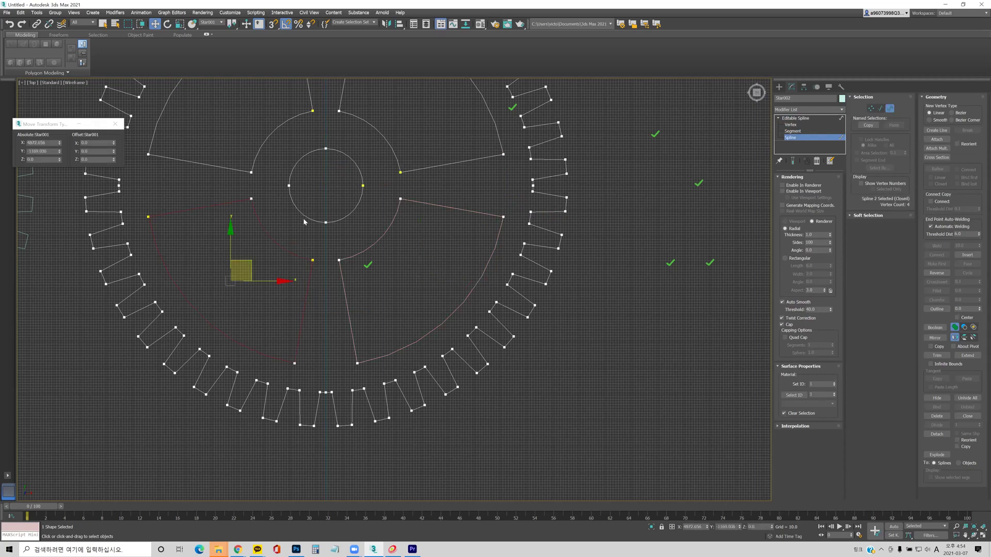
click(307, 218)
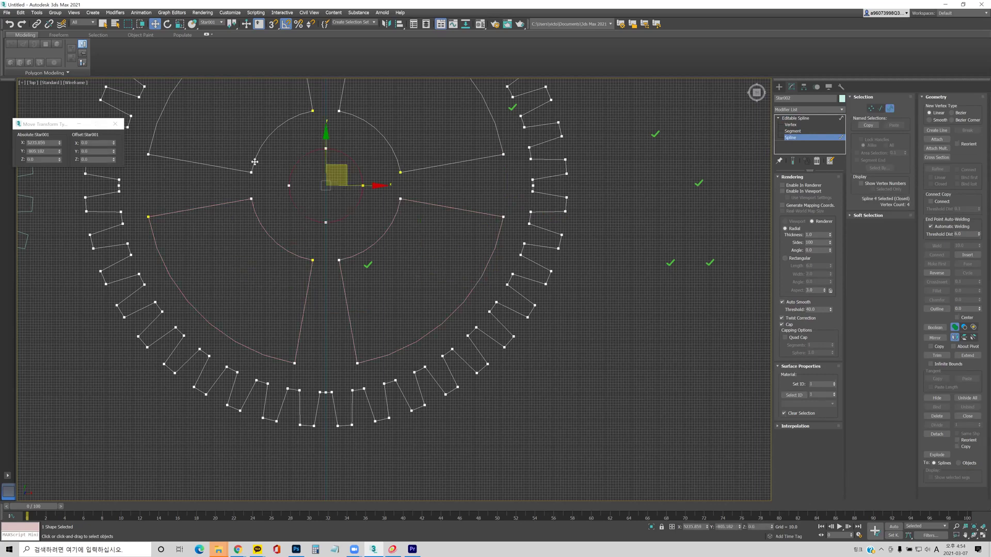
click(254, 162)
middle_drag(254, 162, 286, 319)
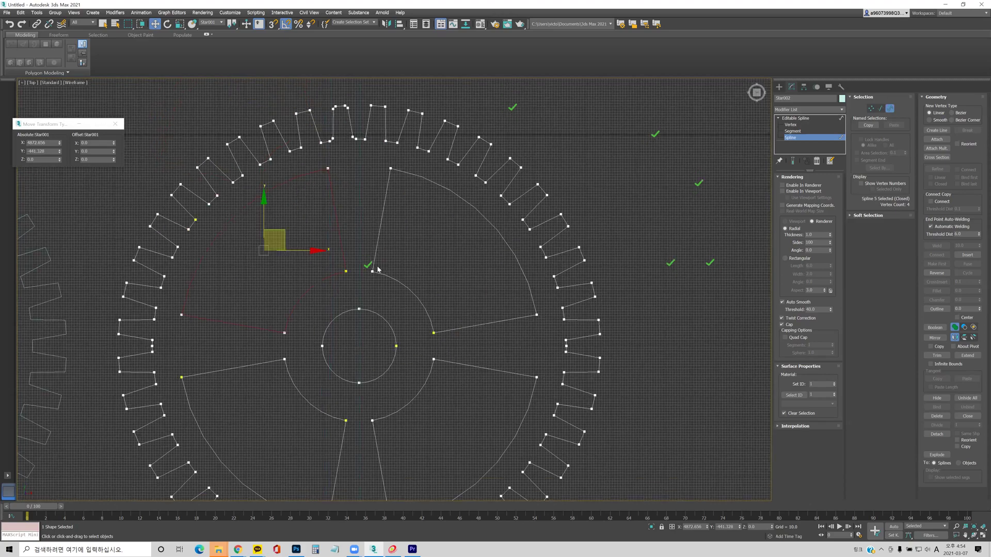
click(381, 217)
click(710, 188)
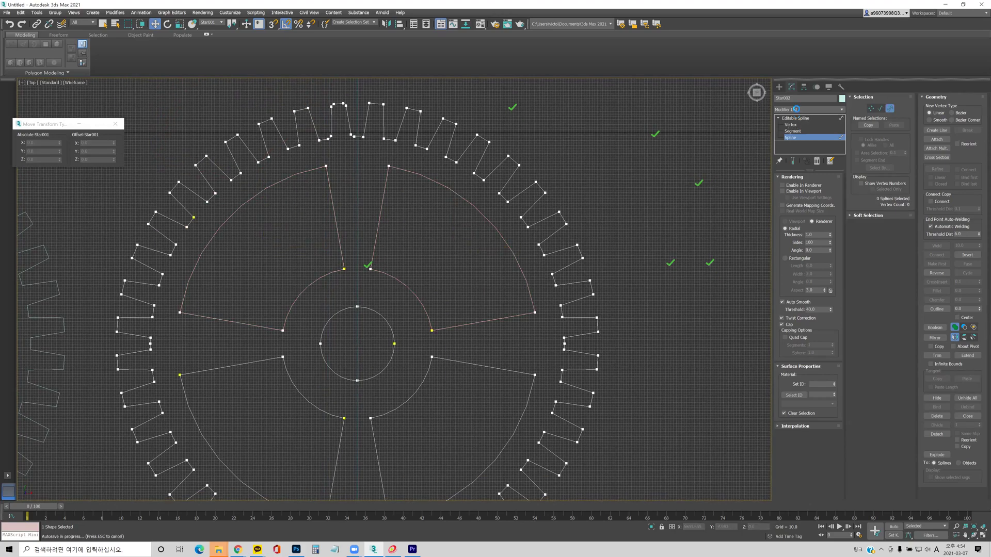
Step: Try extruding the welded four-spoke gear shape in the top view, and remove the Extrude modifier
click(799, 109)
key(e)
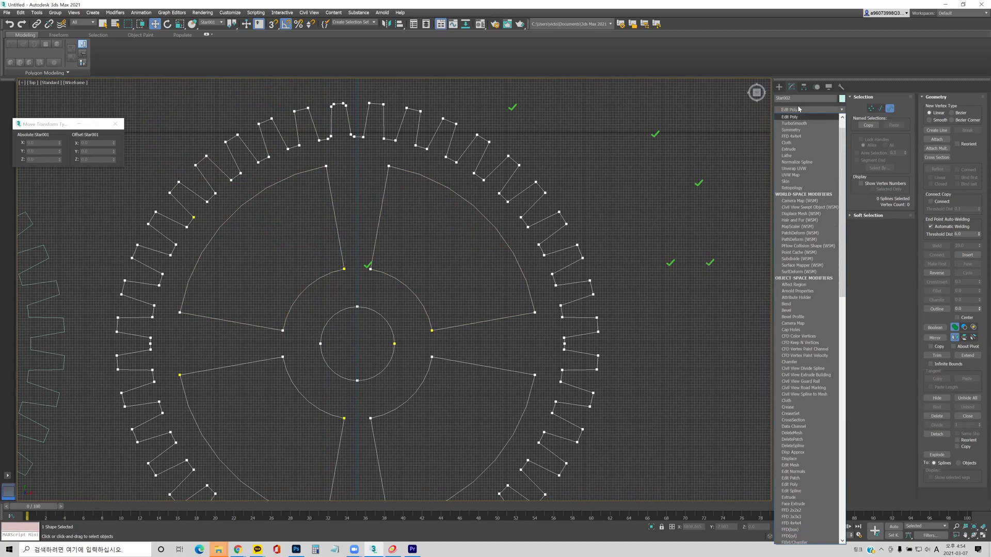
click(789, 150)
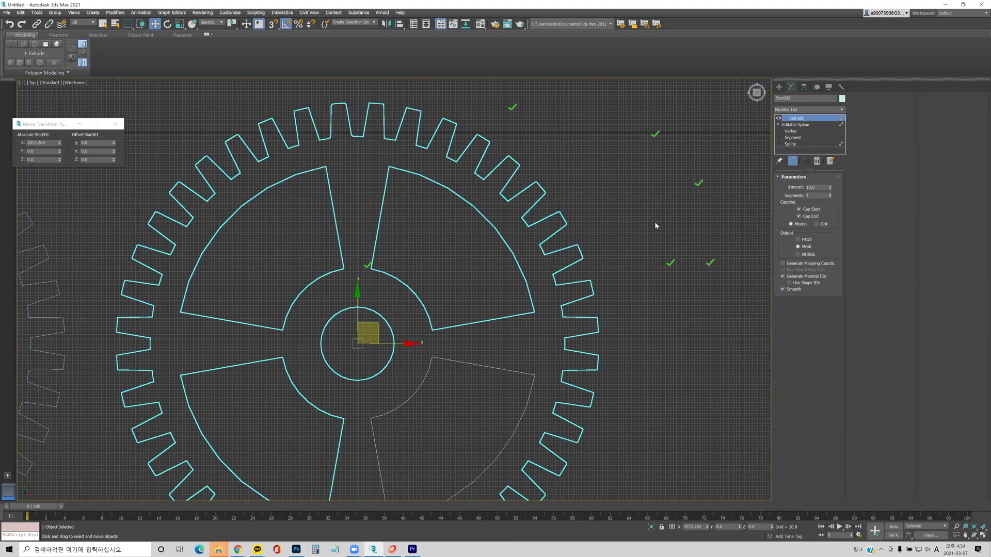
middle_drag(589, 271, 564, 295)
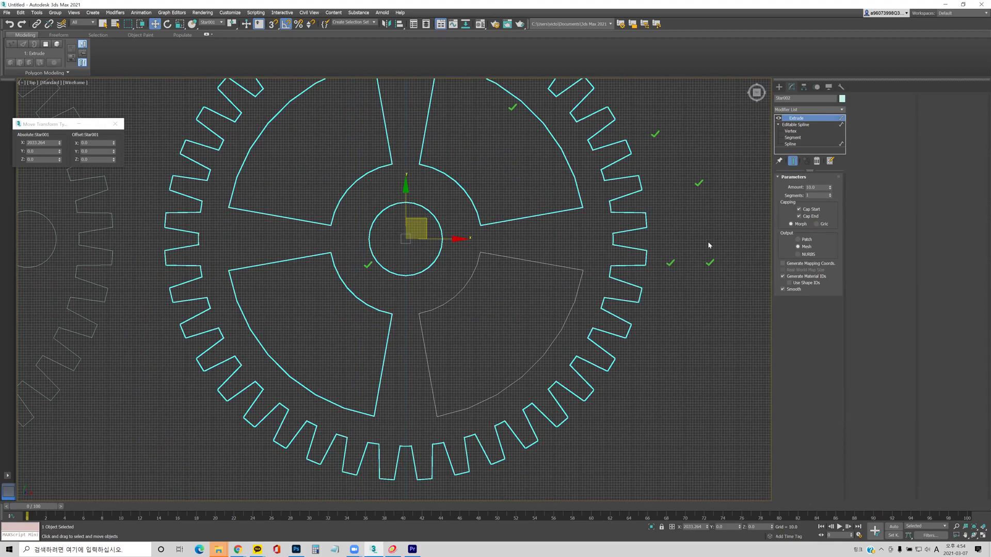
click(816, 162)
Step: Move the unextruded opening's spline aside to test whether it holds together, and undo the move
key(3)
click(576, 270)
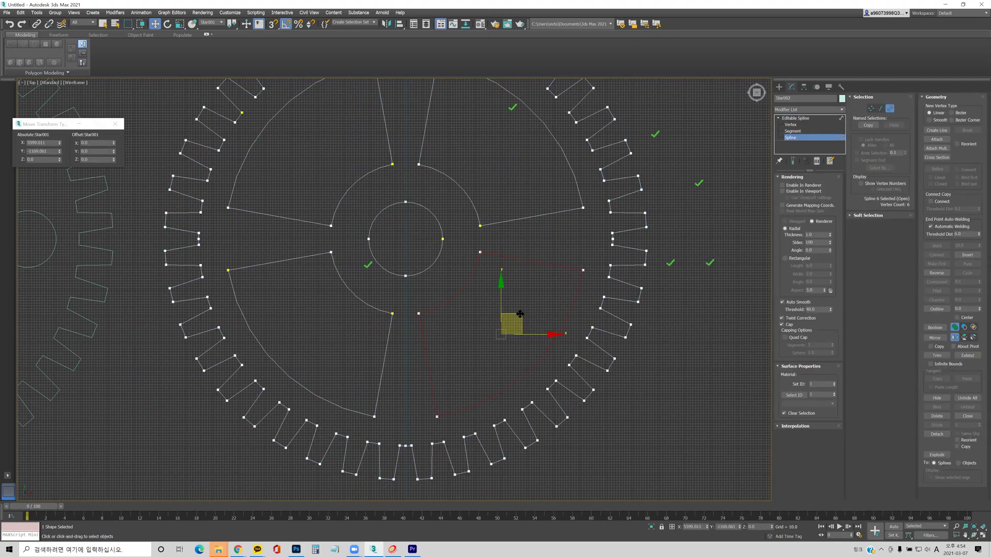
drag(517, 315, 667, 312)
key(ctrl+z)
click(795, 119)
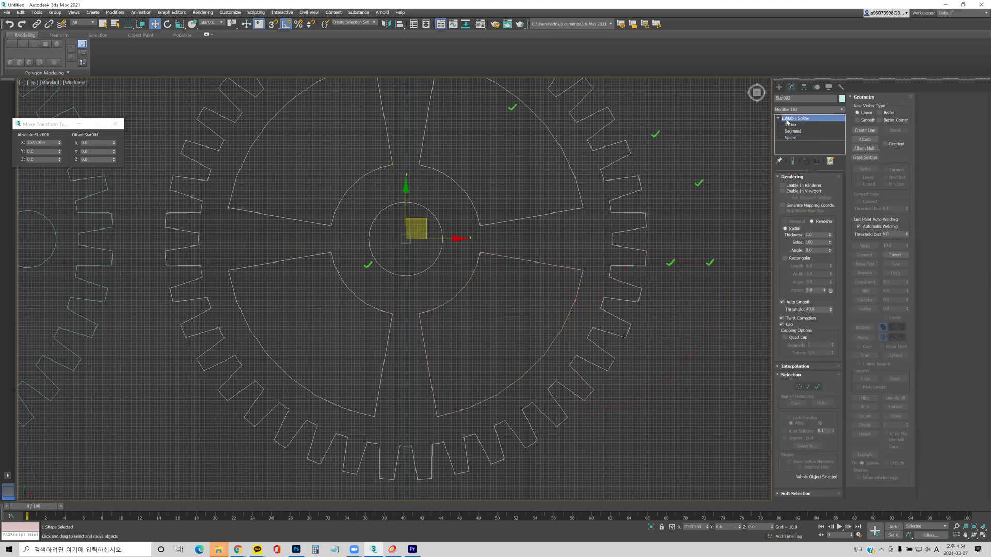
Step: Extrude the gear shape again, check it in the perspective view, and undo the extrusion
click(820, 110)
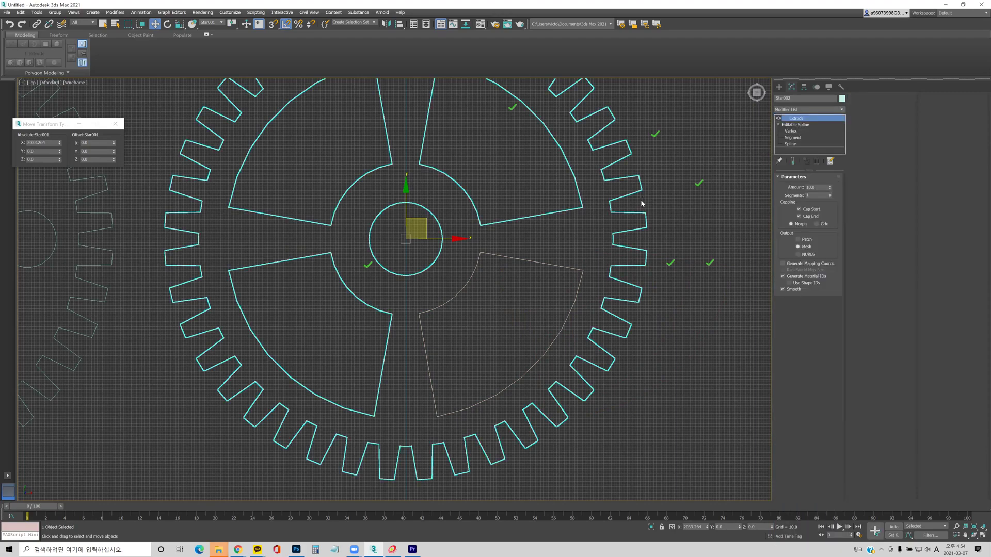
click(790, 149)
key(p)
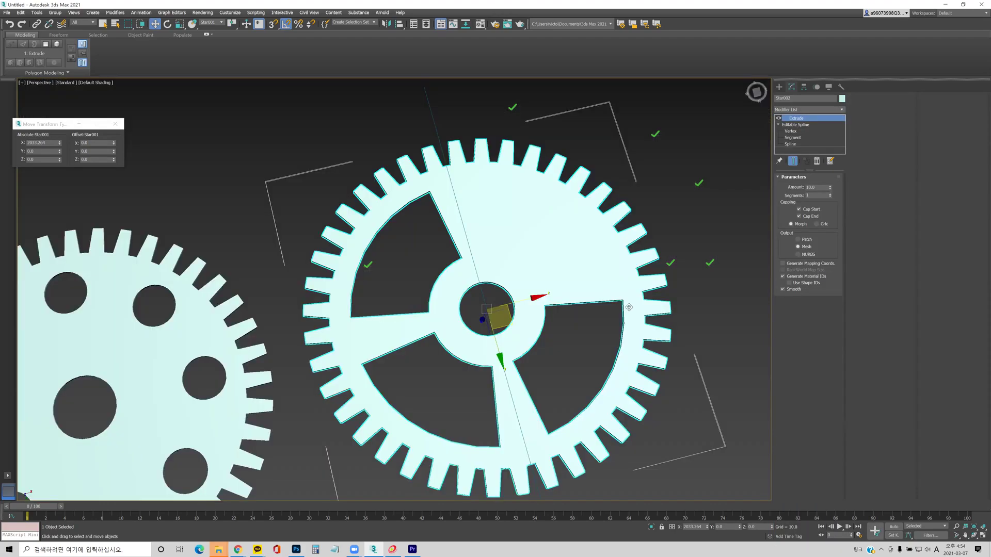
key(ctrl+z)
Step: Reselect the gear shape, move it as a whole to test that its pieces are attached, and undo the move
click(578, 274)
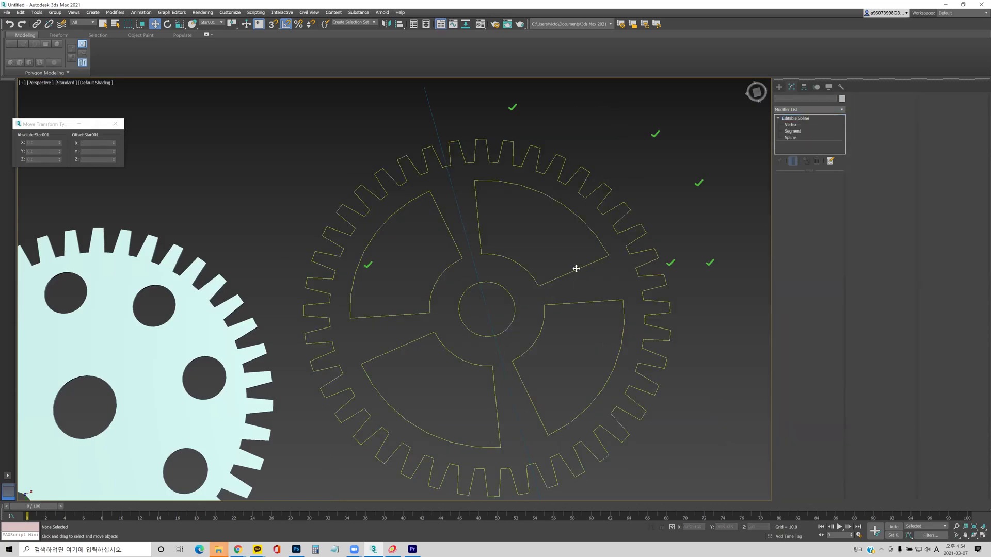
click(576, 269)
click(863, 140)
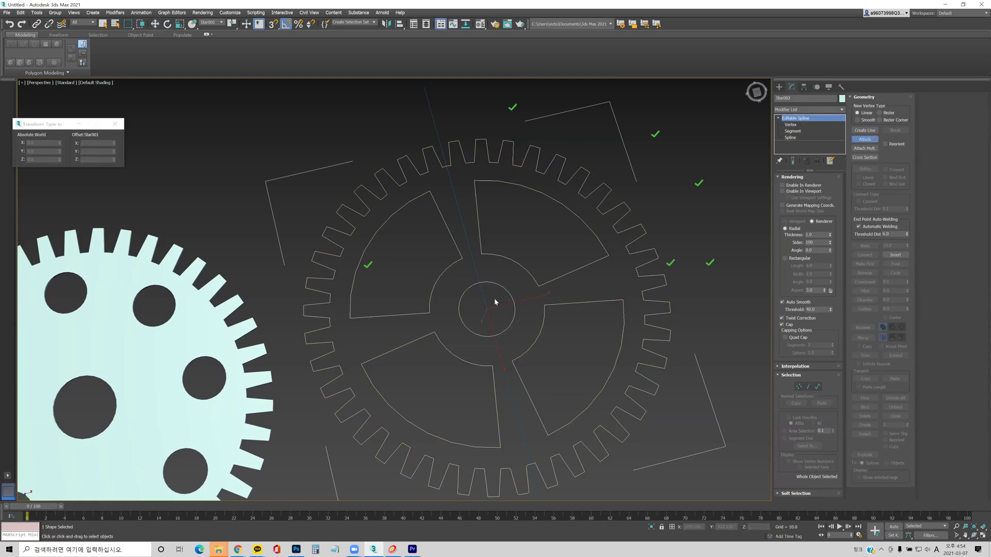
key(w)
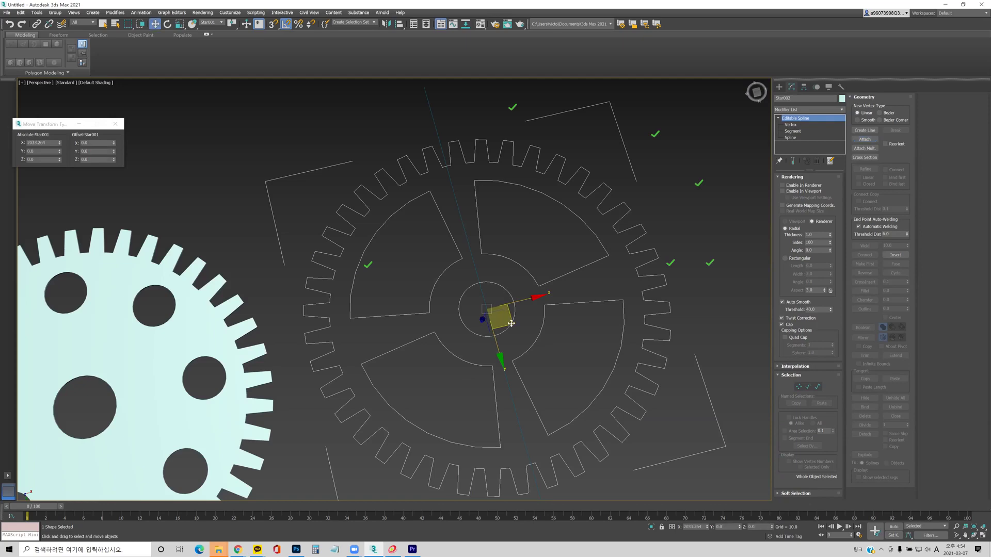
drag(511, 323, 589, 325)
key(ctrl+z)
Step: Reselect the four-spoke gear shape and apply an Extrude modifier to it in the perspective view
click(520, 199)
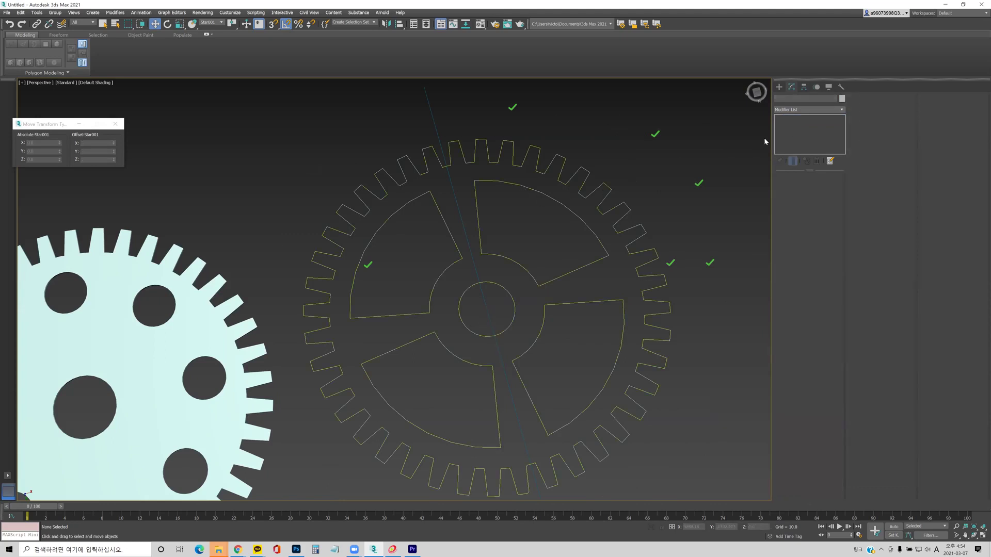
click(790, 111)
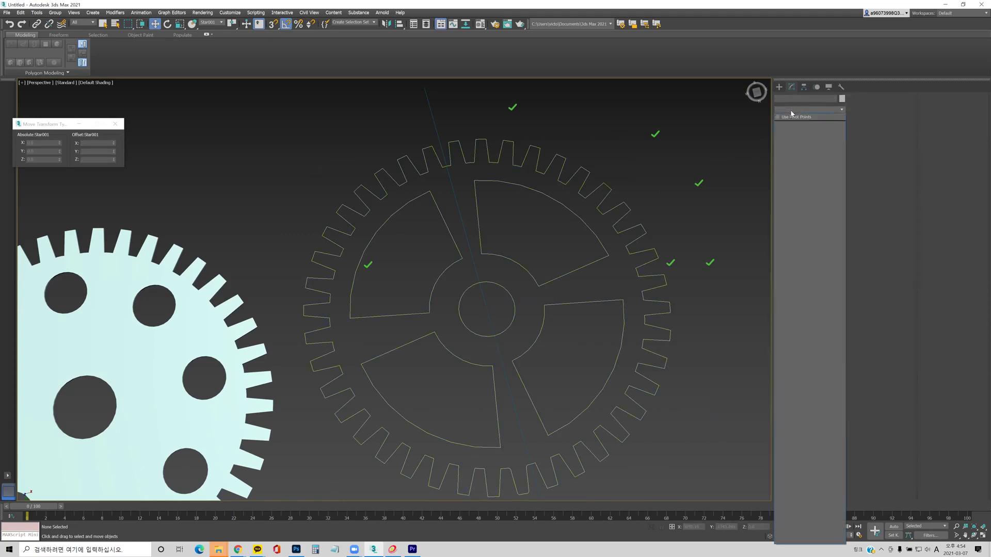
click(536, 243)
drag(537, 235, 579, 151)
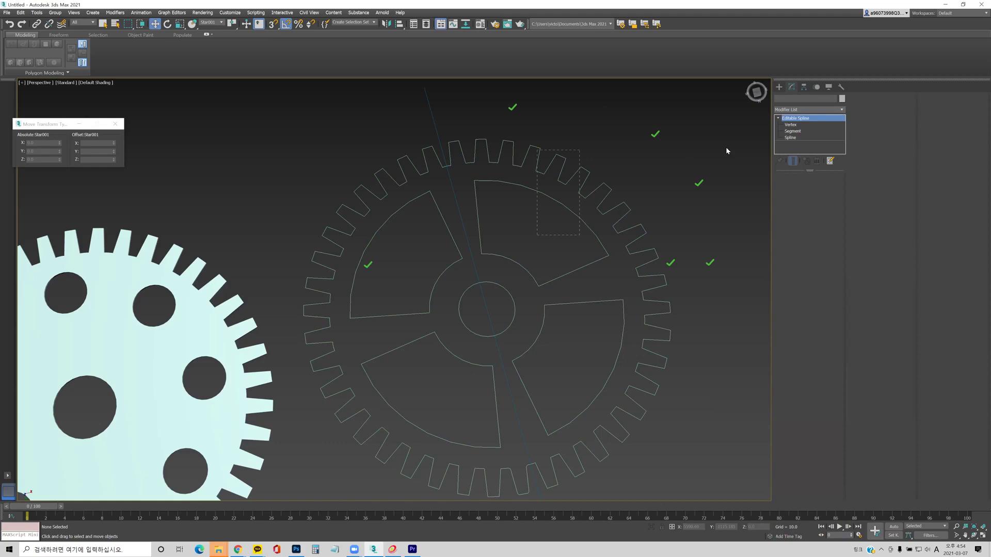
key(e)
click(794, 111)
key(e)
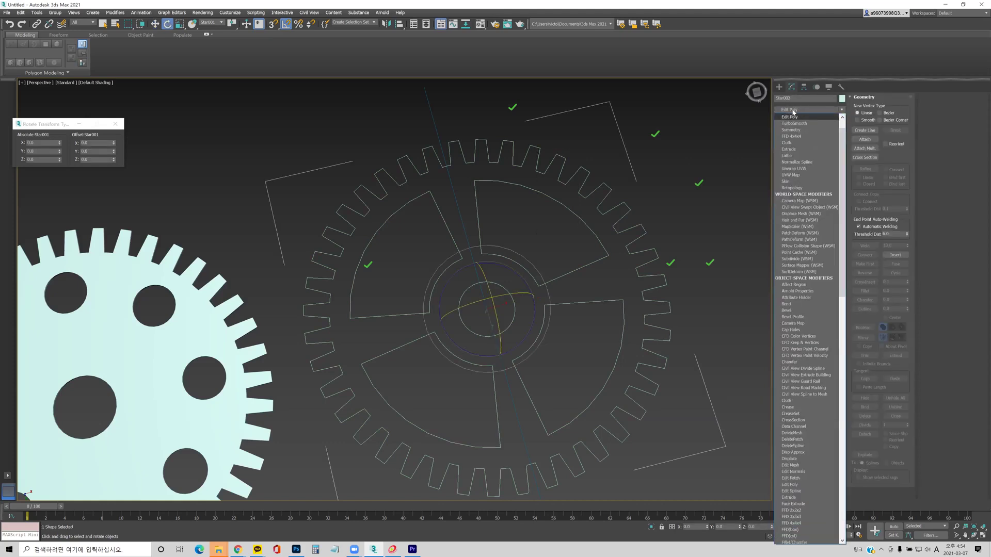
click(789, 149)
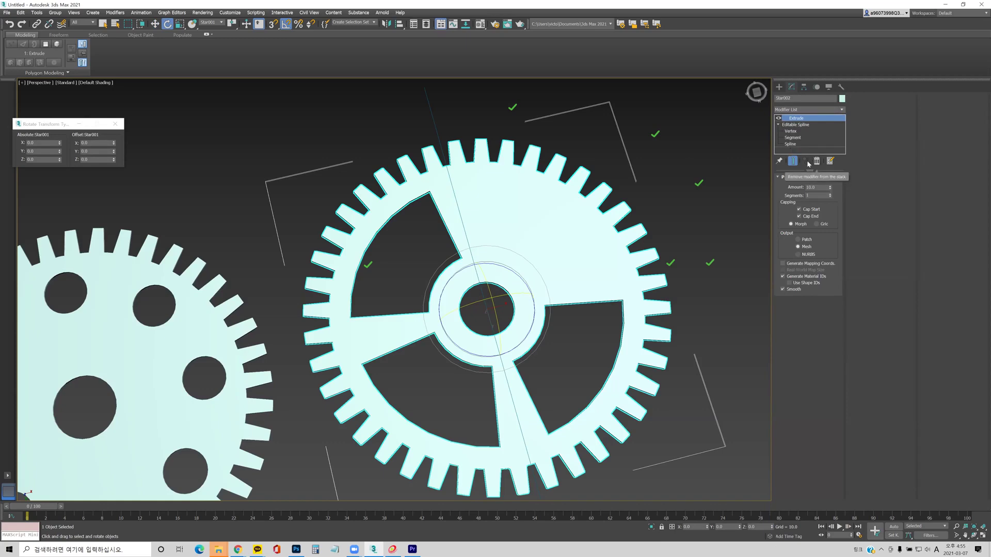
Step: Turn off the Extrude display, enter vertex editing, and move the unextruded opening's outer corner vertex aside to test whether it is welded
scroll(591, 188, up, 4)
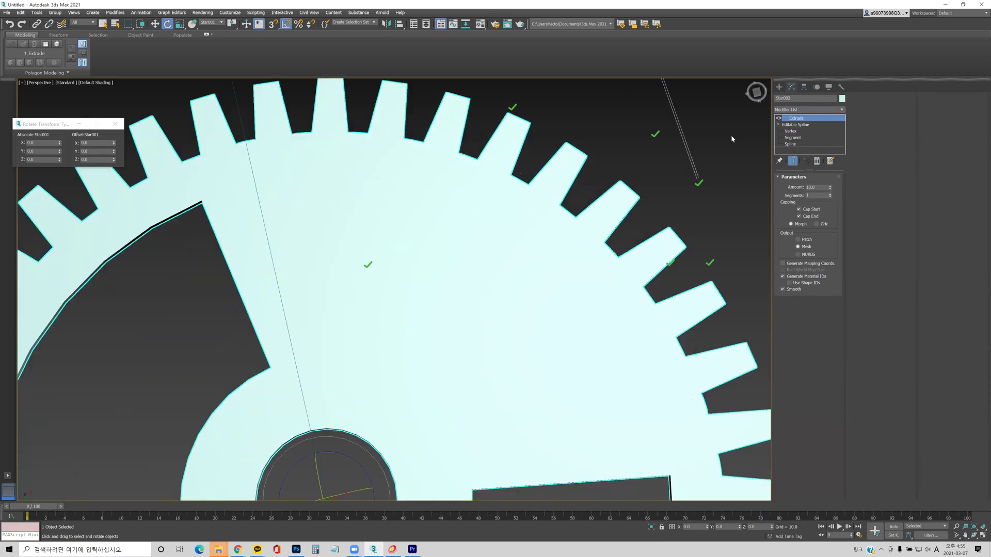
click(779, 119)
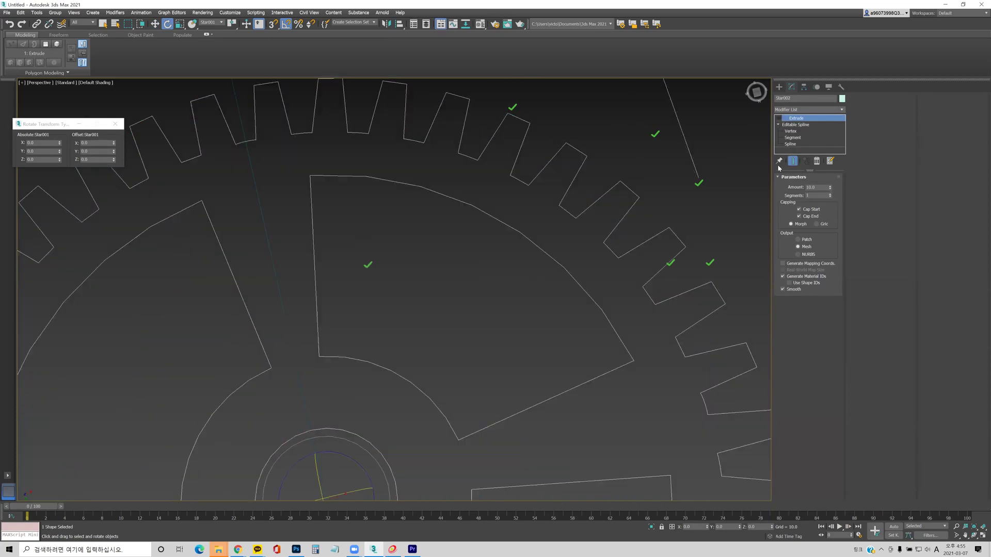
click(790, 132)
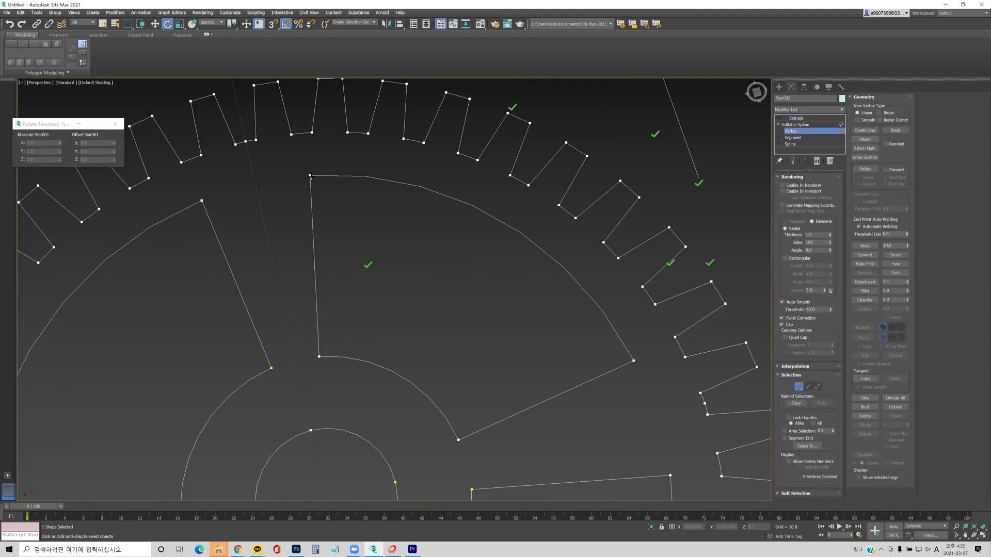
click(310, 176)
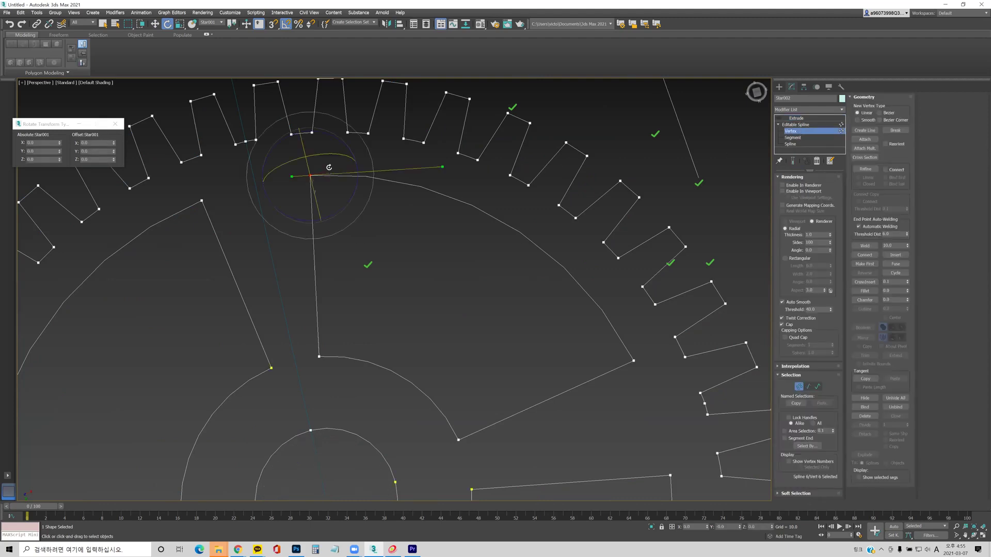
key(w)
drag(315, 215, 364, 190)
Step: Move the opening's inner corner vertex aside to test for an overlapping vertex, and undo the move
click(319, 356)
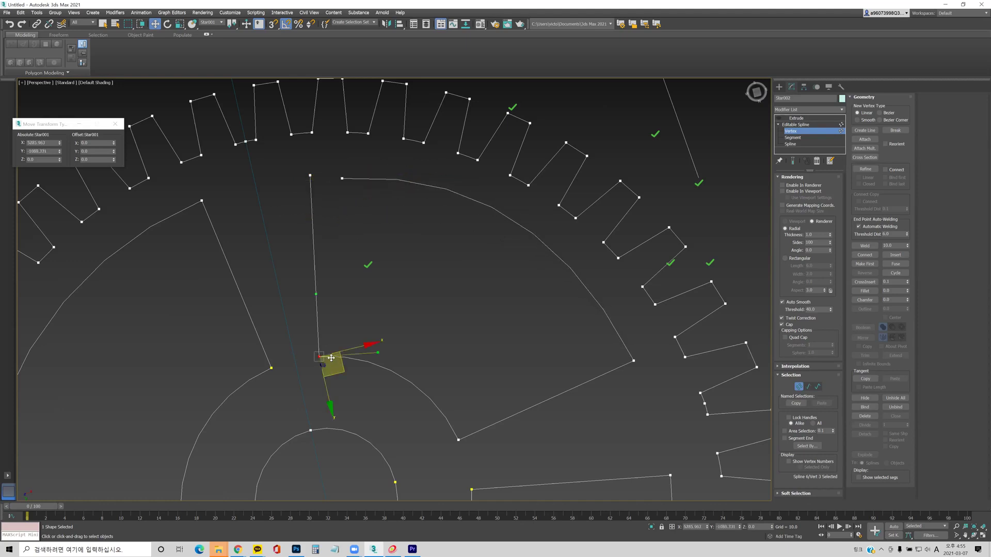
drag(343, 372, 407, 328)
click(381, 407)
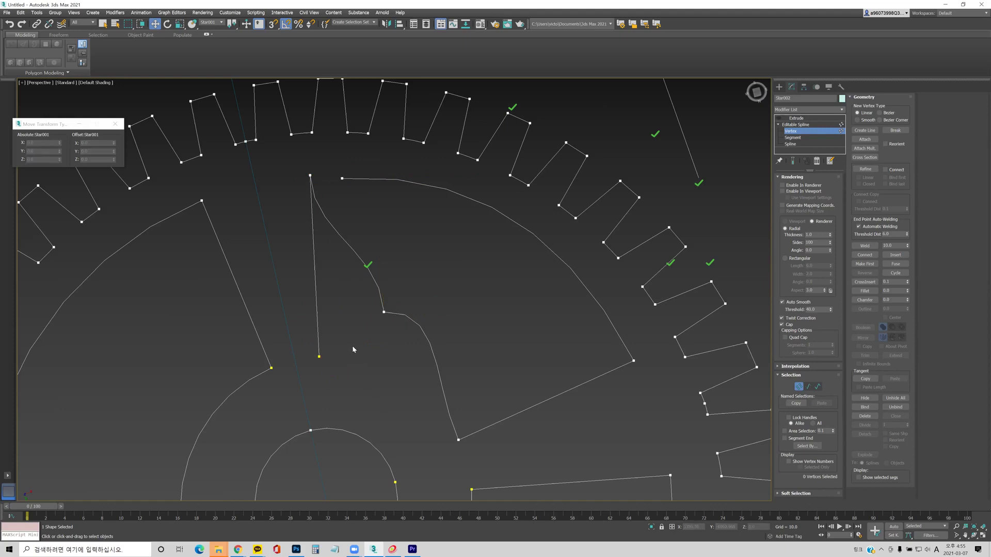
click(318, 356)
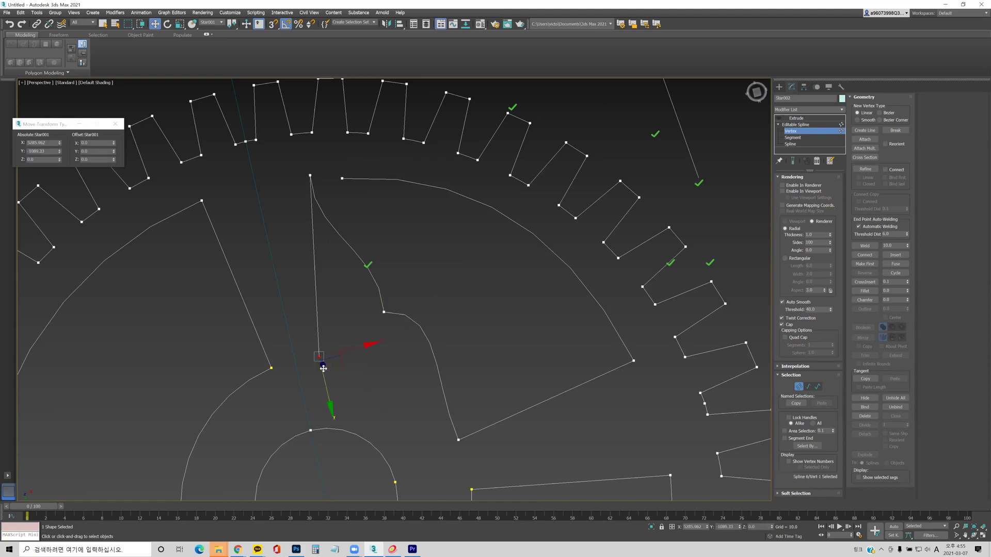
click(323, 368)
drag(384, 312, 320, 356)
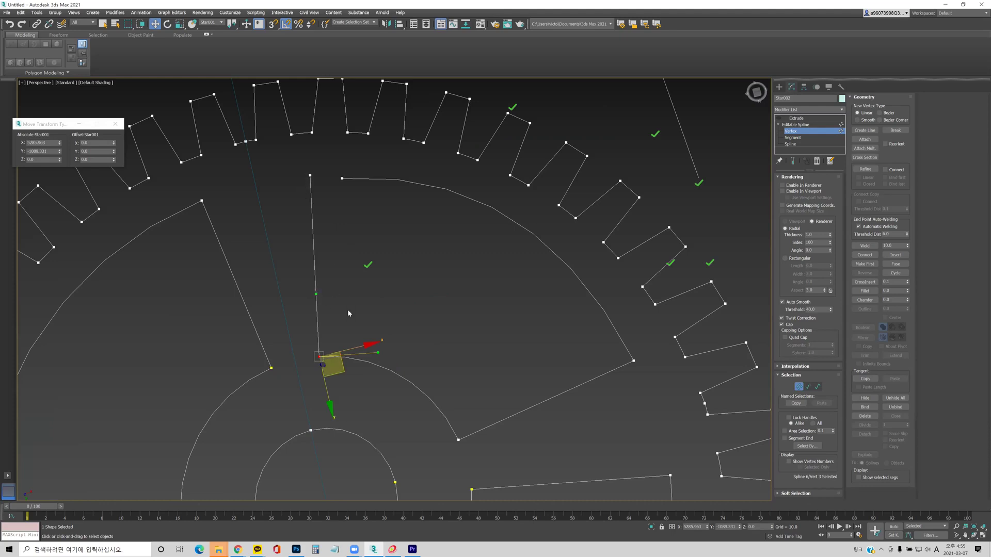
click(337, 333)
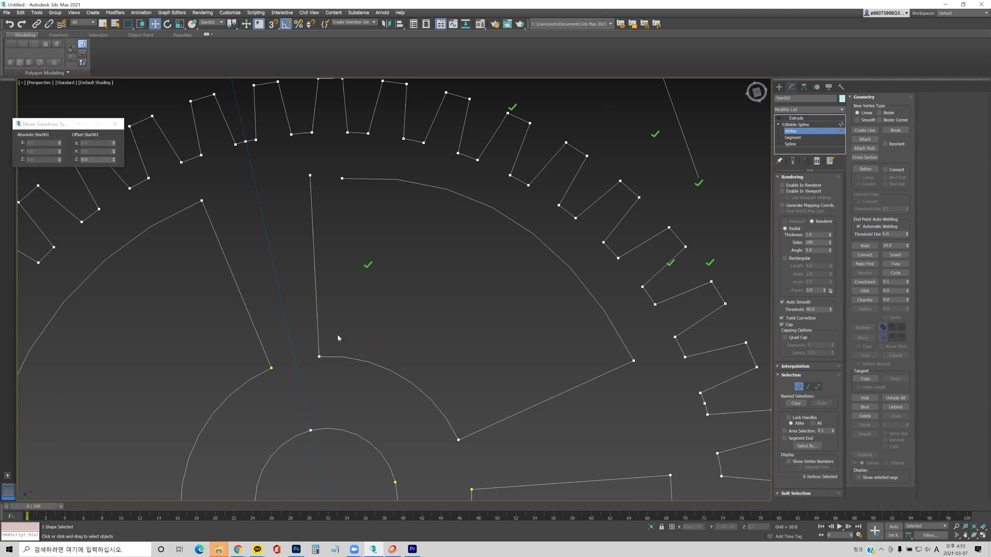
Step: Pull the stray overlapping vertex away from the opening's inner corner and delete it
click(310, 176)
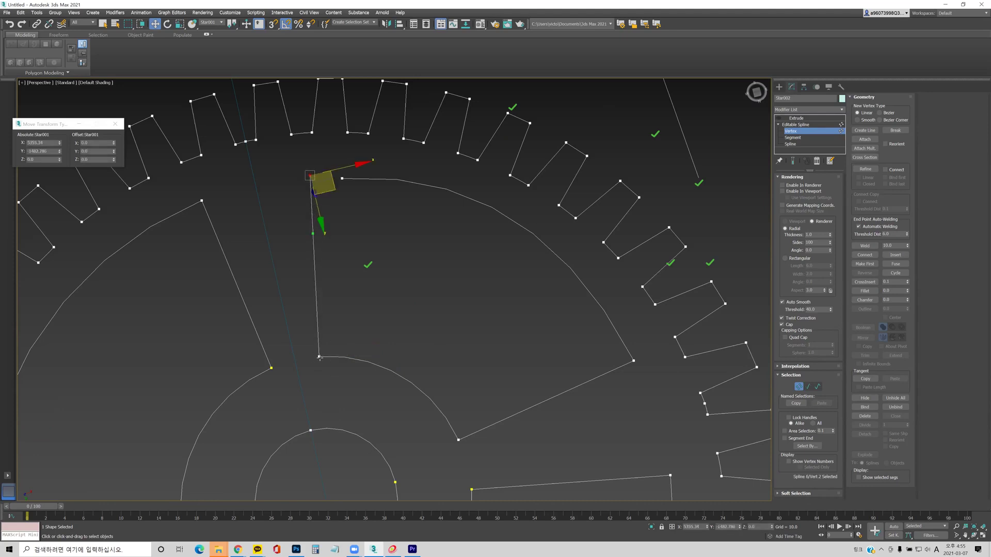
click(319, 356)
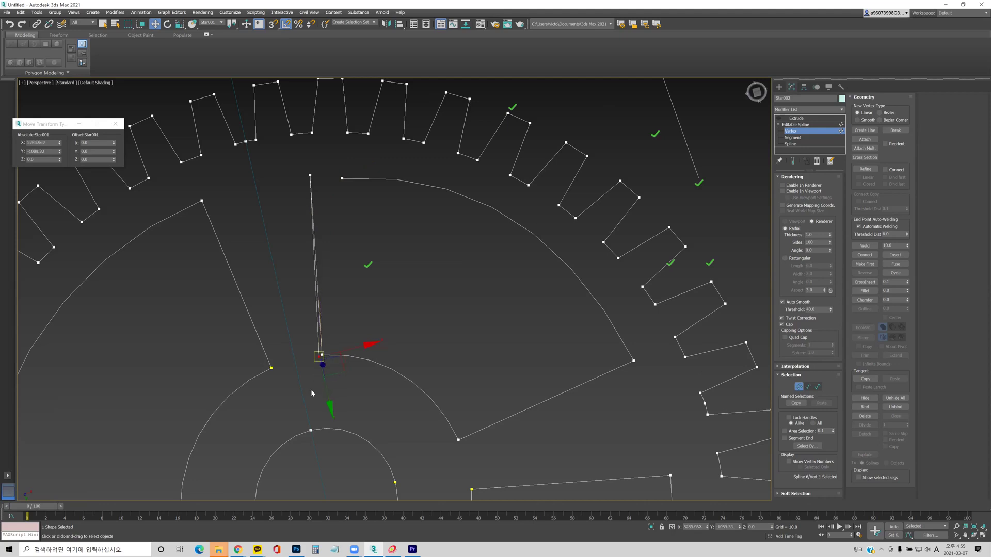
click(318, 370)
click(320, 357)
drag(347, 379, 312, 343)
click(305, 386)
click(321, 356)
click(321, 356)
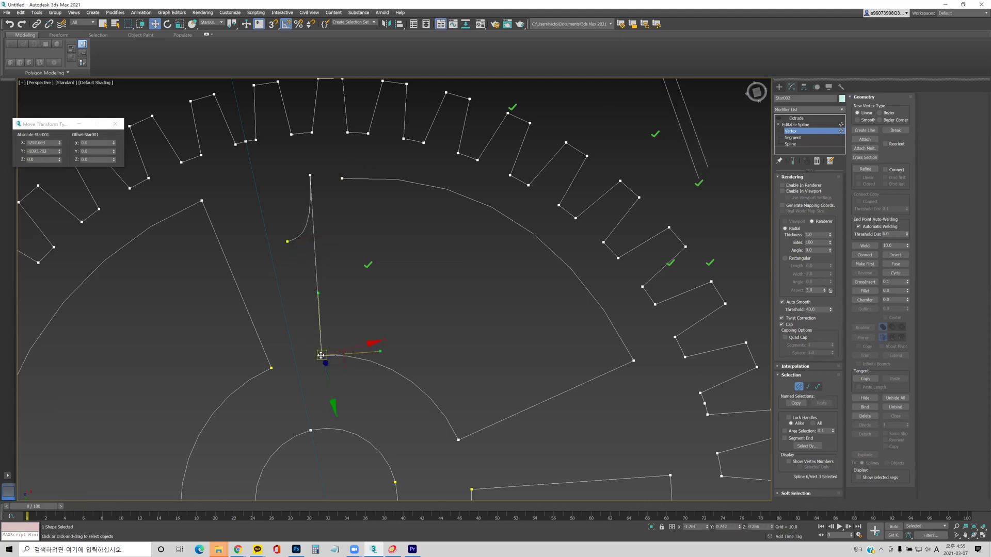
click(288, 241)
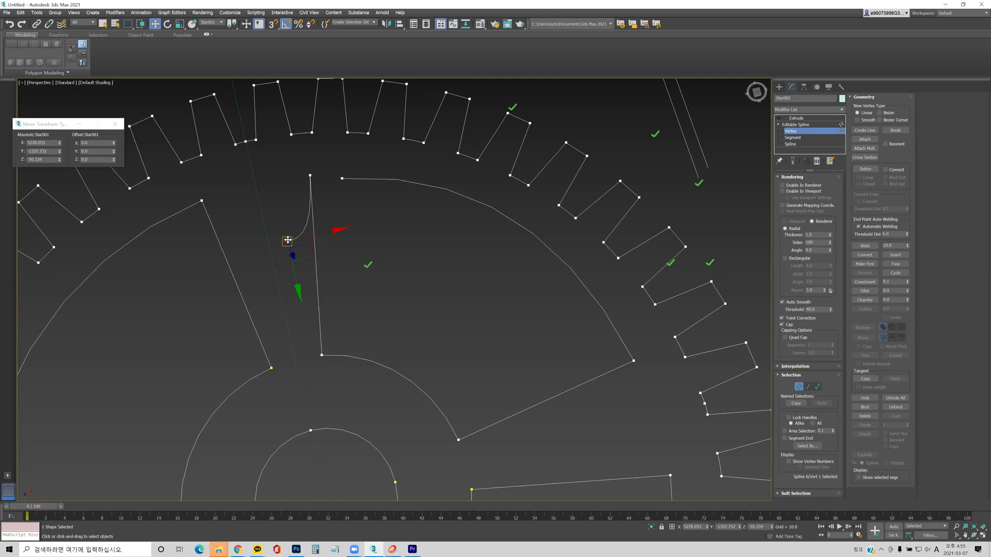
key(Delete)
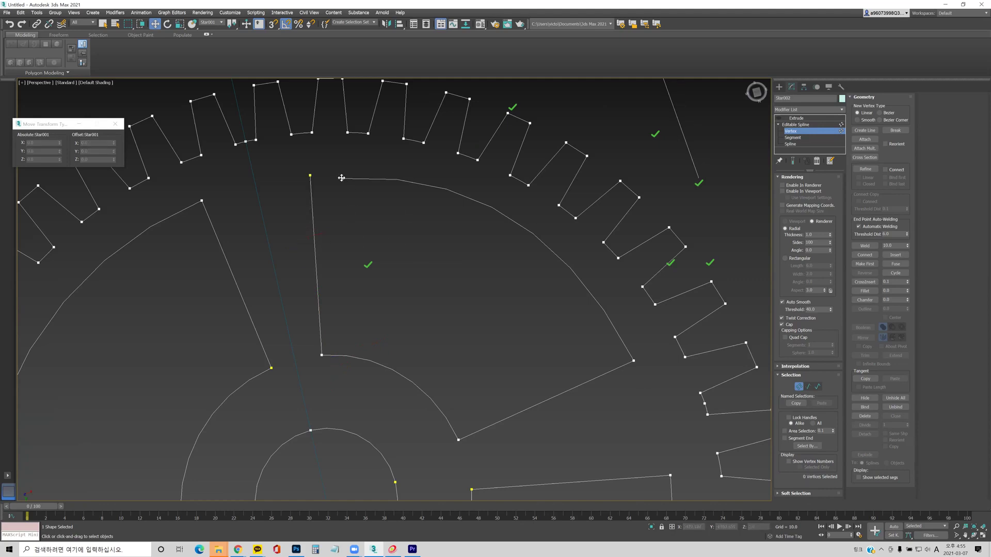
Step: Move the outer arc's end vertex back onto the spoke line's outer end and weld the two vertices together
drag(341, 178, 316, 203)
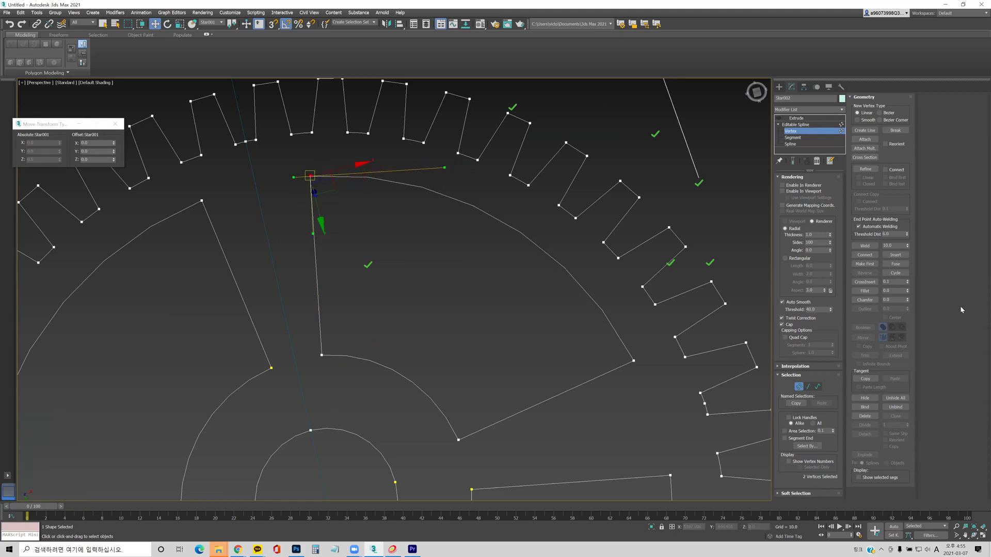
click(868, 246)
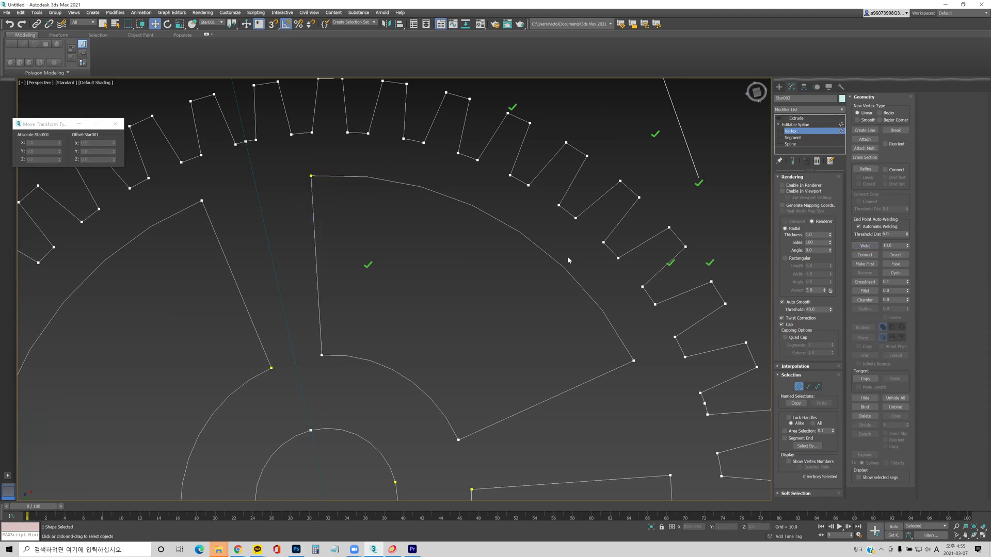
Step: Leave vertex editing, turn the gear's Extrude modifier back on, and check that all four openings are cut out
scroll(568, 256, down, 5)
click(793, 125)
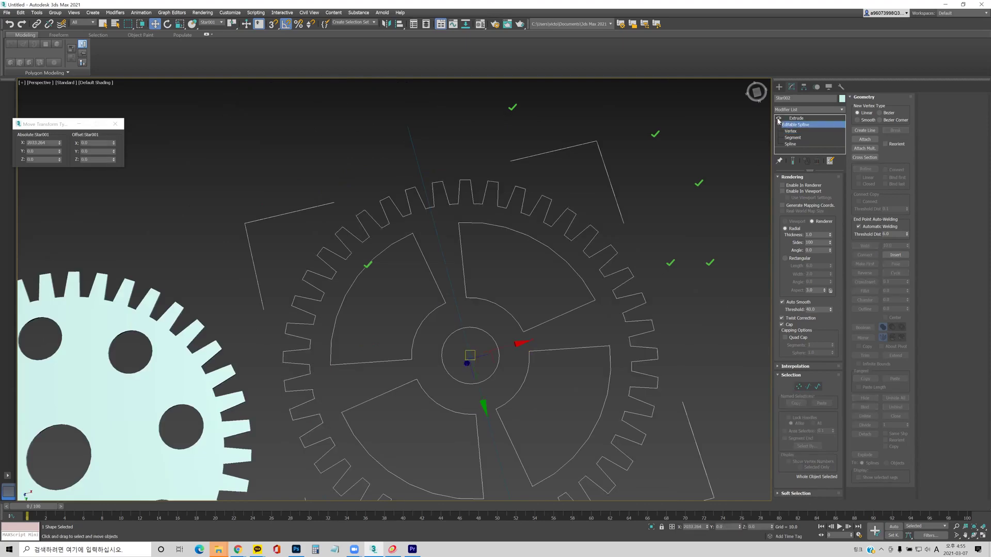
click(796, 118)
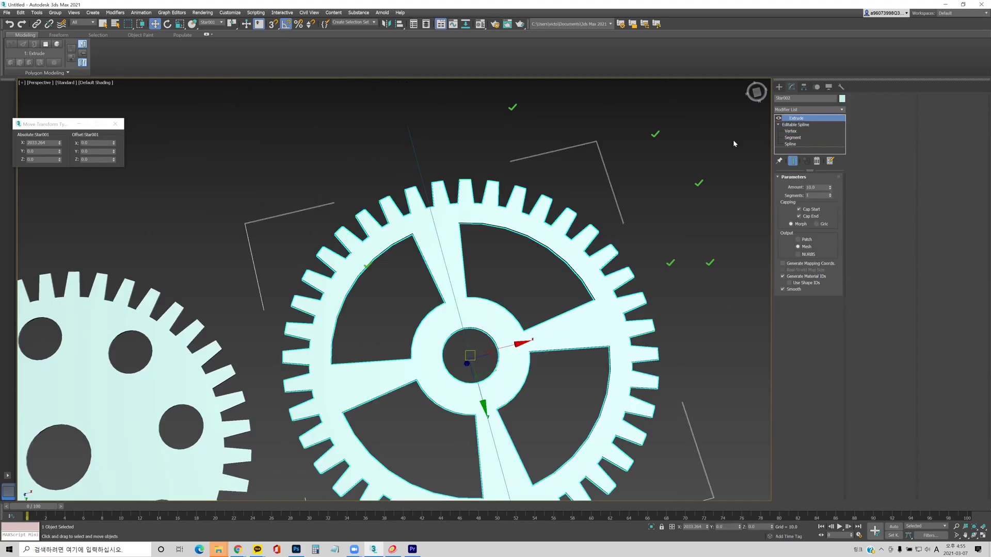
scroll(505, 298, up, 3)
alt+middle_drag(491, 290, 460, 382)
scroll(483, 289, down, 6)
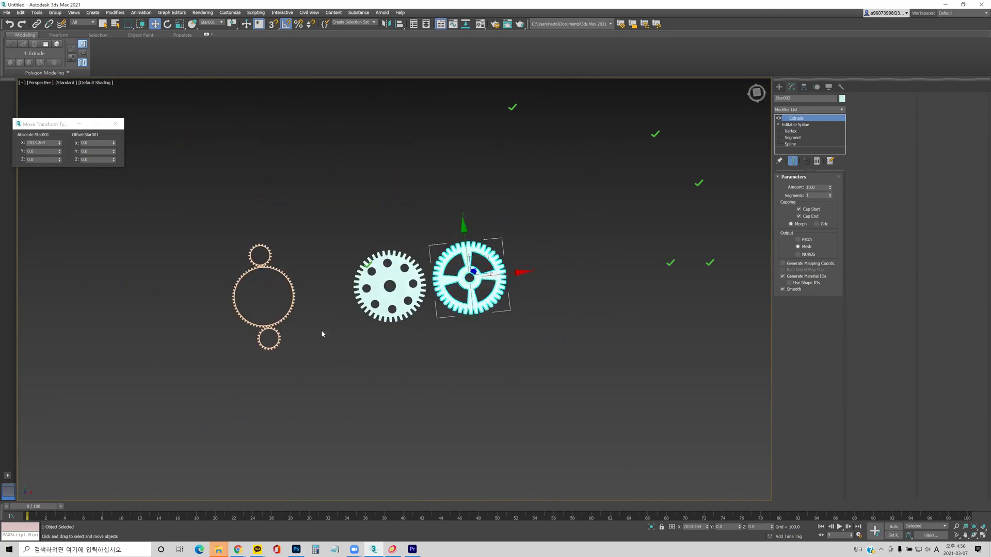
Step: Select the three connected ring gears and compare them with the two finished cogwheels in the perspective view
middle_drag(321, 334, 438, 312)
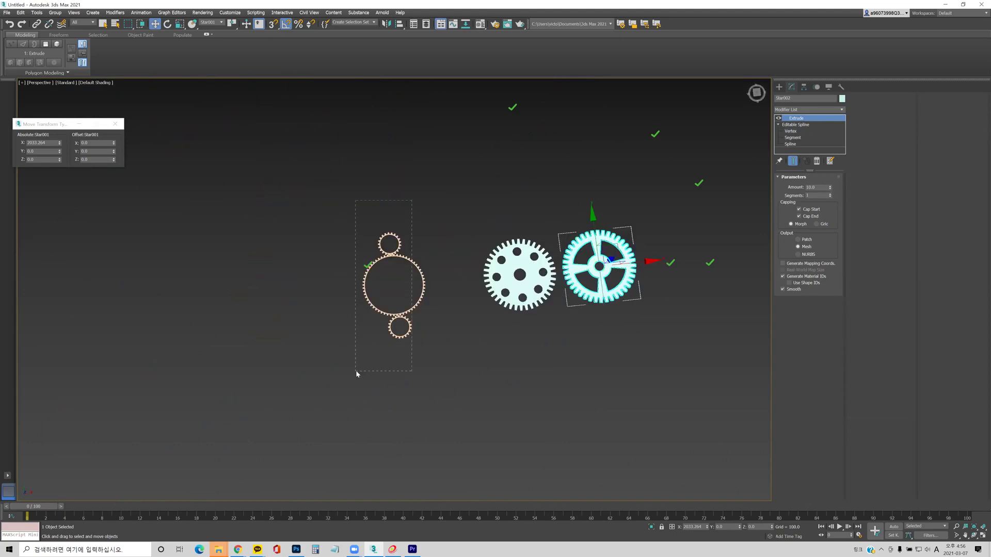
drag(356, 373, 357, 372)
middle_drag(564, 357, 500, 366)
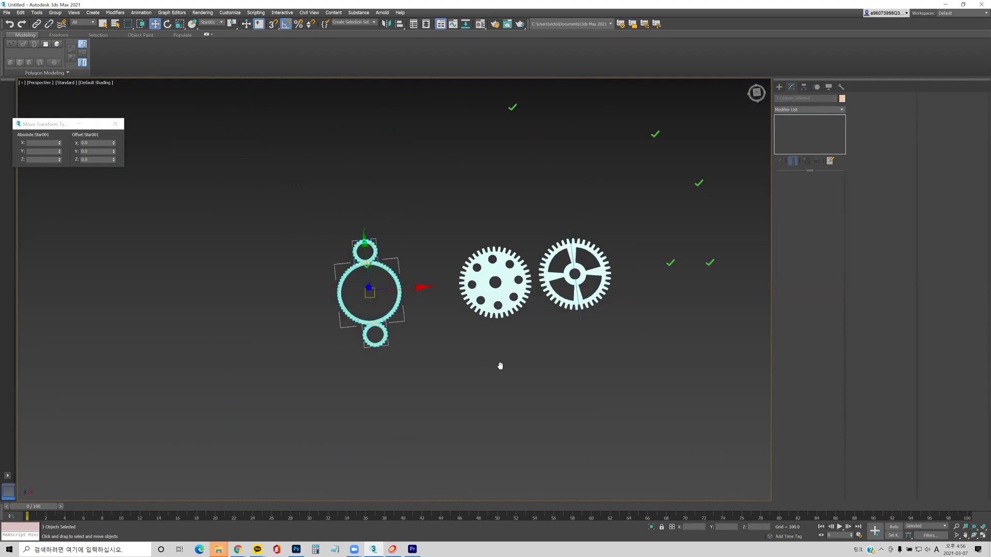
scroll(574, 291, up, 5)
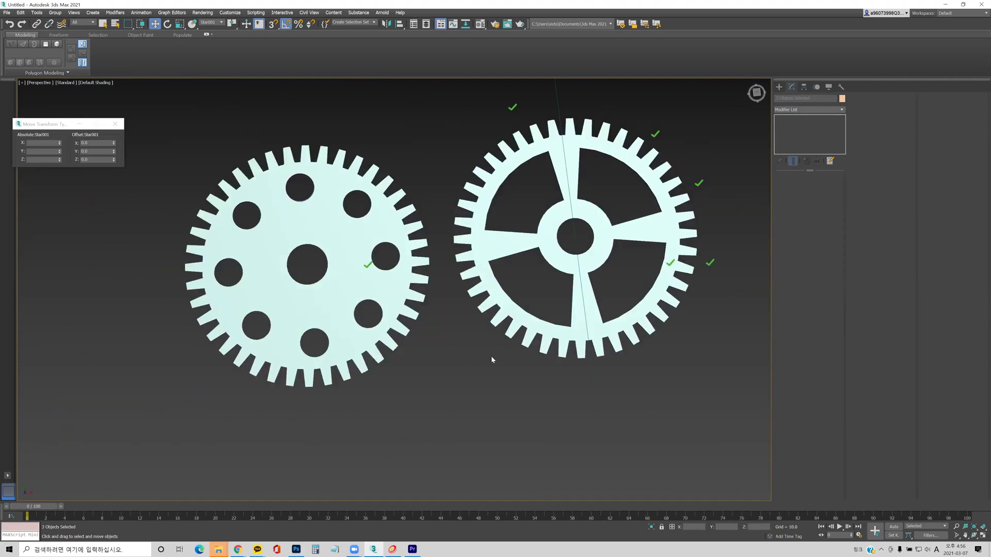
scroll(492, 355, down, 5)
scroll(465, 366, up, 2)
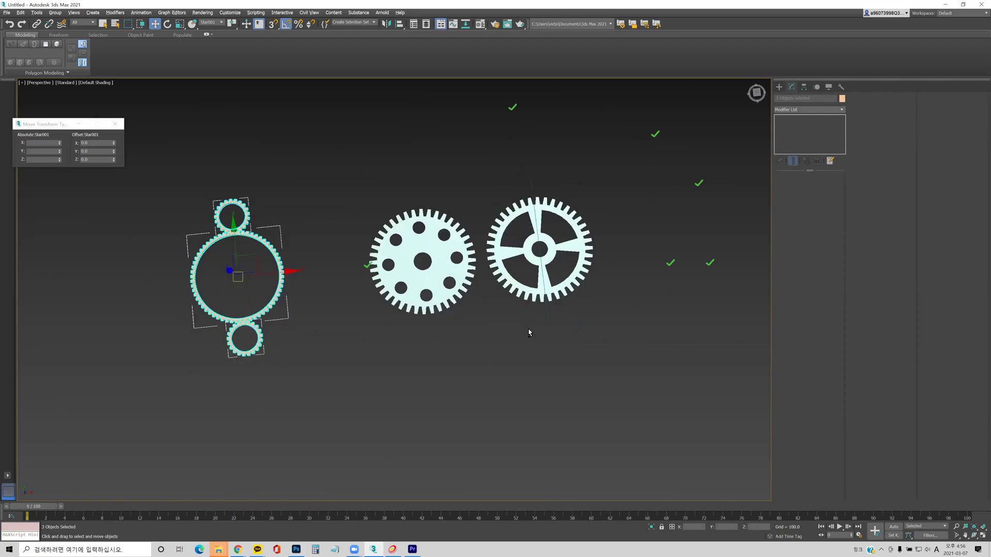
mouse_move(529, 332)
alt+middle_down()
mouse_move(500, 351)
mouse_move(527, 340)
alt+middle_up()
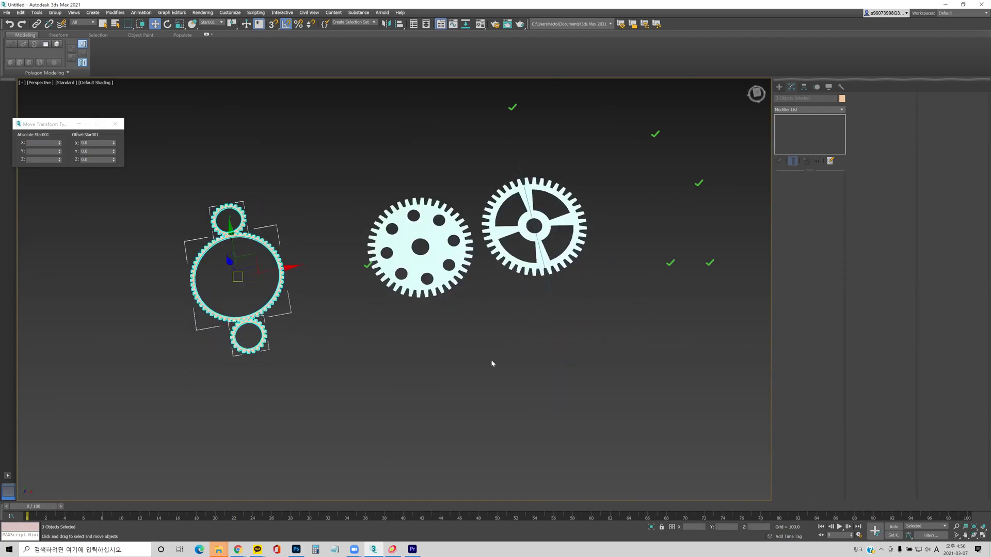